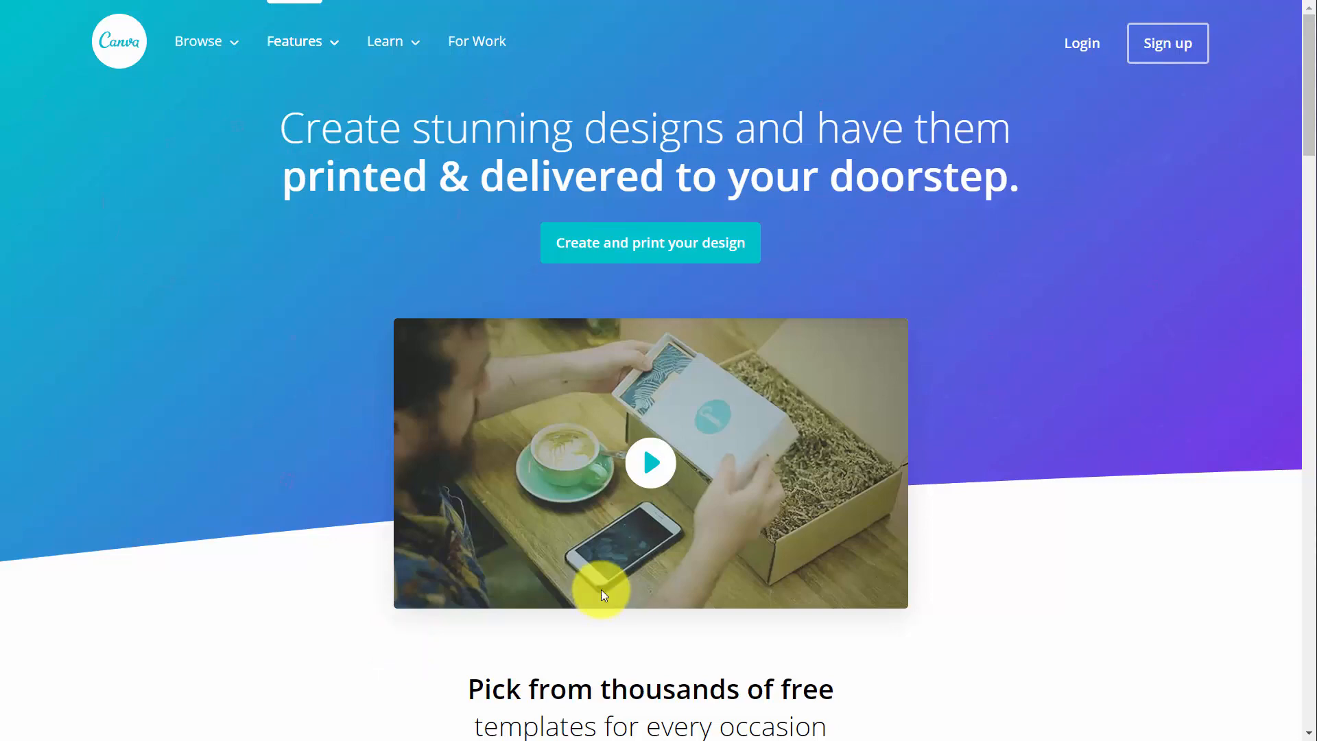
# - Review the Canva for Work upgrade page, compare the features of the plans, and switch the pricing to yearly payment
pyautogui.scroll(-10, 604, 595)
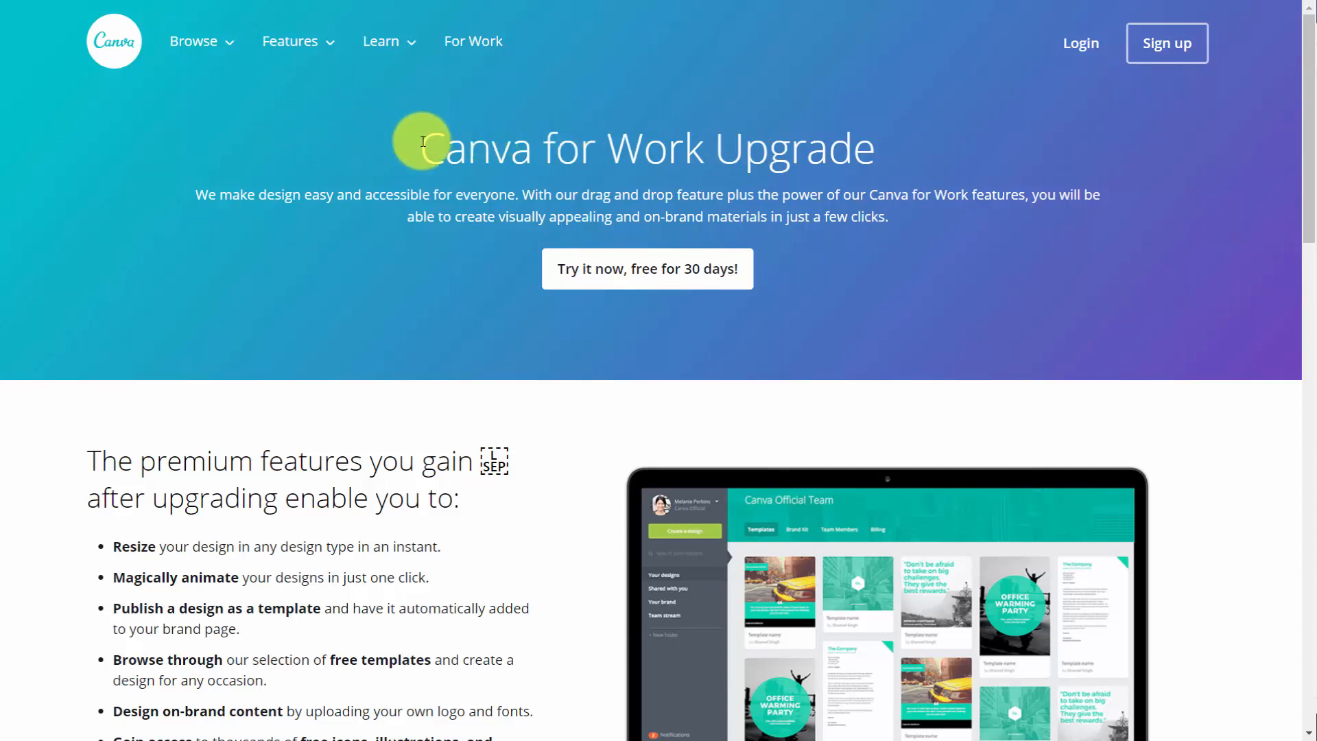
pyautogui.click(628, 281)
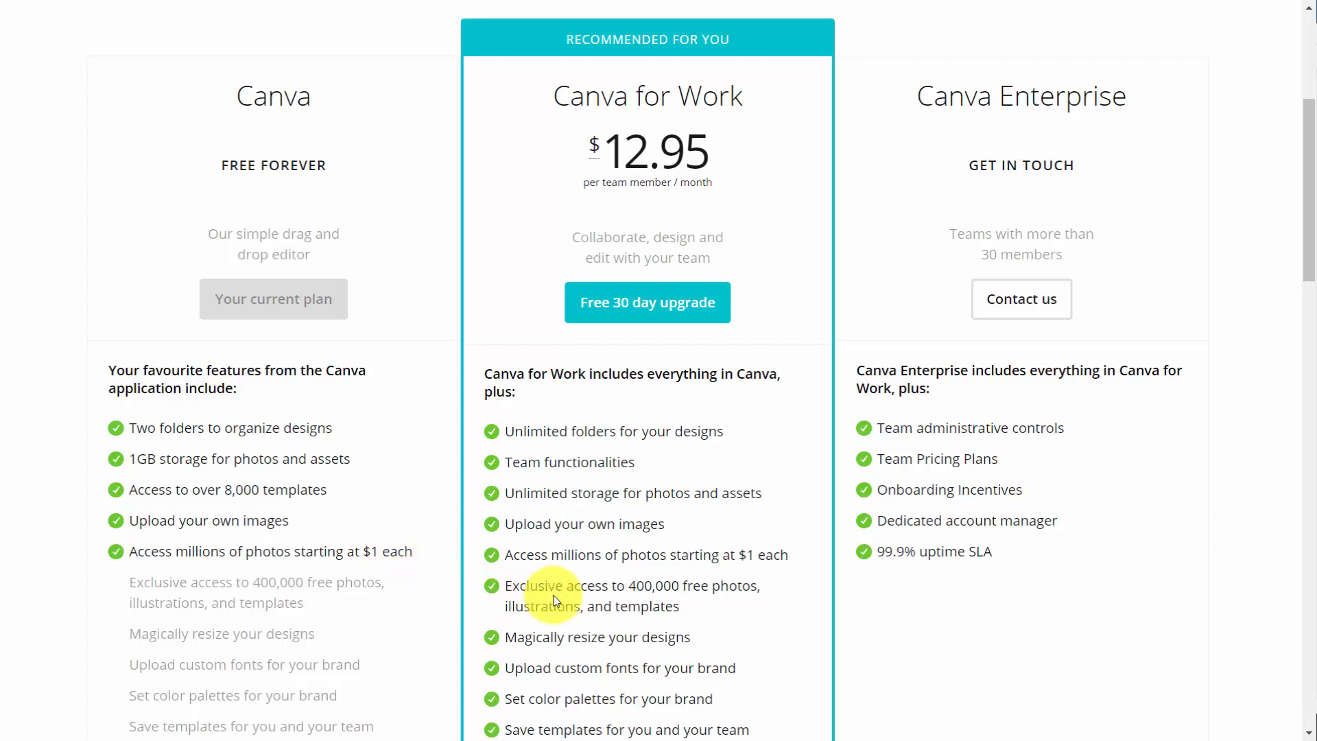
pyautogui.scroll(-3, 549, 588)
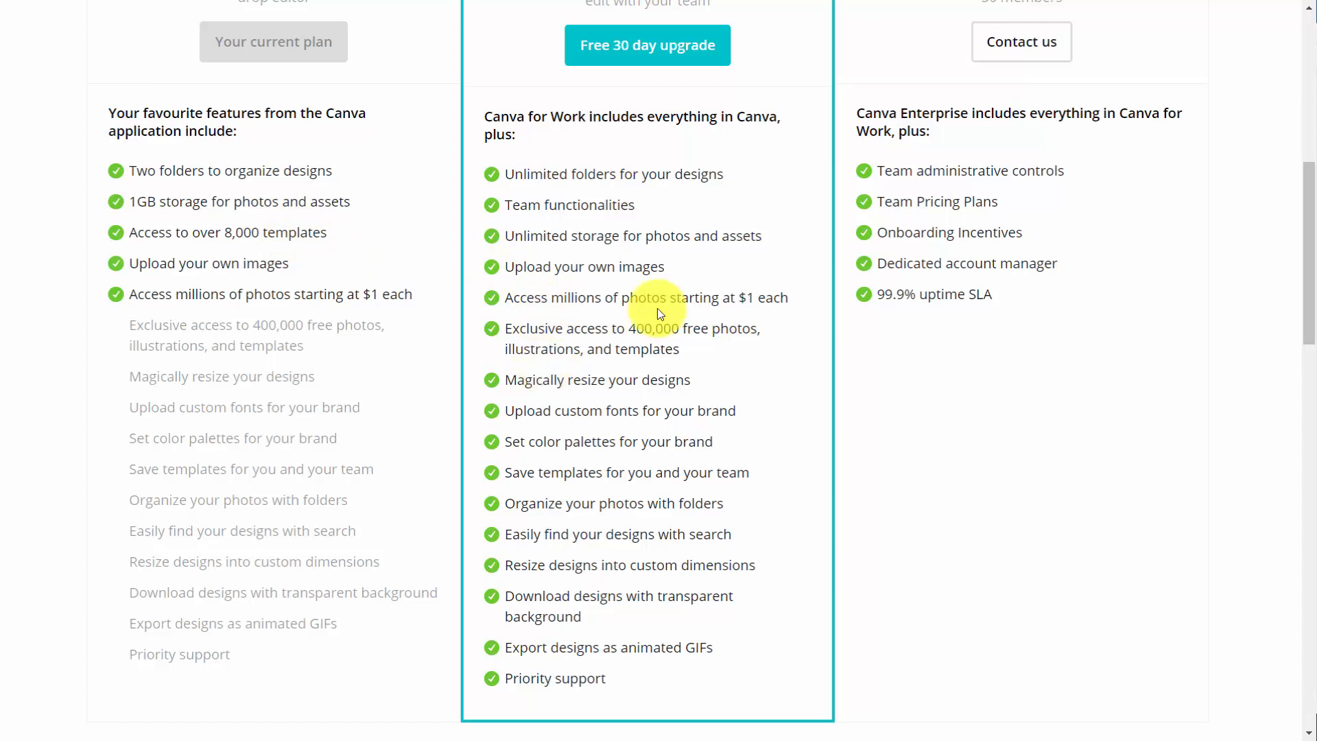
pyautogui.scroll(9, 657, 308)
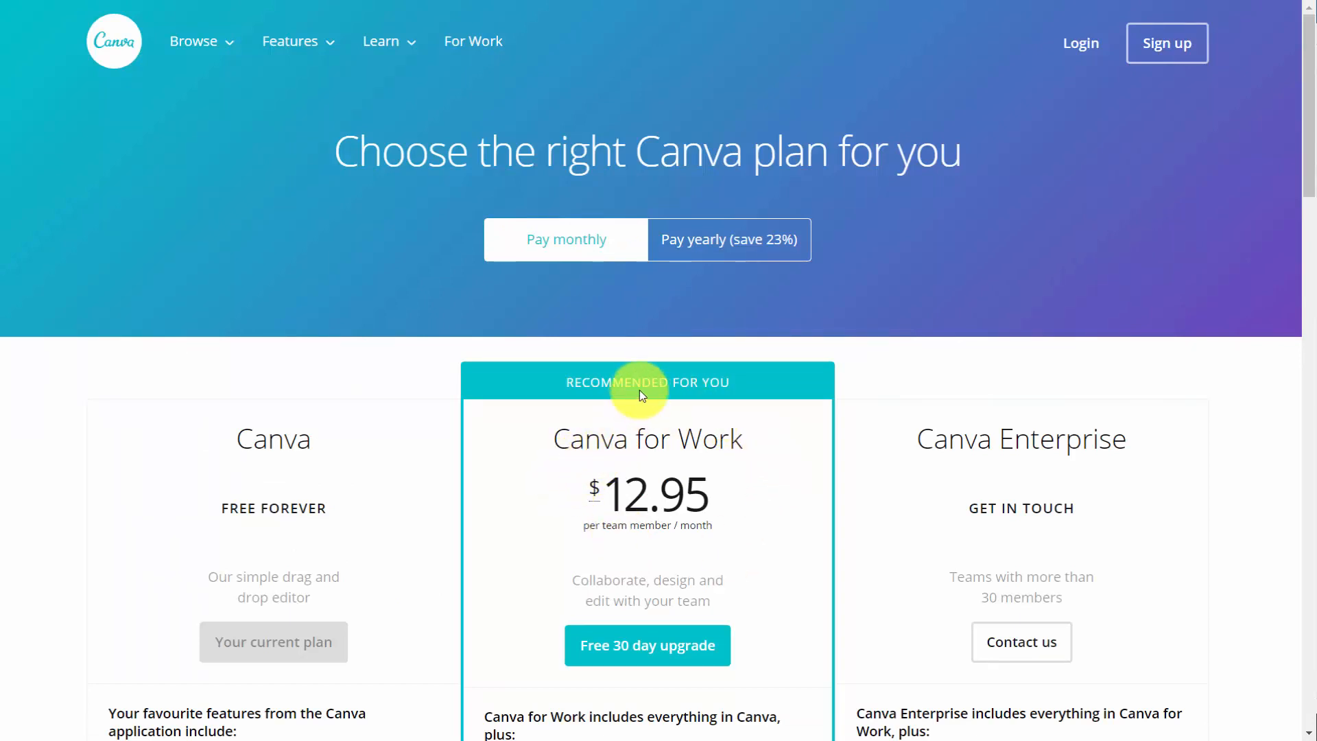
pyautogui.click(684, 251)
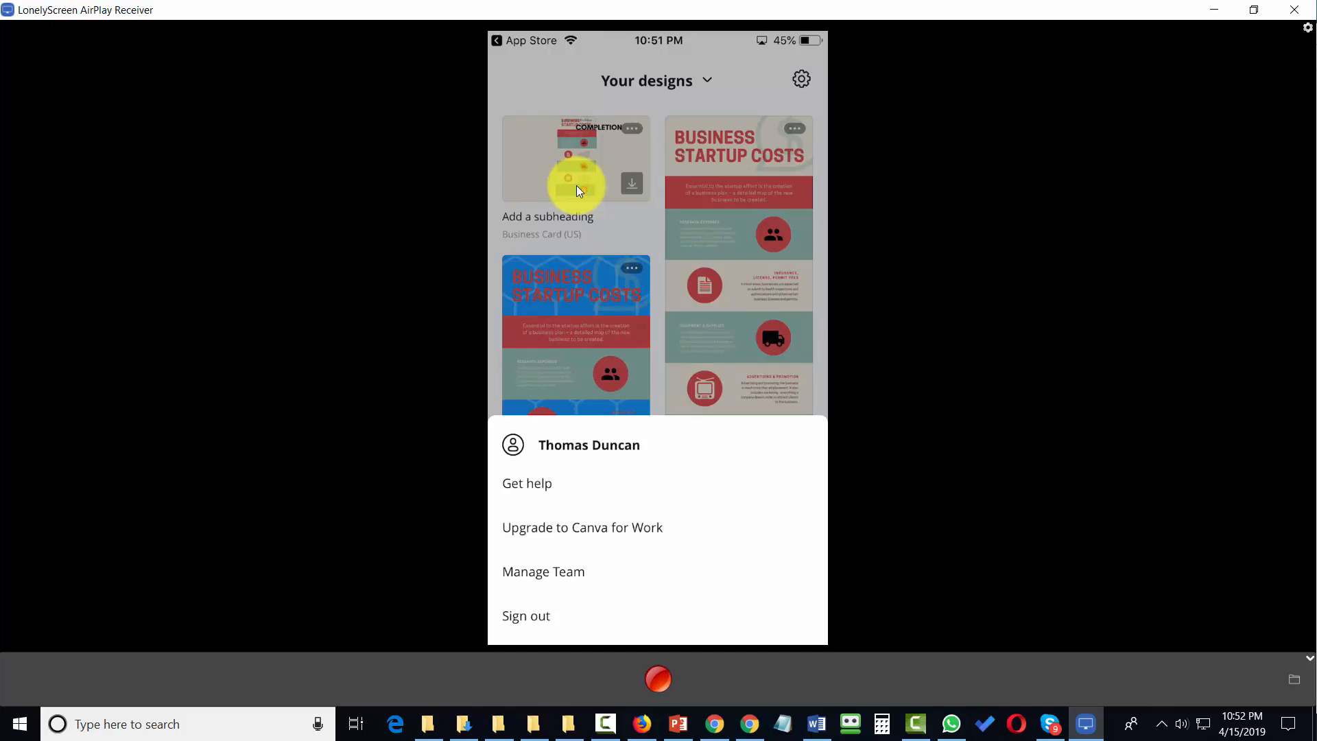
pyautogui.click(577, 185)
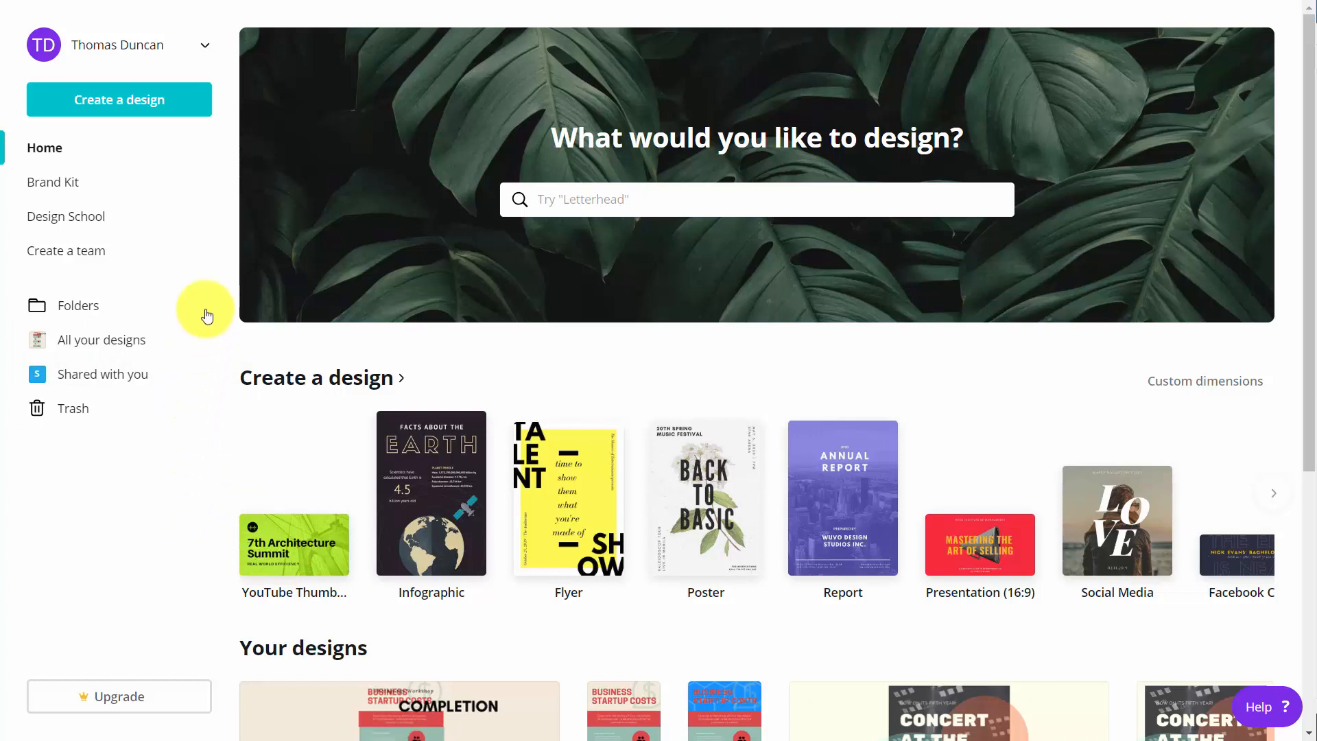
# - Open the account's public profile, bring up its editable profile info, and cancel the editing
pyautogui.click(144, 48)
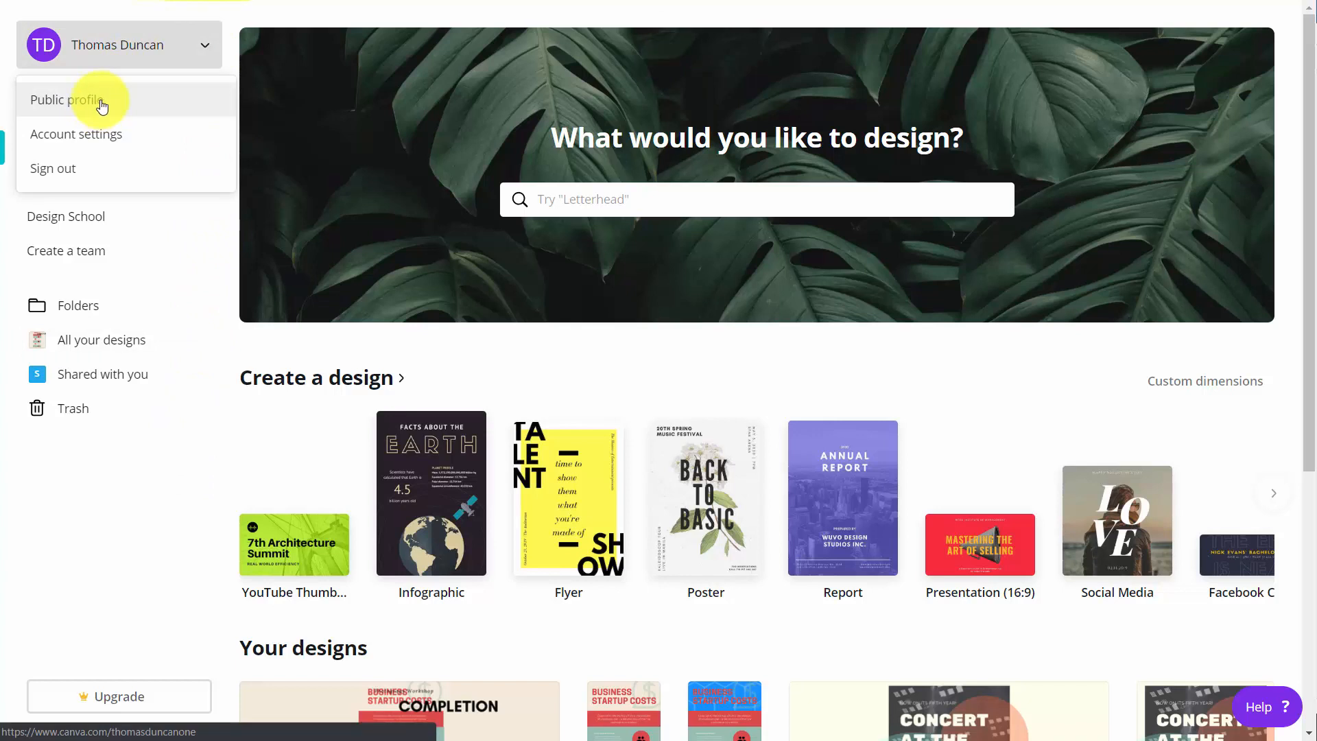
pyautogui.click(102, 103)
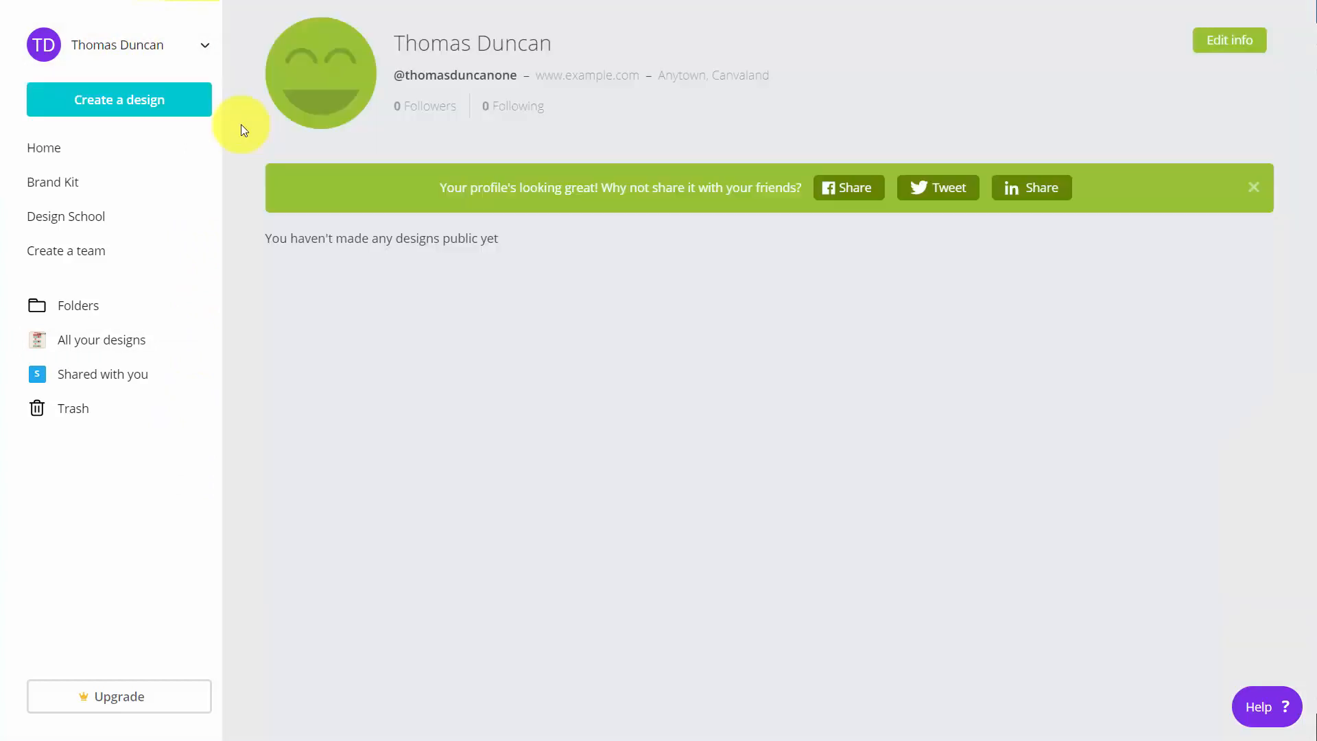
pyautogui.click(1227, 48)
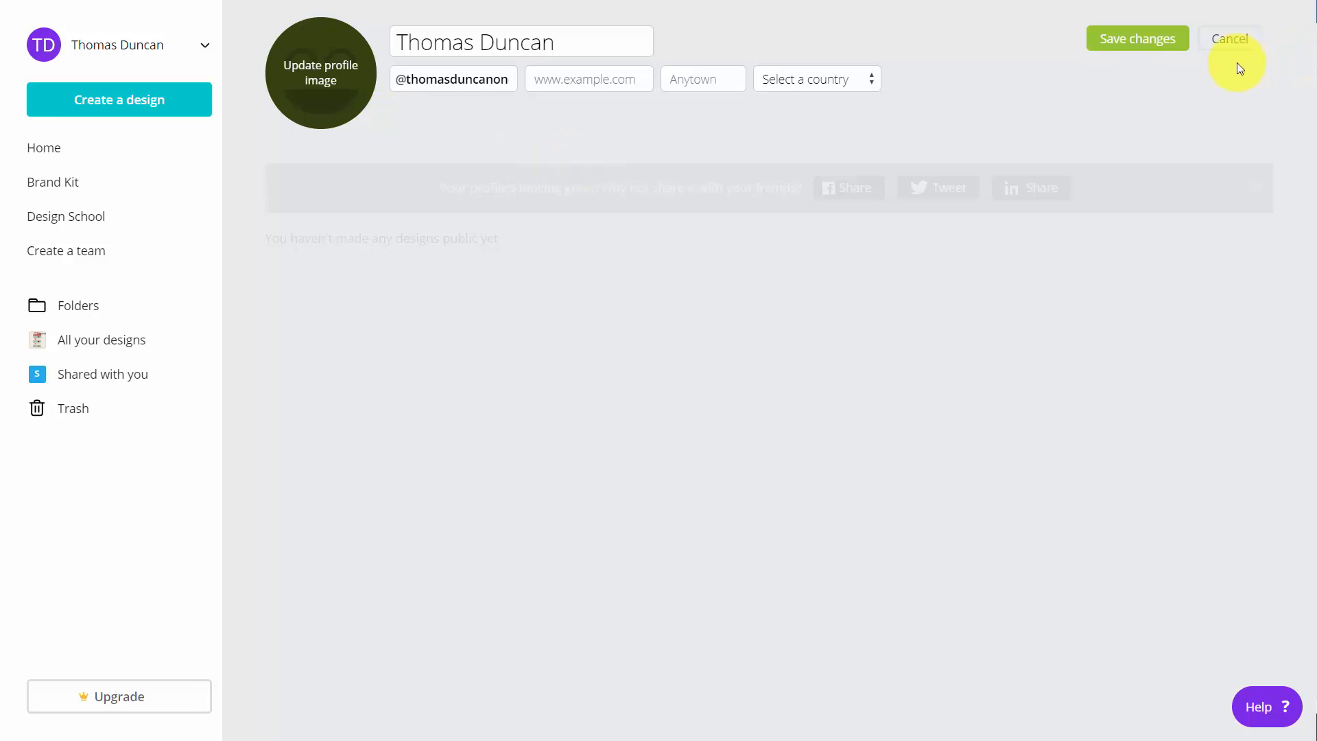
pyautogui.click(1232, 41)
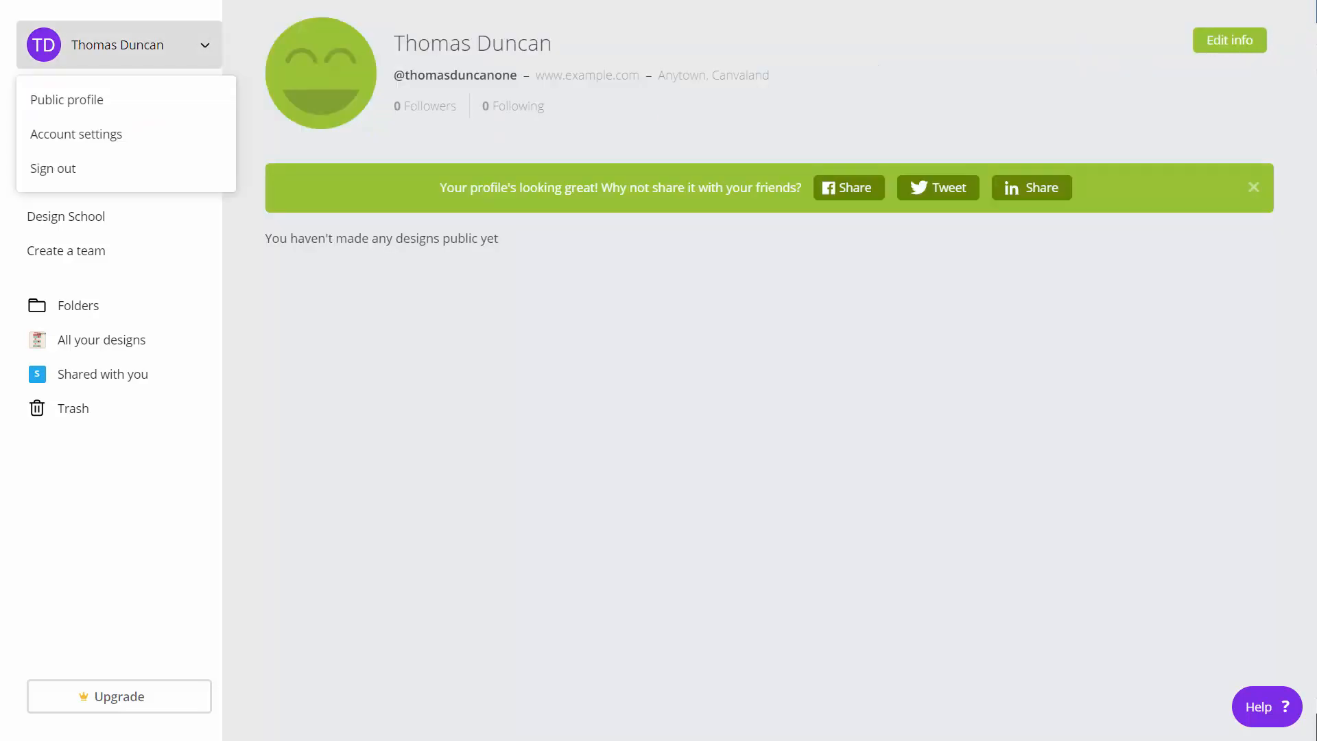
# - Examine the account settings, covering billing and teams, print orders, language and profession, and the sign-out and deactivation options
pyautogui.click(77, 134)
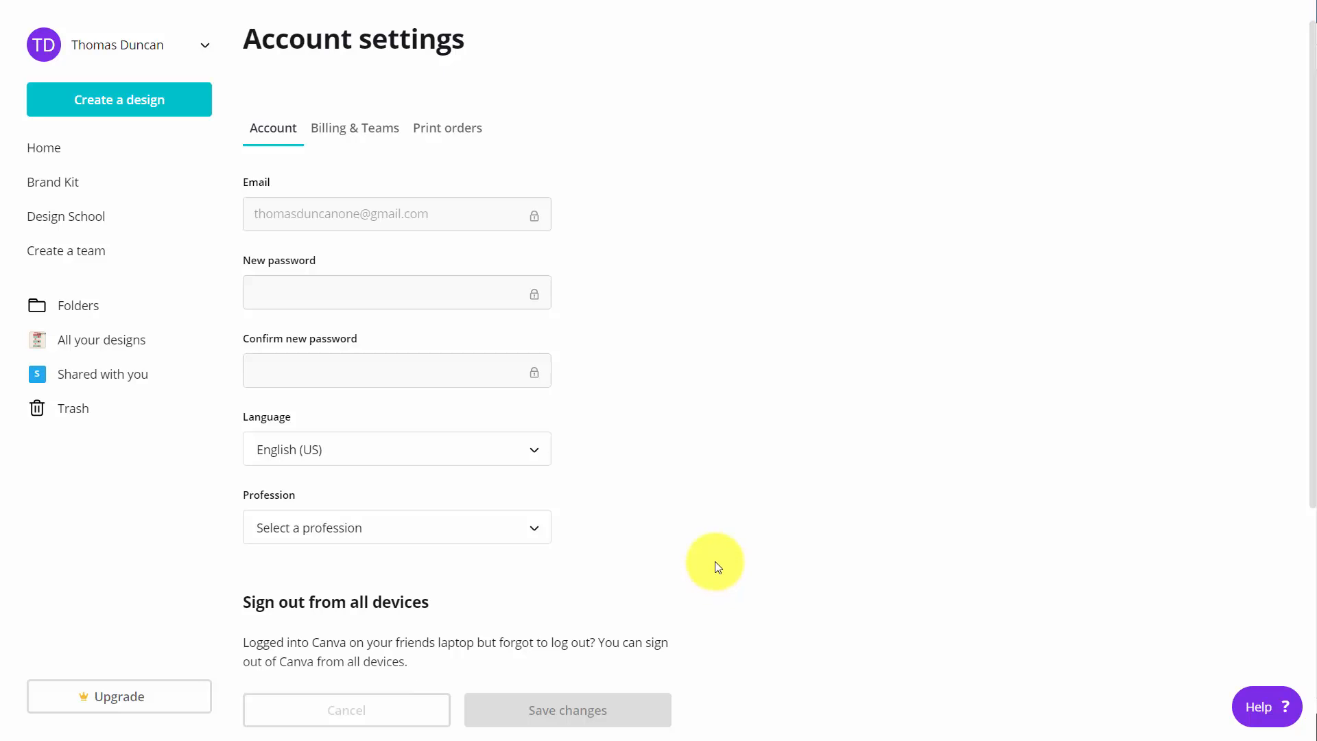
pyautogui.click(363, 139)
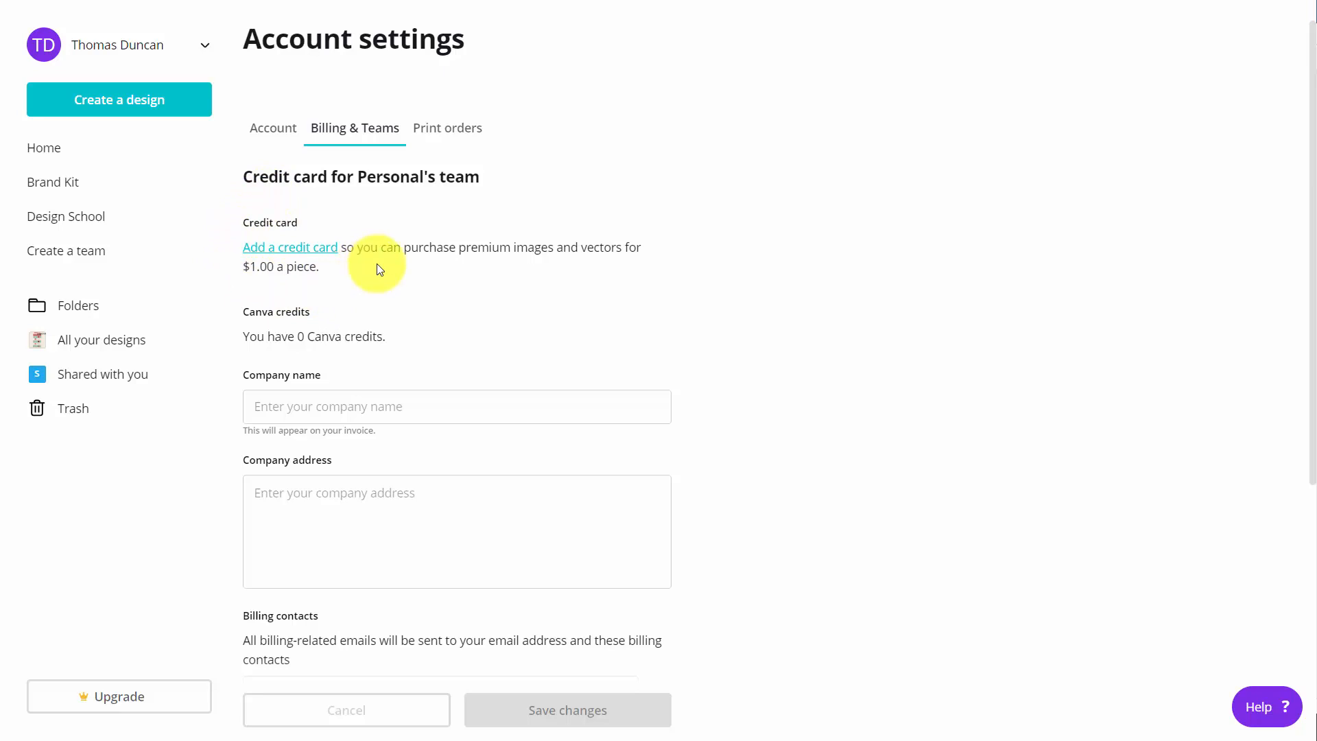
pyautogui.scroll(-4, 514, 300)
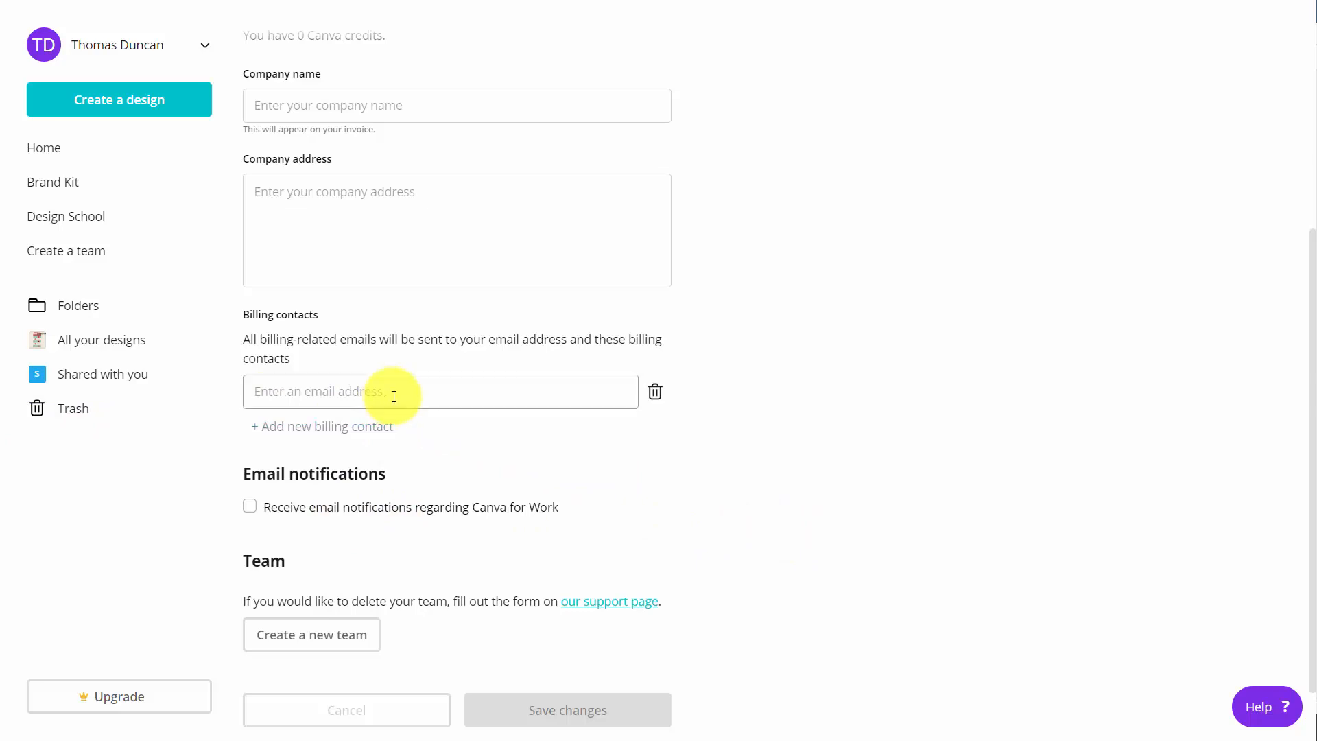
pyautogui.scroll(5, 546, 421)
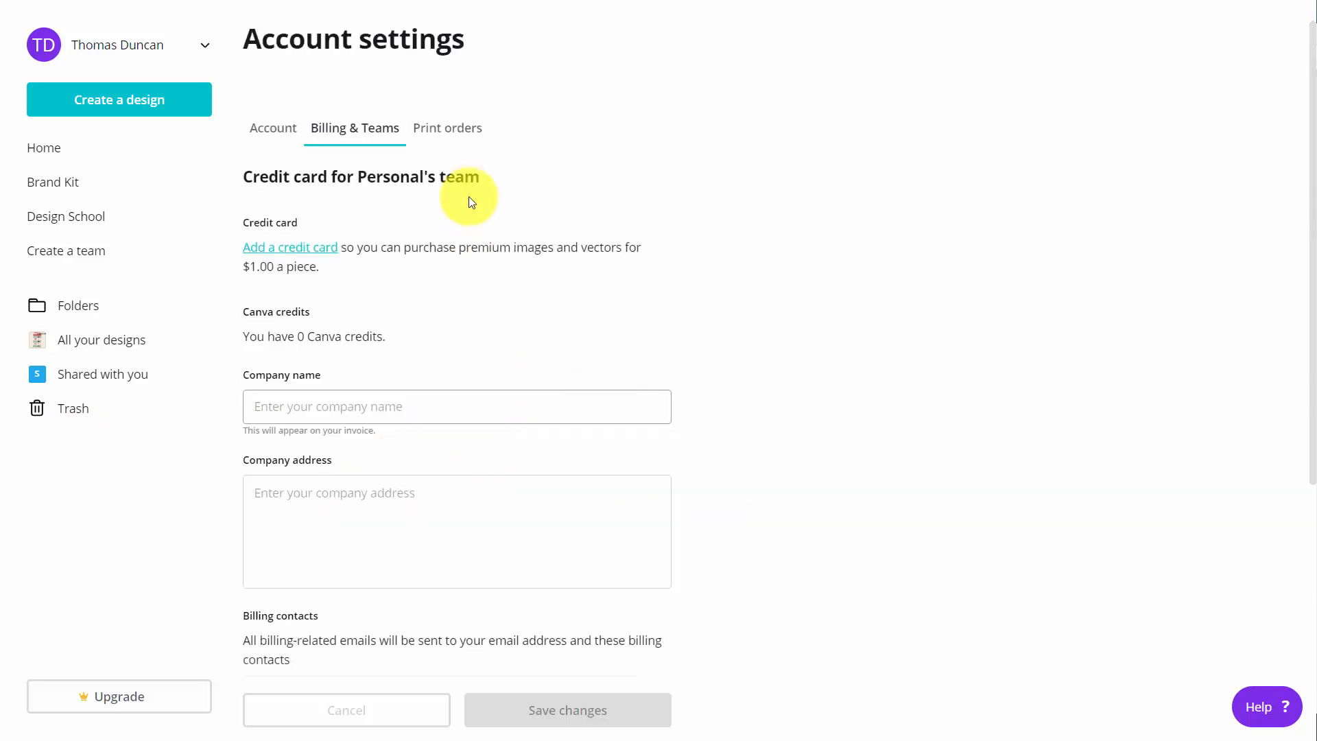
pyautogui.click(458, 144)
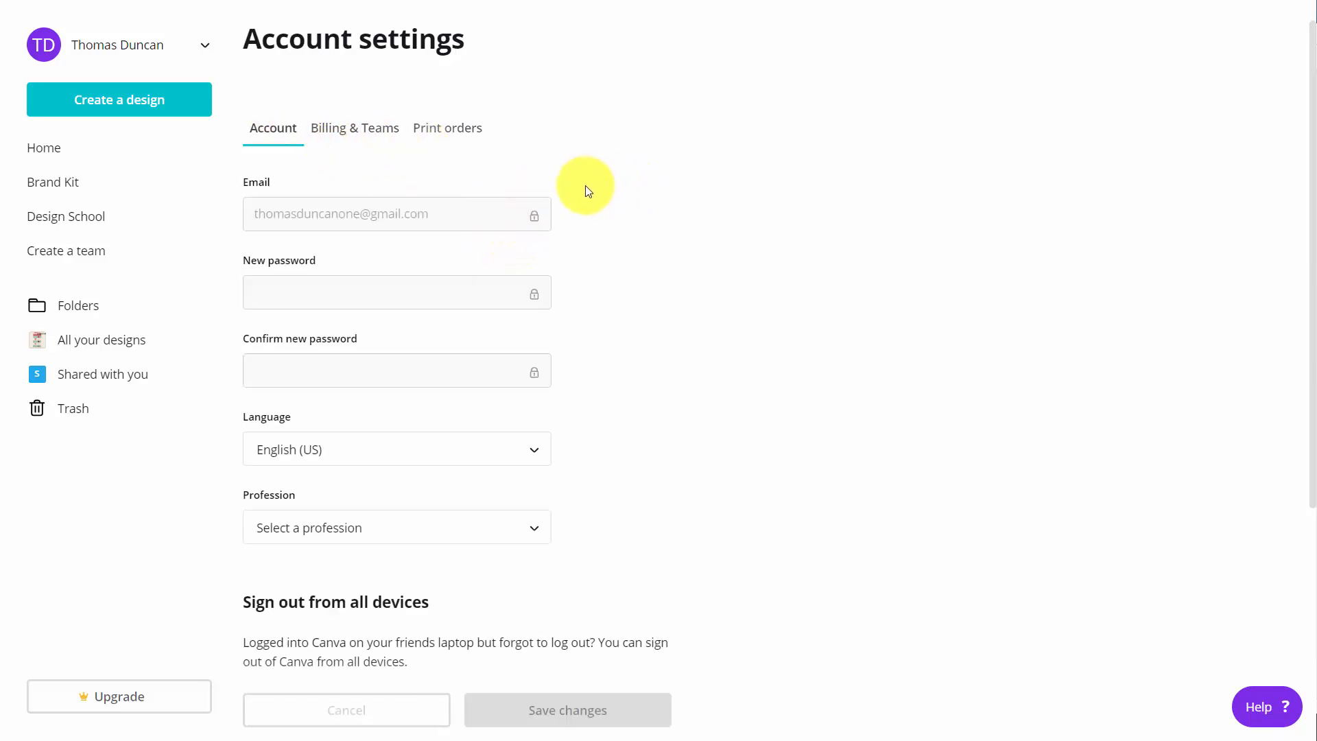
pyautogui.scroll(-4, 587, 192)
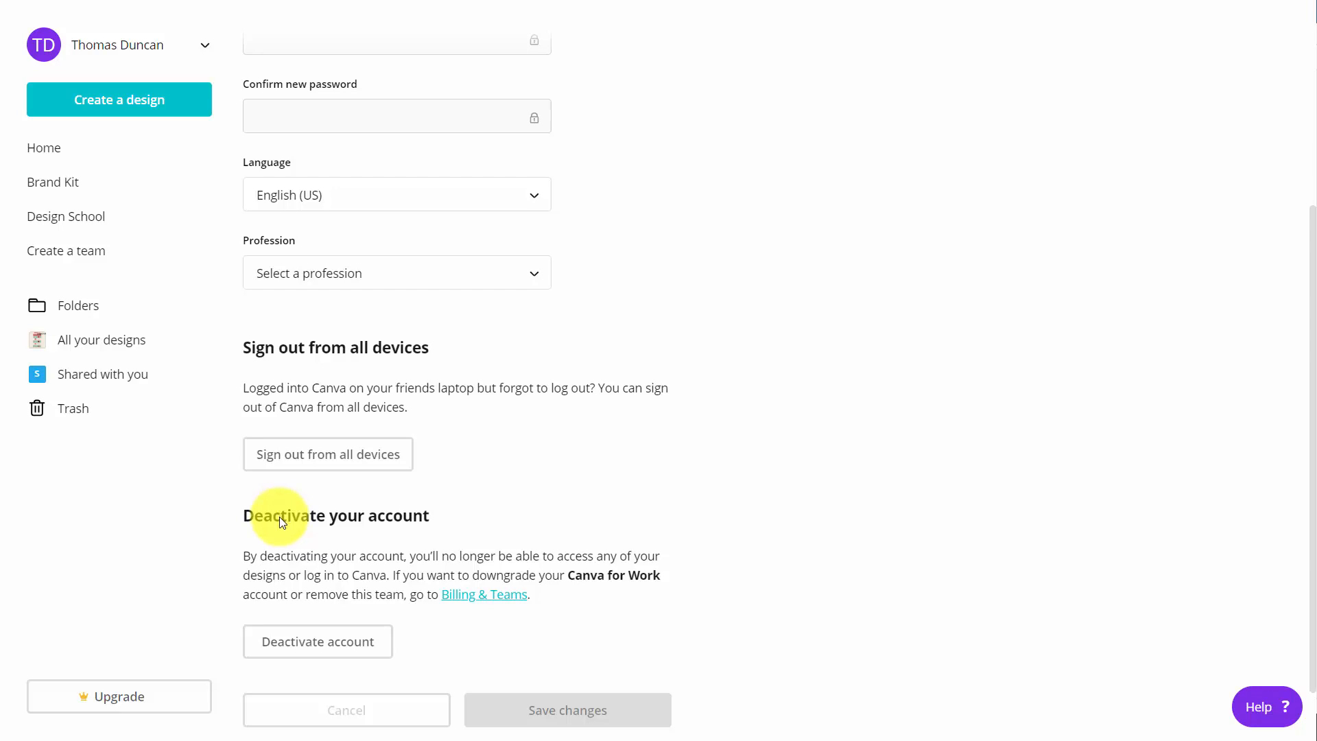
# - Open the Brand Kit and fill the brand color palette with a blue and a purple (b544a6) color
pyautogui.click(220, 163)
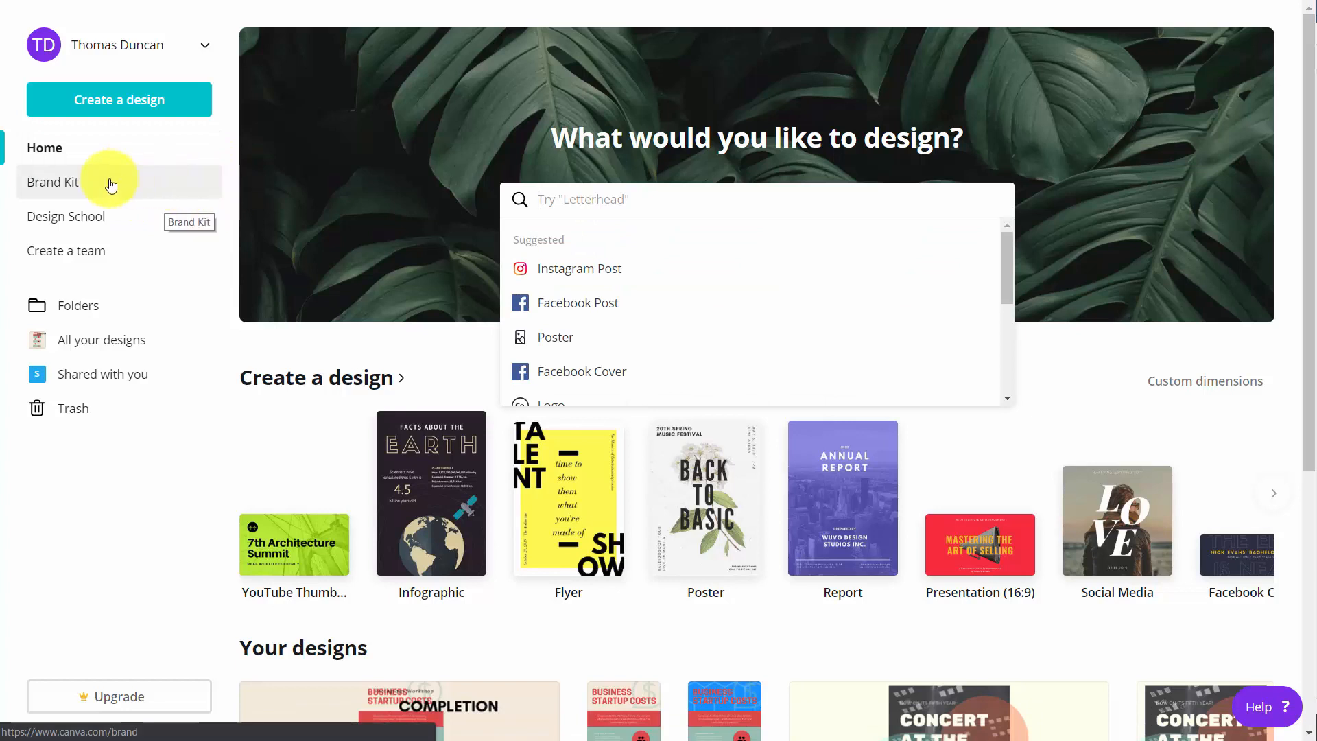
pyautogui.click(57, 187)
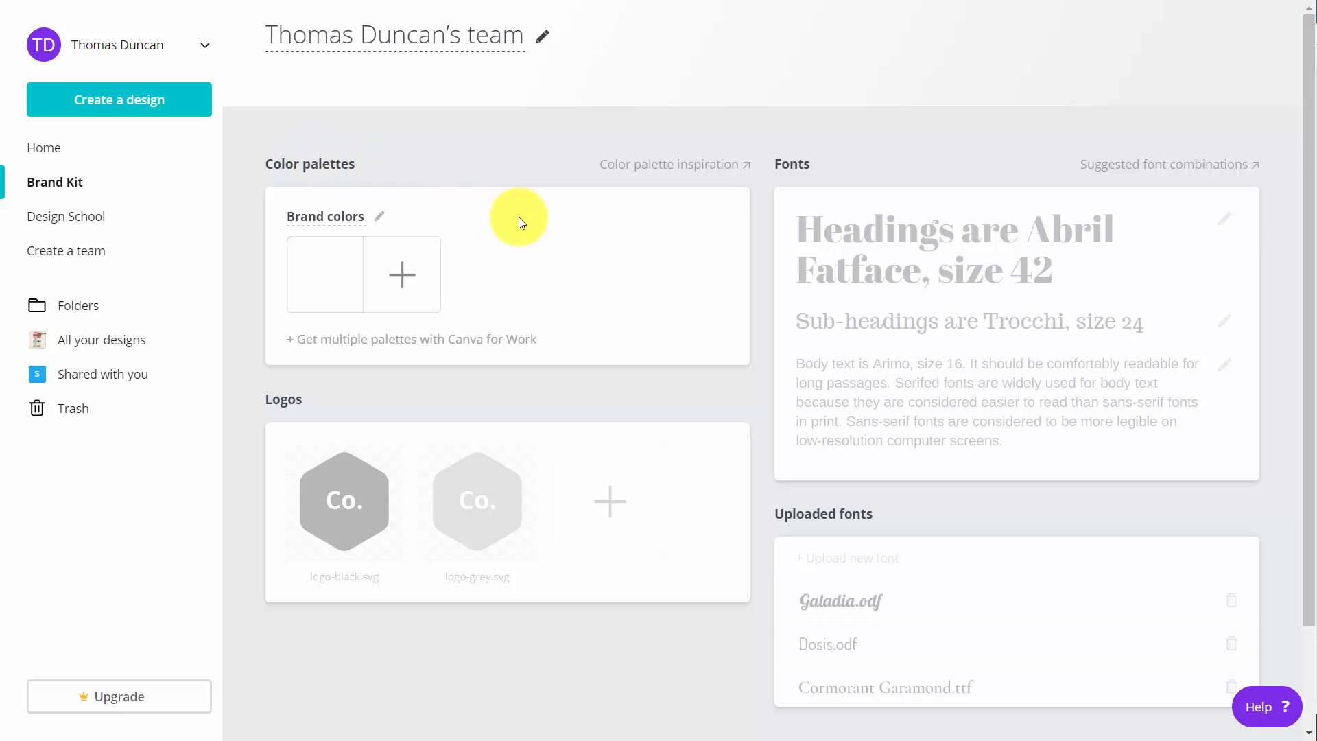
pyautogui.click(399, 275)
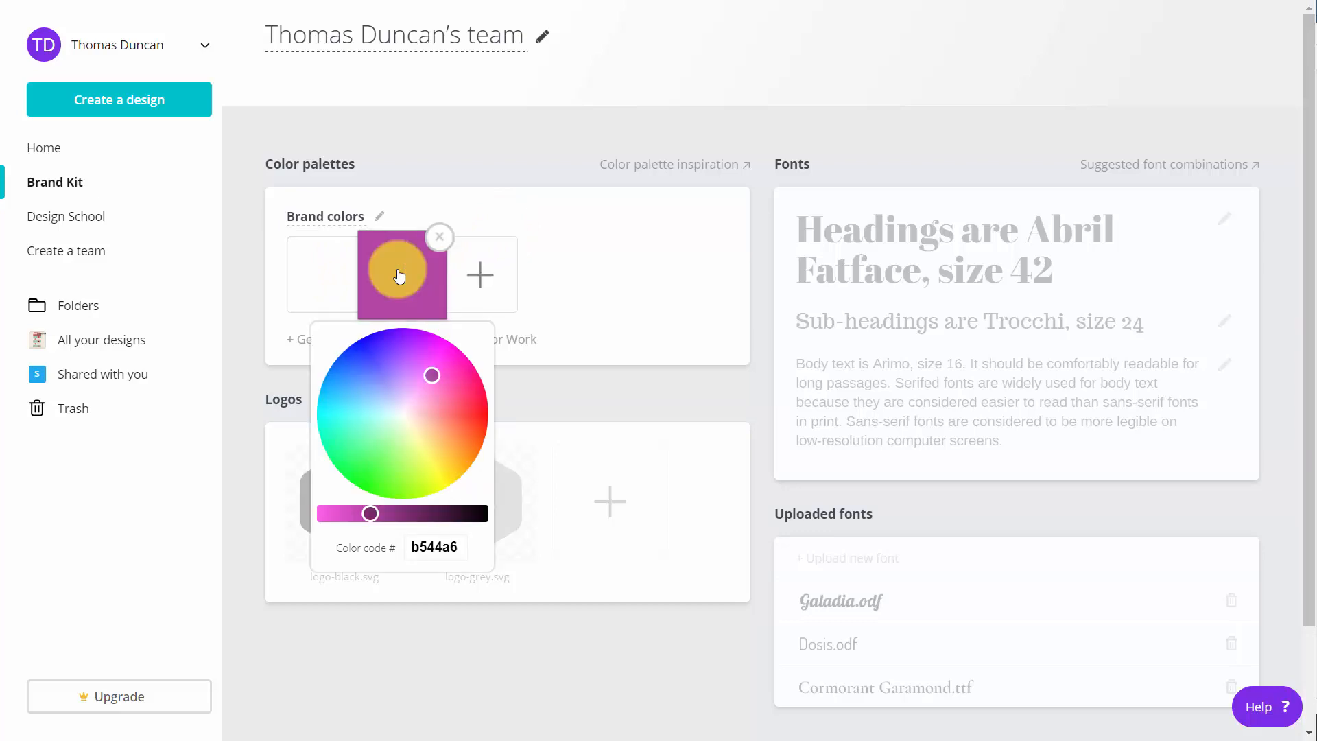
pyautogui.click(399, 275)
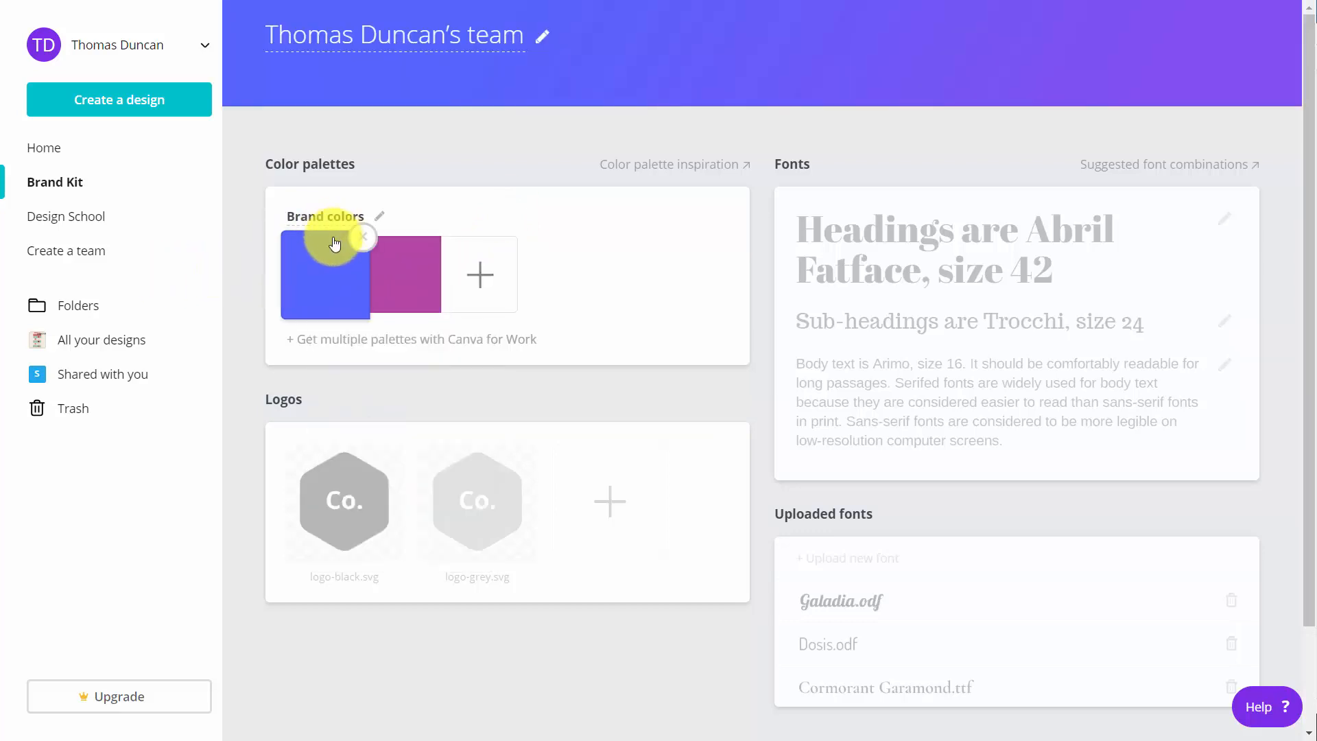
# - Add a green a8c11a as third brand color and remove it from the palette again
pyautogui.click(496, 292)
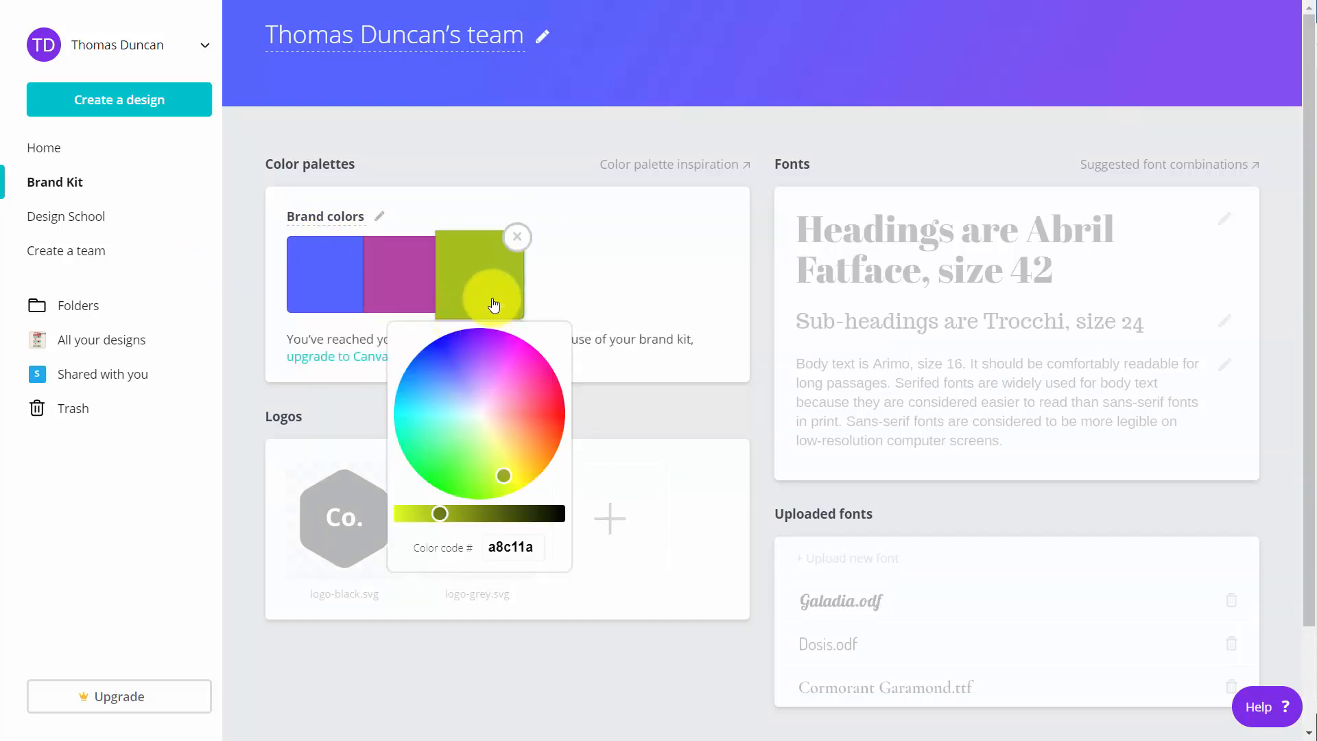
pyautogui.click(472, 146)
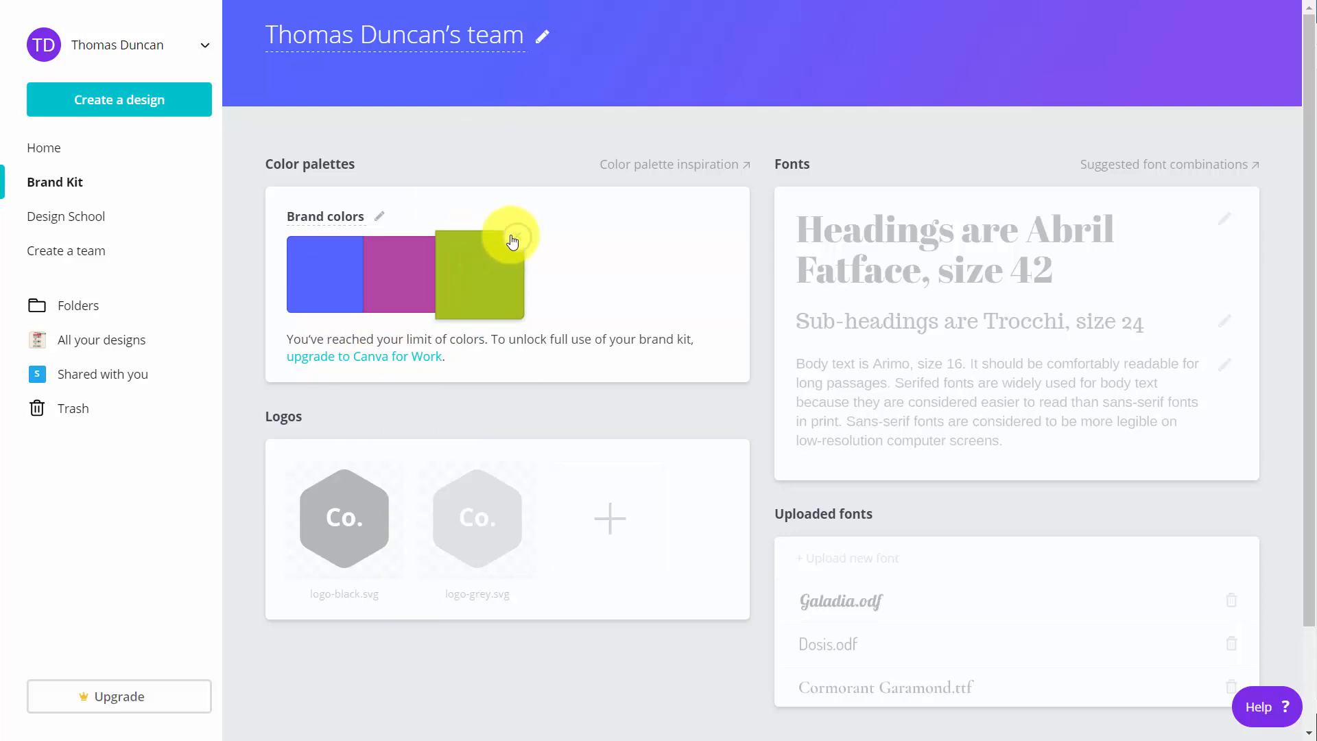
pyautogui.click(508, 234)
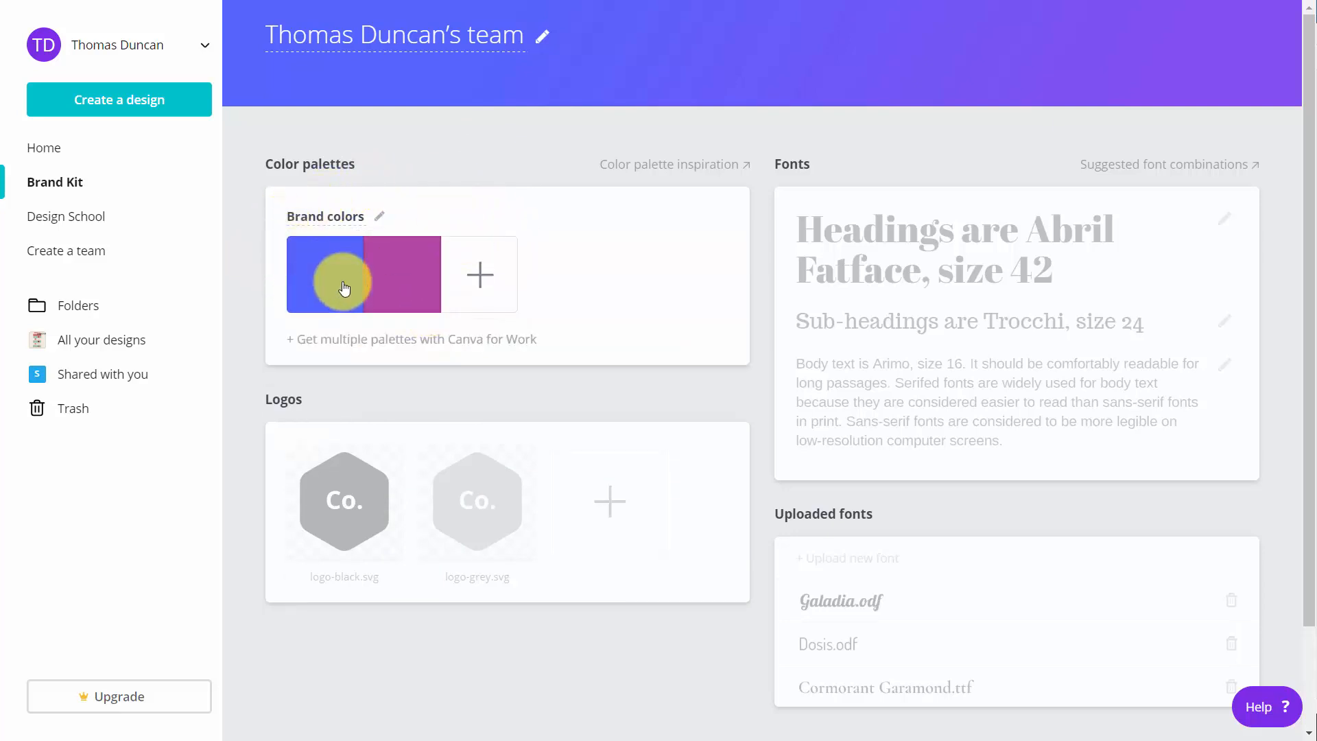
# - Examine the logos, brand fonts and uploaded fonts sections of the Brand Kit
pyautogui.scroll(-2, 529, 207)
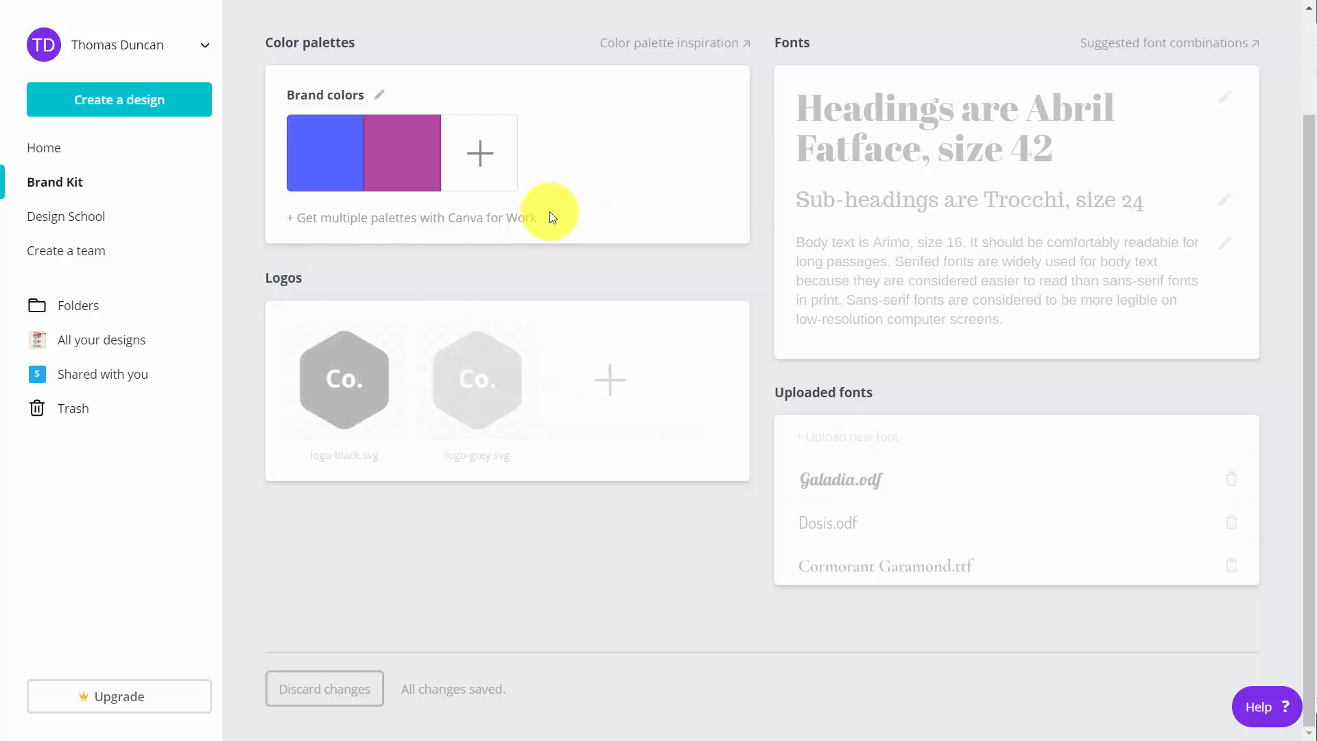
pyautogui.moveTo(894, 164)
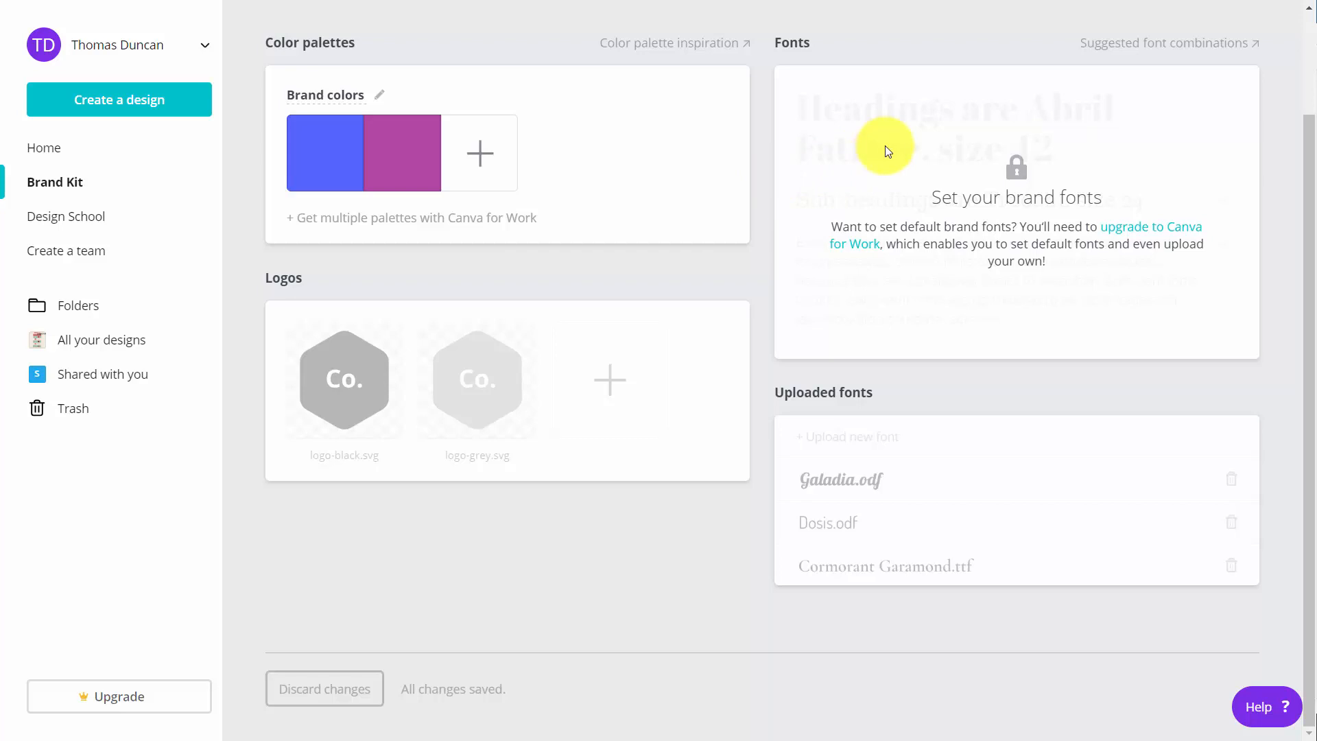
pyautogui.moveTo(899, 451)
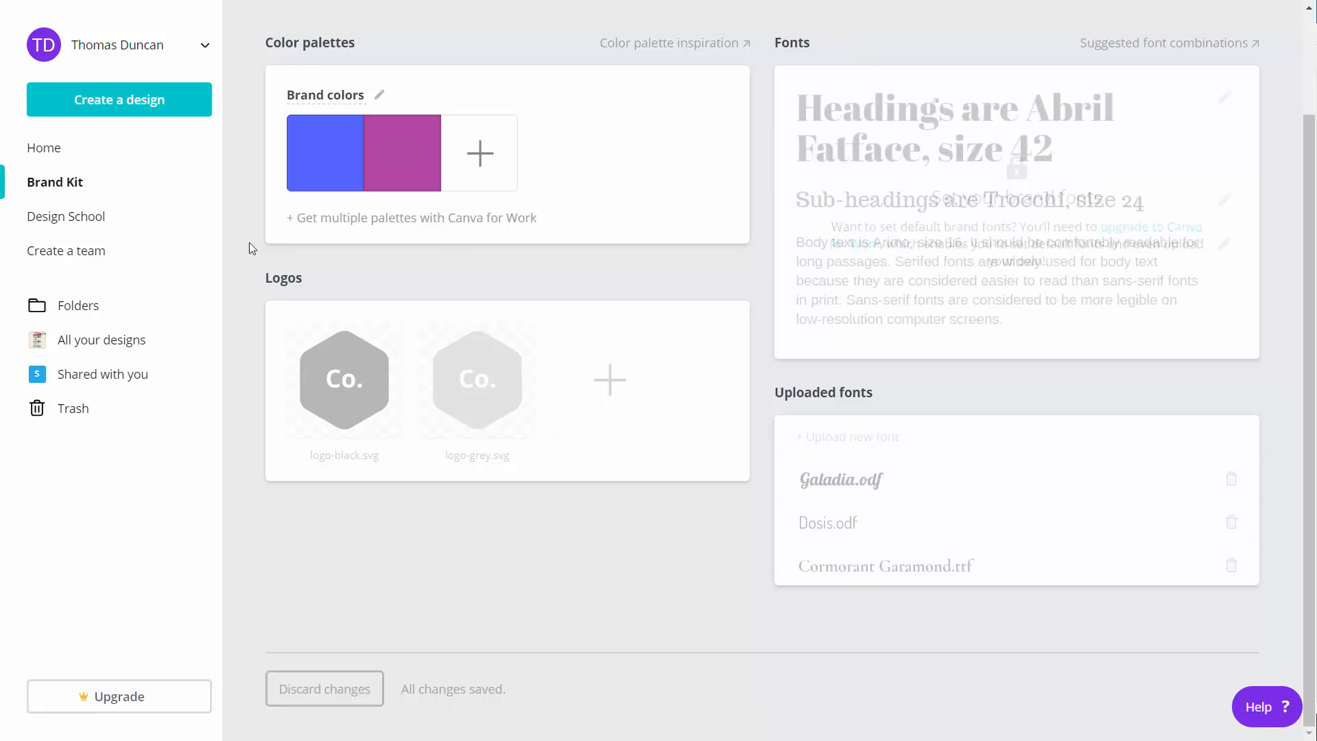
# - Create a team by entering the e-mail addresses of two people with the Member role and sending the invitations
pyautogui.click(93, 257)
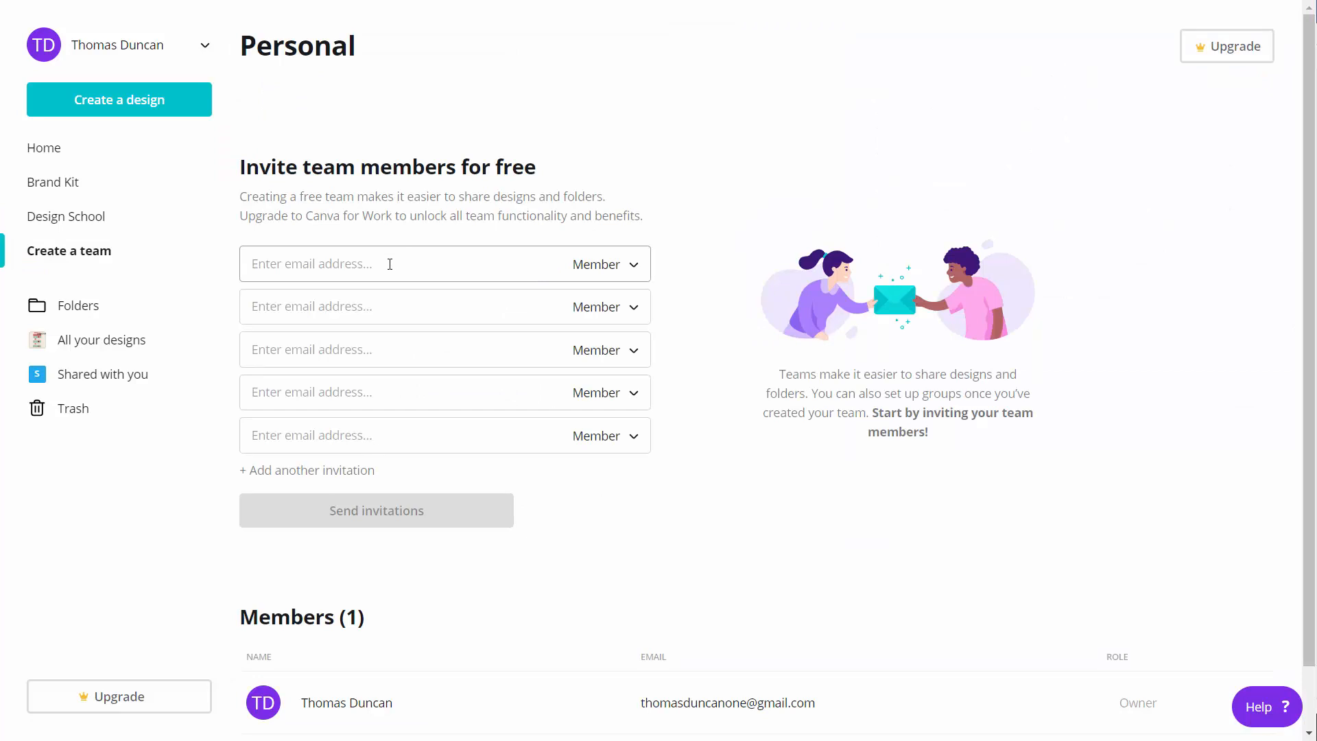
pyautogui.click(390, 265)
pyautogui.hotkey('ctrl', 'v')
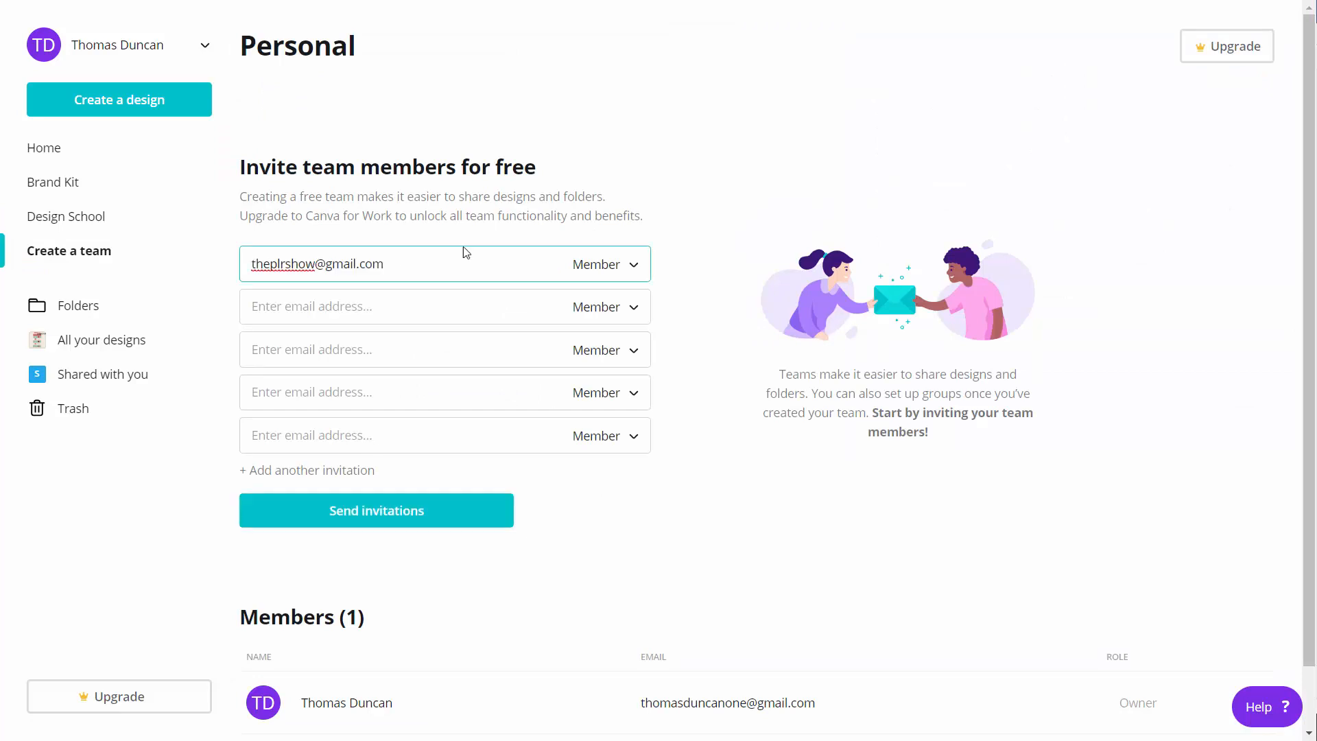
pyautogui.click(628, 268)
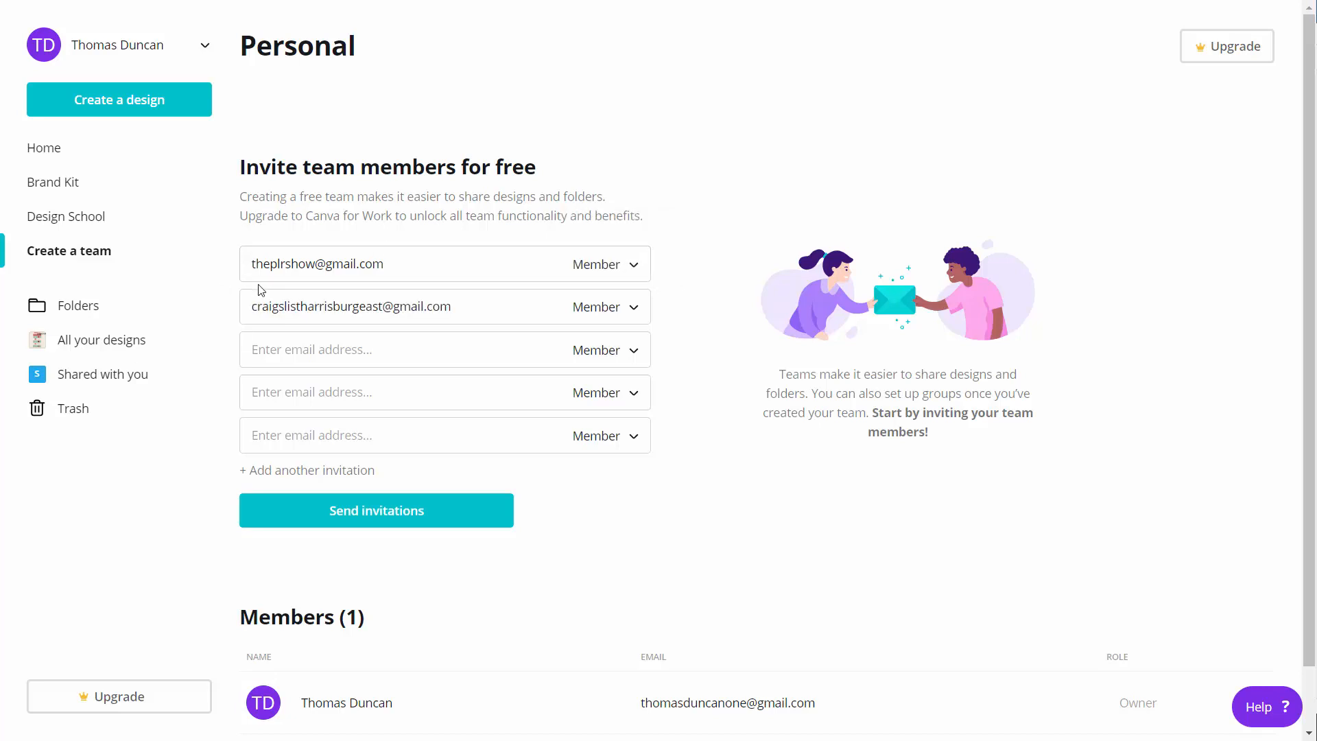
pyautogui.click(402, 511)
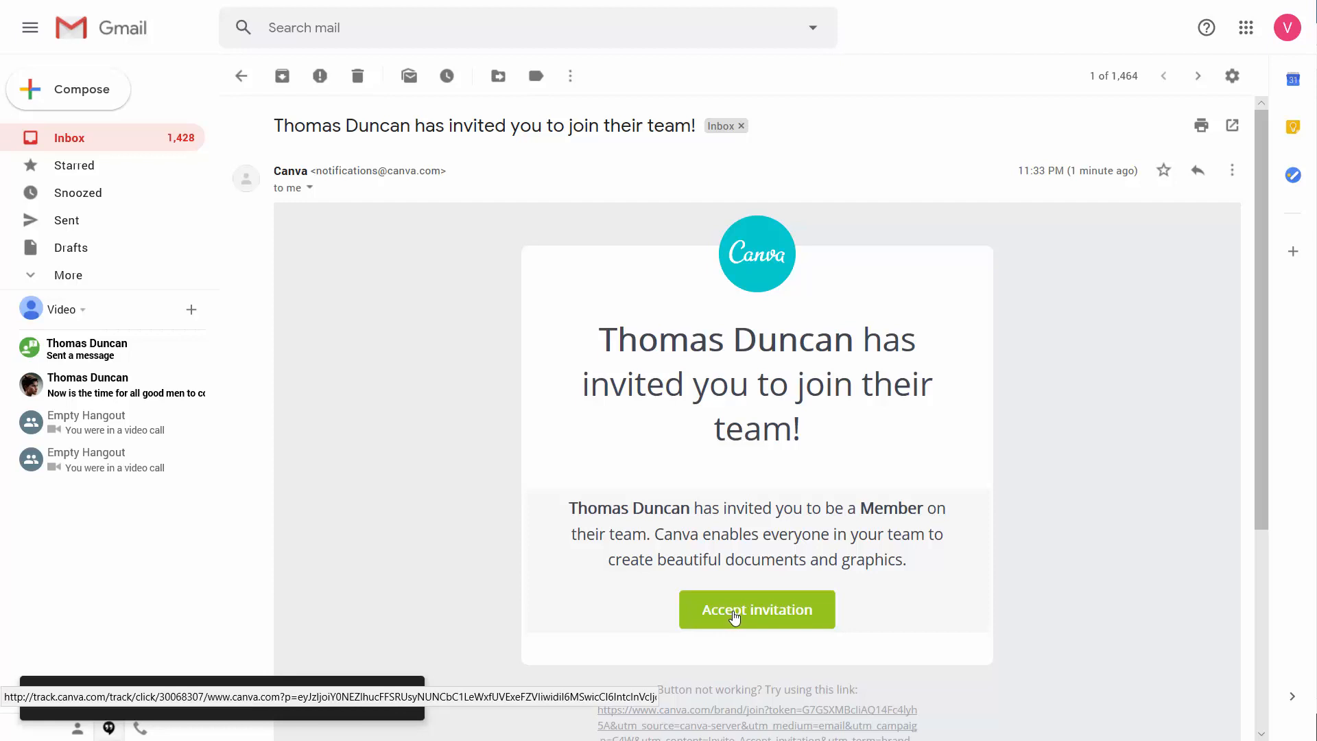
# - Accept the team invitation from the Gmail message and sign up for Canva with the invitee's e-mail address and account password
pyautogui.click(734, 617)
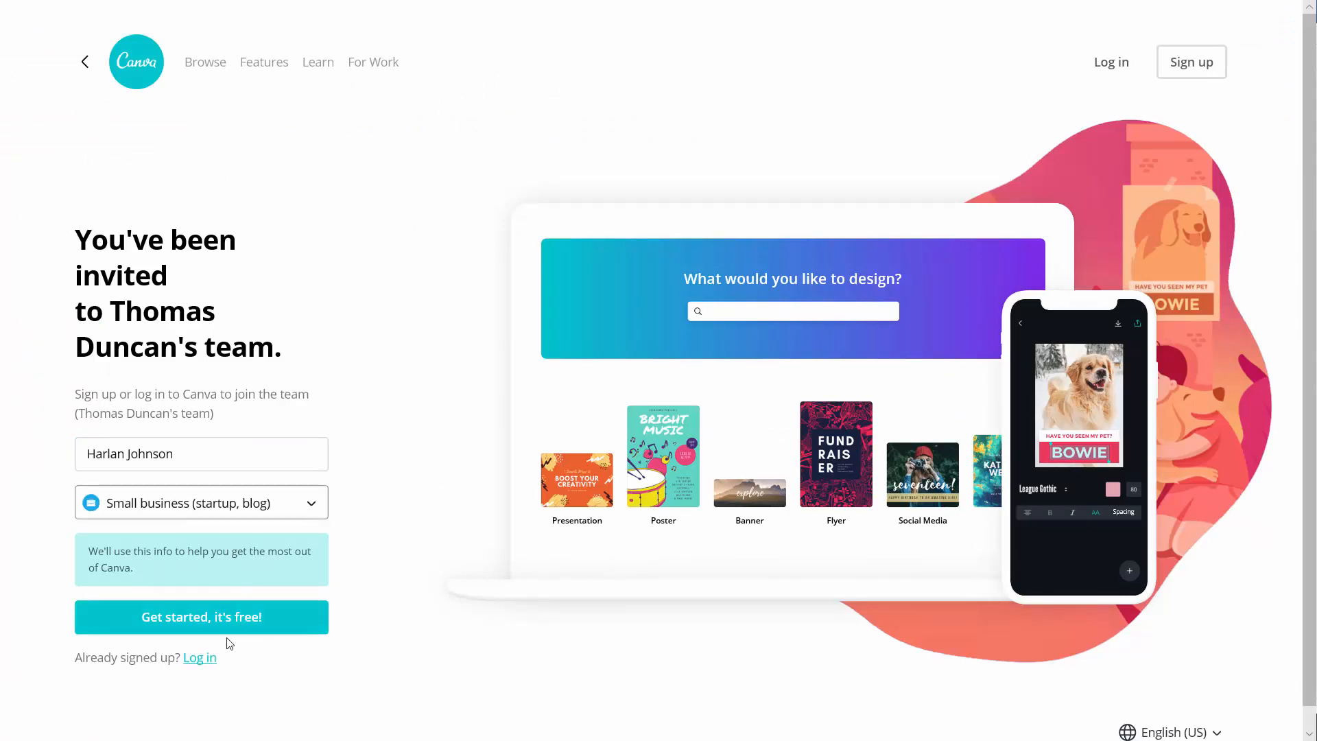
pyautogui.click(221, 626)
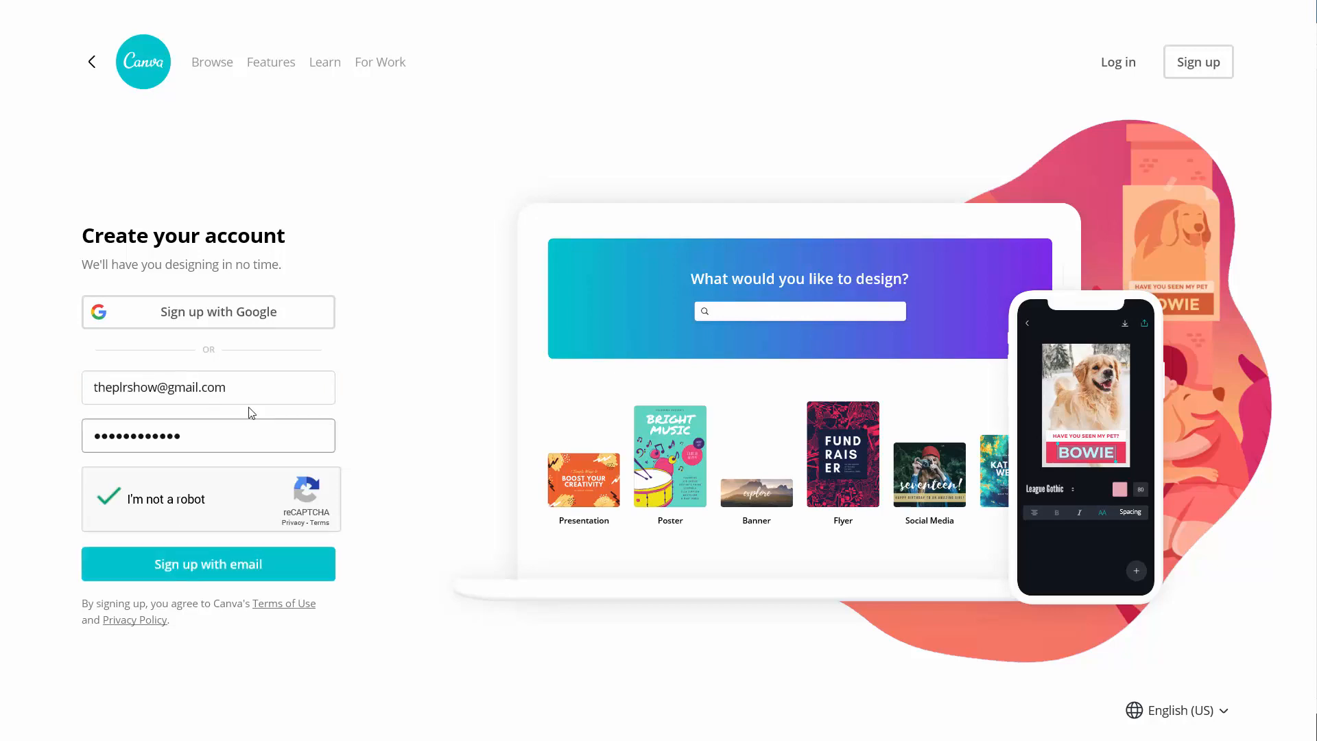
pyautogui.click(228, 563)
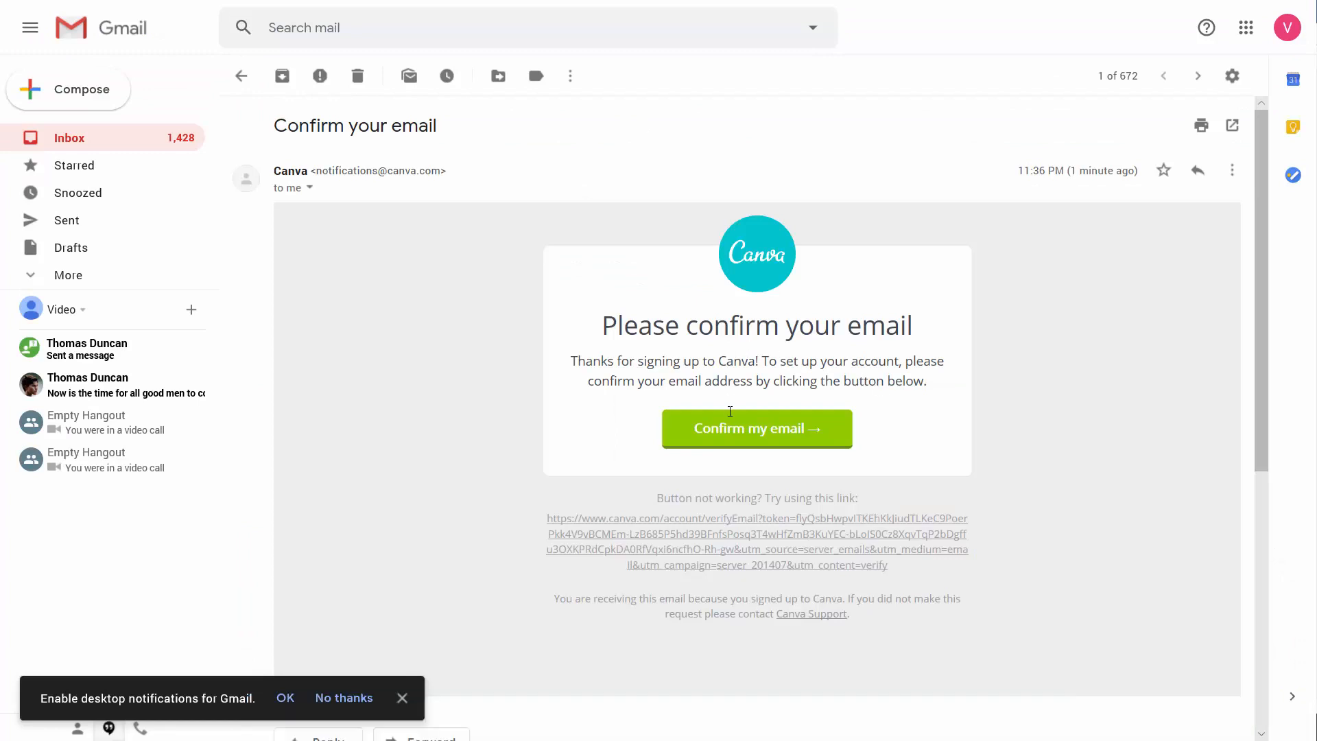
# - Switch to Gmail and confirm the new account's e-mail address from Canva's confirmation message to enter the team's workspace
pyautogui.click(732, 427)
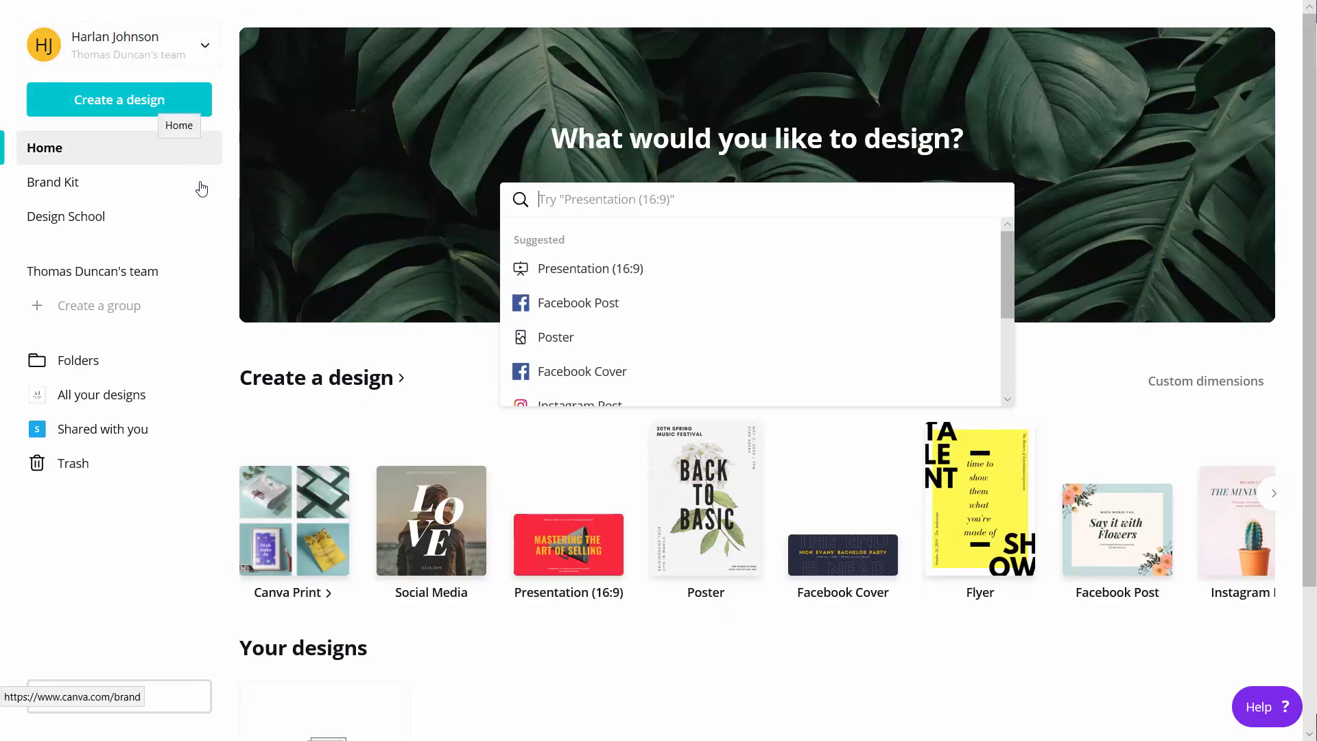
pyautogui.click(90, 197)
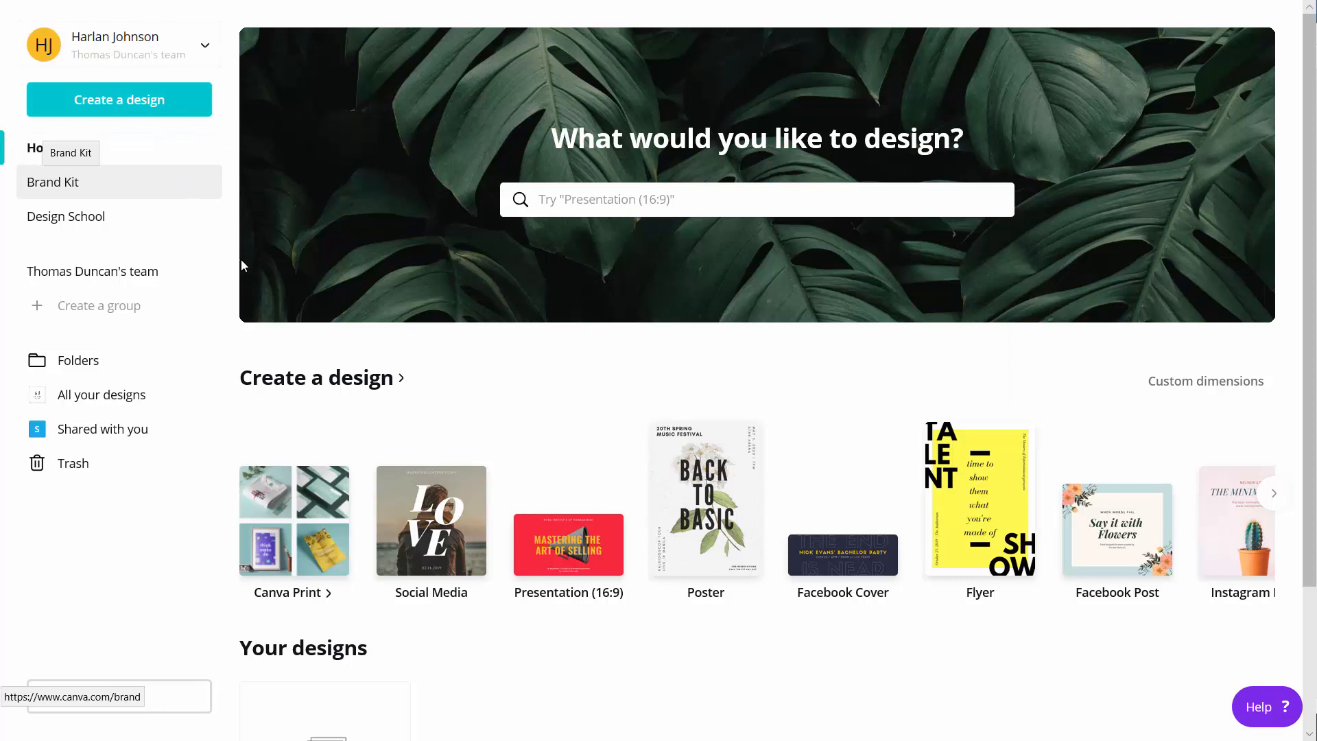
# - Examine the group creation option and the list of all members on the team page
pyautogui.click(128, 308)
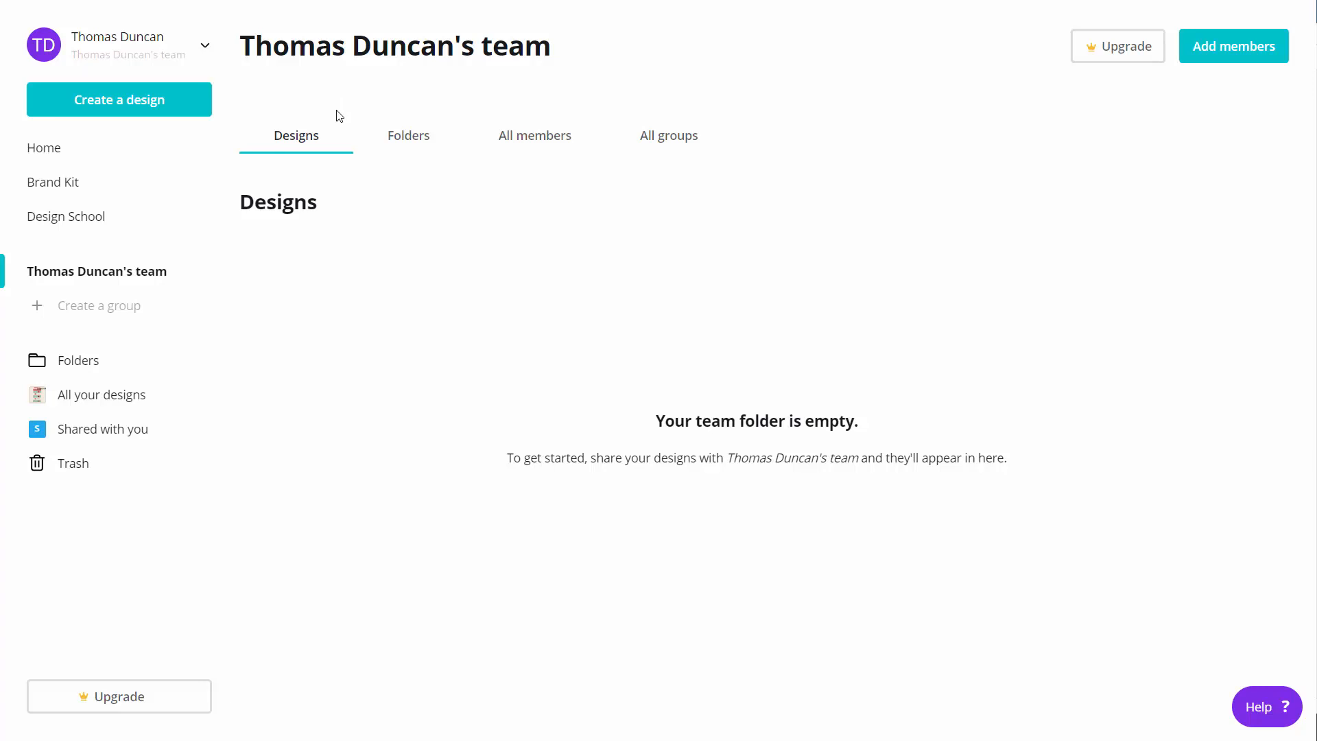
pyautogui.click(523, 139)
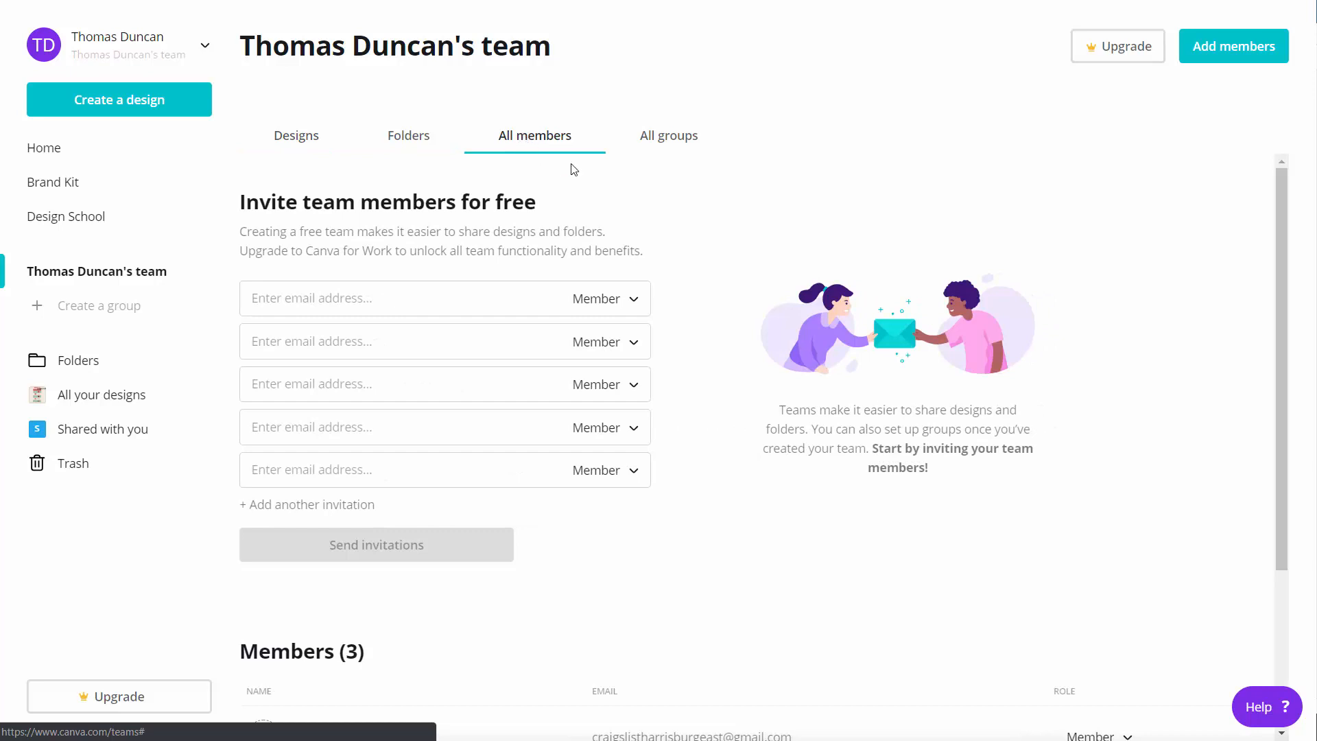
pyautogui.scroll(-4, 574, 172)
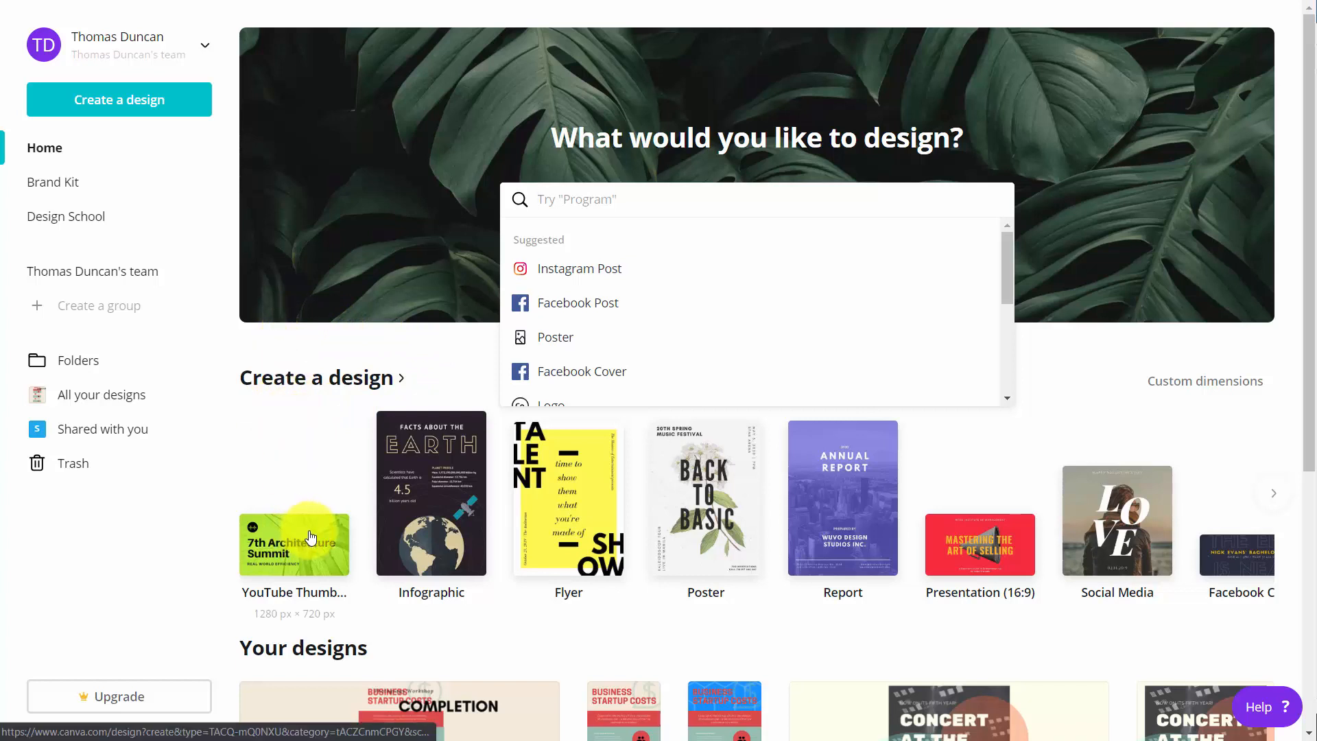
# - Examine the full range of design types by category, from Social Media and Documents through Education, Marketing, Events and Ads
pyautogui.click(337, 381)
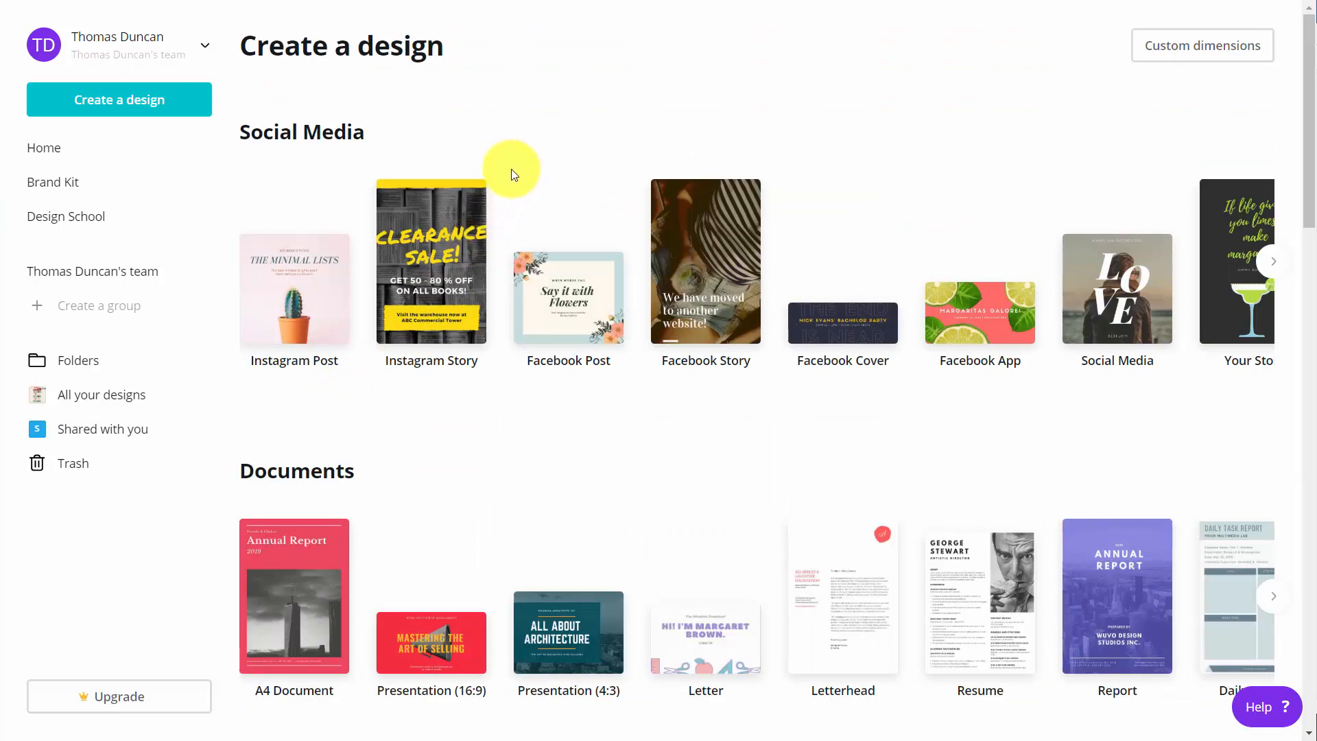
pyautogui.scroll(-6, 514, 173)
pyautogui.scroll(-12, 508, 170)
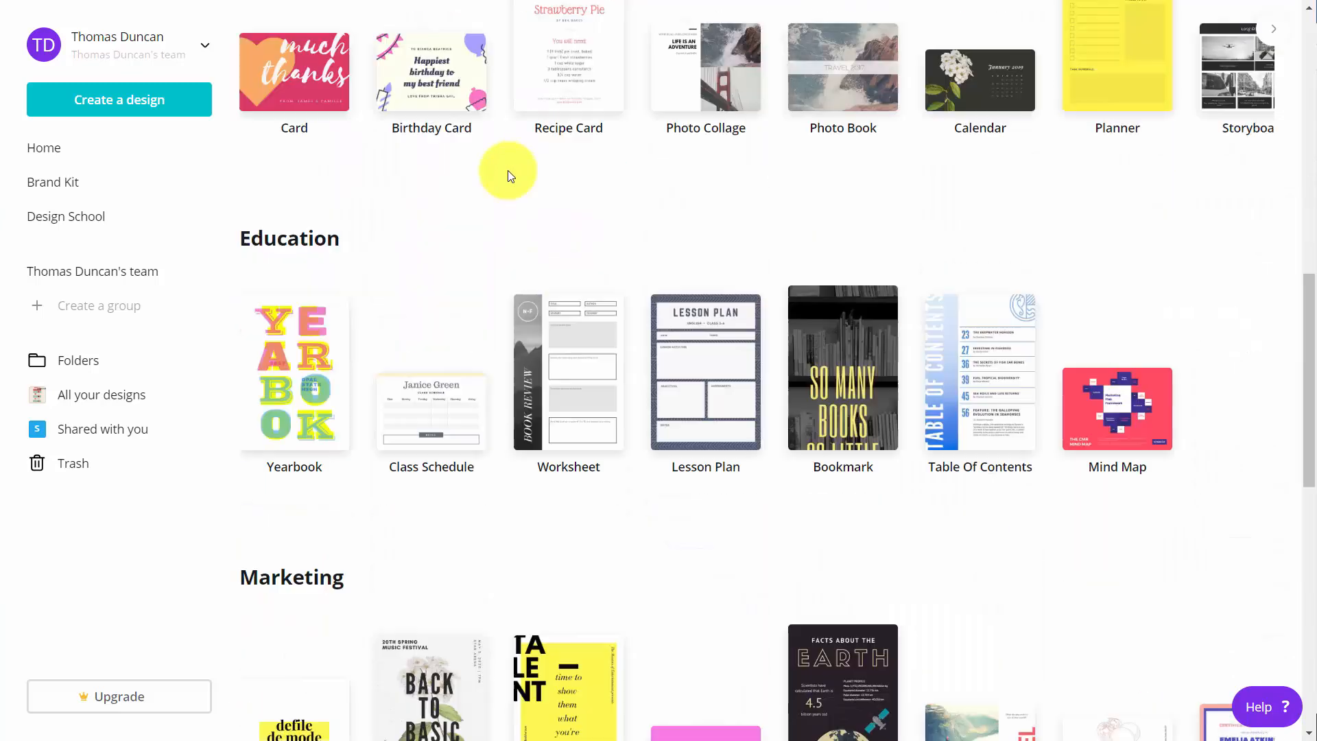
pyautogui.scroll(-5, 506, 177)
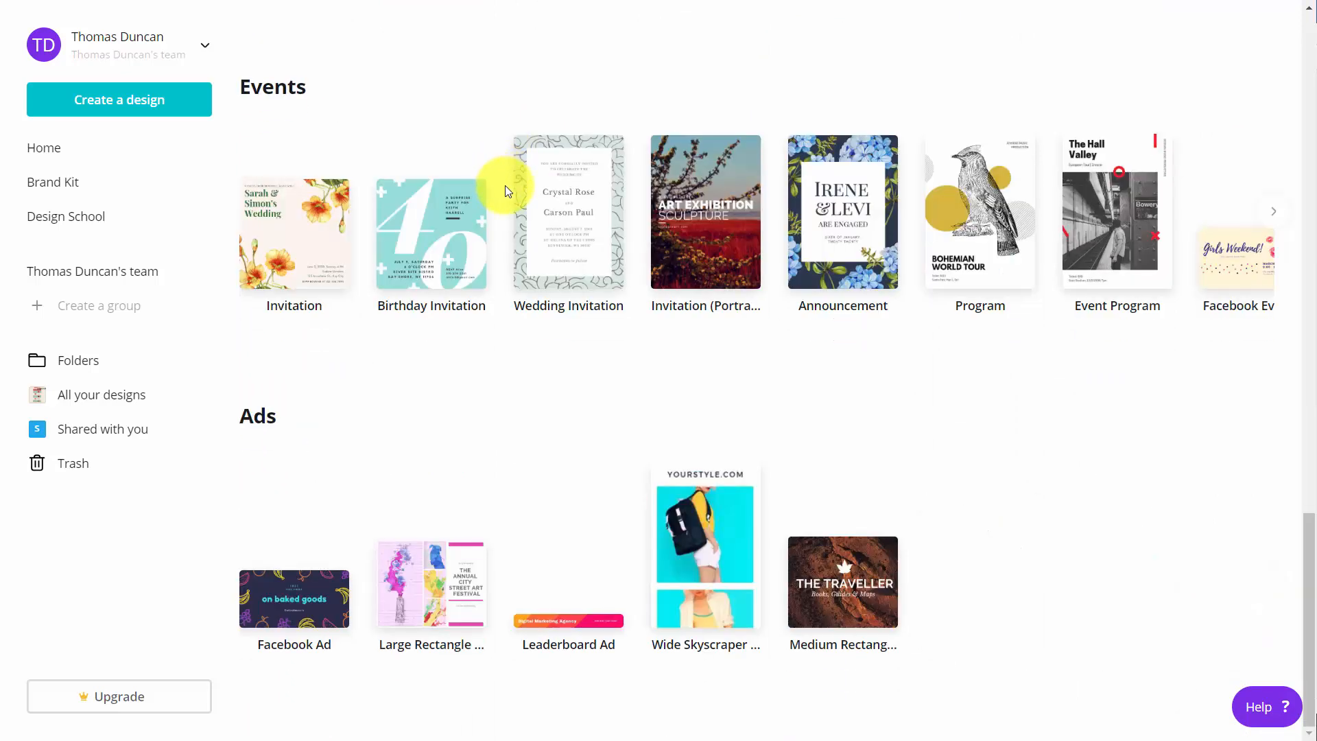
pyautogui.scroll(20, 506, 187)
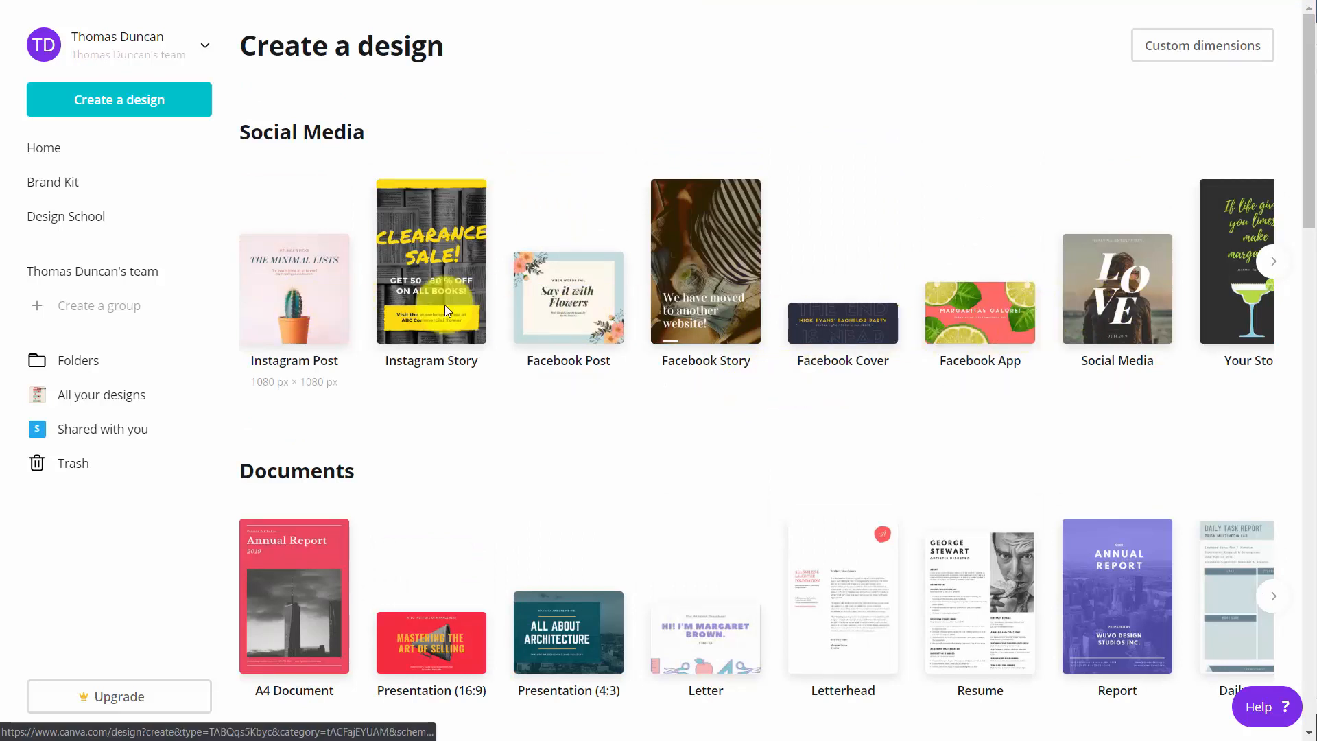
# - Create a Your Story design from the Social Media category and browse its templates
pyautogui.click(1273, 261)
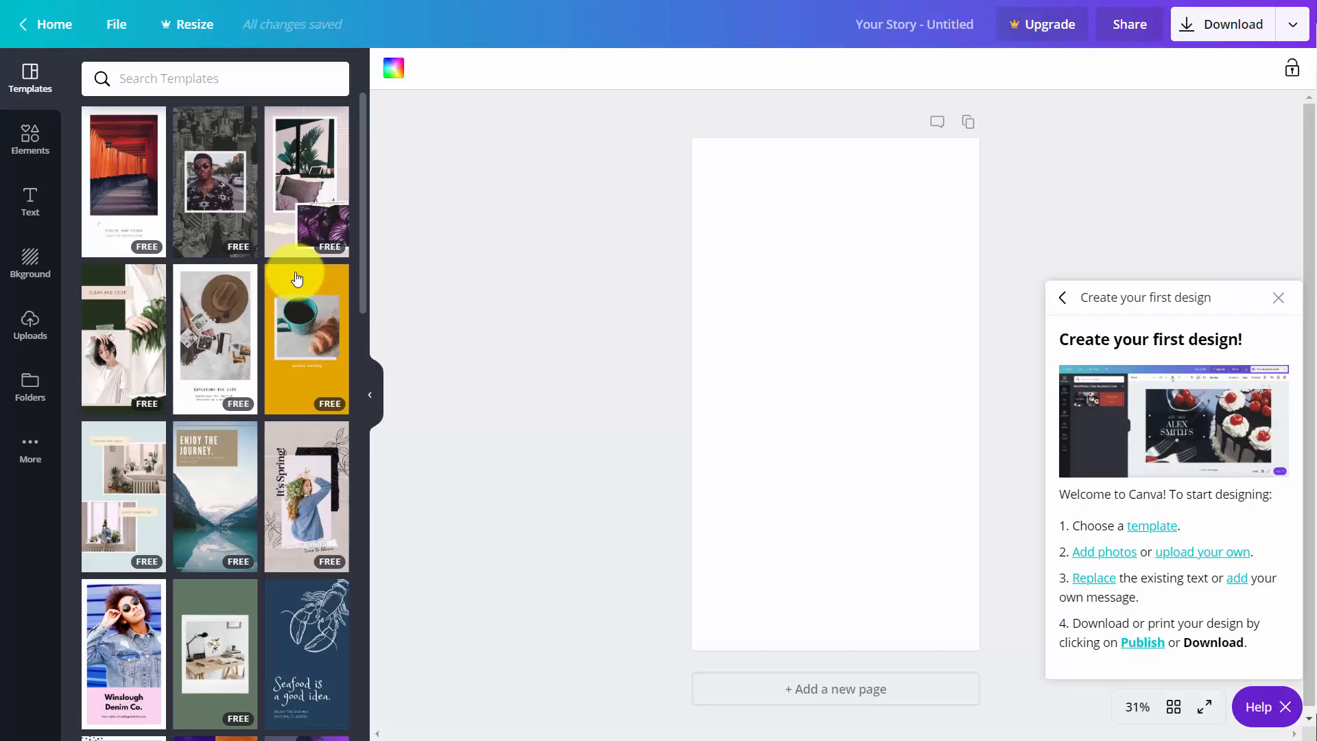
pyautogui.scroll(-5, 298, 277)
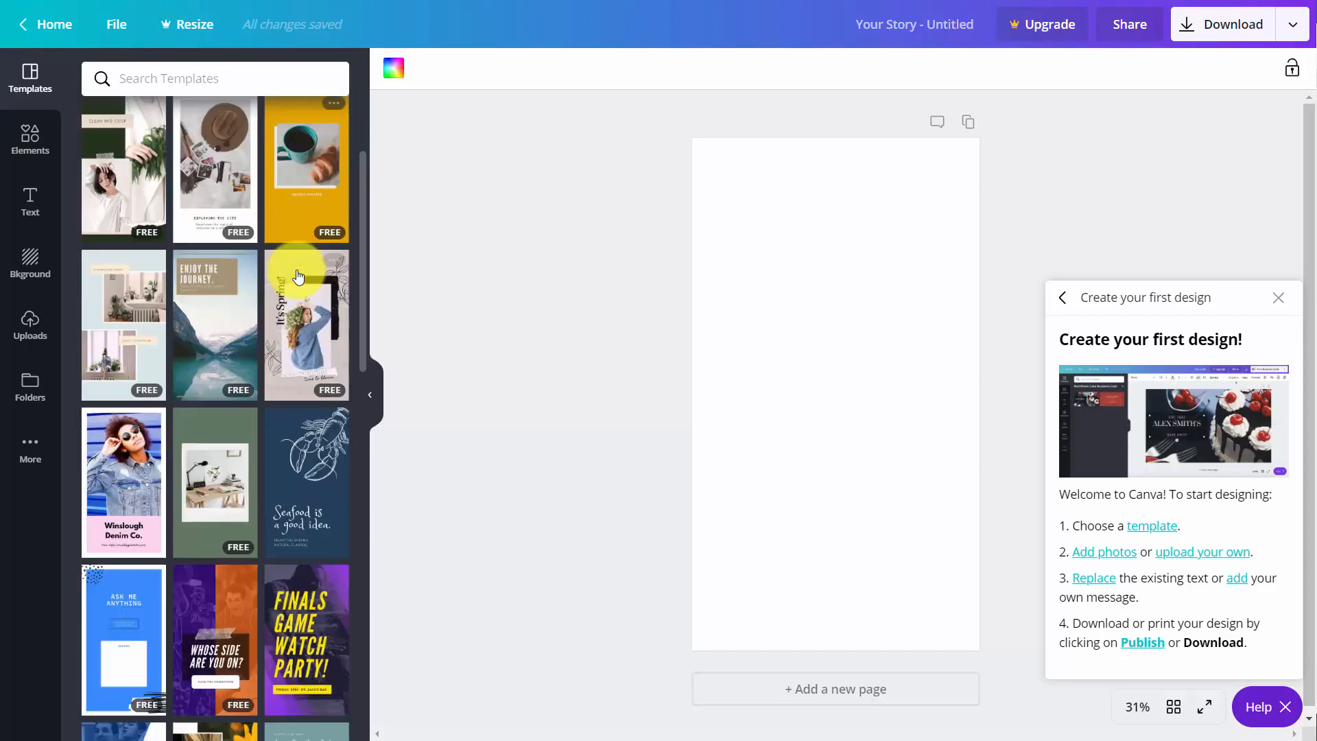
pyautogui.scroll(-3, 298, 276)
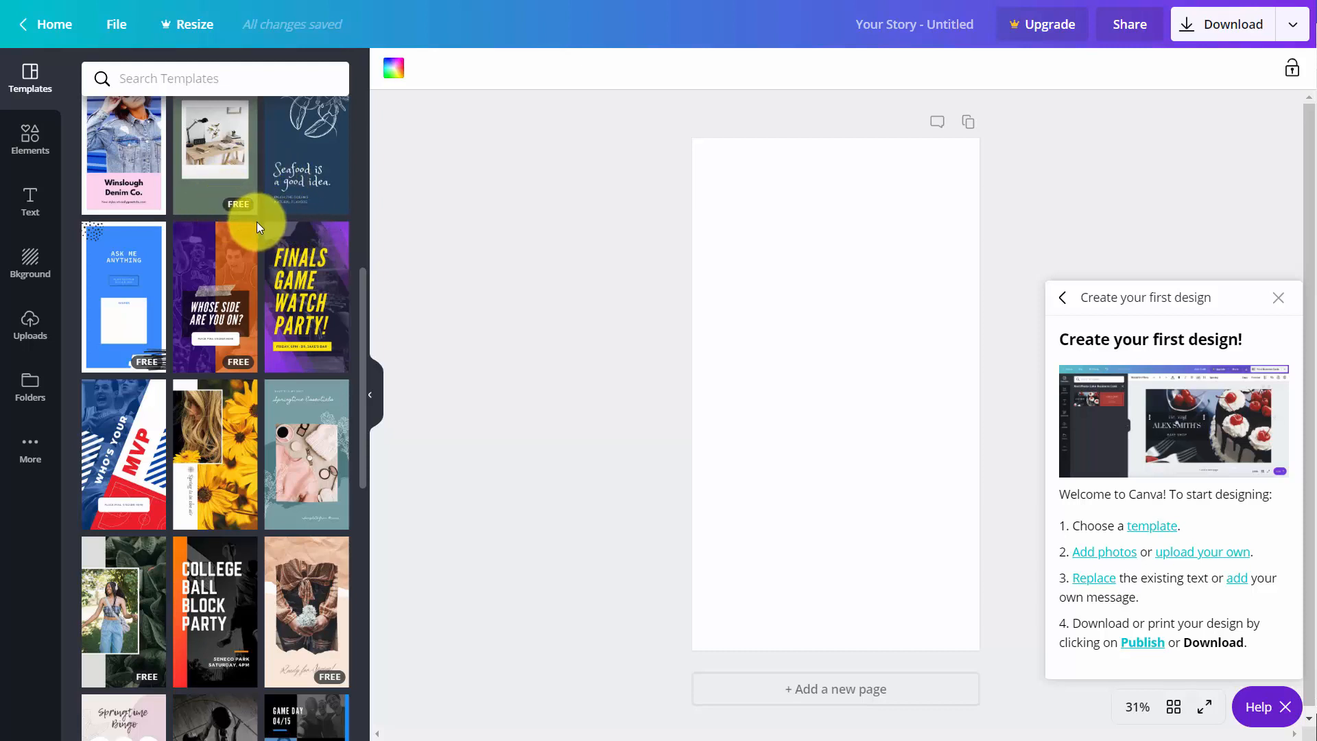
pyautogui.scroll(2, 257, 221)
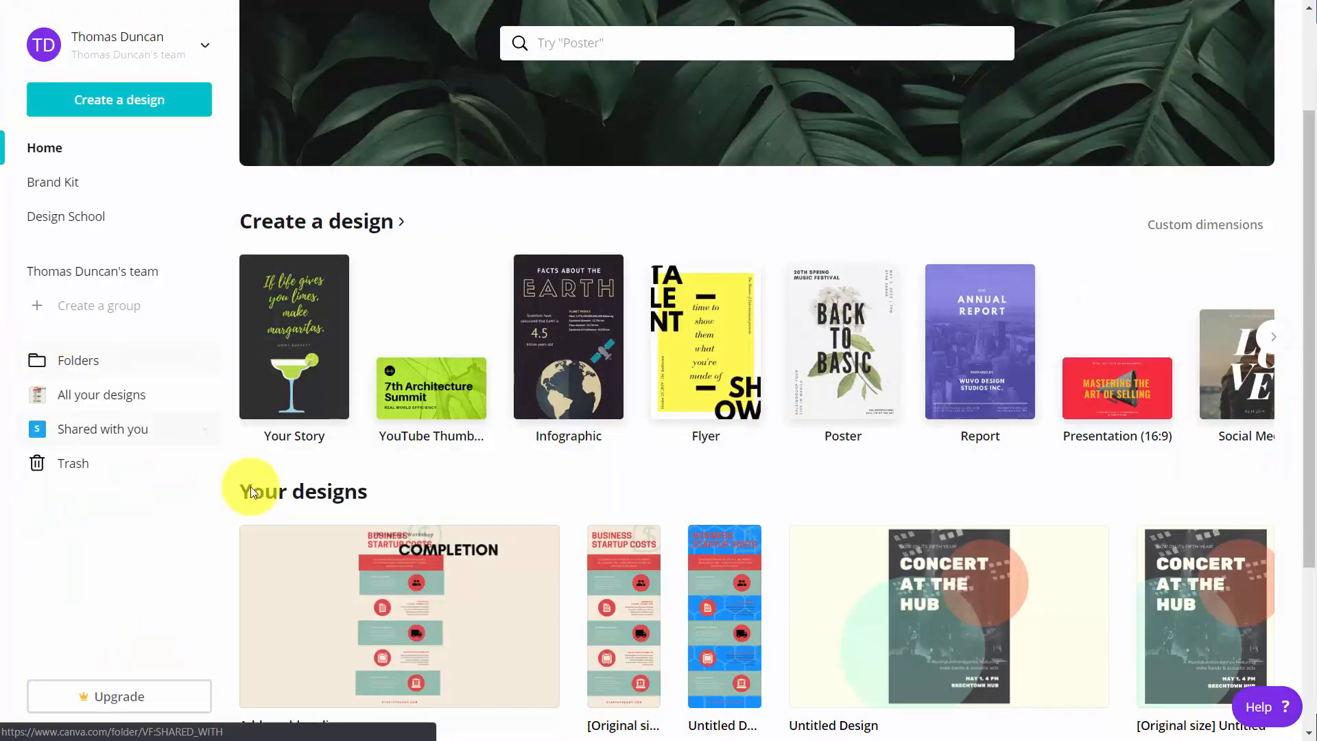
# - Search the home page's design types for "facebook" and create a Facebook App design
pyautogui.scroll(-1, 383, 500)
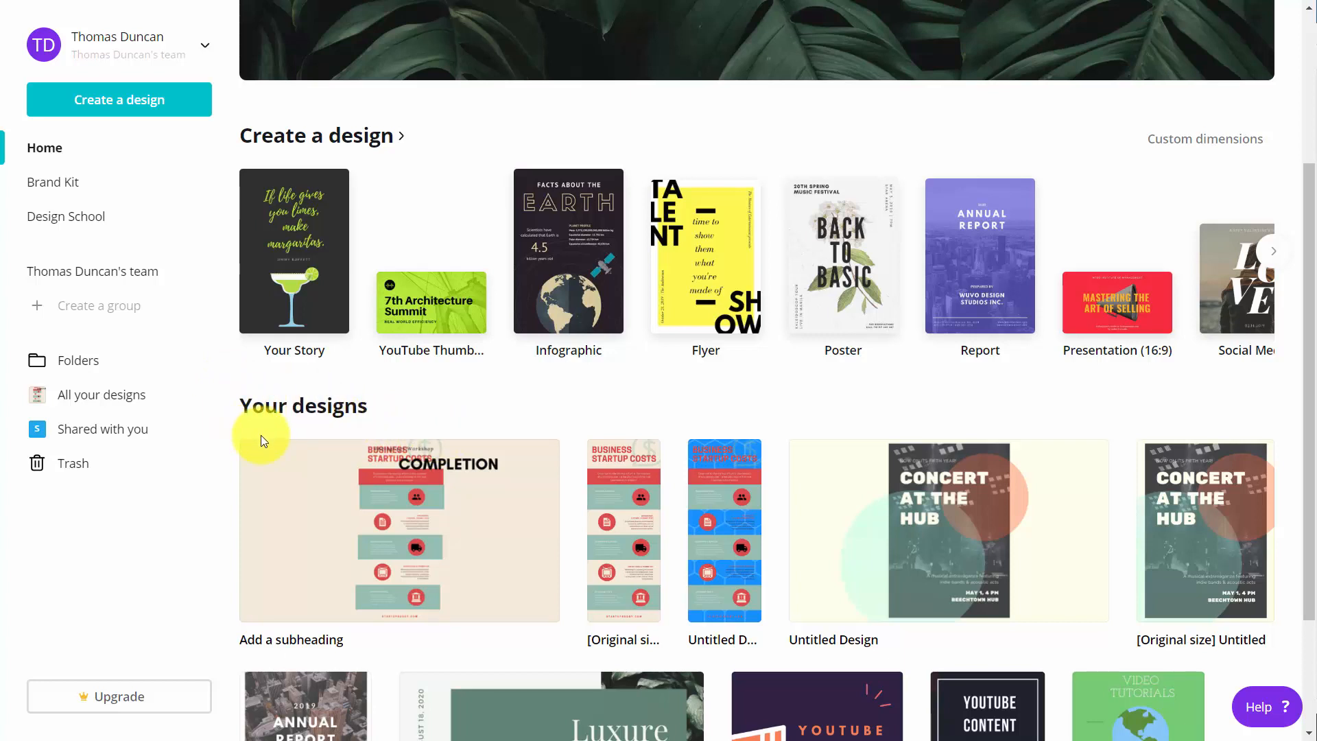
pyautogui.scroll(3, 261, 435)
pyautogui.click(590, 138)
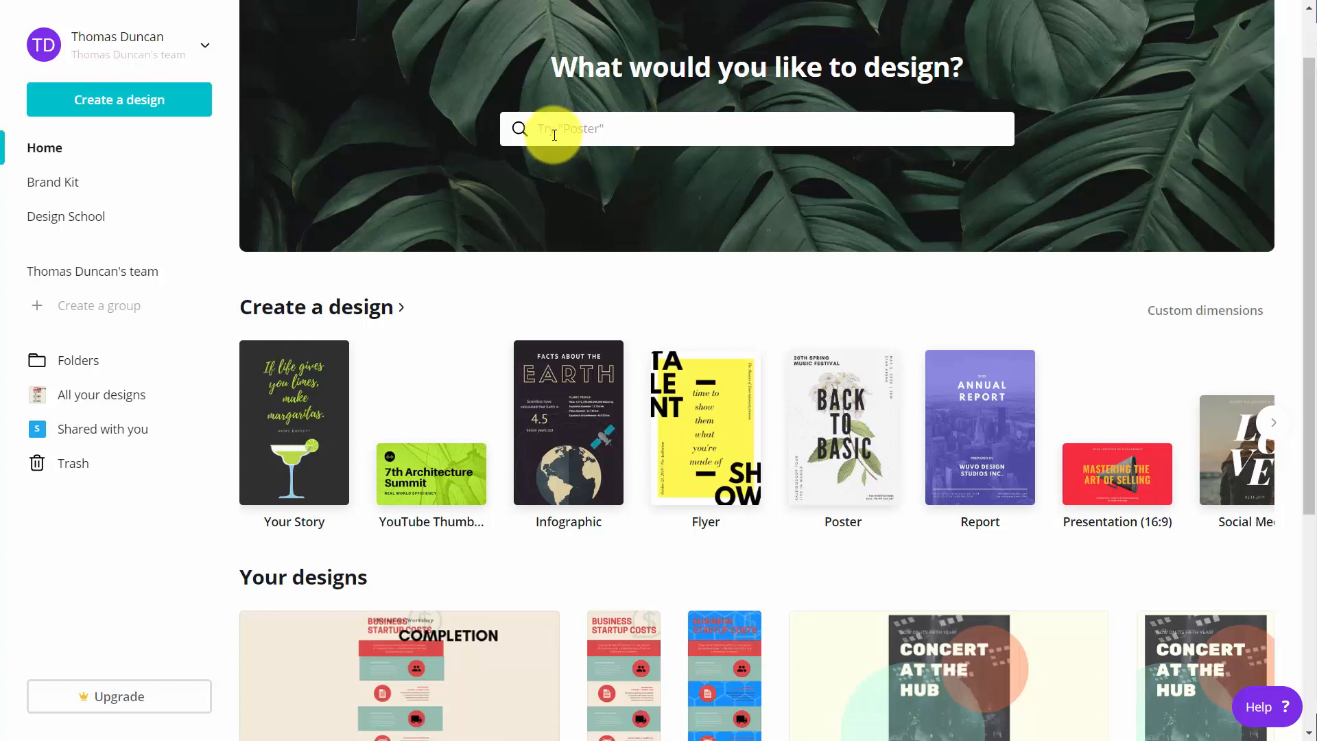
pyautogui.write('facebook')
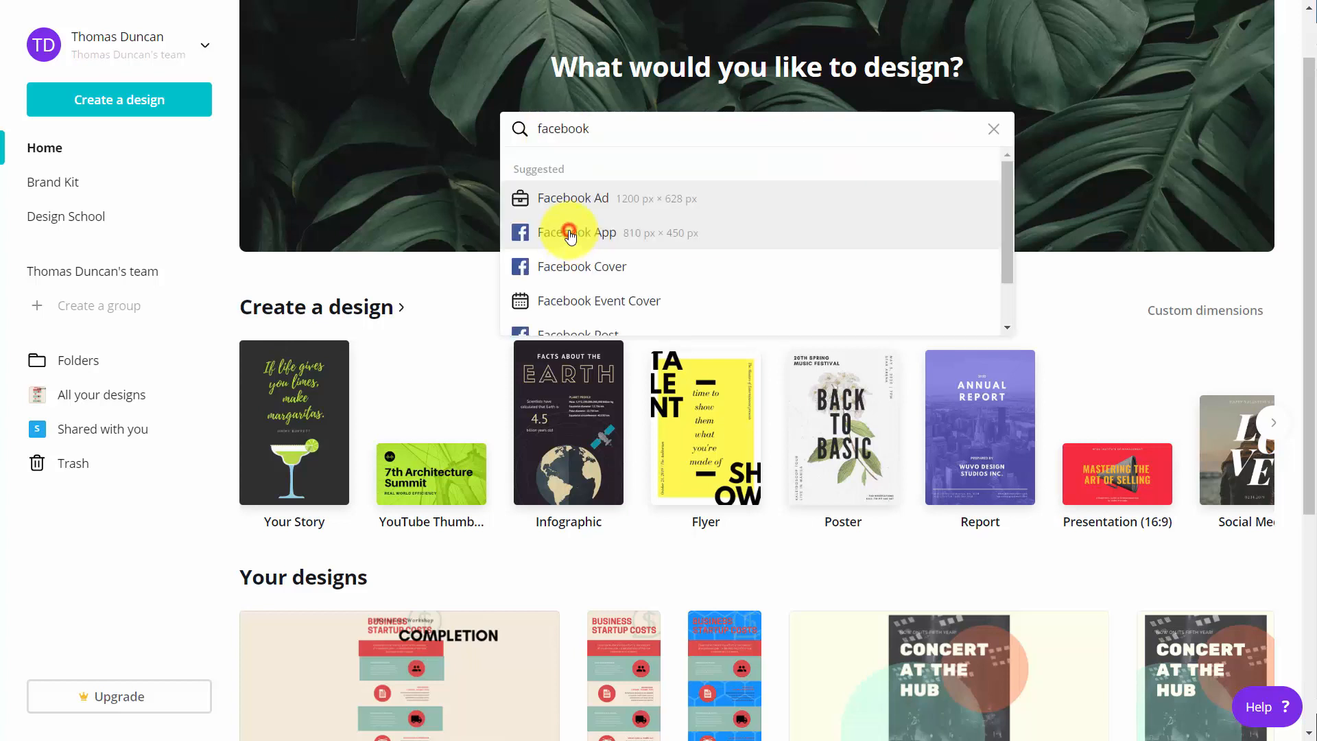
pyautogui.click(570, 234)
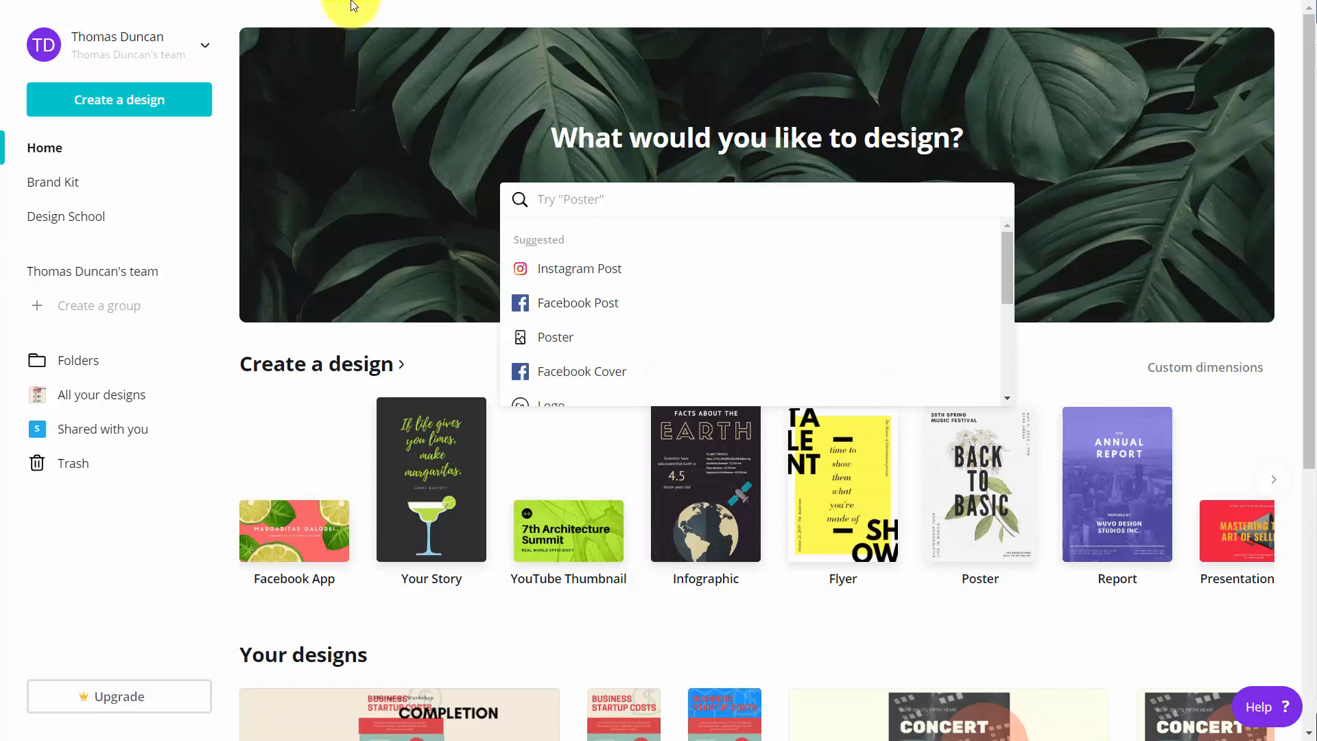
# - Create a custom design of 900 × 600 px and apply the Dark Ale label template to its page
pyautogui.click(136, 102)
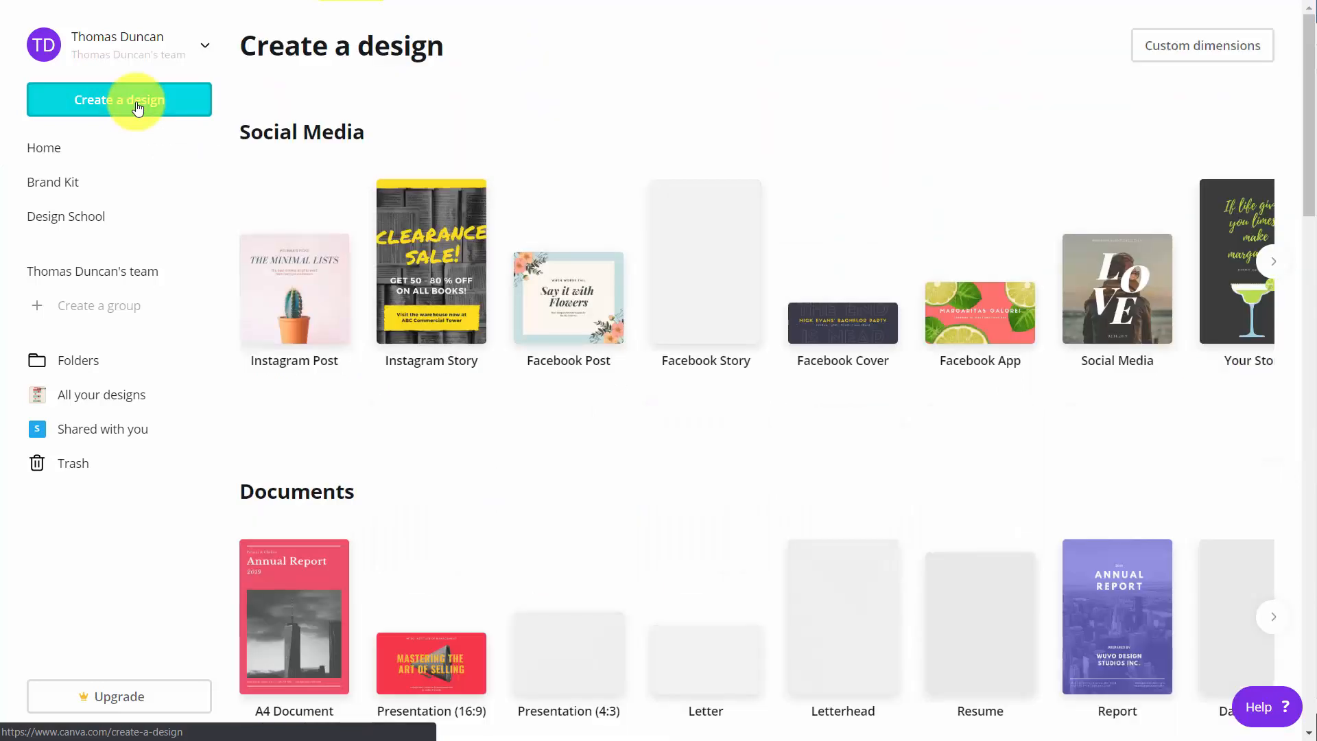
pyautogui.click(1148, 65)
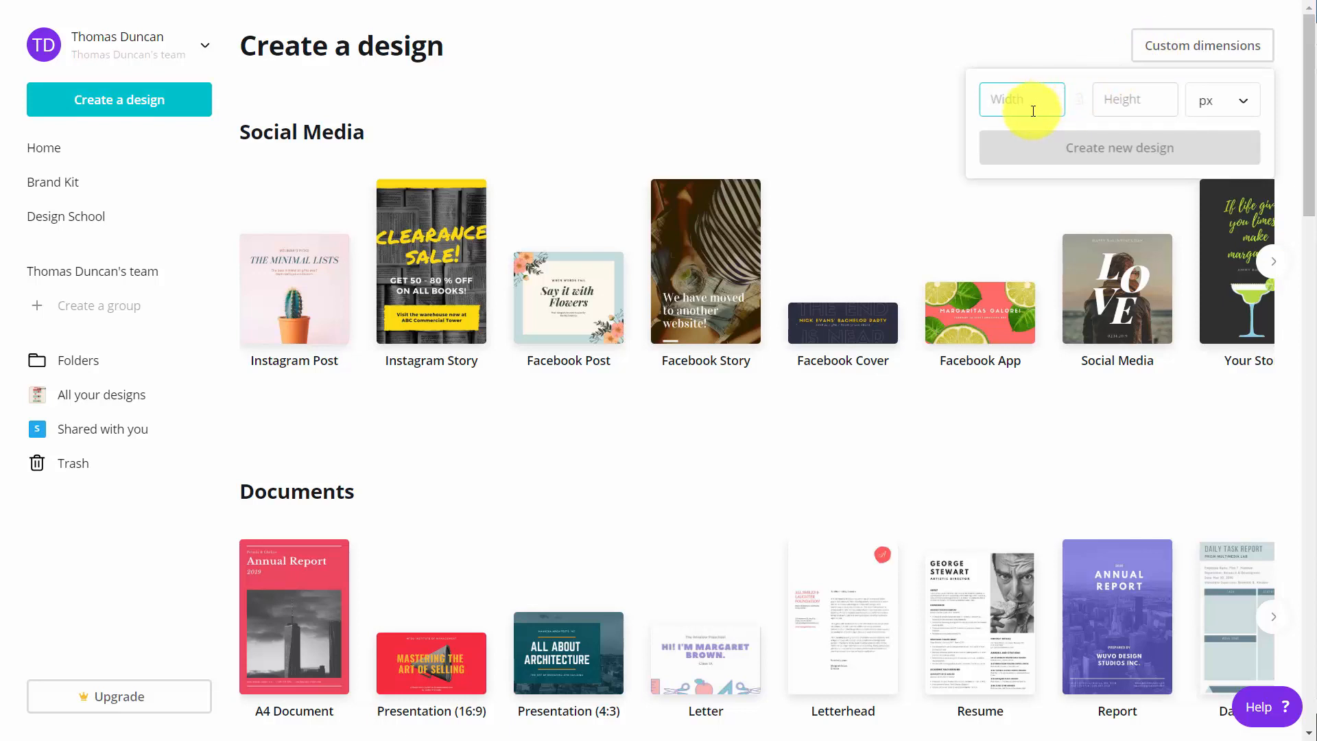
pyautogui.write('900')
pyautogui.press('Tab')
pyautogui.write('600')
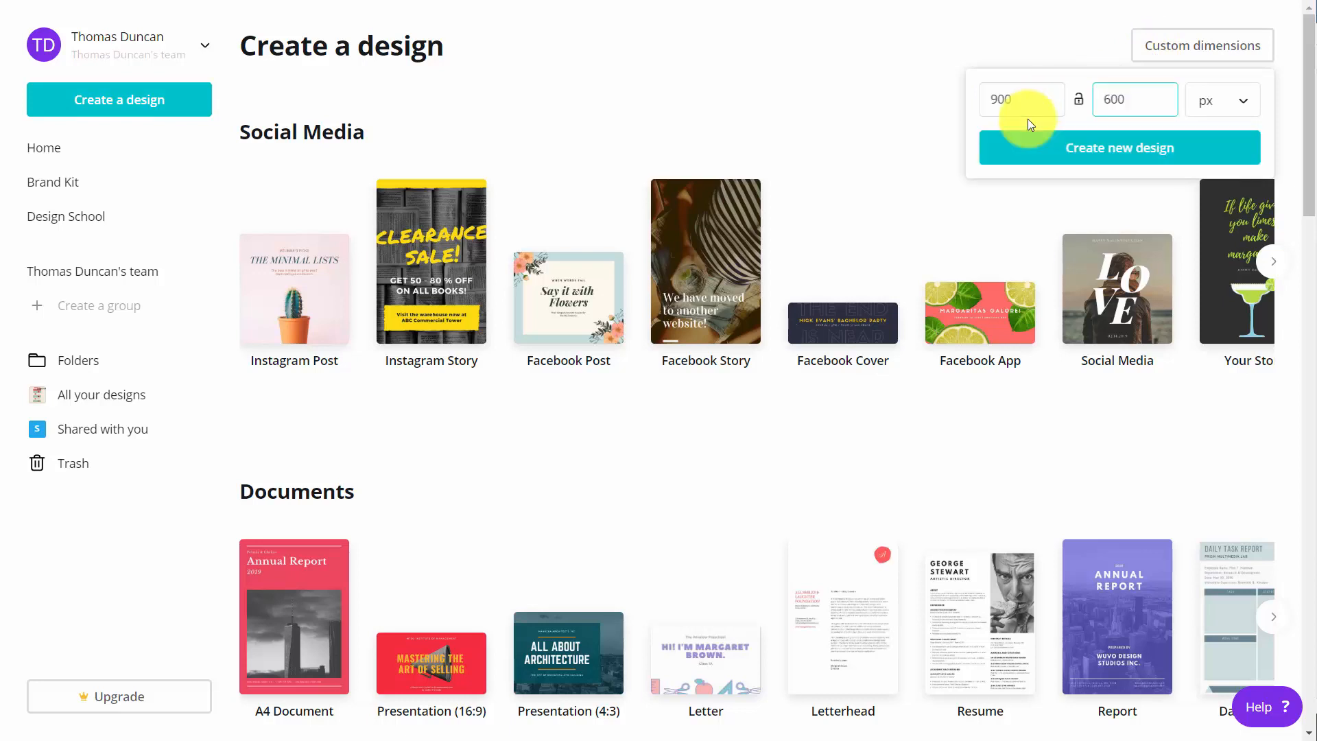
pyautogui.click(1195, 104)
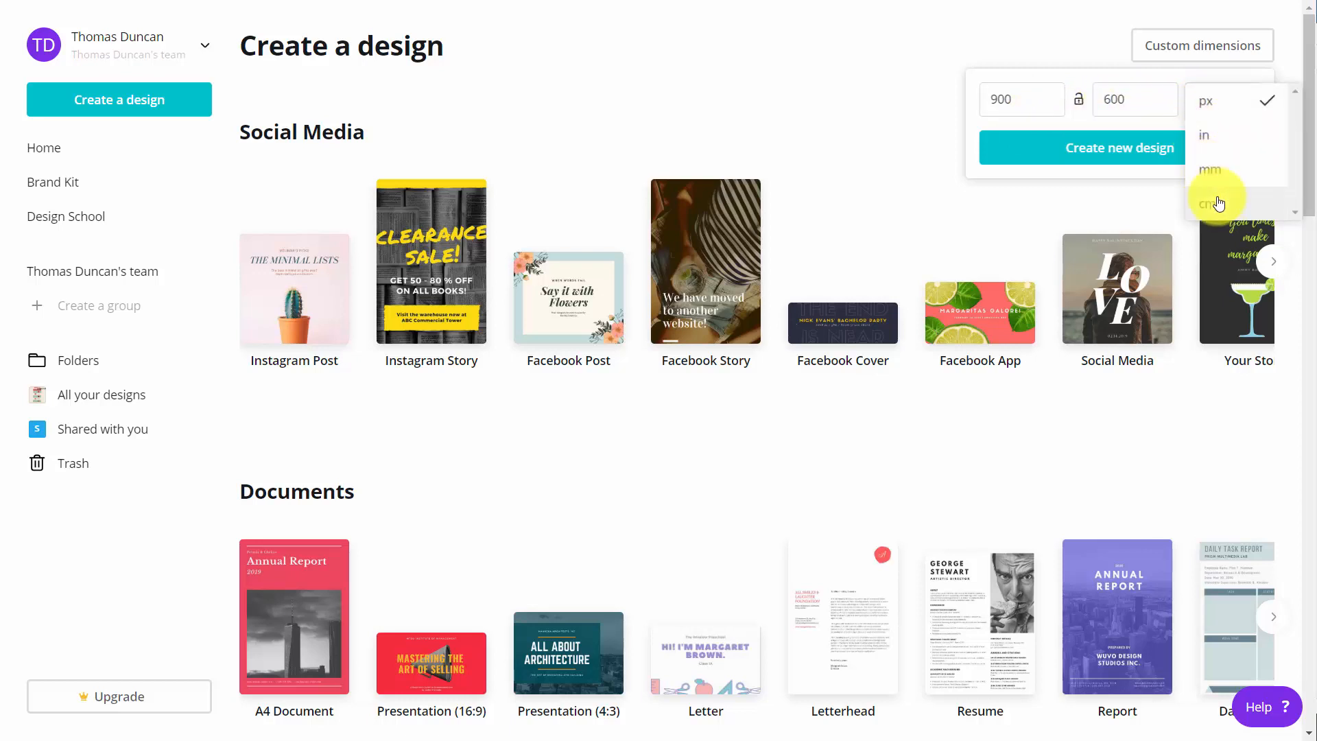
pyautogui.click(888, 117)
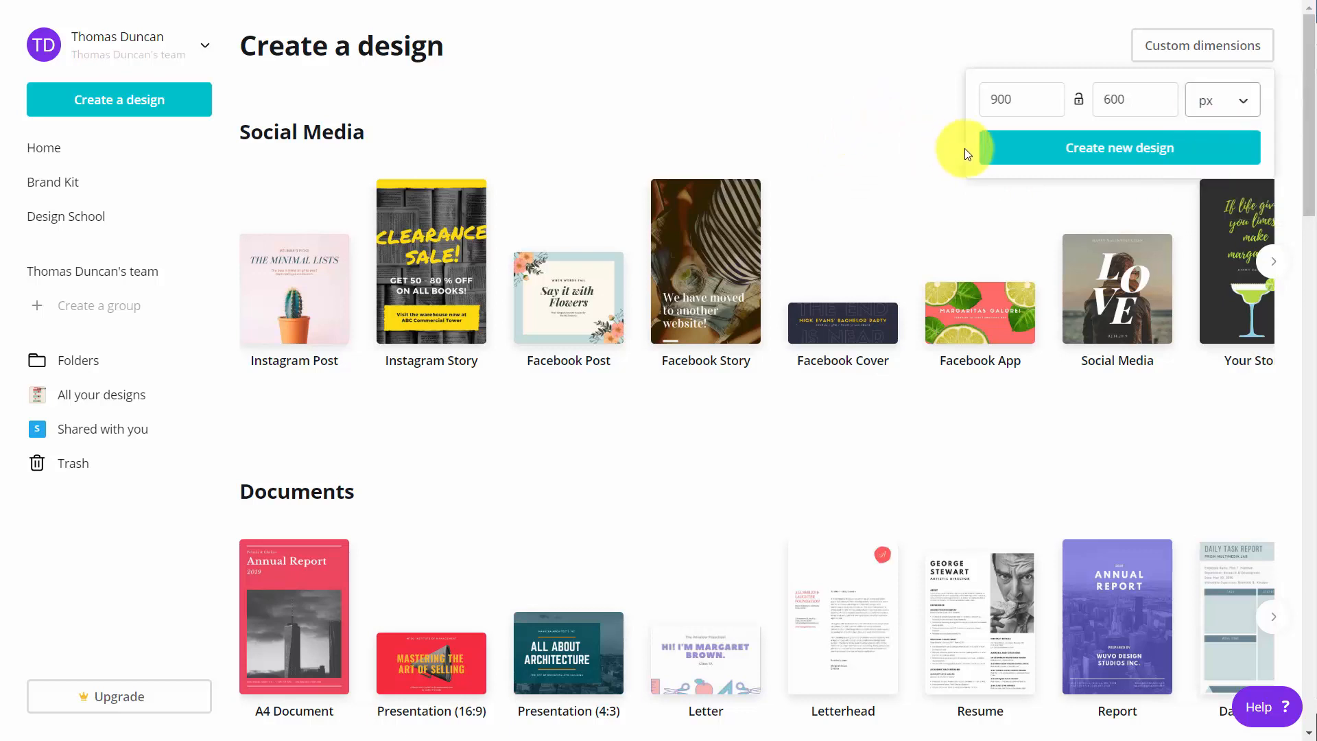
pyautogui.click(1097, 150)
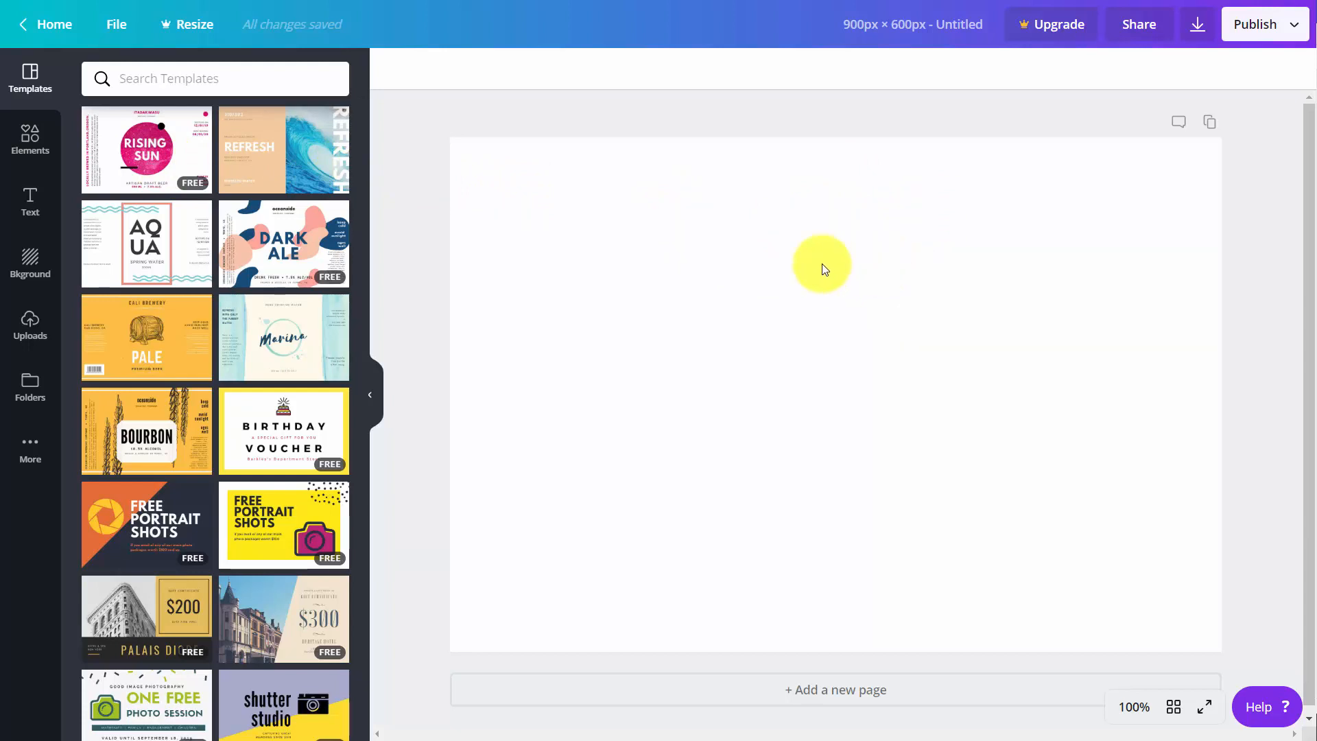
pyautogui.click(273, 241)
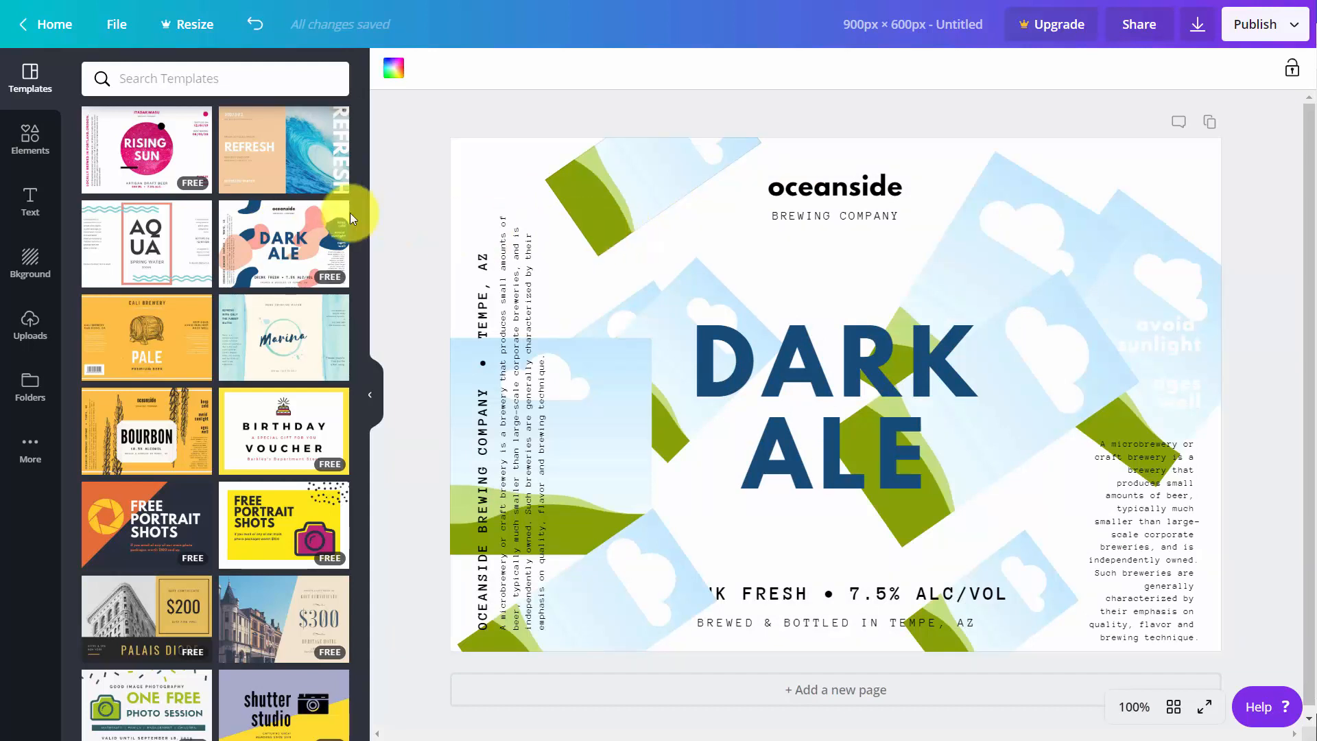
# - Examine the elements, text styles and backgrounds available for the design
pyautogui.click(28, 141)
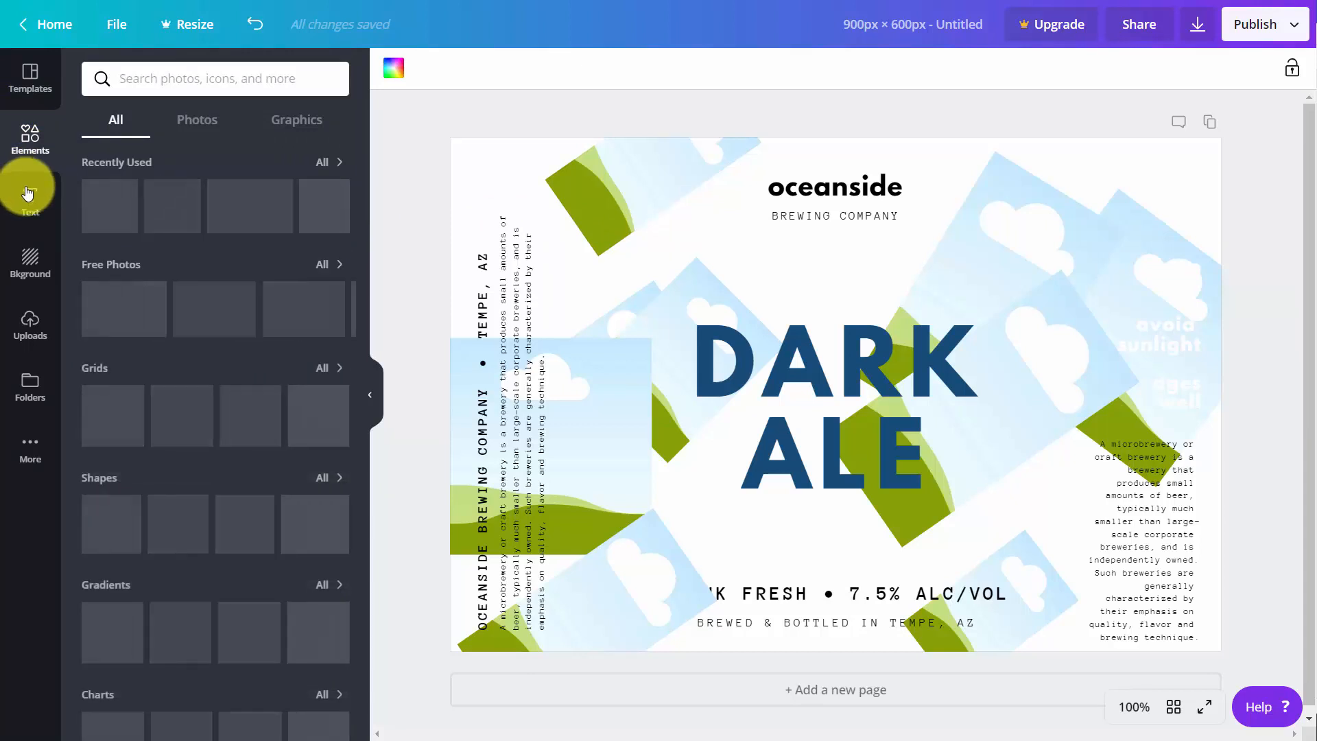
pyautogui.click(28, 194)
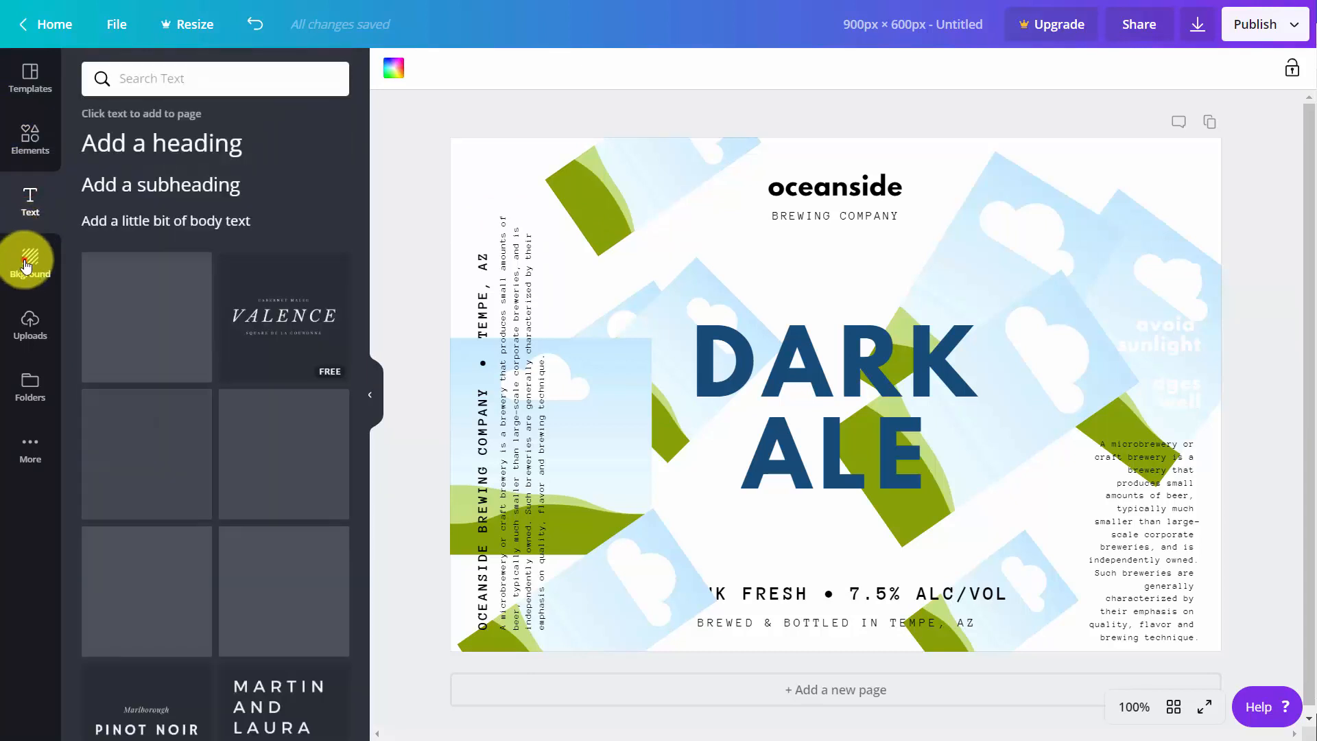
pyautogui.click(26, 264)
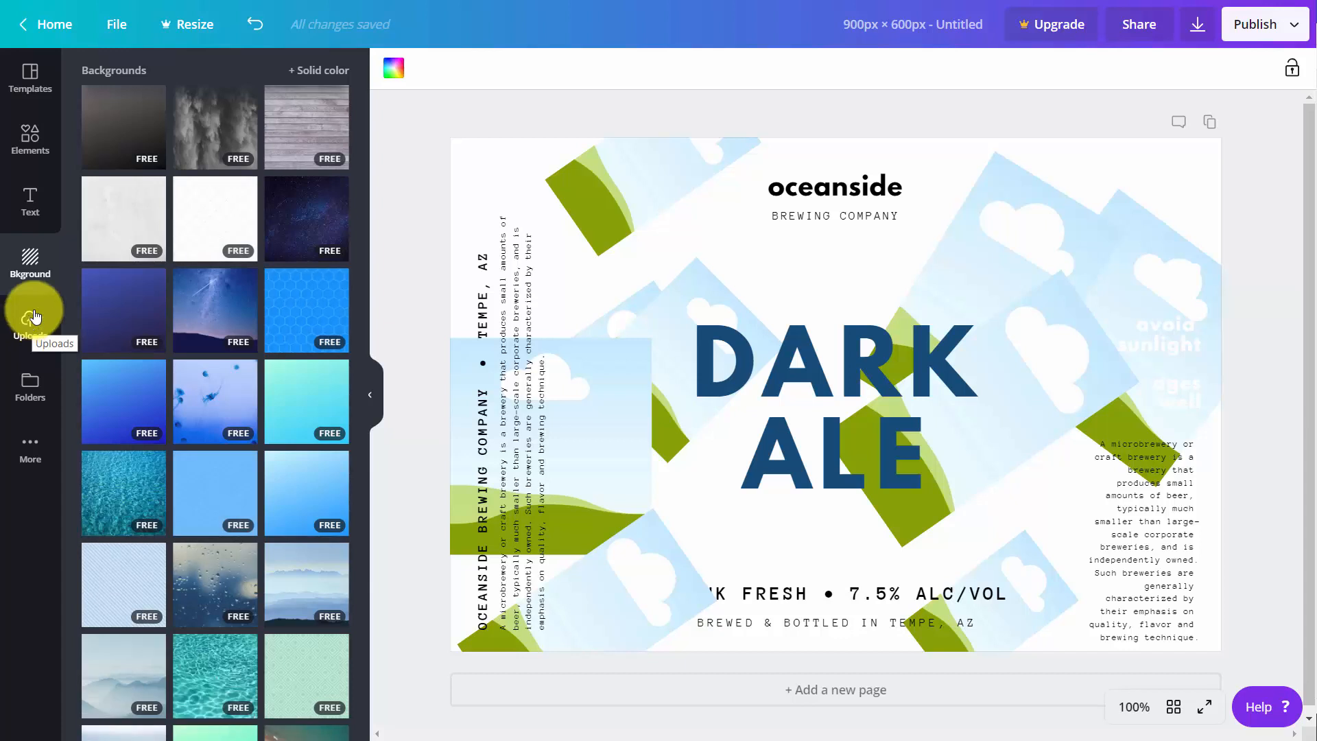
pyautogui.click(418, 138)
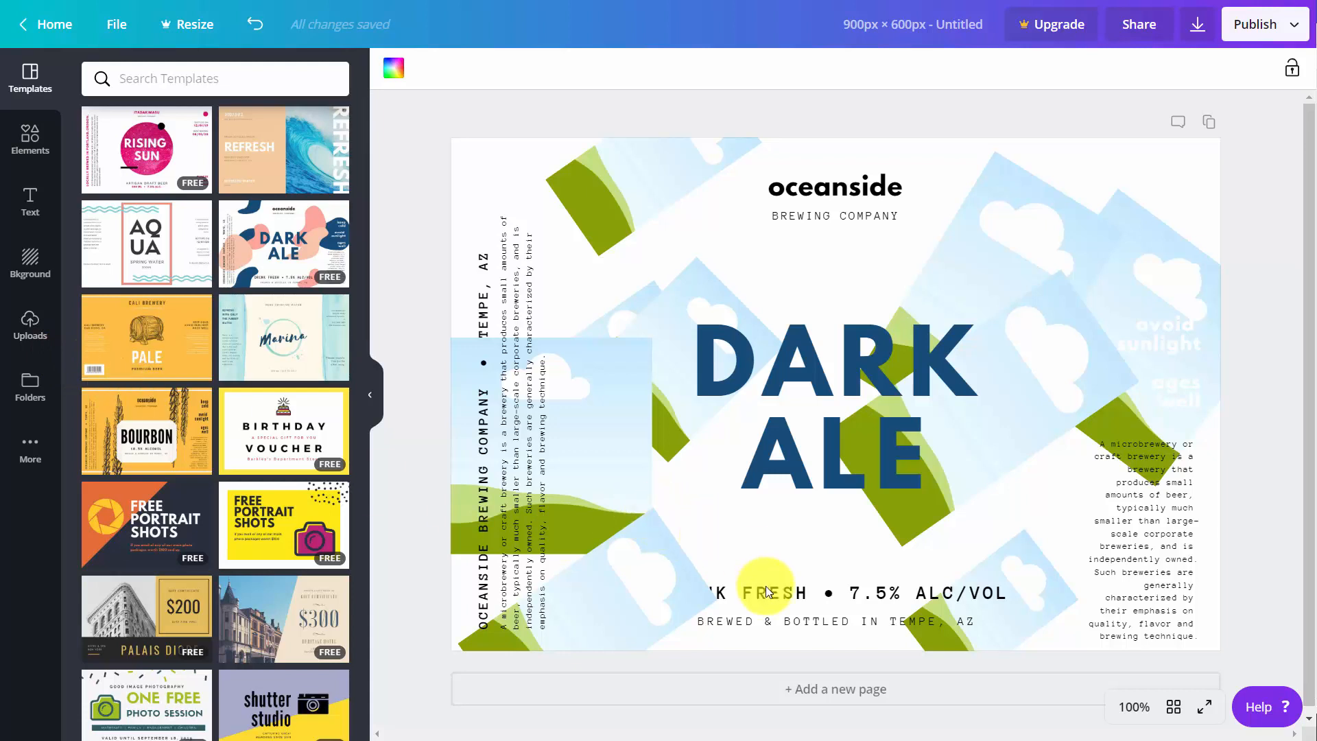
# - Add a second page with the Marina water label template and duplicate that page
pyautogui.click(818, 698)
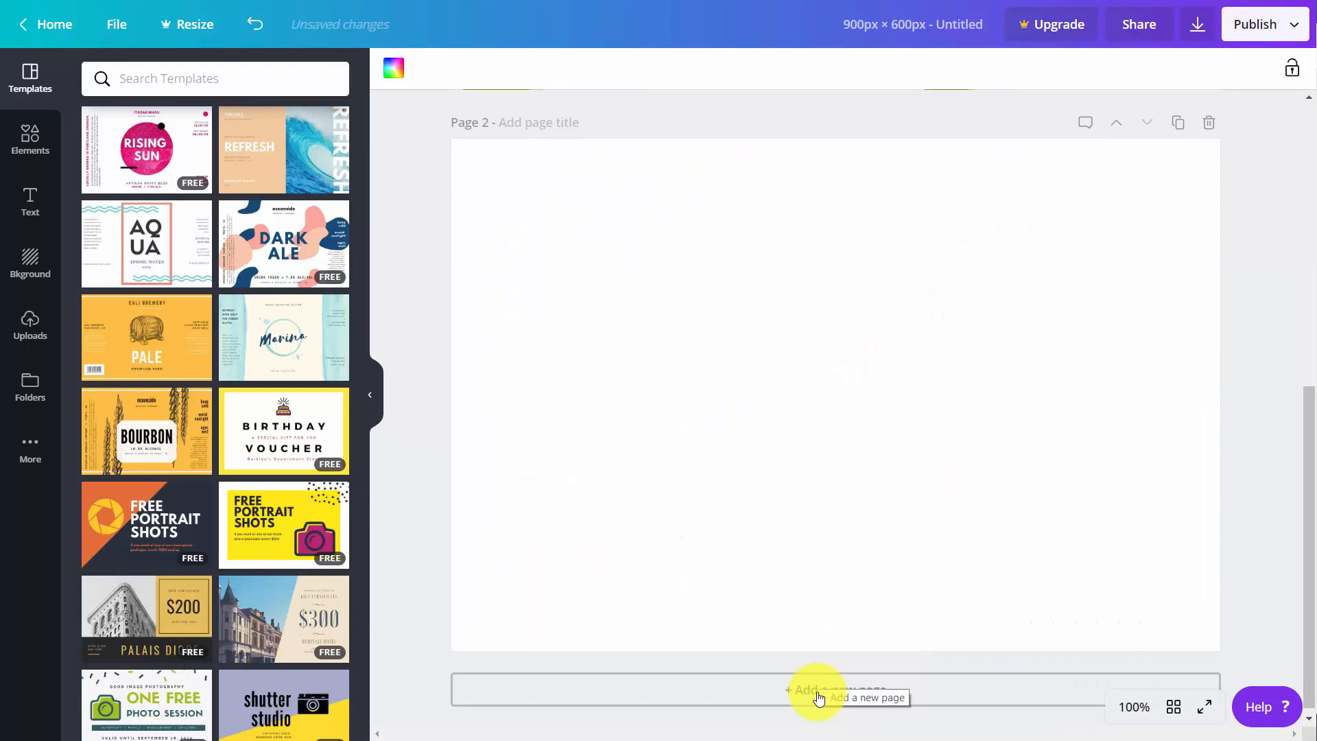
pyautogui.click(264, 331)
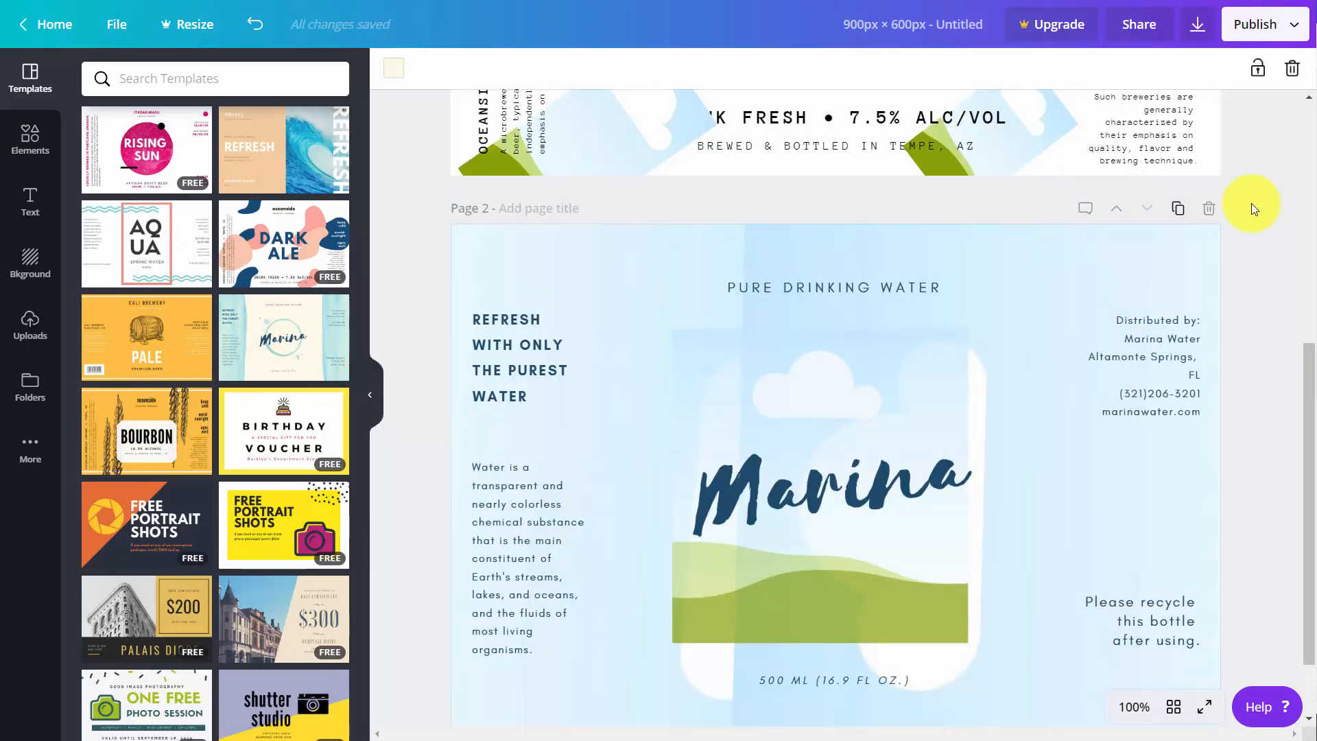
pyautogui.click(1176, 211)
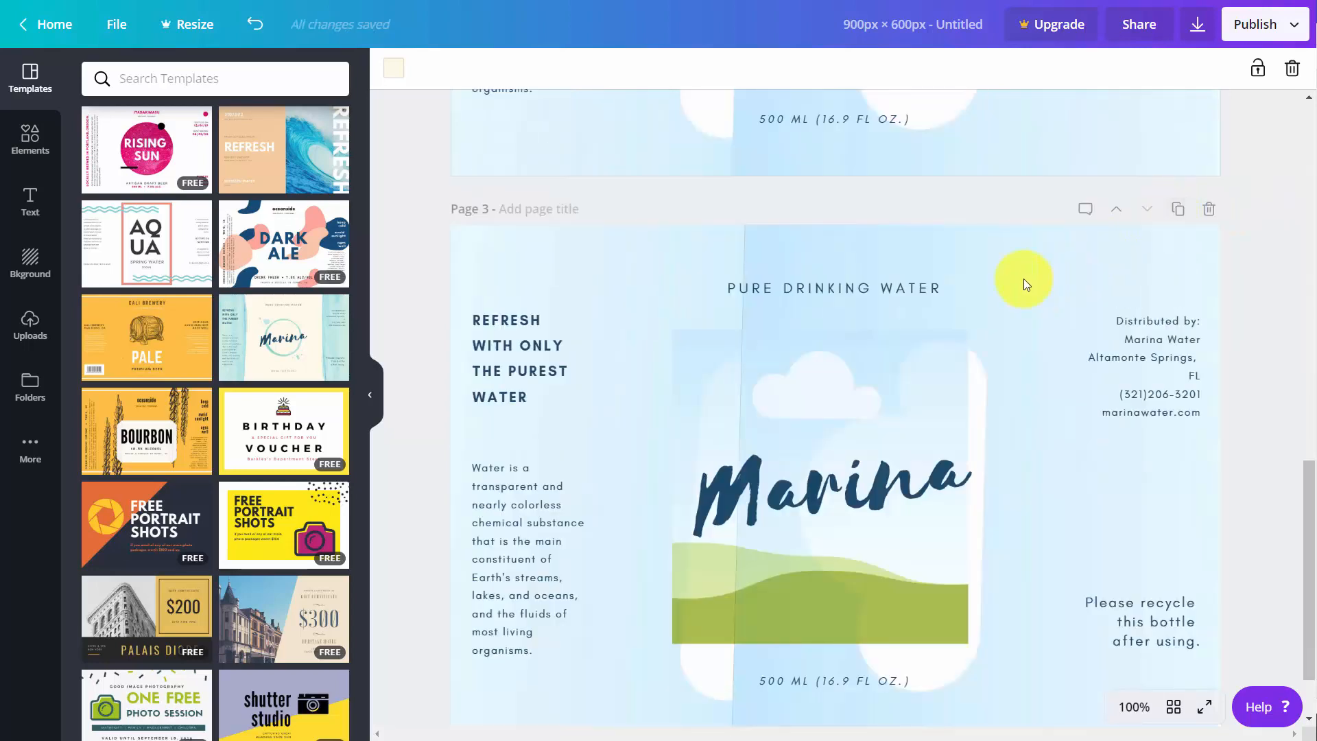
# - Save the note "Now is the time for all good Men to come to the aid of their country." on page 2
pyautogui.scroll(5, 1021, 278)
pyautogui.scroll(-6, 1011, 274)
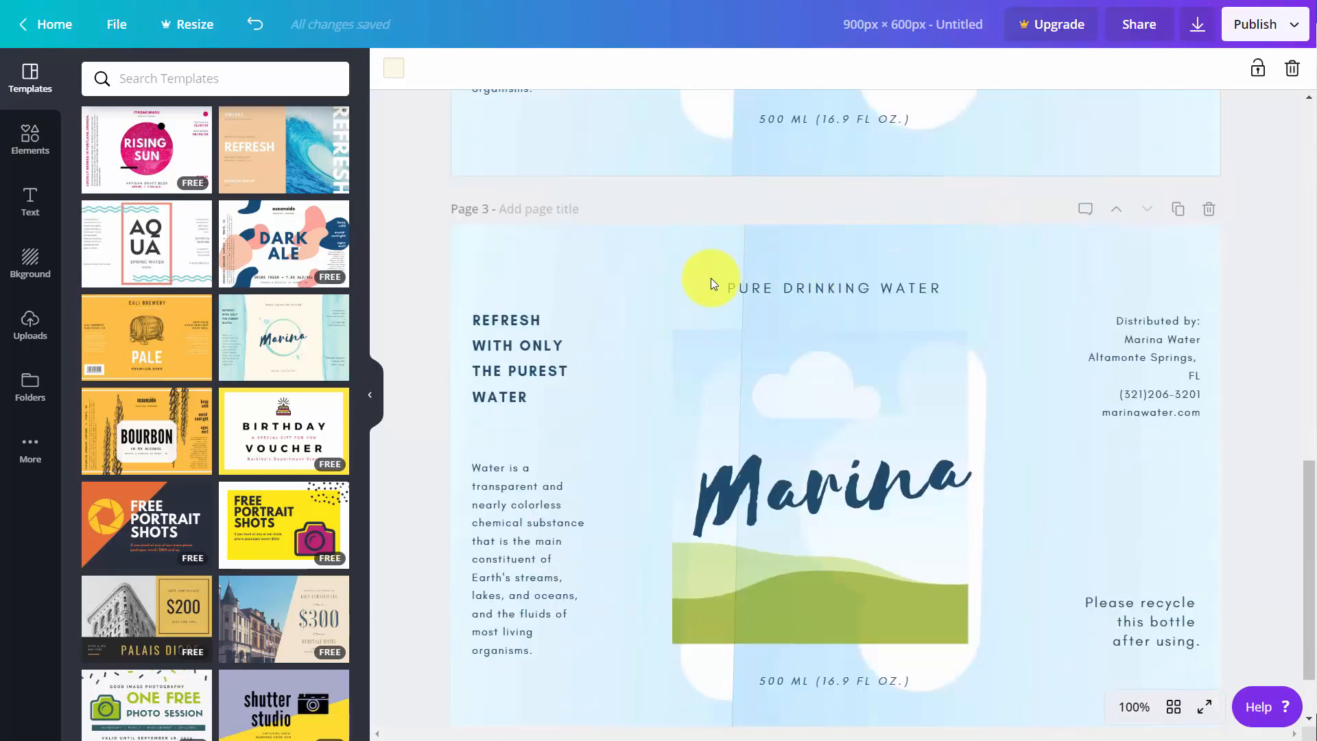
pyautogui.scroll(1, 767, 290)
pyautogui.scroll(7, 767, 289)
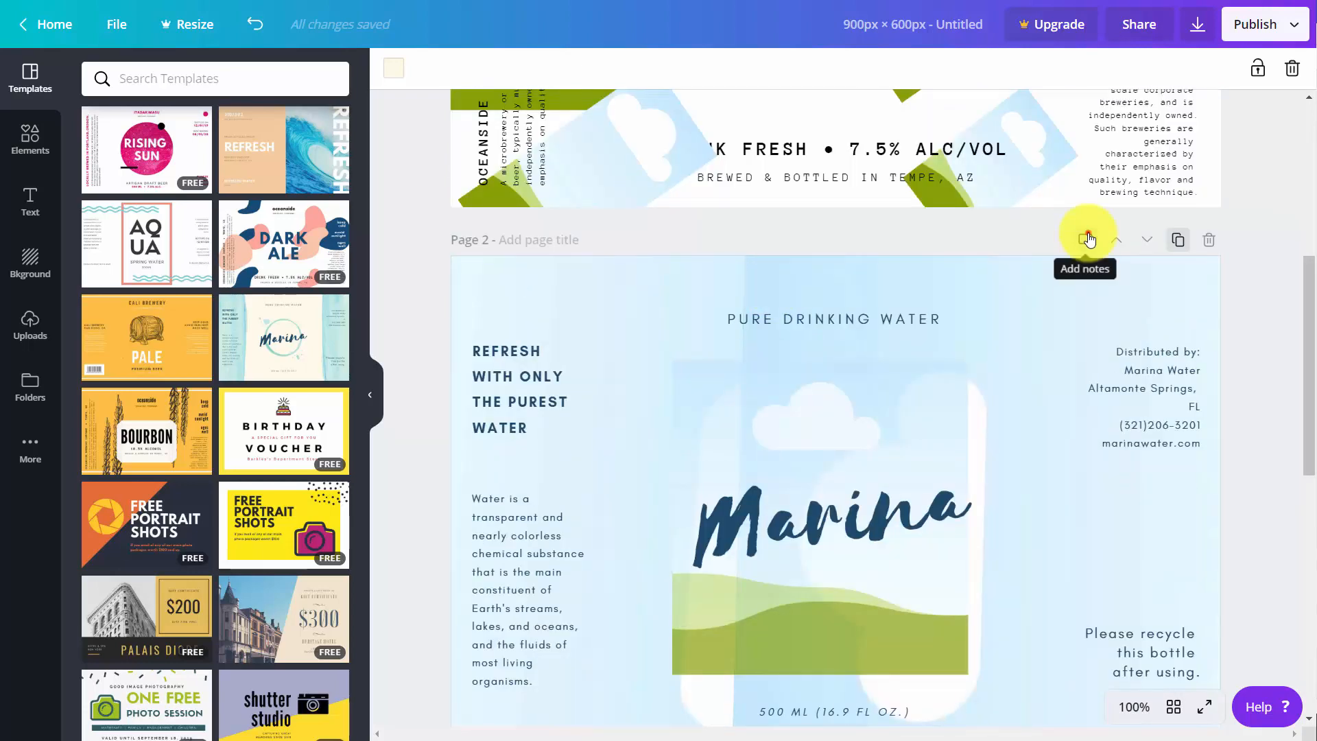
pyautogui.click(1084, 242)
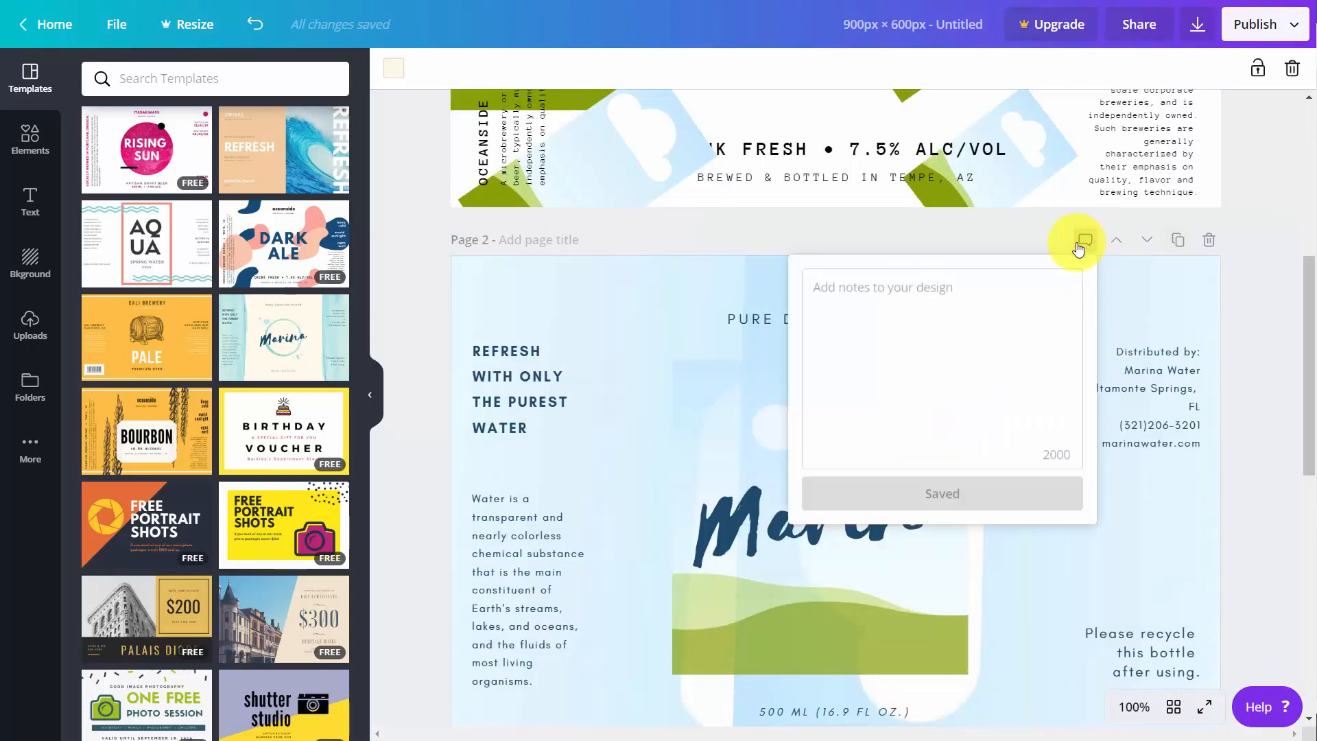
pyautogui.write('Now is the time for all good Men to come to the aid of their country.')
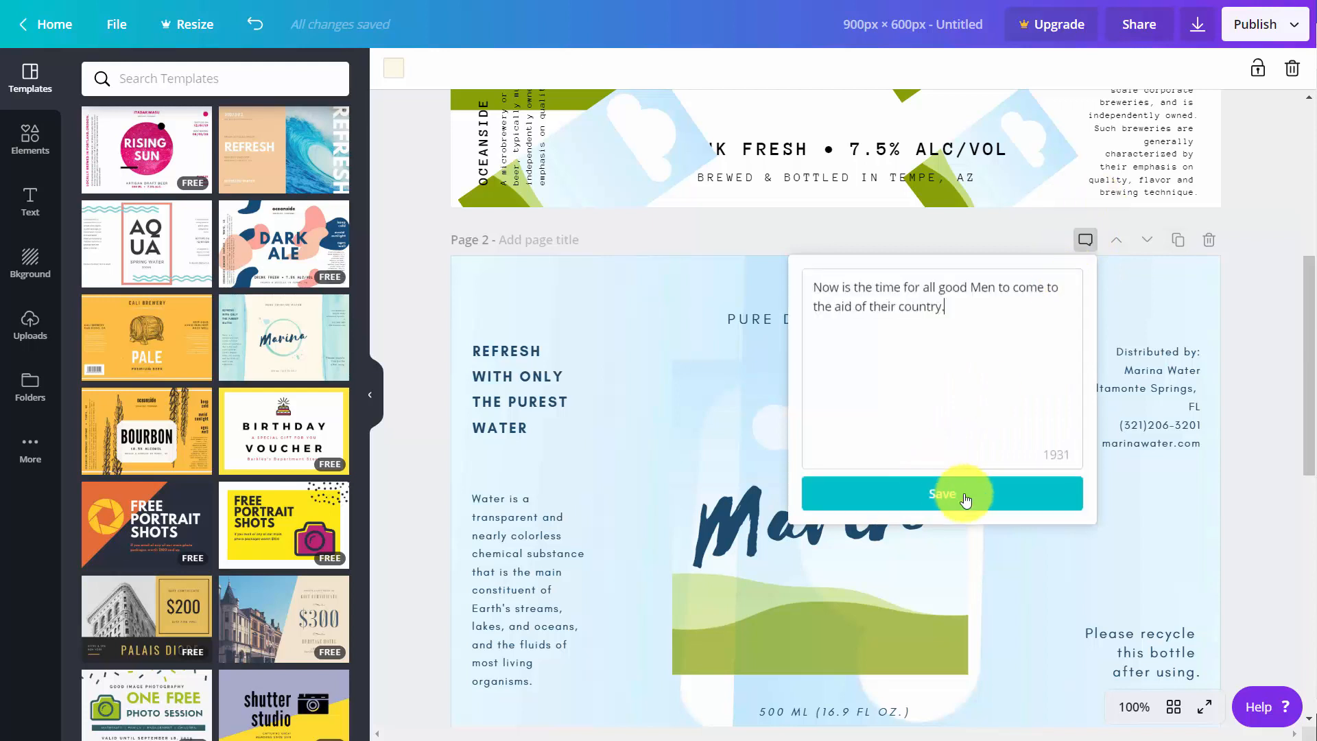
pyautogui.click(938, 497)
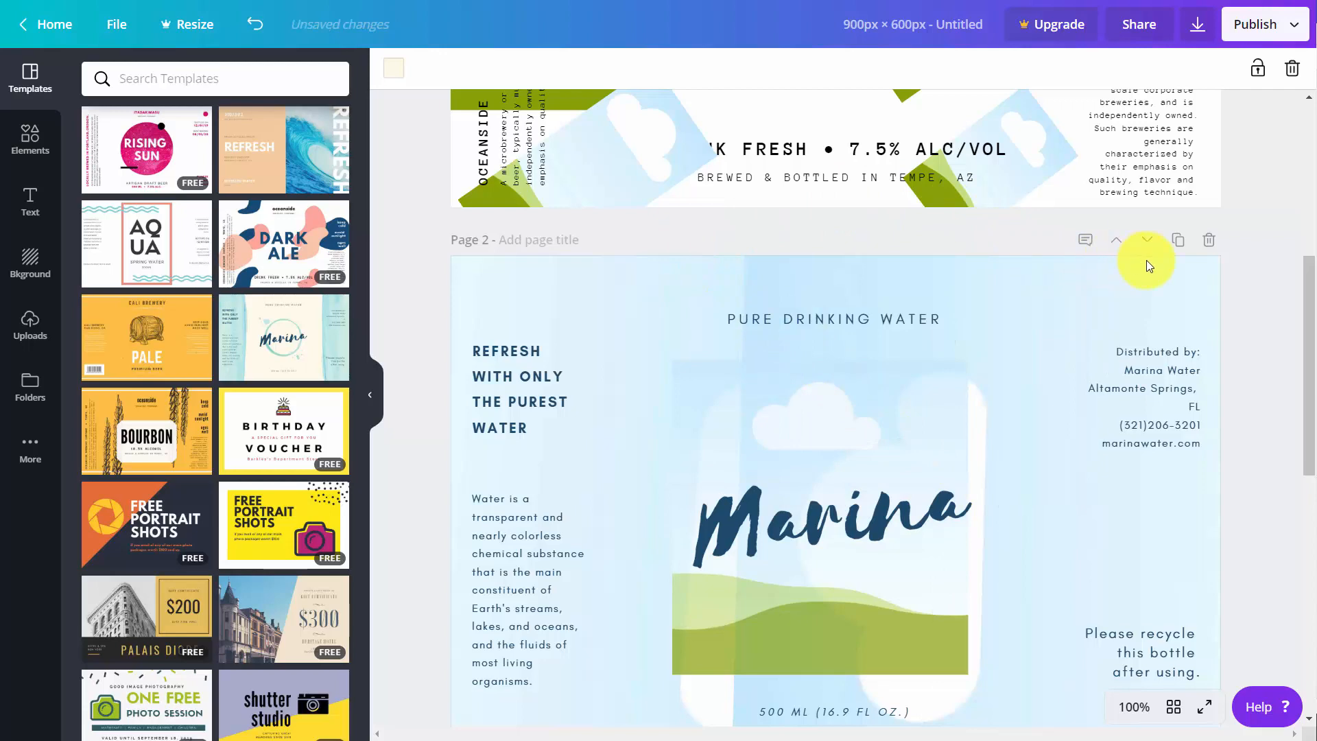
# - Delete page 2, the Marina page carrying the note, and check the remaining pages
pyautogui.click(1208, 241)
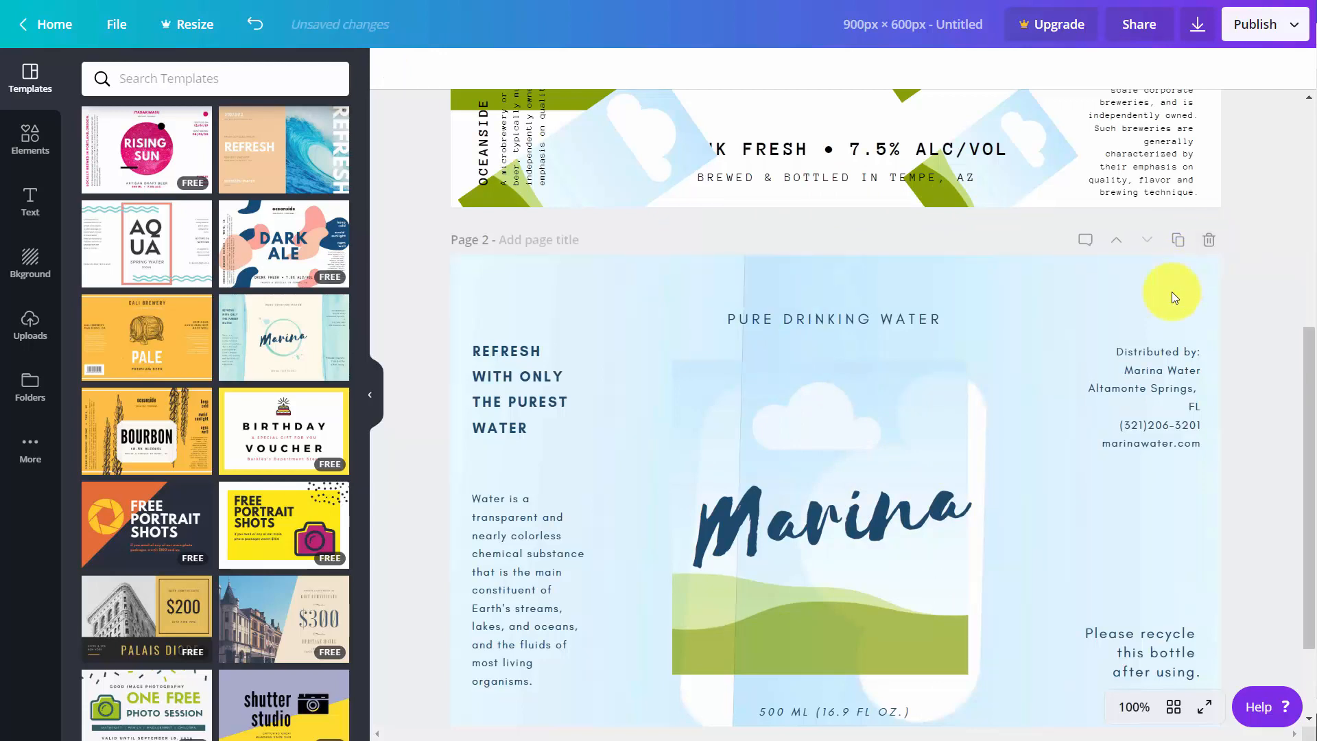
pyautogui.scroll(6, 1172, 291)
pyautogui.scroll(-8, 1172, 291)
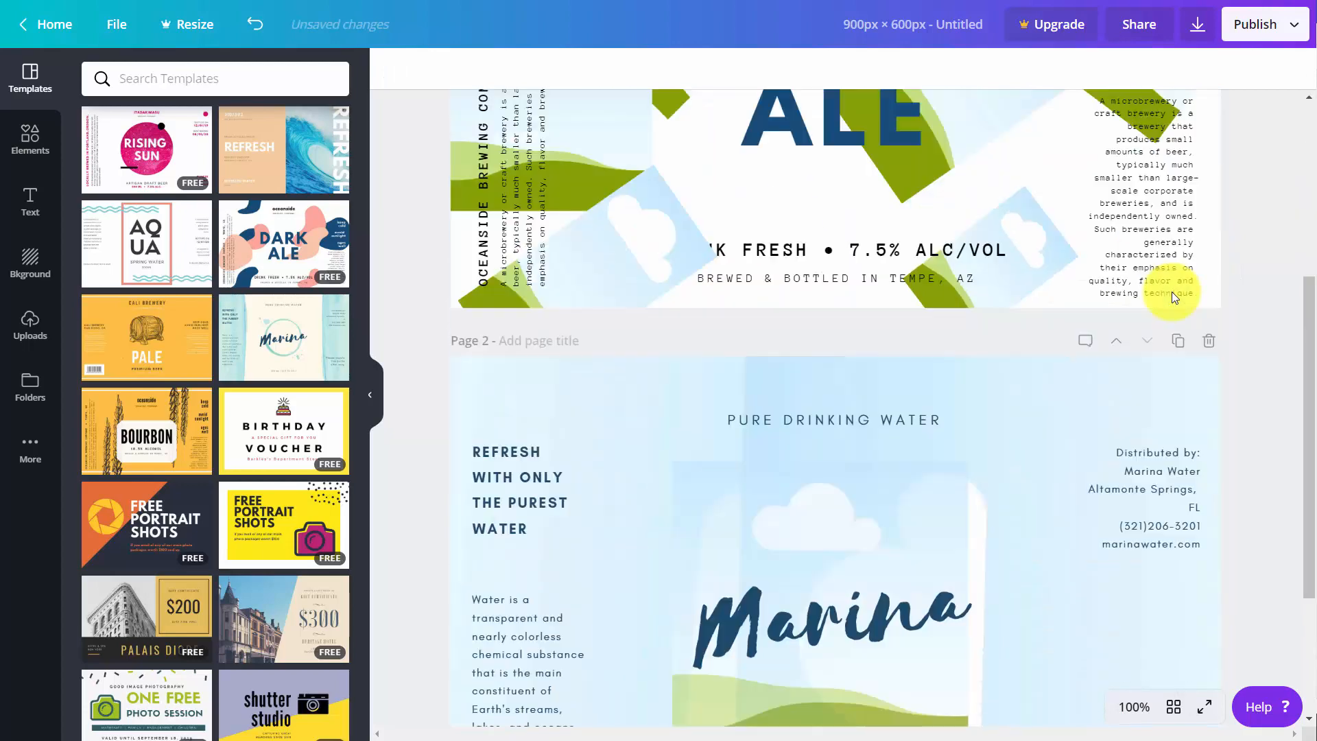
# - Preview page 1 of the Dark Ale design in full screen and return to the editor
pyautogui.scroll(4, 1172, 291)
pyautogui.scroll(4, 1172, 291)
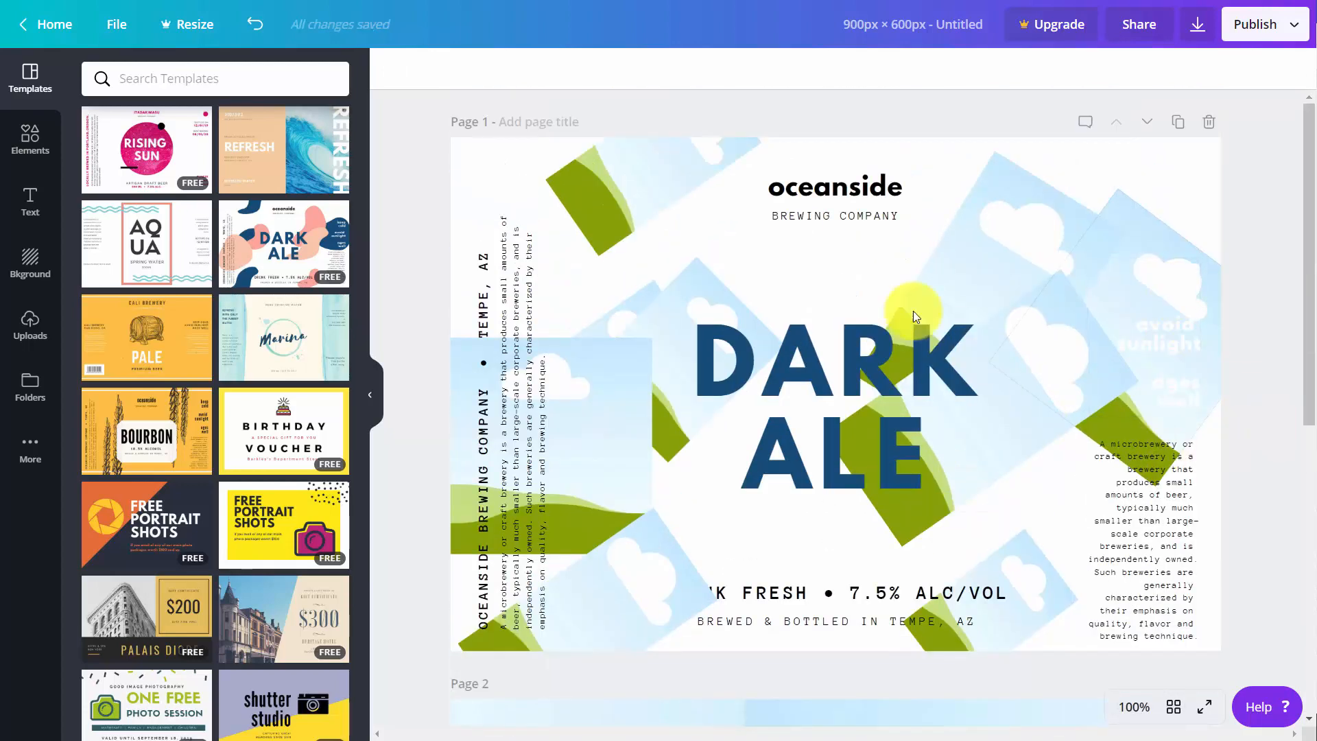
pyautogui.click(1205, 707)
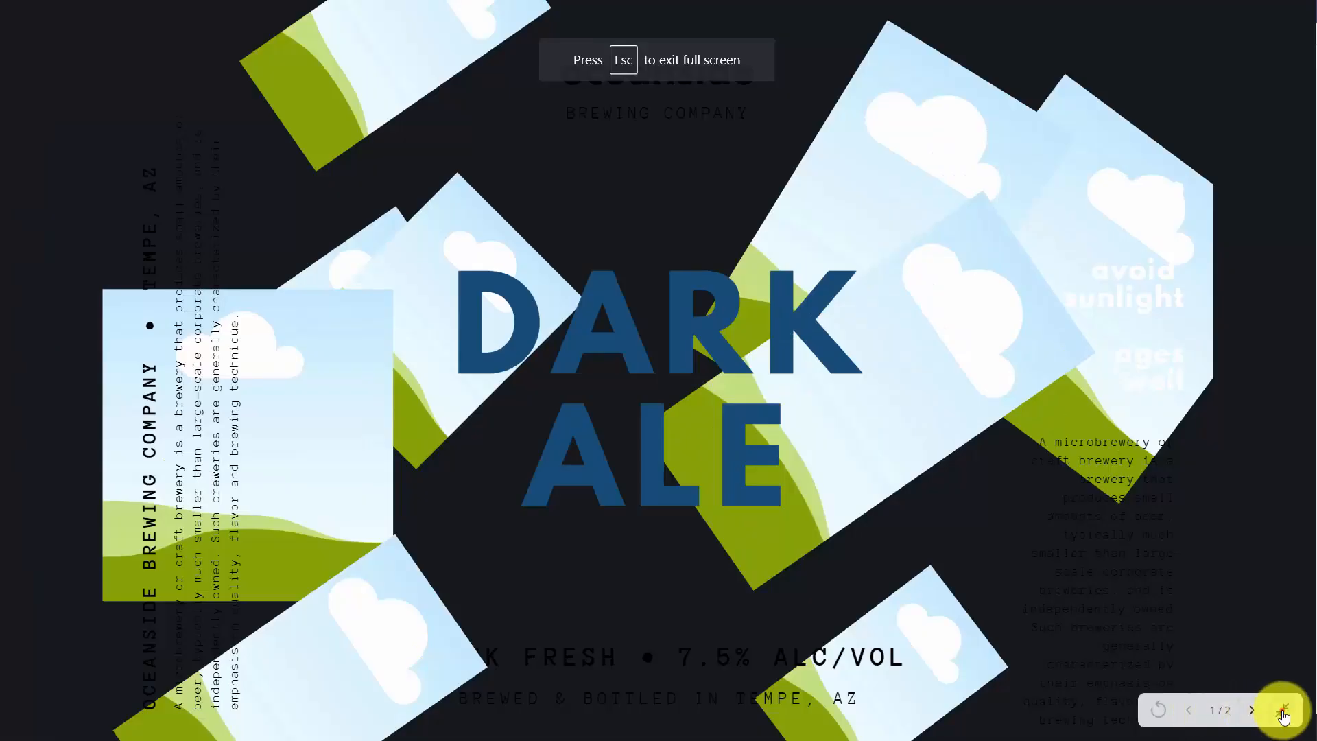
pyautogui.click(1284, 716)
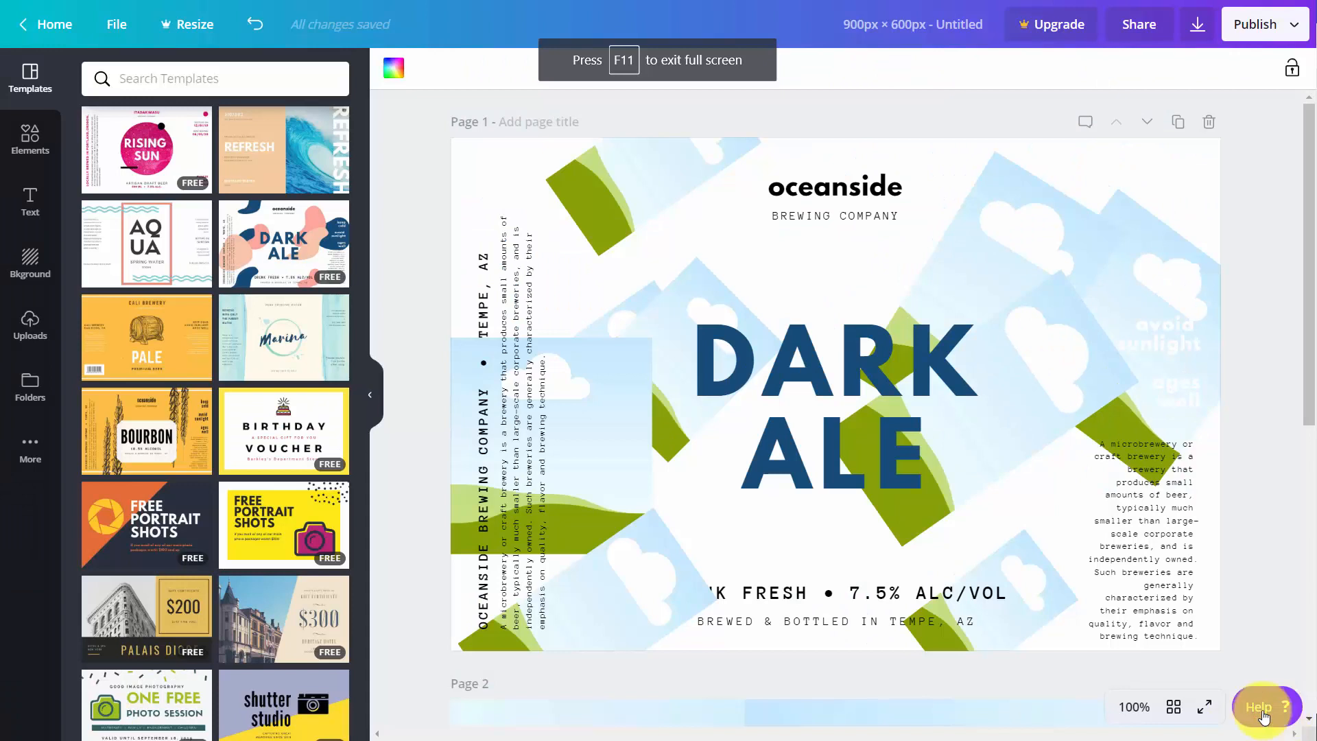
# - Show the design's pages as a grid, try selecting and deselecting the page thumbnails, and return to the normal page view
pyautogui.click(1175, 709)
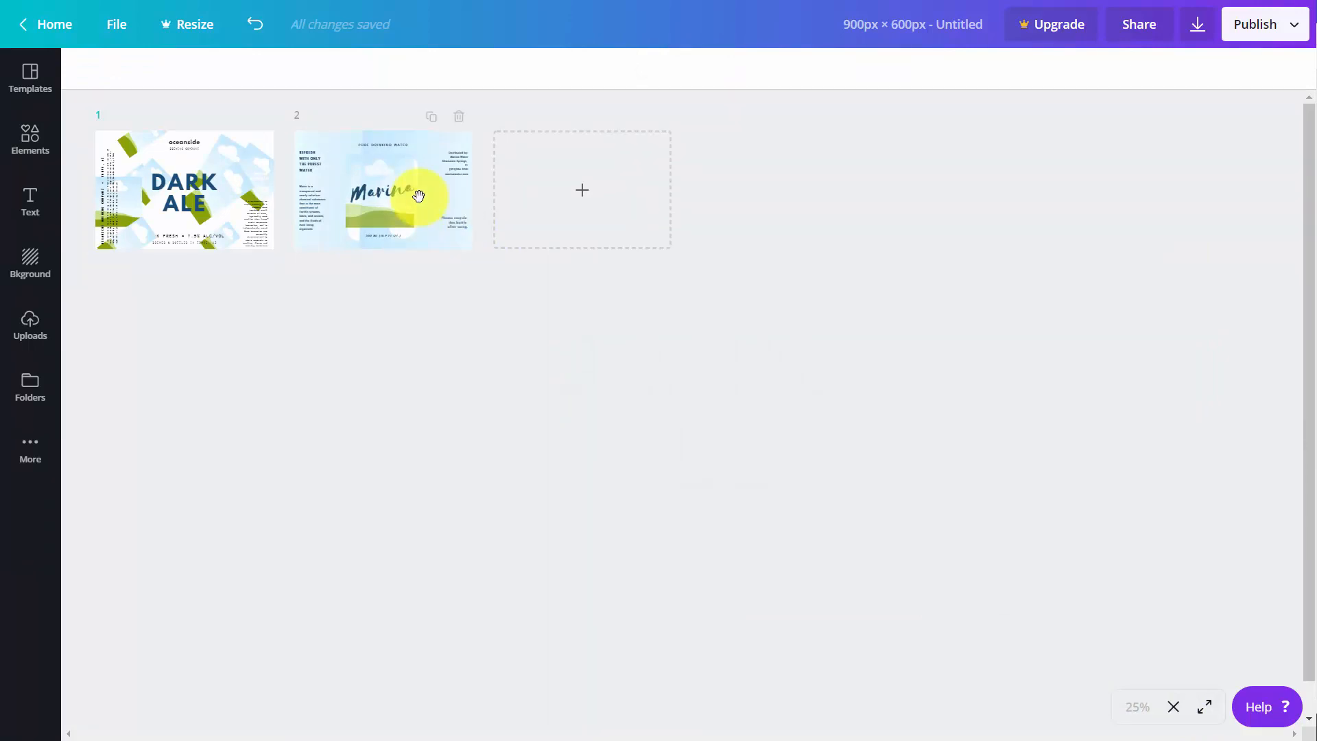
pyautogui.click(412, 198)
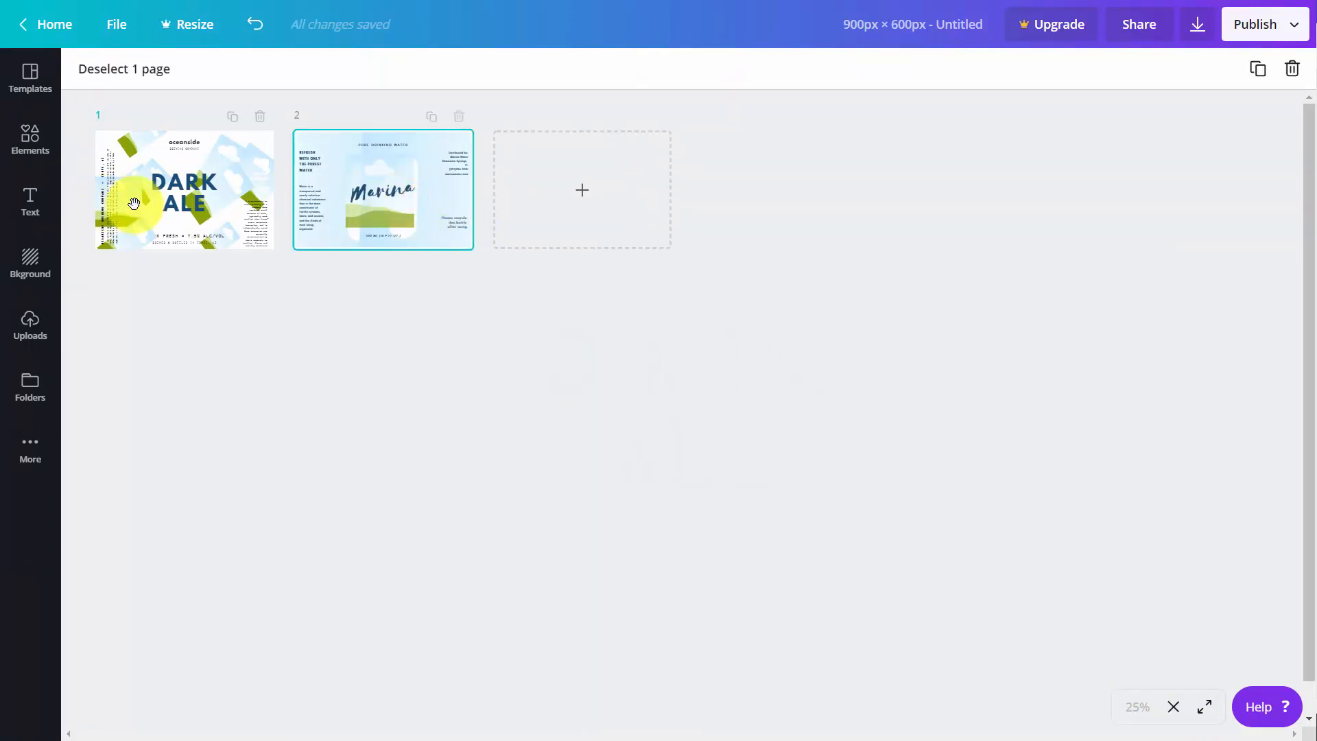
pyautogui.click(172, 205)
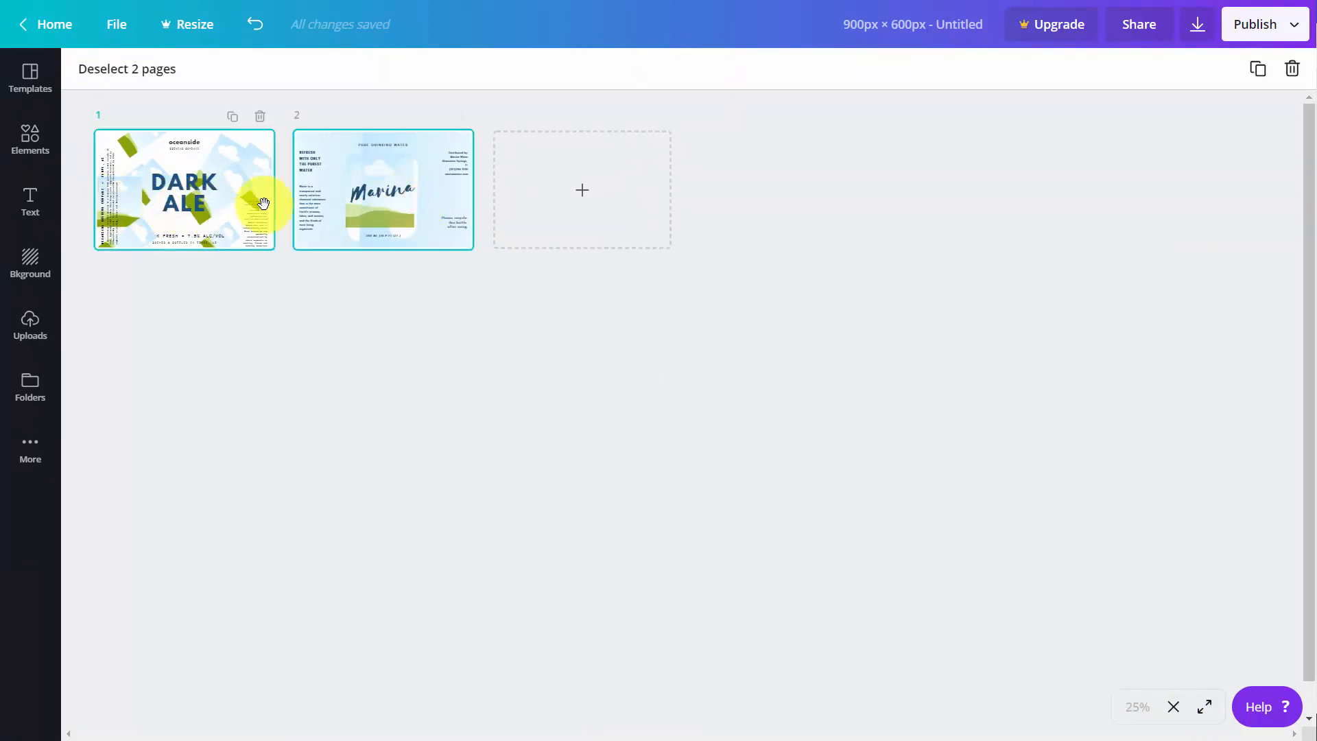
pyautogui.click(363, 204)
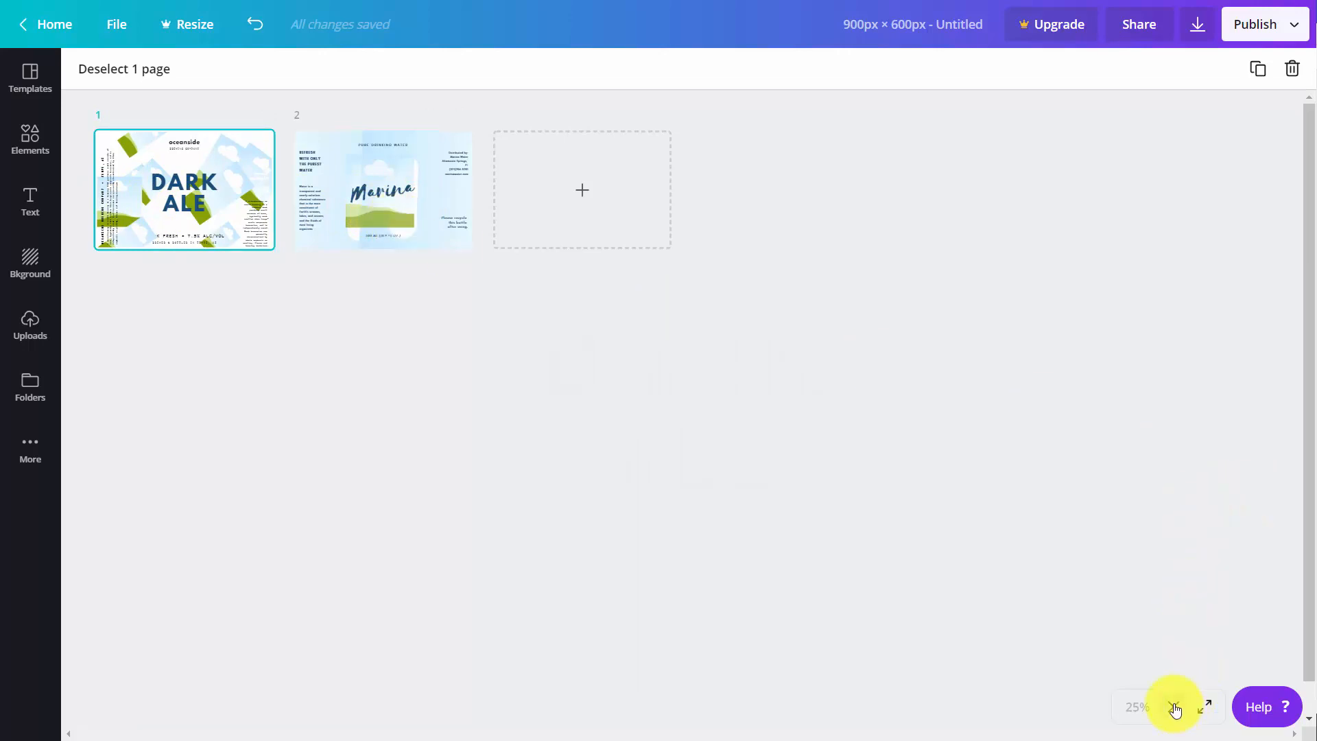
pyautogui.click(1174, 707)
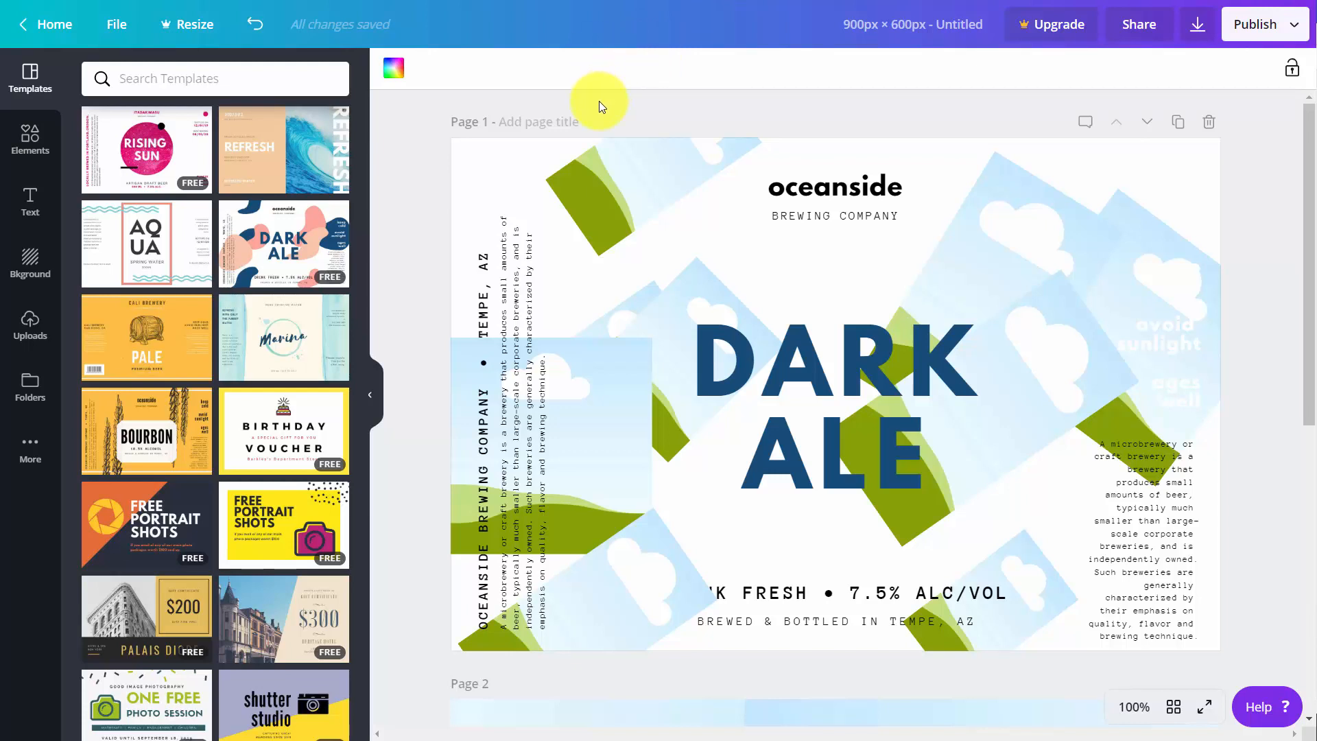
# - Share the design with a team member by sending an invitation with "Can edit" permission, leaving the whole team set to "Not shared"
pyautogui.click(1138, 24)
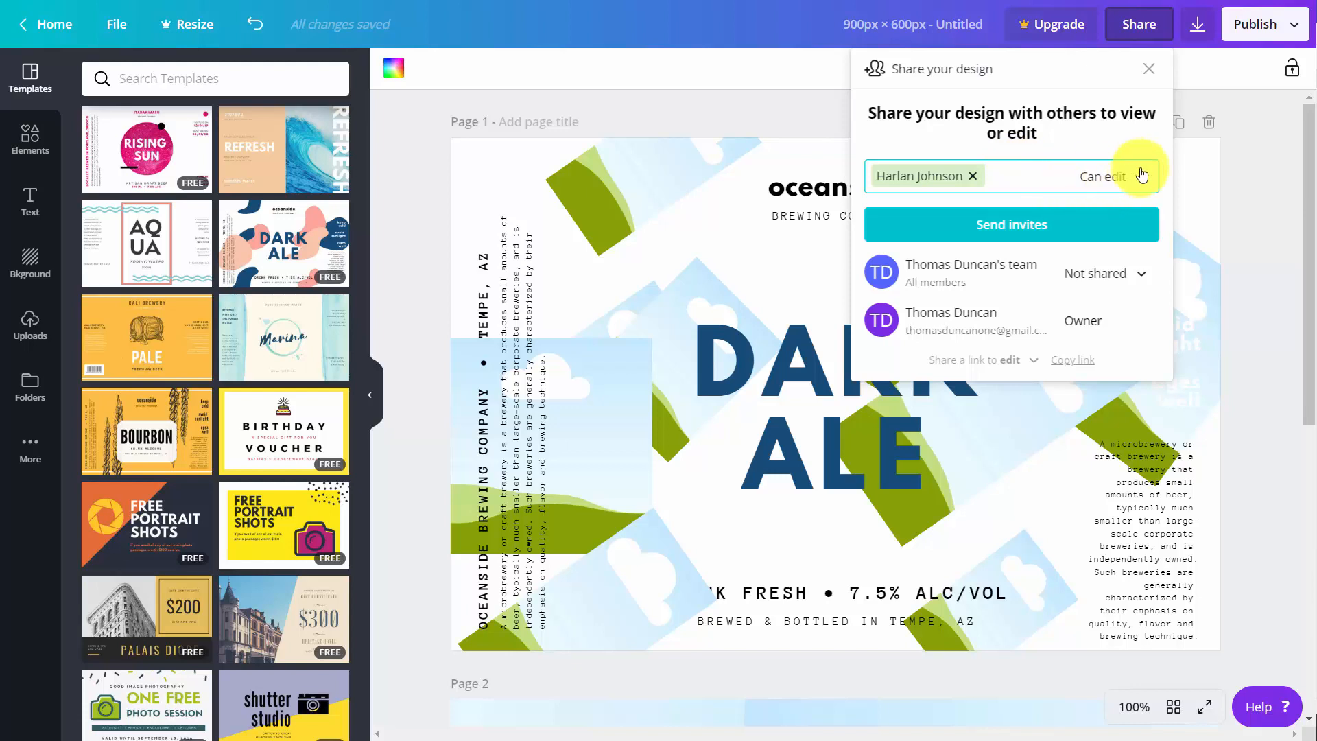
pyautogui.click(1126, 180)
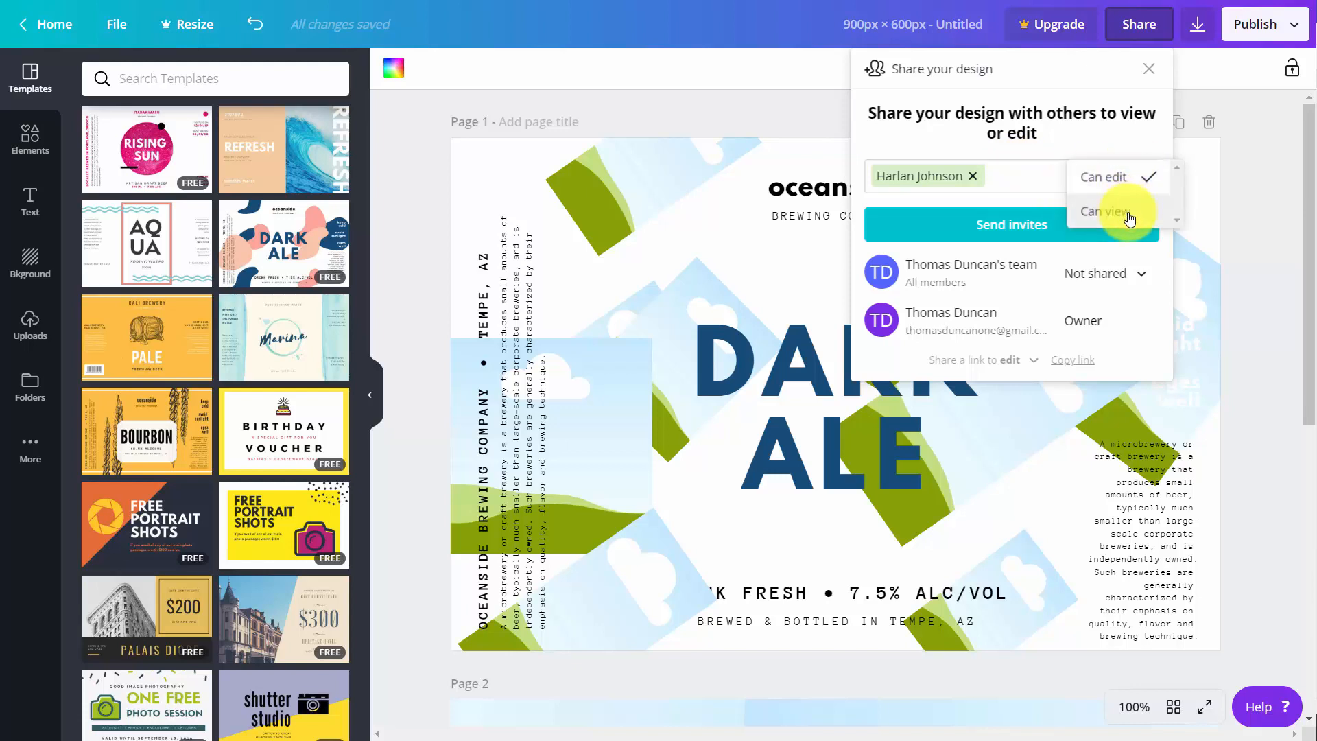
pyautogui.click(1098, 164)
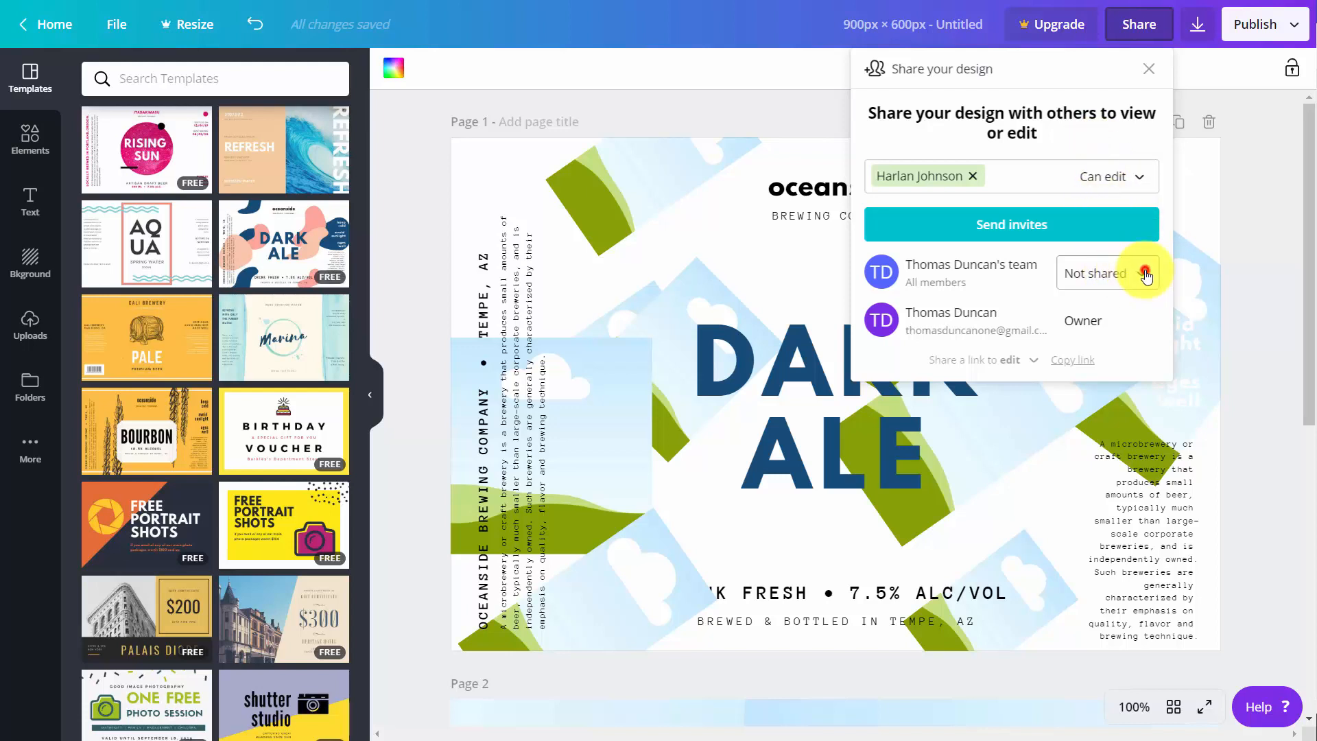
pyautogui.click(1146, 273)
pyautogui.click(1145, 273)
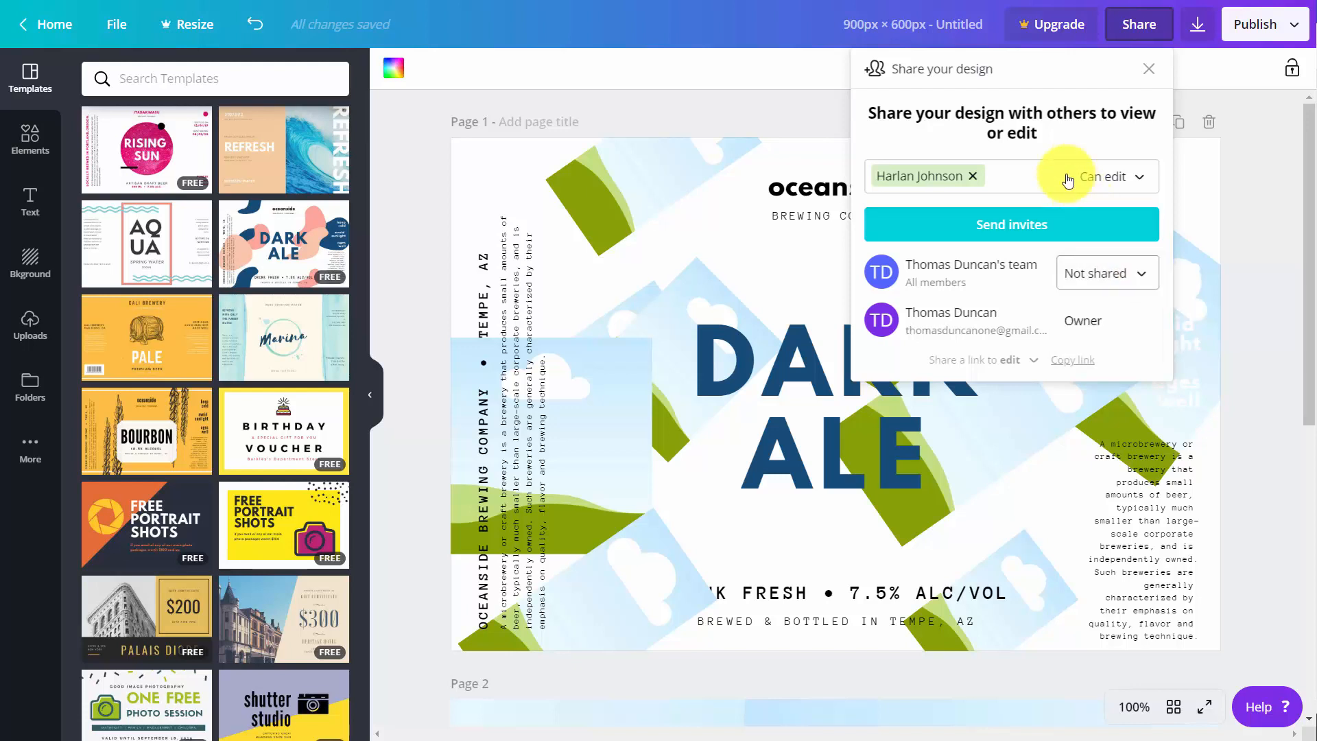
pyautogui.click(1008, 229)
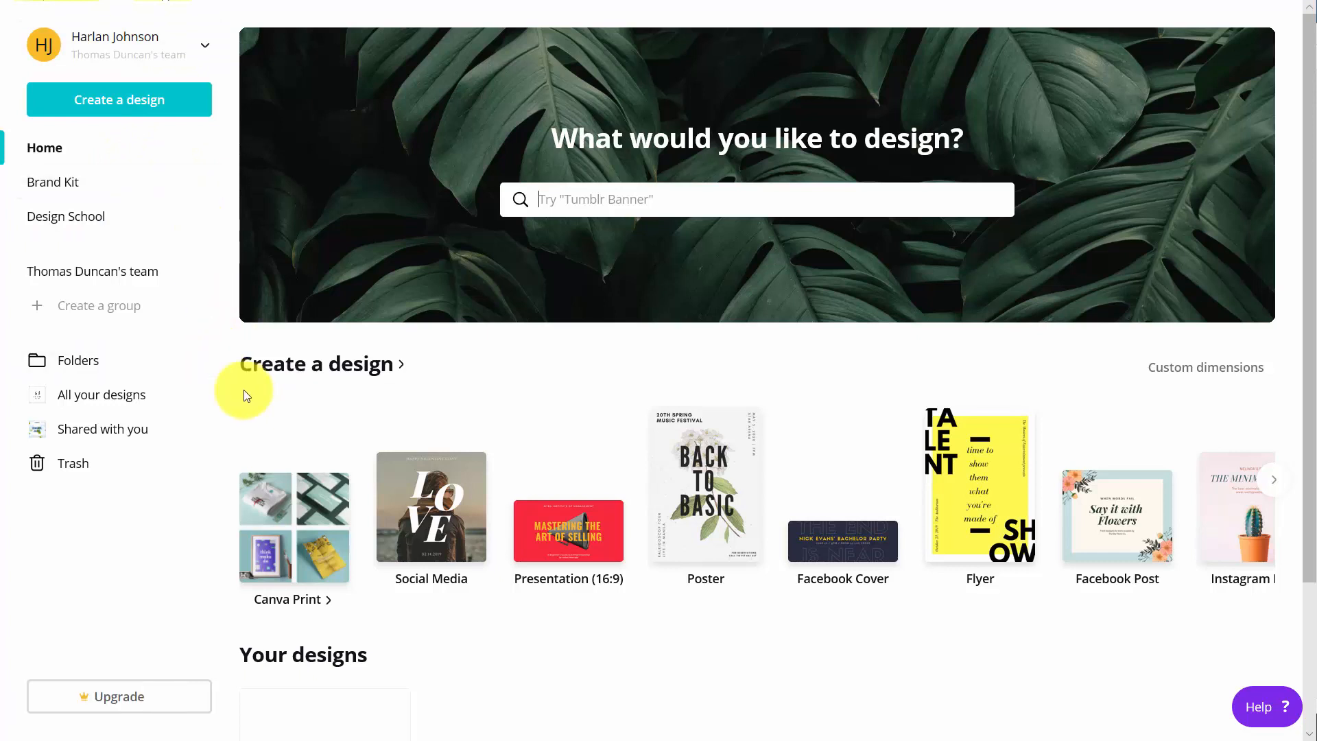
# - From the invited member's account, find the shared Dark Ale design and open it for editing
pyautogui.click(104, 438)
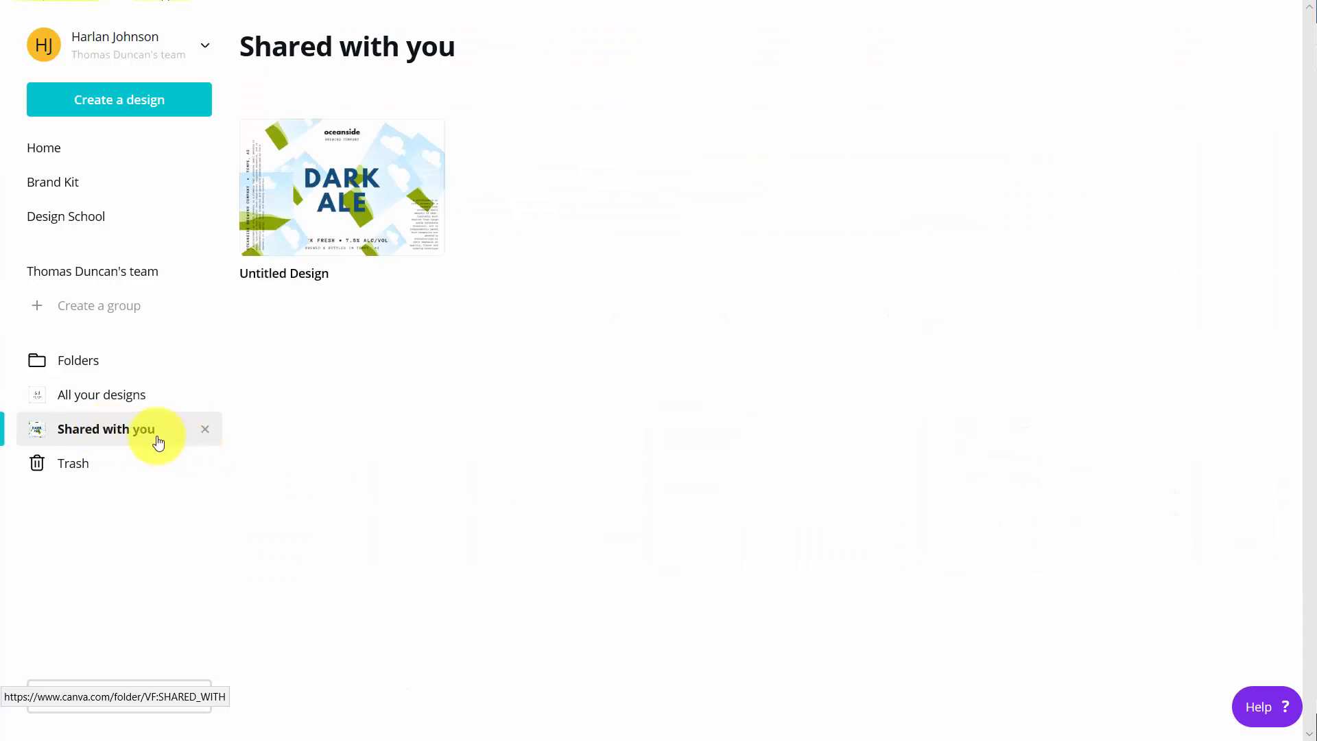
pyautogui.click(347, 178)
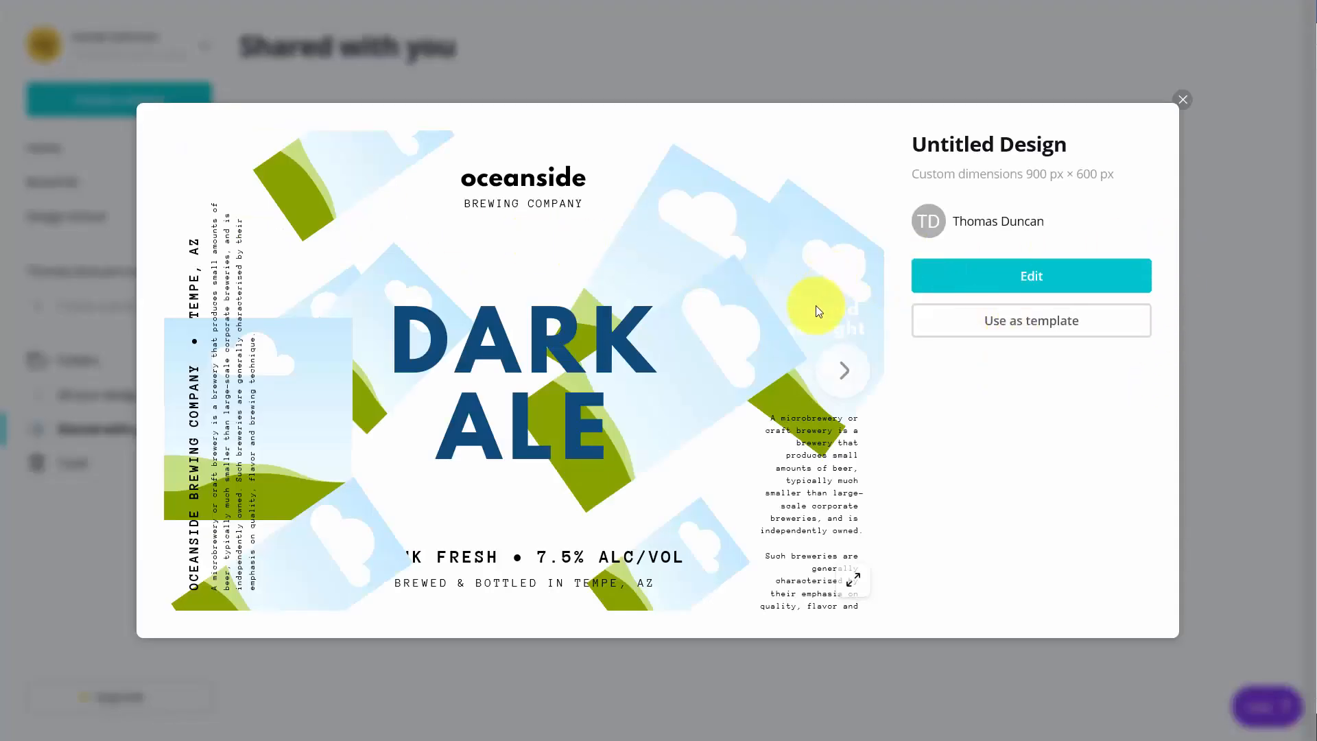
pyautogui.click(1029, 276)
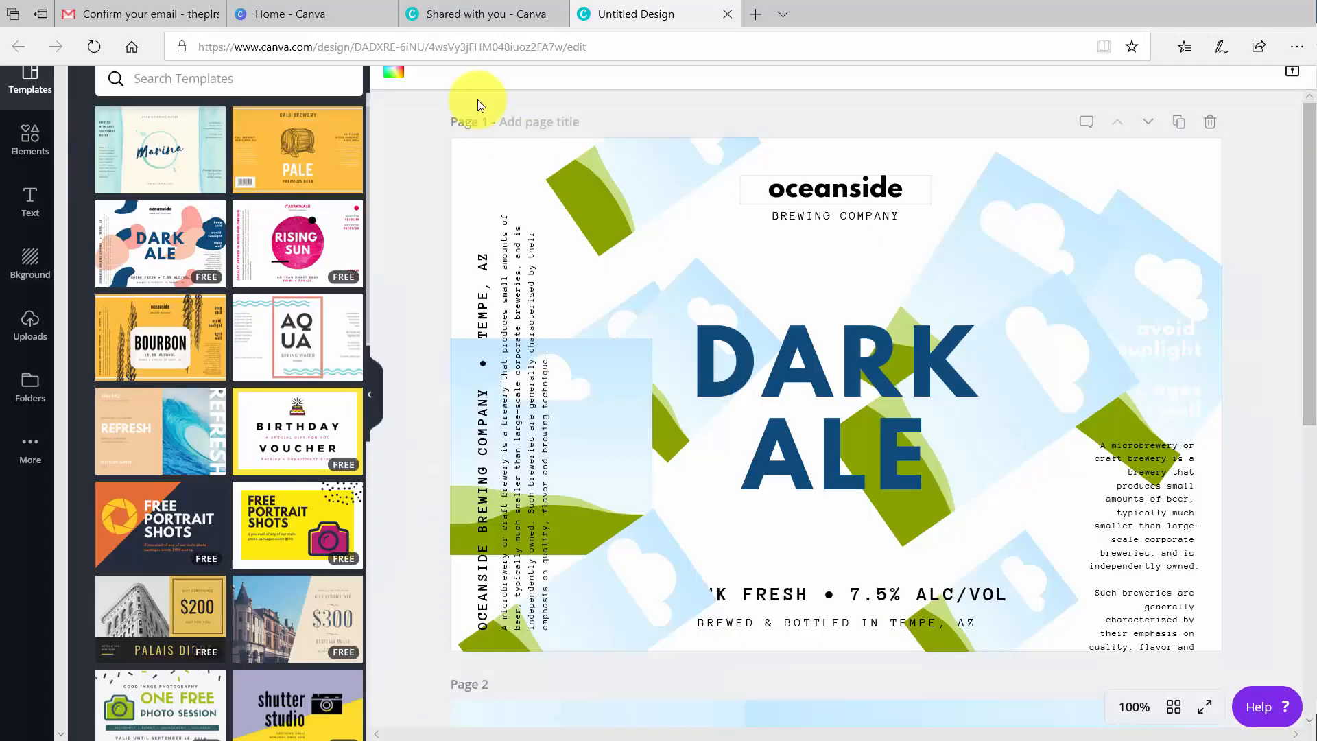
# - Replace the "DARK ALE" heading on page 1 with "Duke Video" and look through the design's publishing options
pyautogui.click(815, 384)
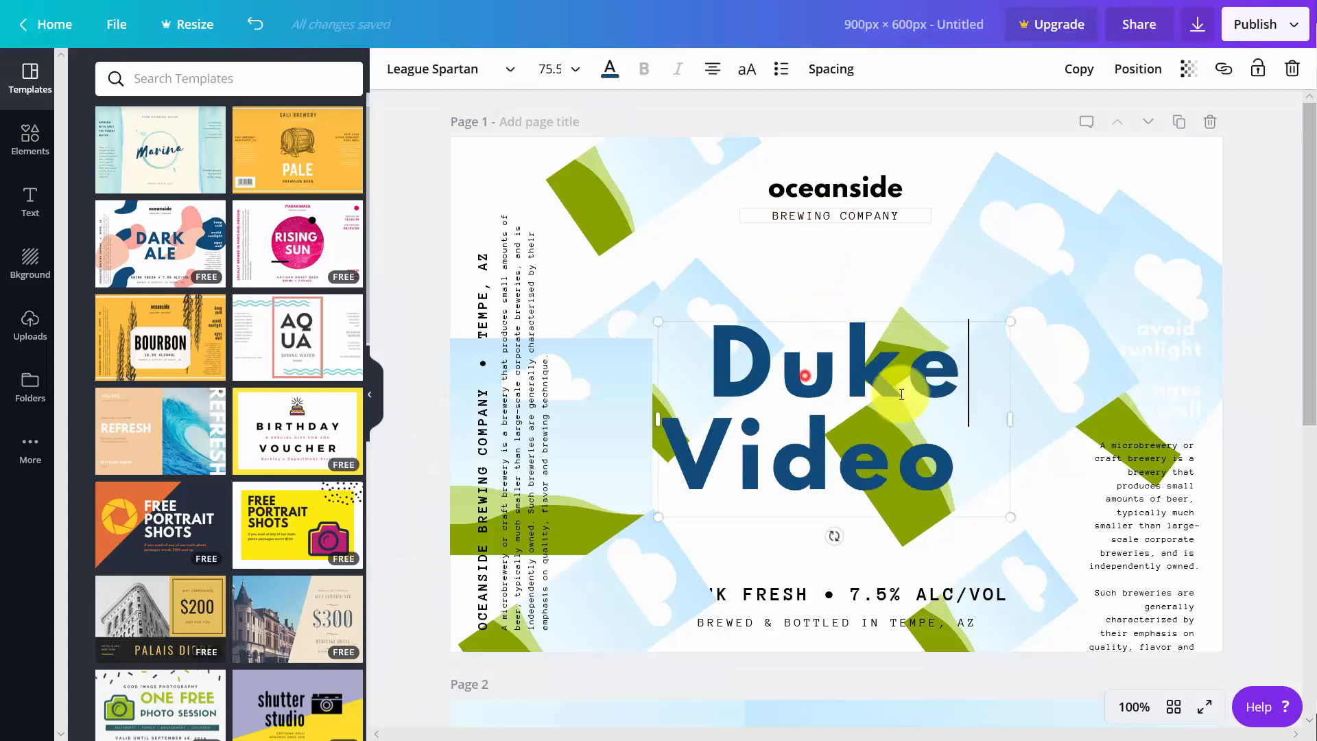
pyautogui.click(1293, 26)
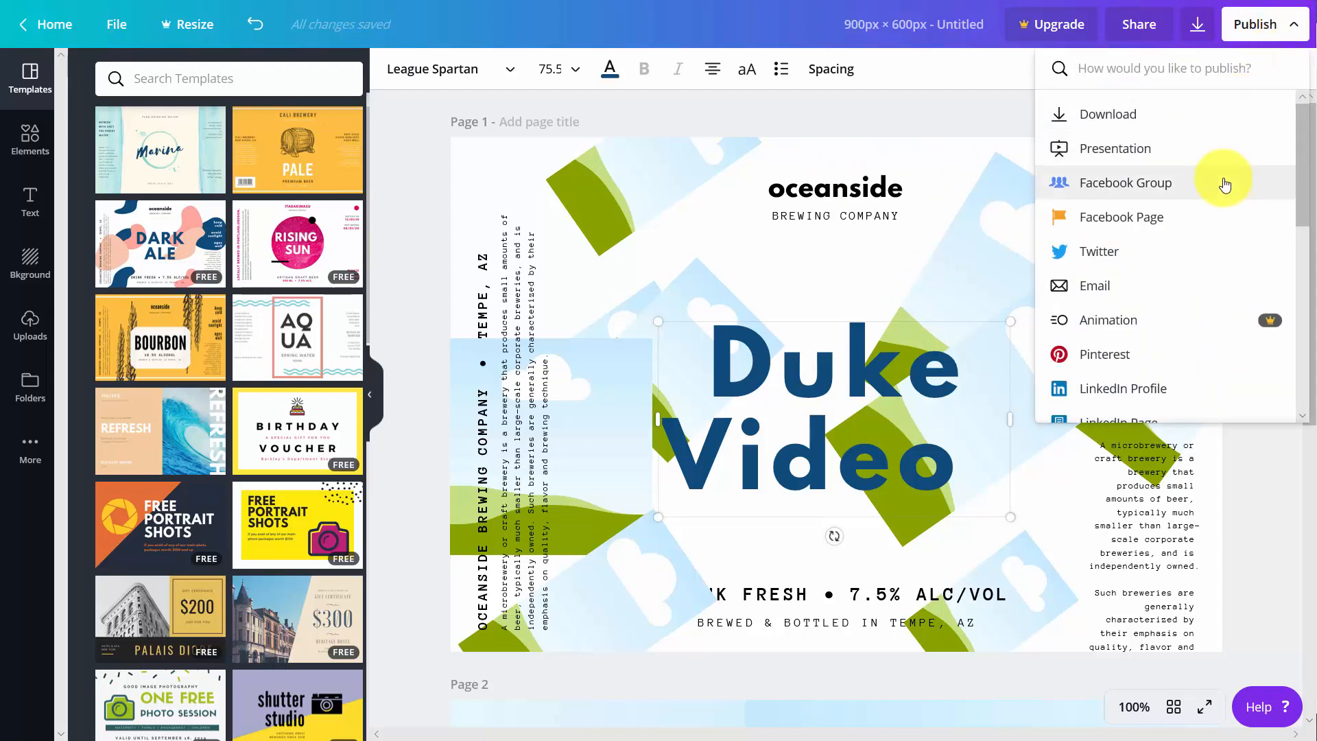
pyautogui.click(966, 141)
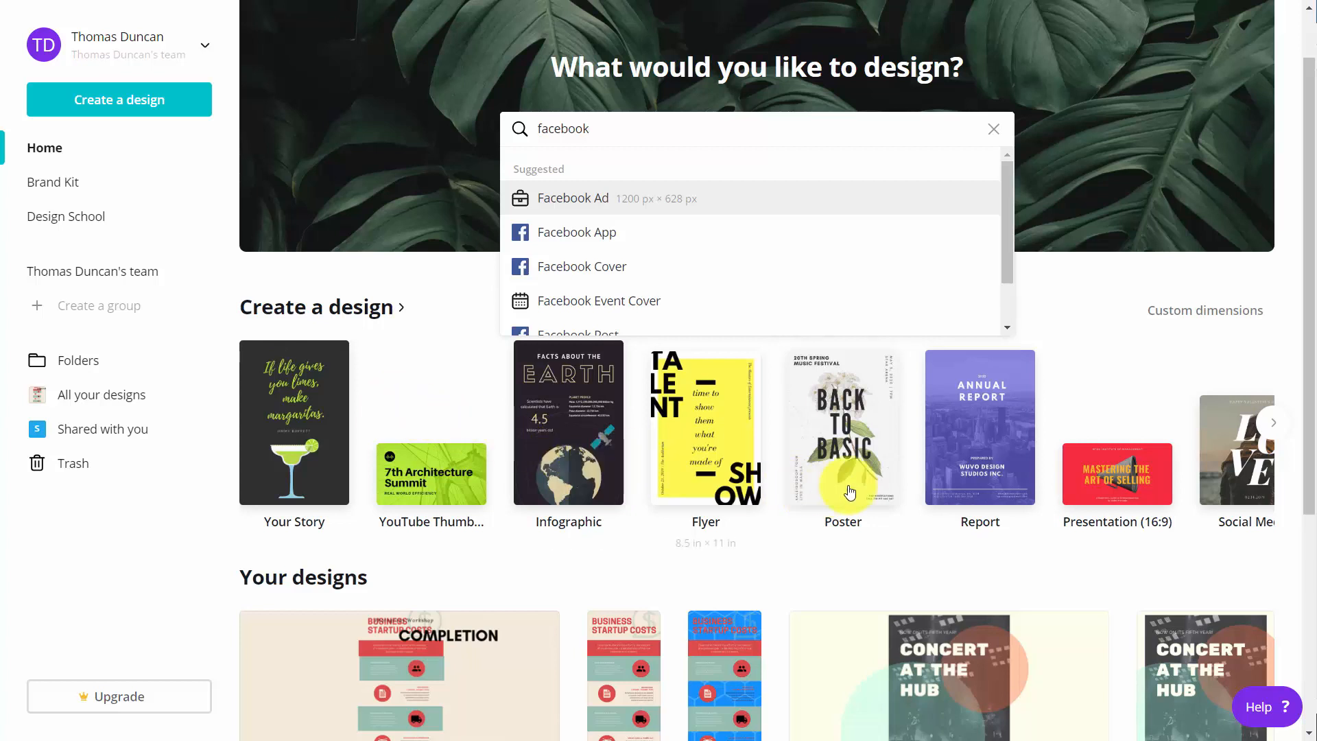
# - Create a Presentation (16:9) design and apply the "Our Mission" page of the Pink and White Geometric Gradient Memphis Creative Presentation template
pyautogui.click(1095, 481)
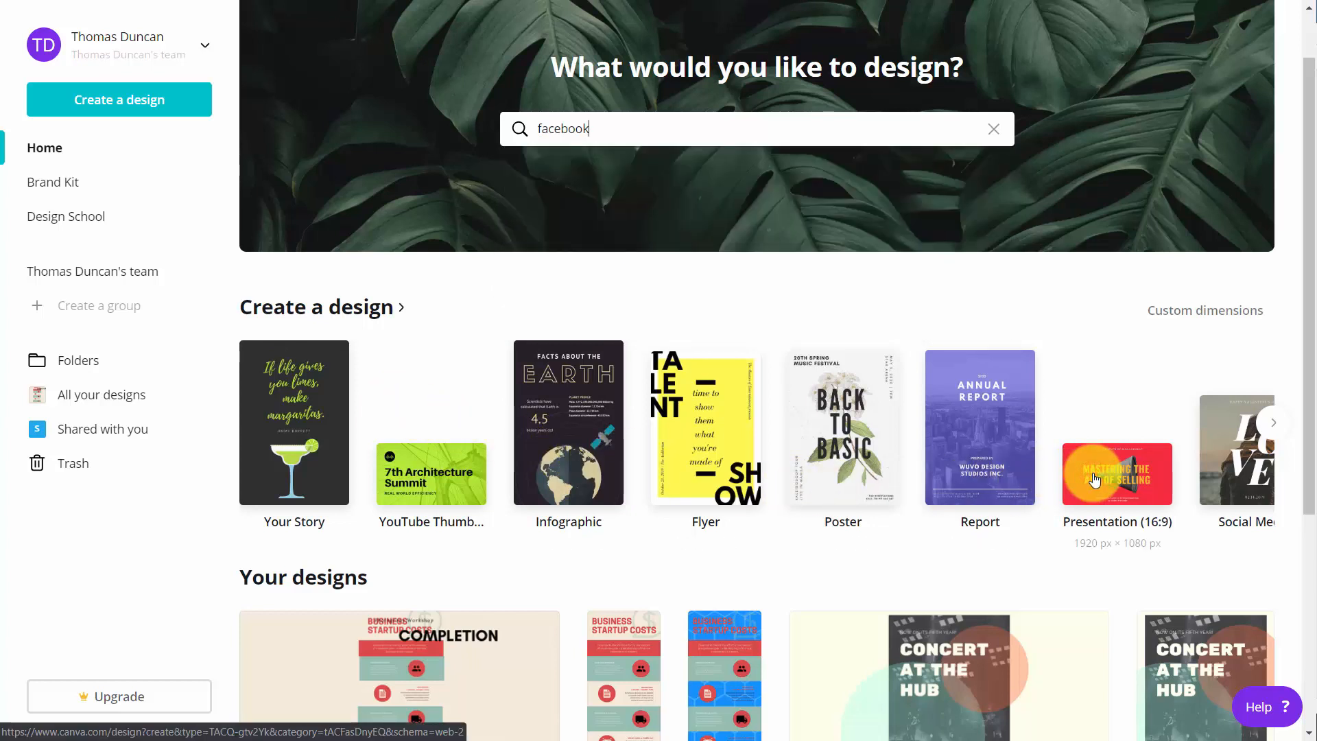
pyautogui.click(1096, 480)
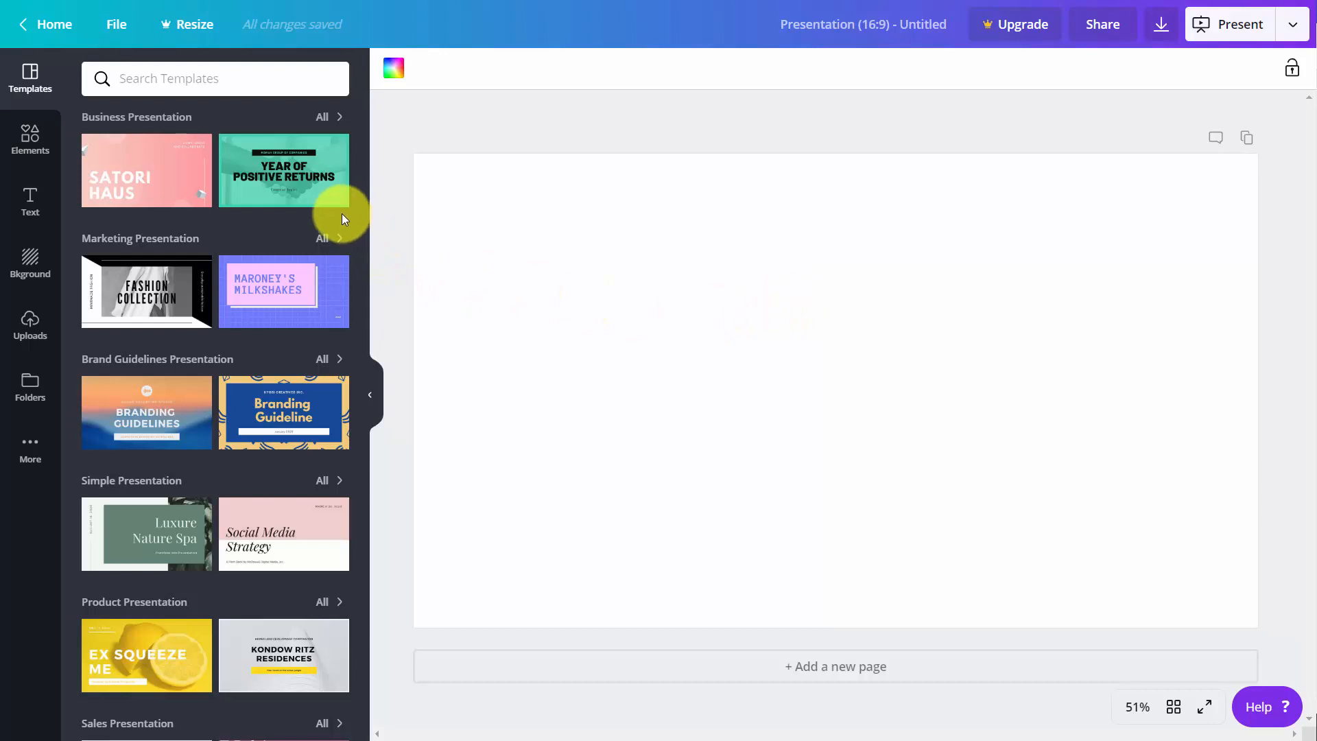
pyautogui.moveTo(272, 177)
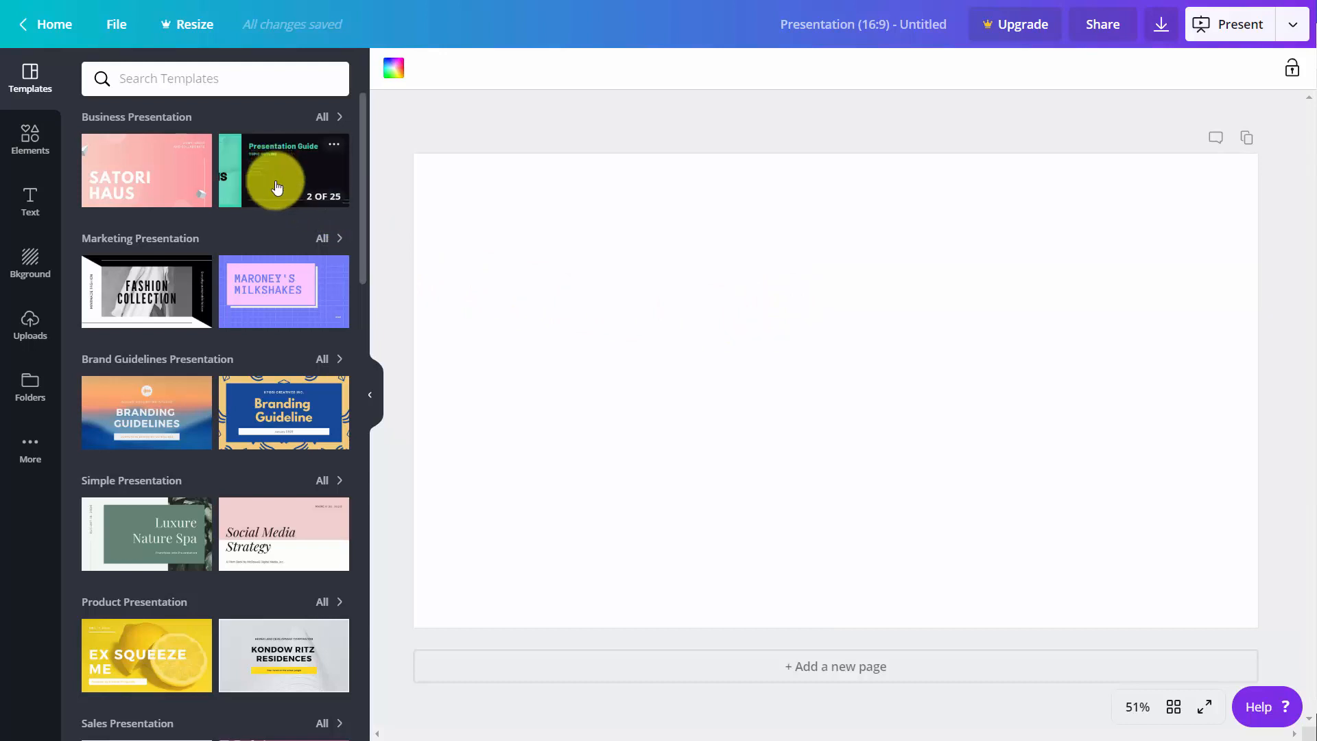
pyautogui.moveTo(273, 293)
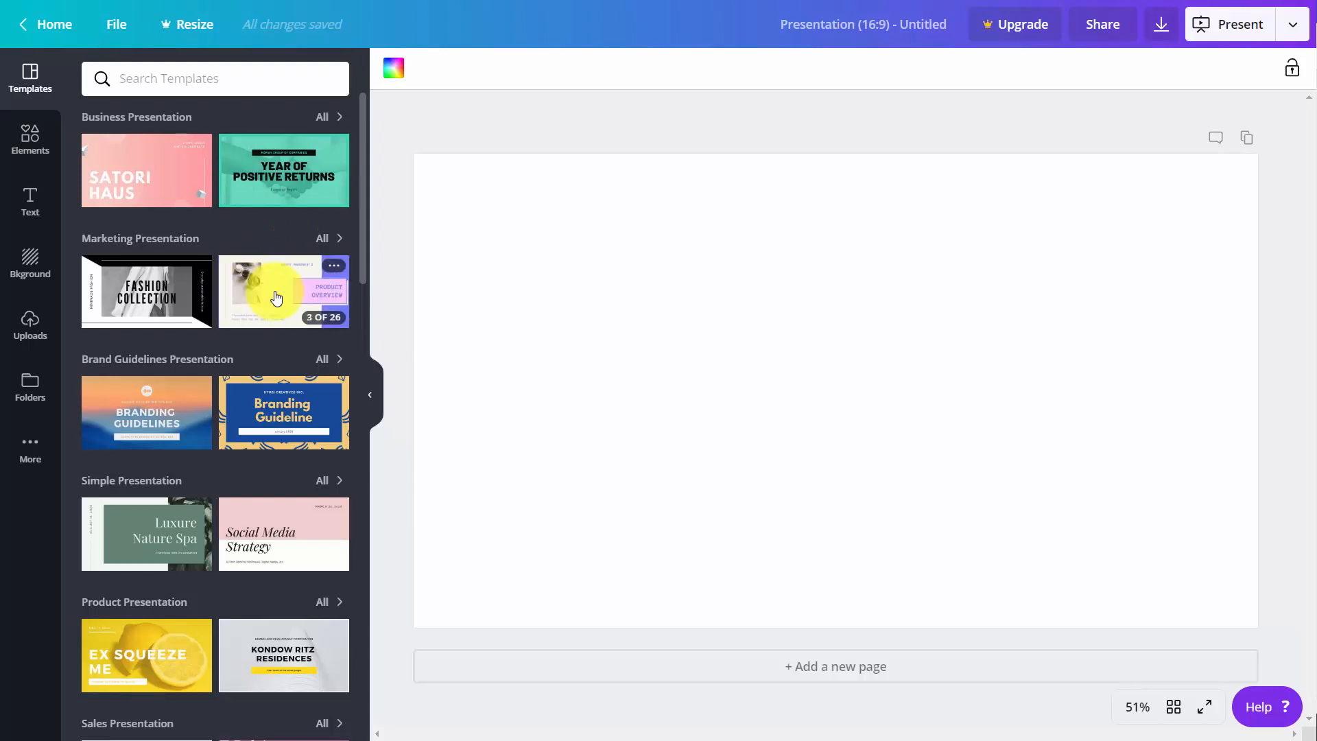
pyautogui.click(285, 282)
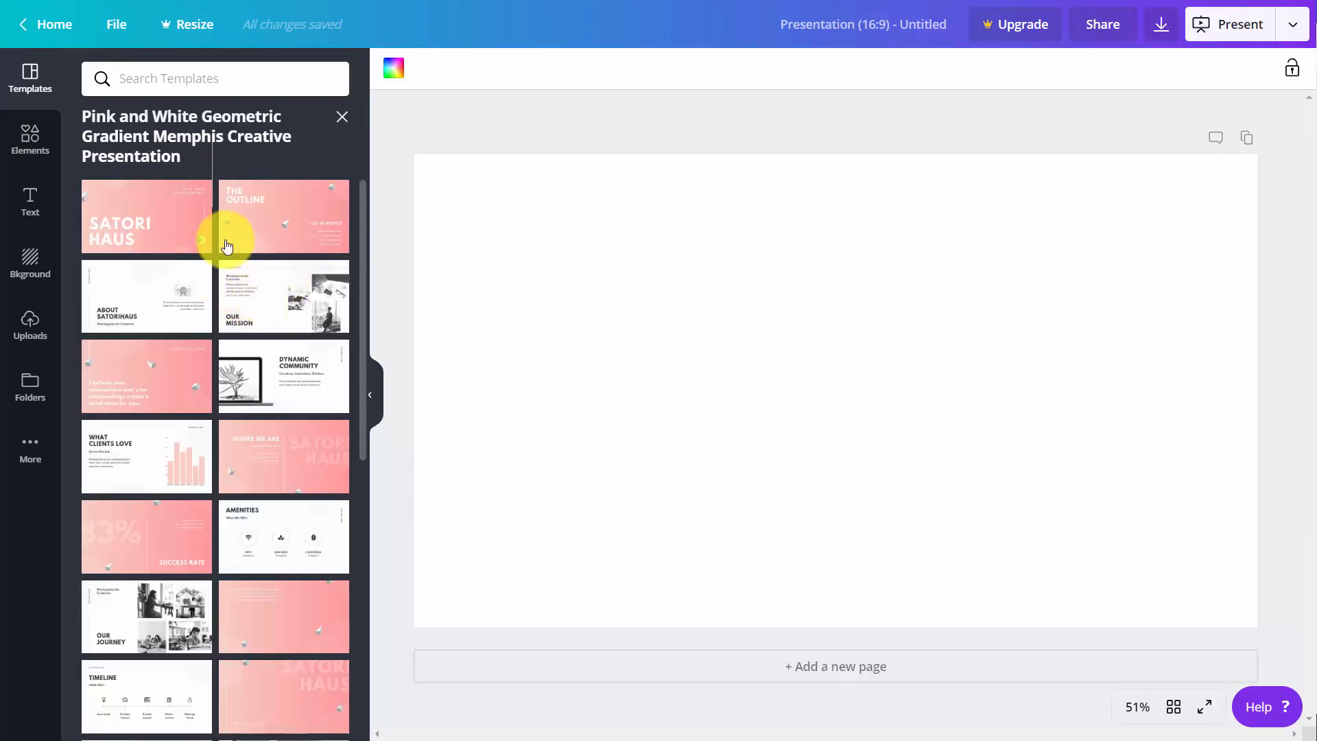
pyautogui.click(283, 290)
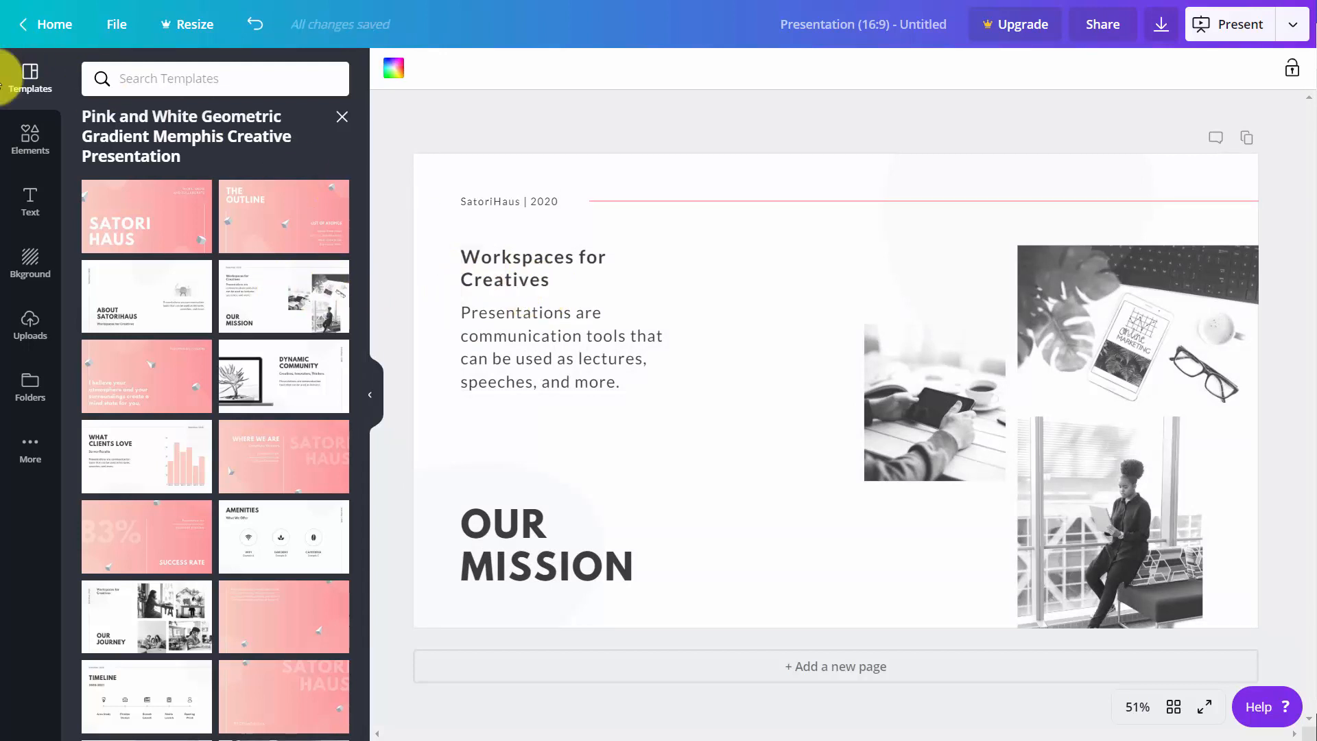
# - Examine the element categories, including charts, lines and frames, and the photo and graphic collections available for the presentation
pyautogui.click(27, 143)
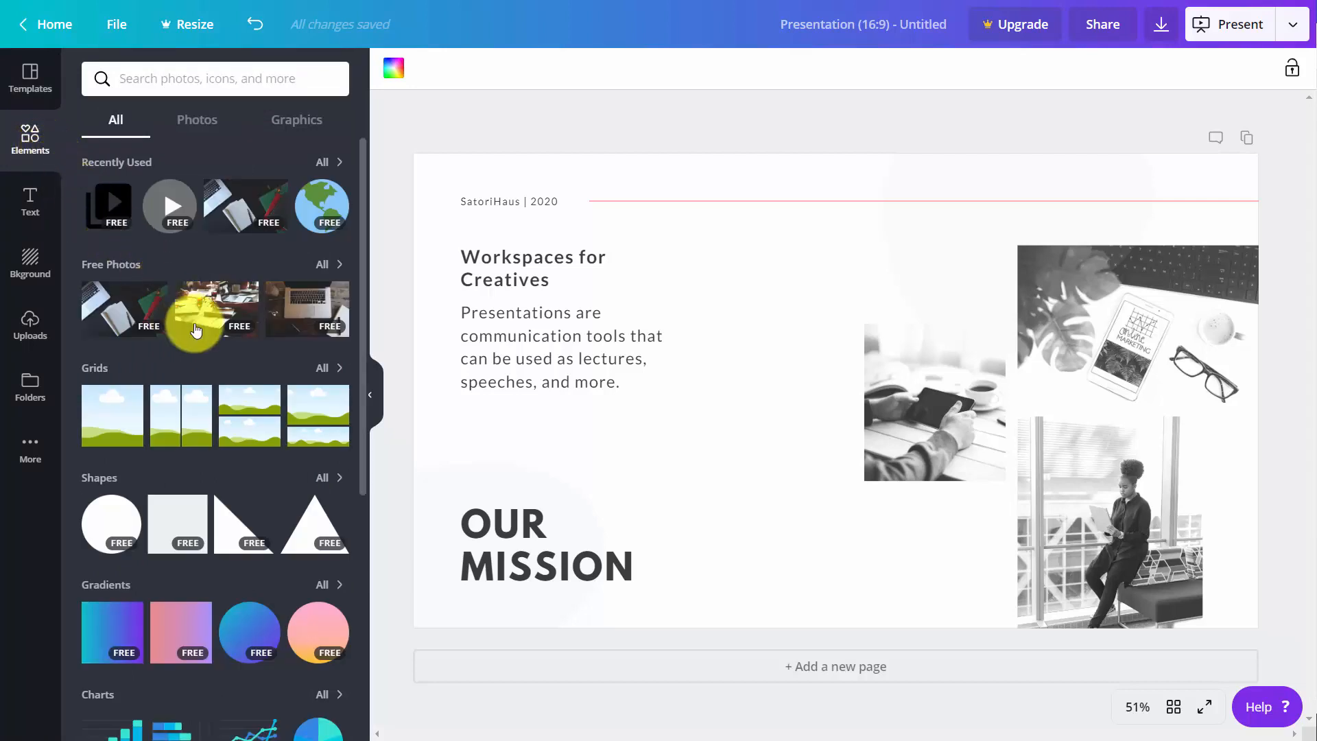
pyautogui.scroll(-4, 235, 379)
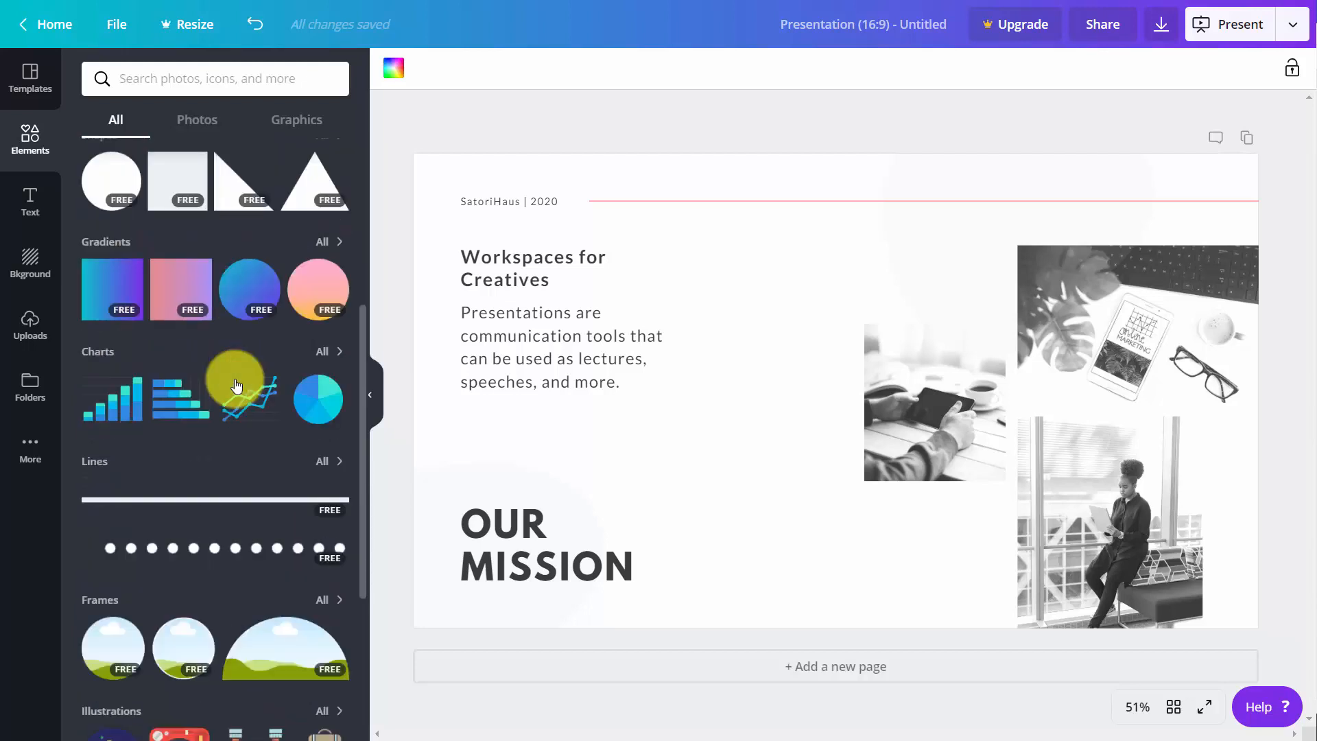
pyautogui.scroll(4, 235, 378)
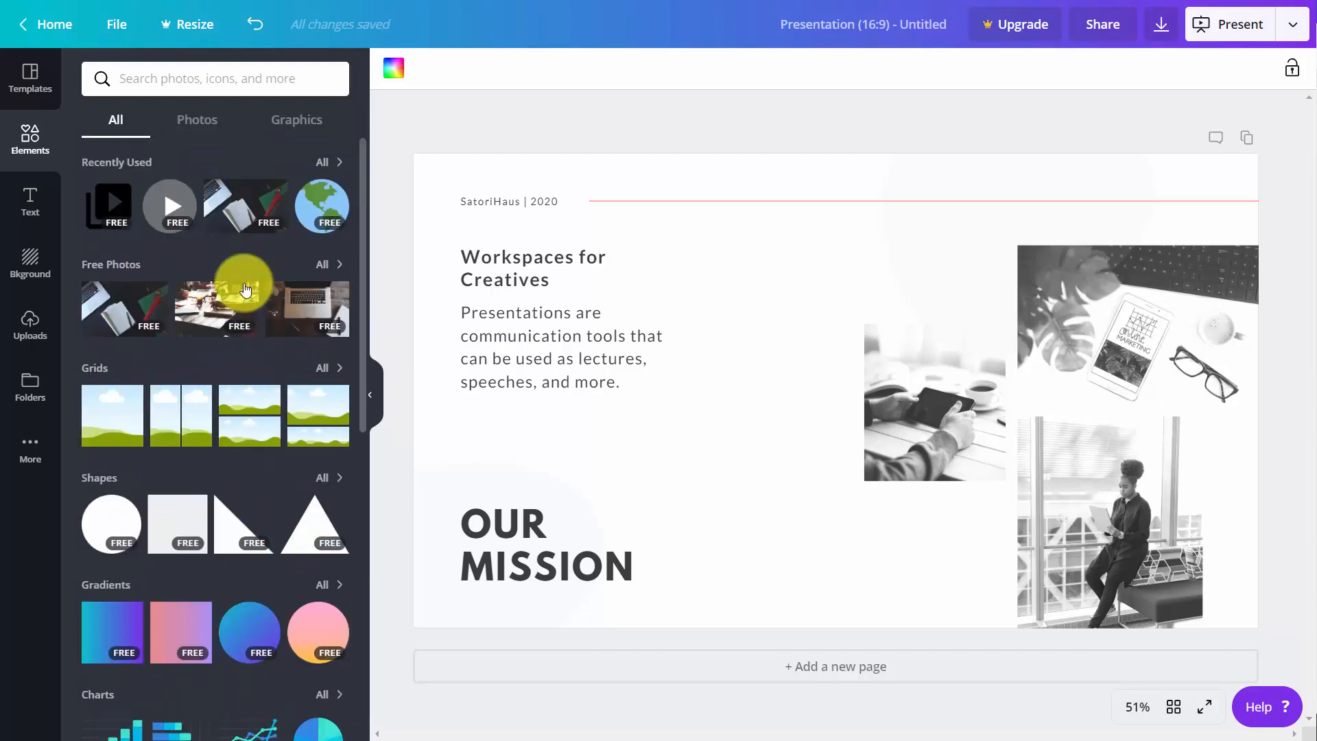
pyautogui.click(202, 124)
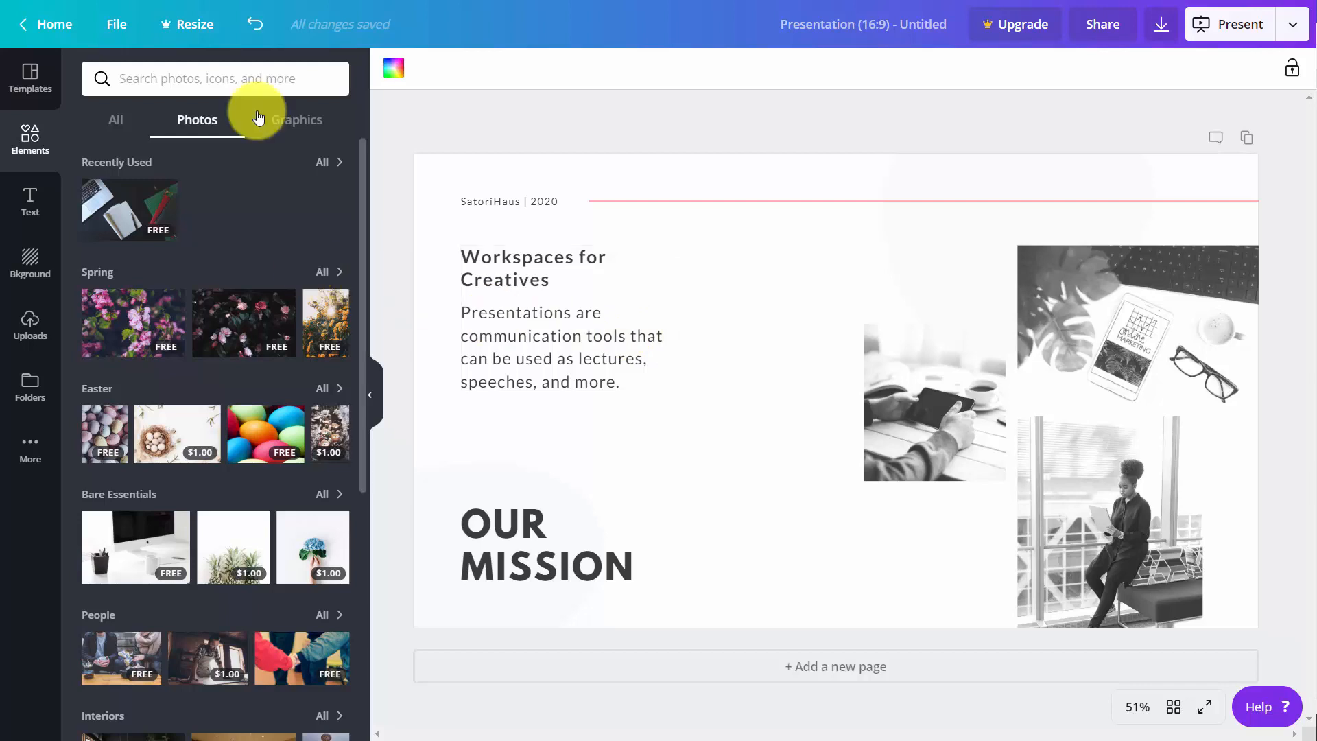
pyautogui.click(306, 129)
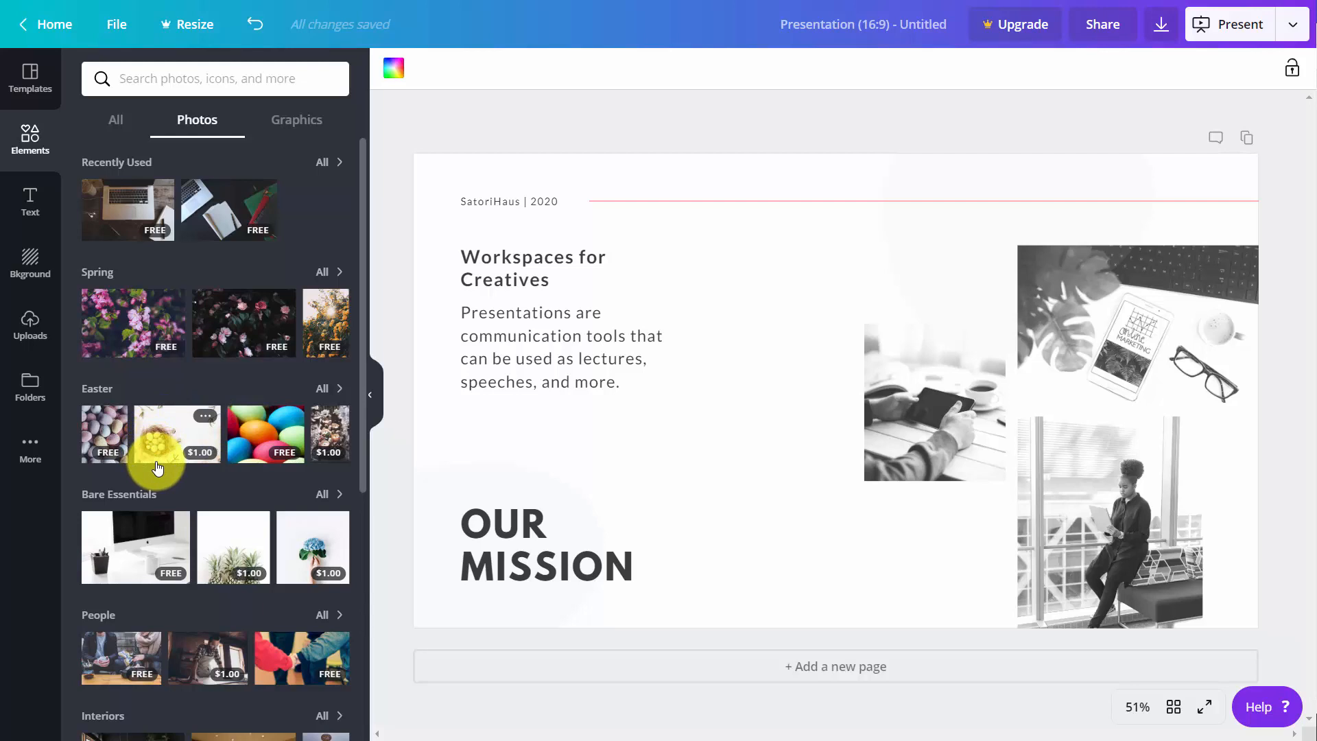
# - Insert the $1.00 Easter nest photo on the slide and try purchasing one premium image to remove its watermarks
pyautogui.click(176, 436)
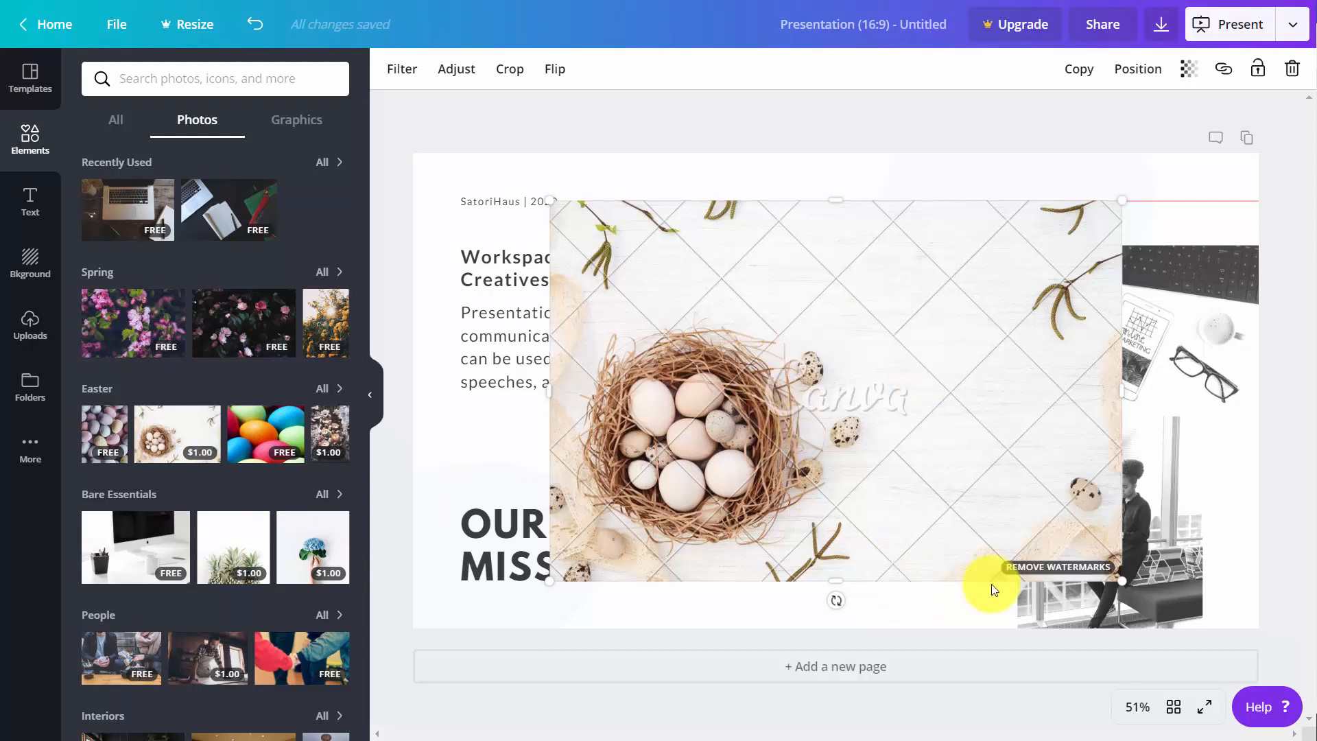
pyautogui.click(1047, 570)
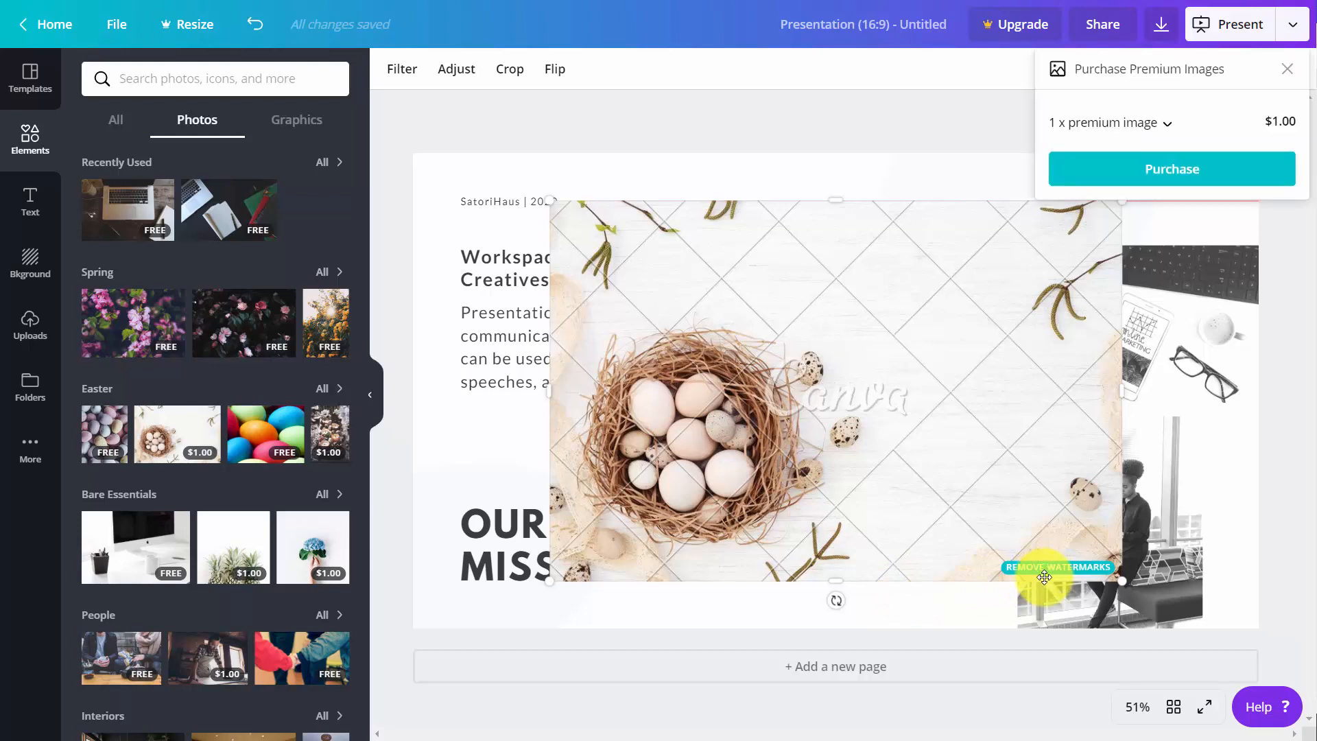
pyautogui.click(1159, 177)
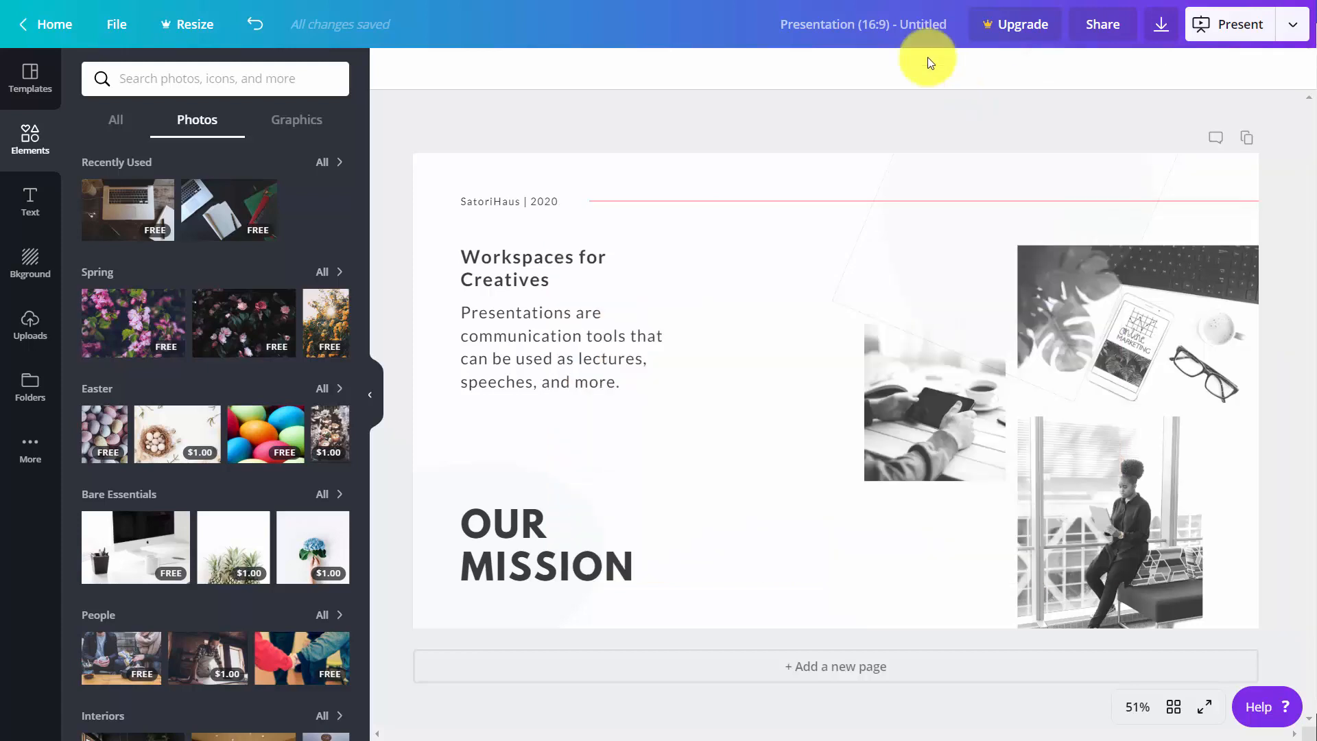
# - Go back from the pink template's pages to the full list of presentation template categories
pyautogui.click(29, 79)
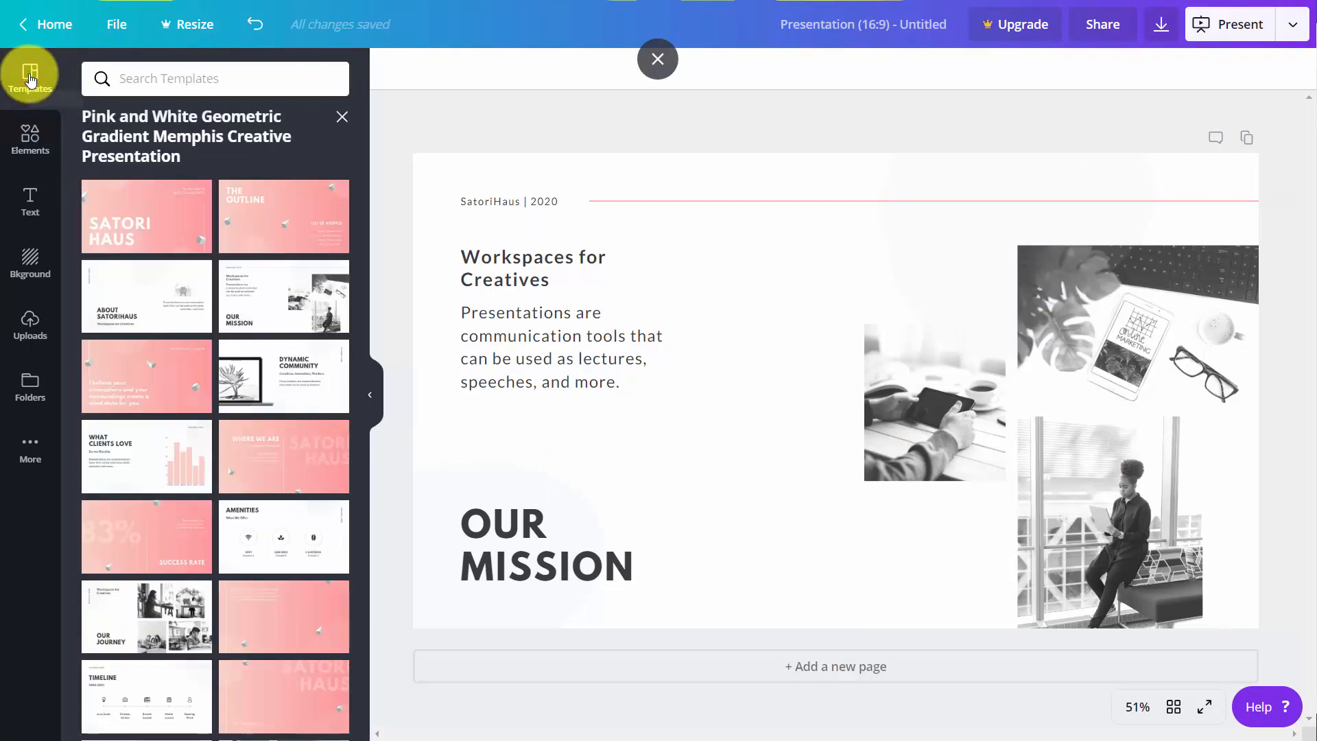
pyautogui.click(342, 118)
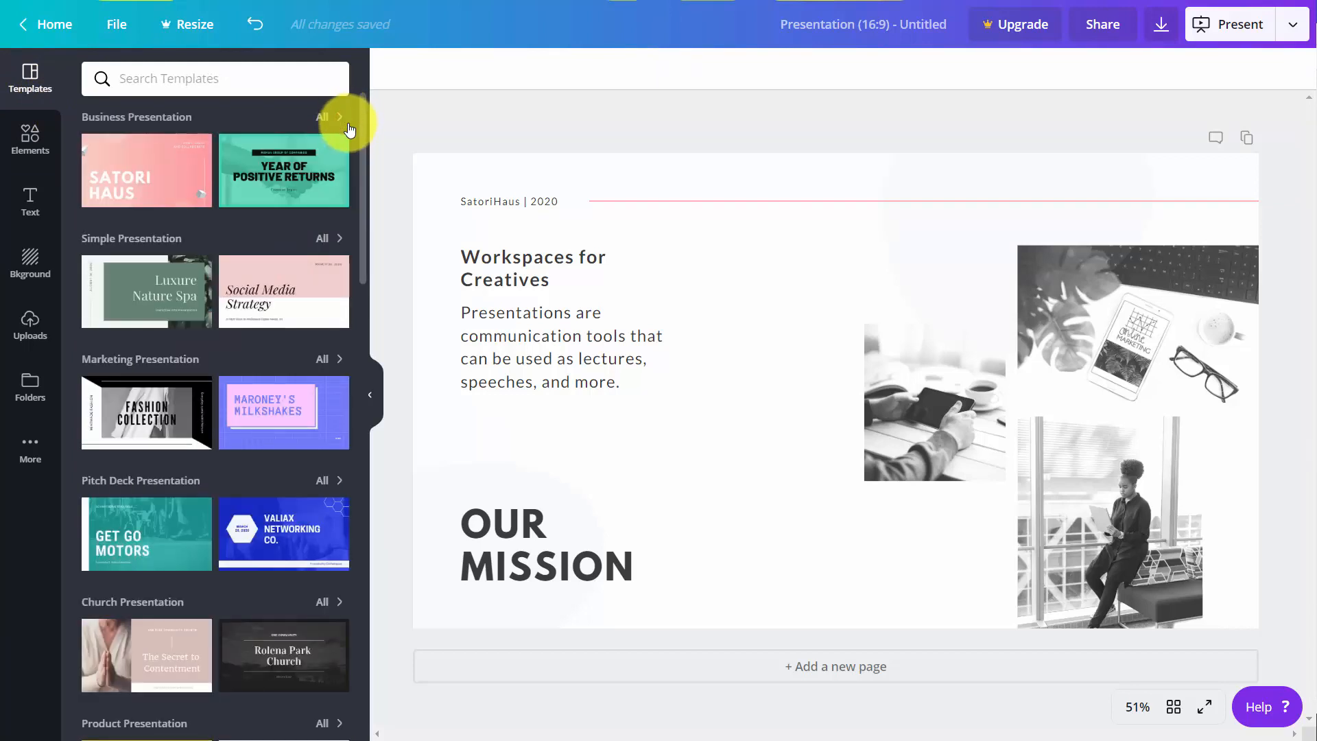
# - Try shrinking and deleting the photo of hands holding a tablet, and undo both the deletion and the resize
pyautogui.moveTo(302, 146)
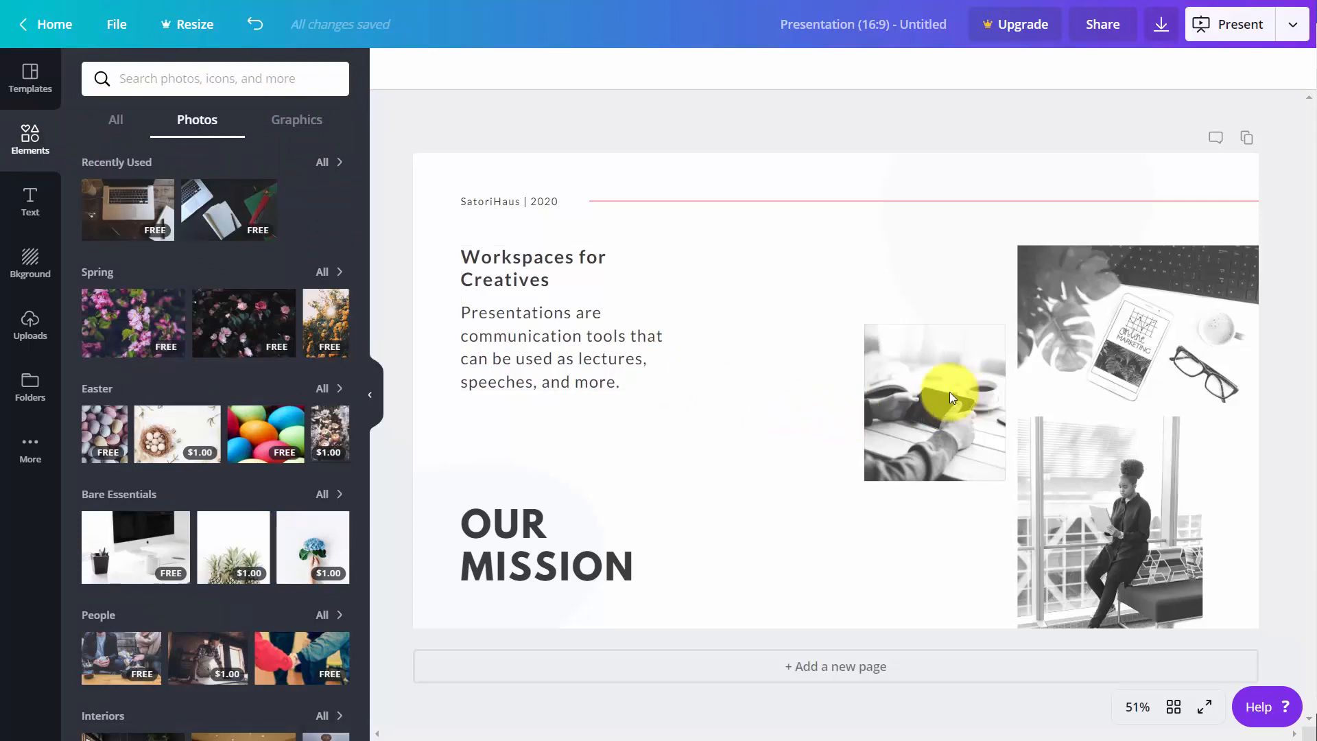
pyautogui.click(896, 377)
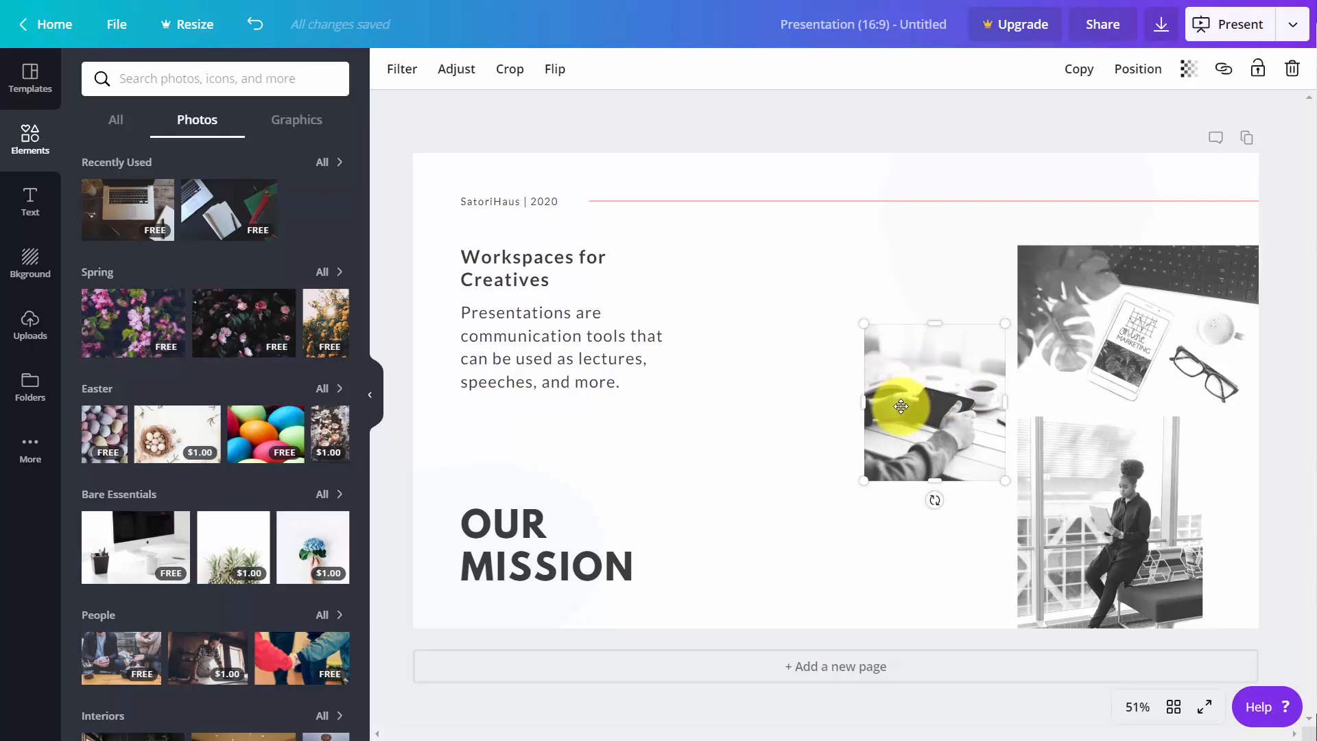
pyautogui.moveTo(934, 496)
pyautogui.mouseDown()
pyautogui.moveTo(959, 472)
pyautogui.moveTo(936, 500)
pyautogui.mouseUp()
pyautogui.click(937, 363)
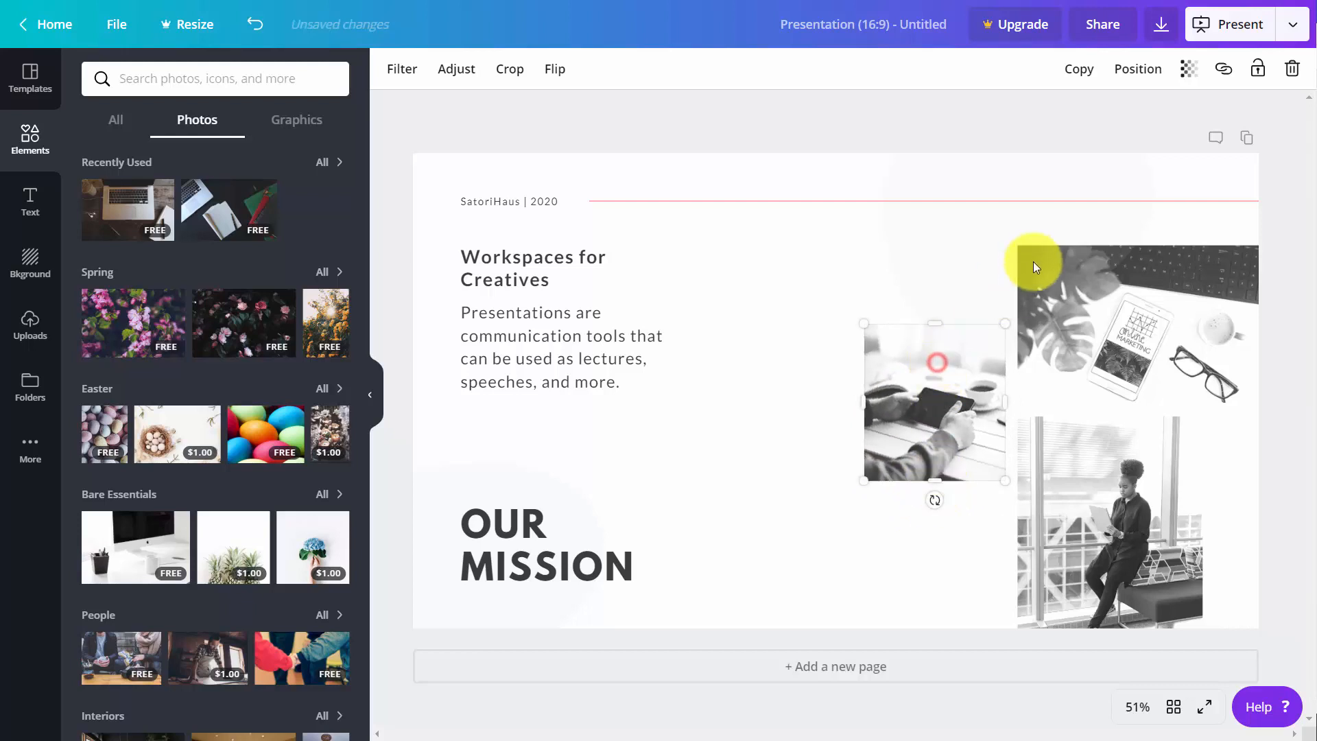
pyautogui.moveTo(1002, 321); pyautogui.dragTo(917, 392)
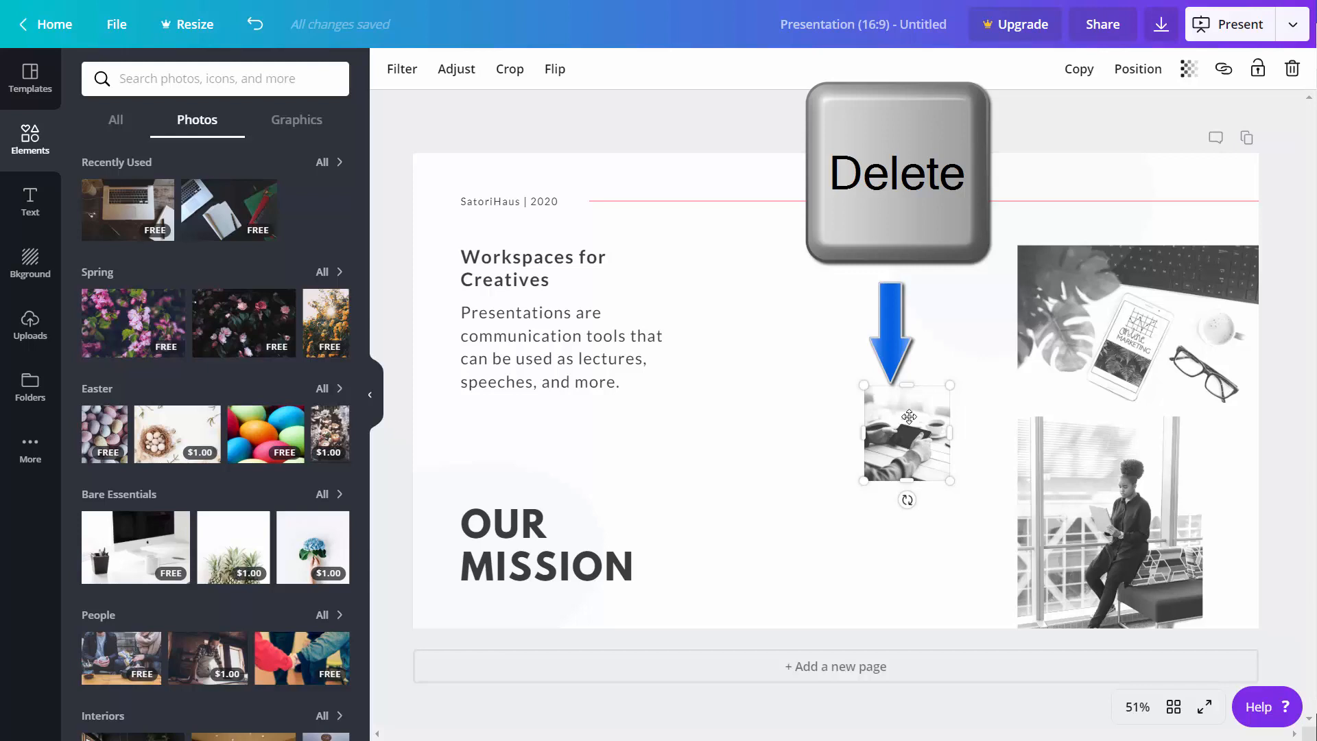
pyautogui.press('Delete')
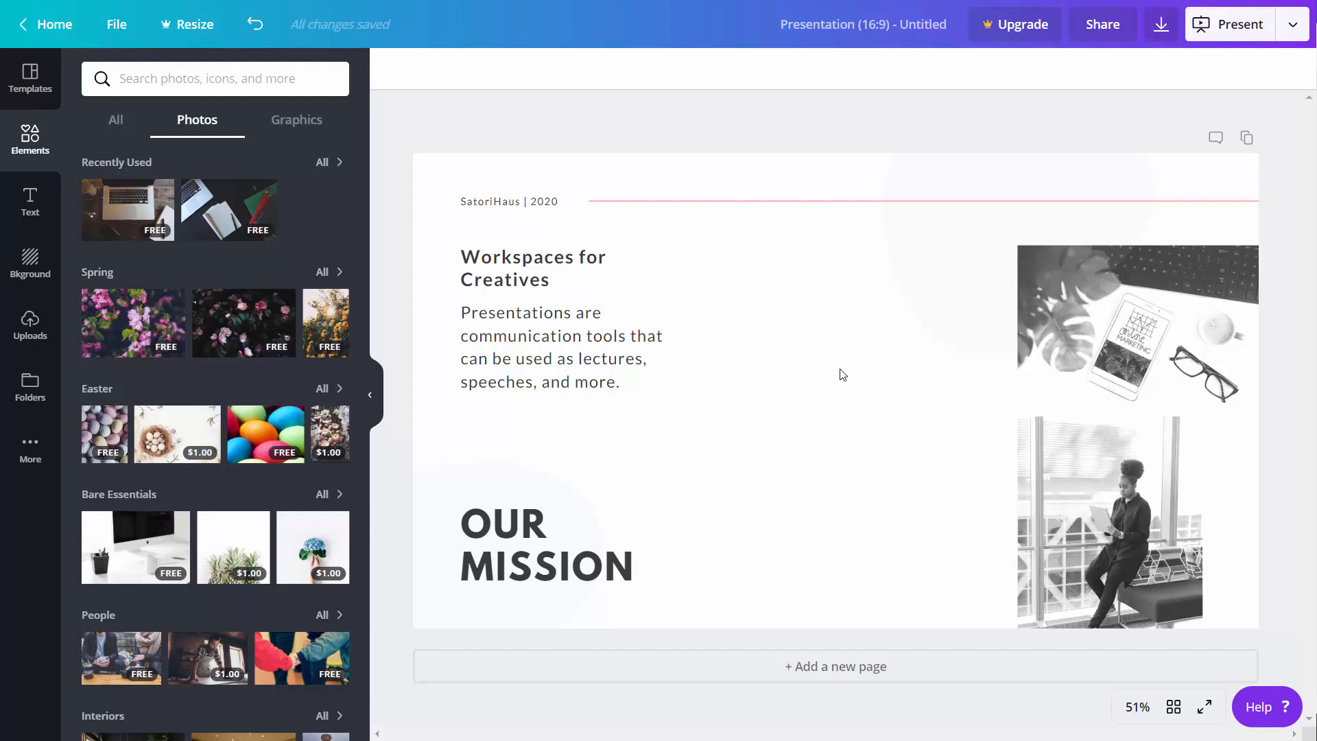
pyautogui.click(255, 28)
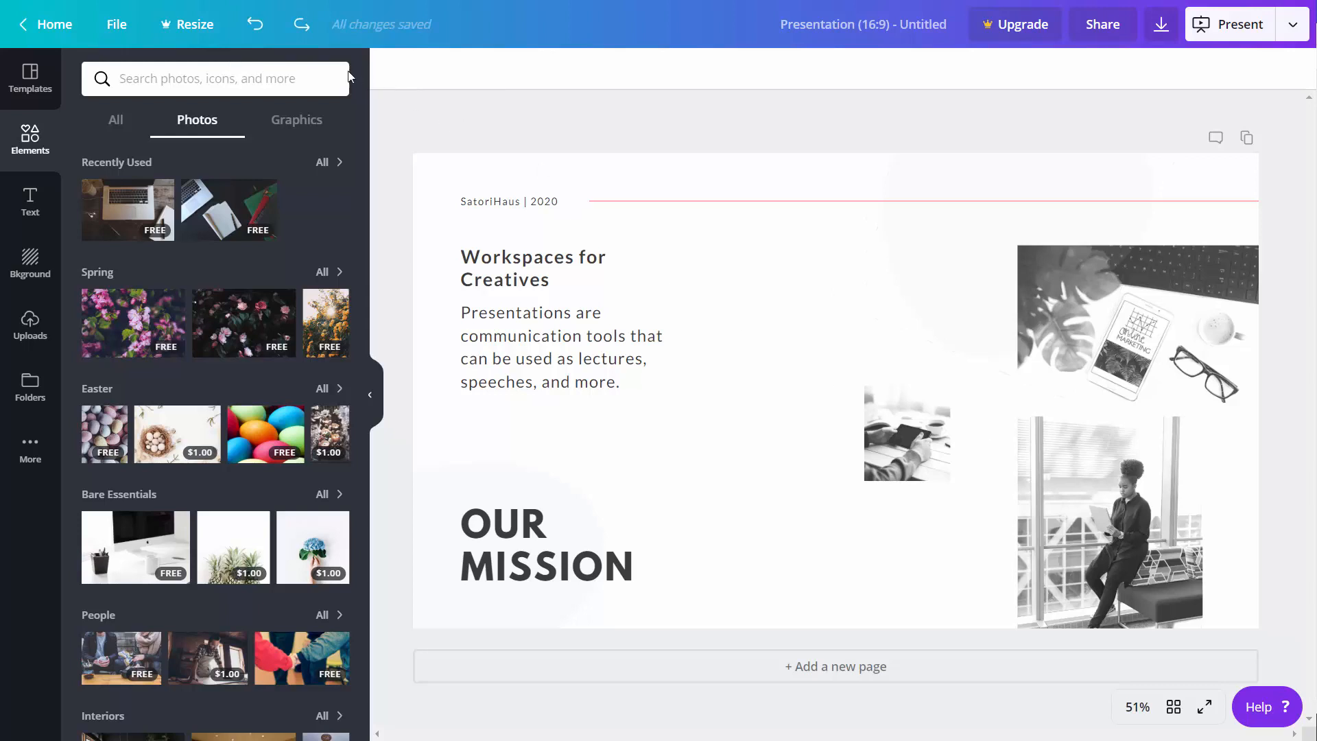
pyautogui.click(256, 27)
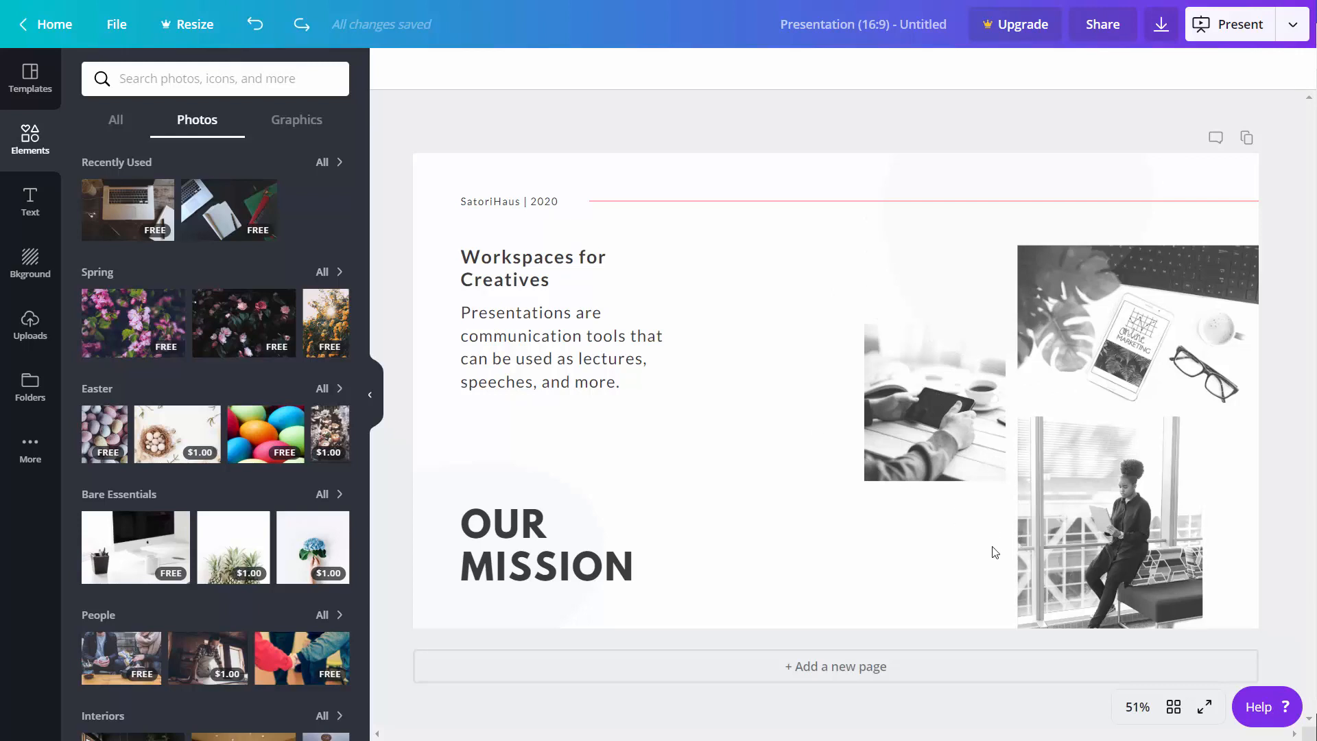
# - Replace the hands-with-tablet photo with the free laptop-on-desk photo, scaled down and placed beside the two remaining photos
pyautogui.click(937, 391)
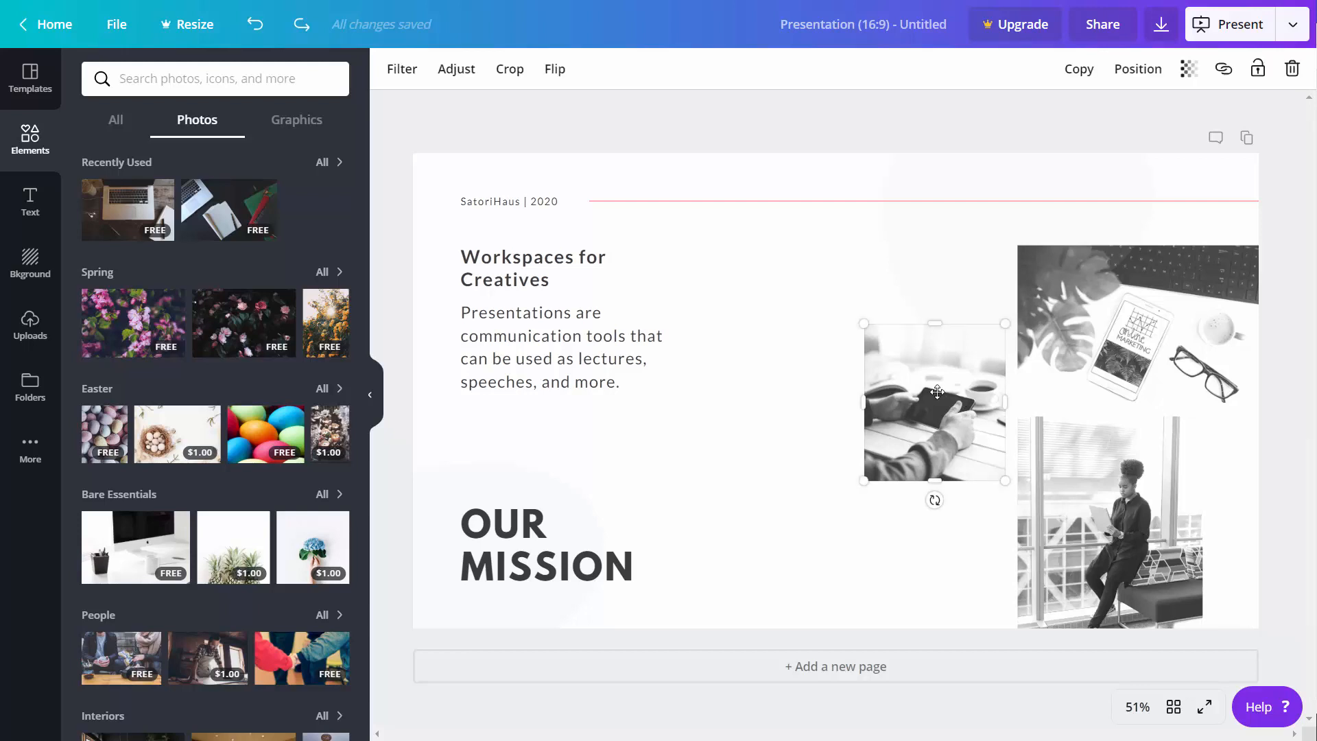
pyautogui.press('Delete')
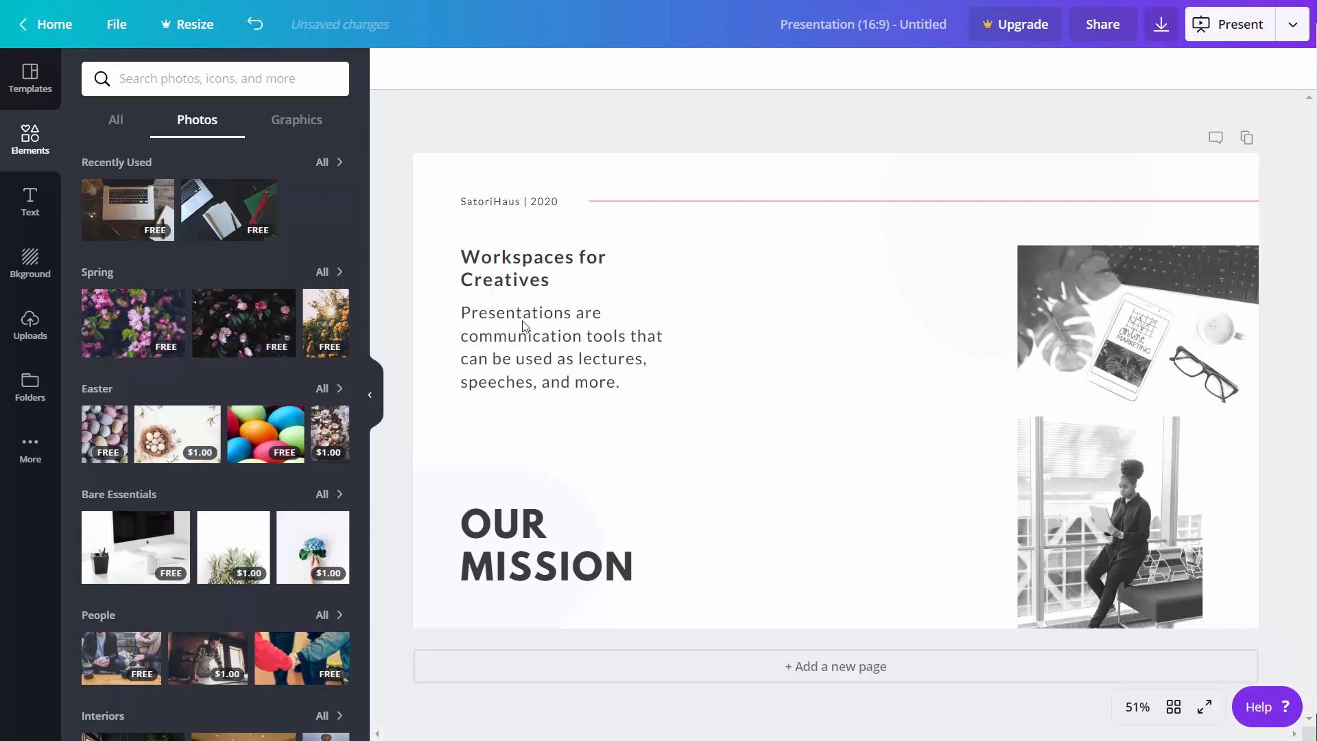
pyautogui.click(130, 211)
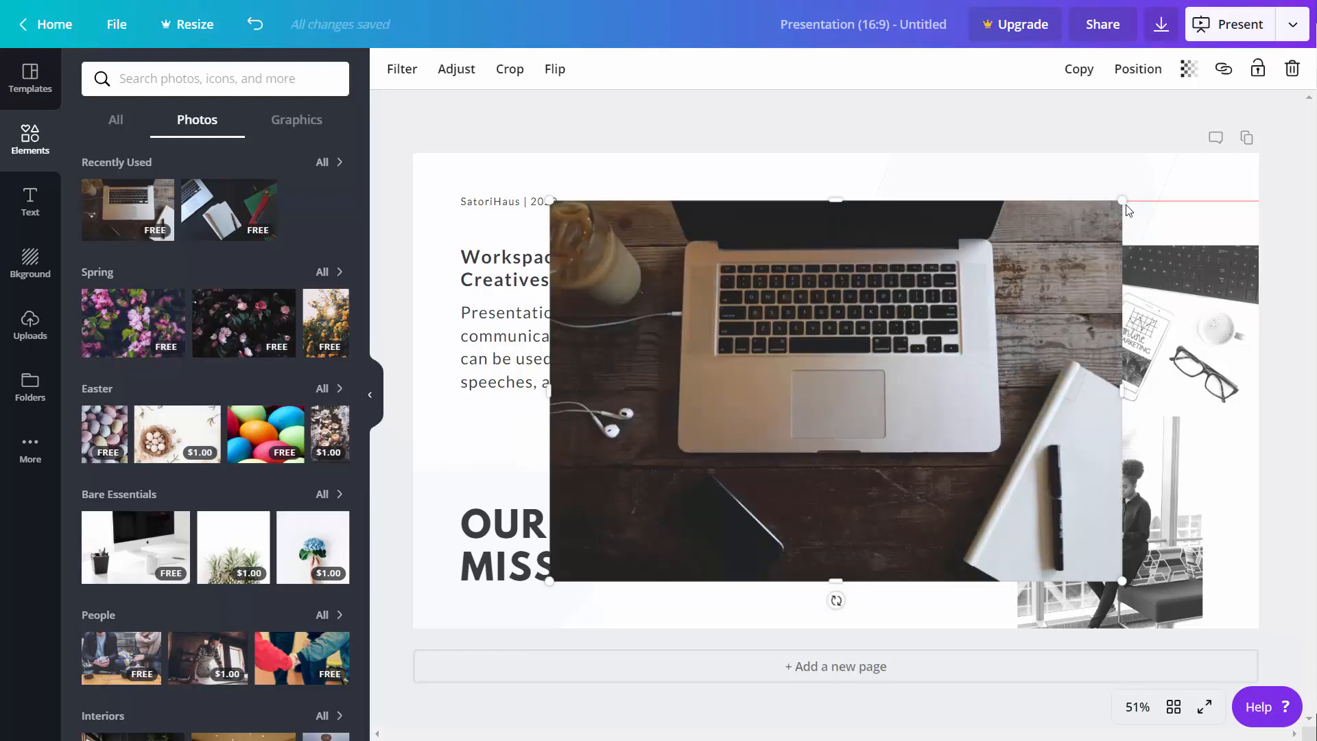
pyautogui.moveTo(1048, 257); pyautogui.dragTo(802, 382)
pyautogui.moveTo(755, 447); pyautogui.dragTo(936, 380)
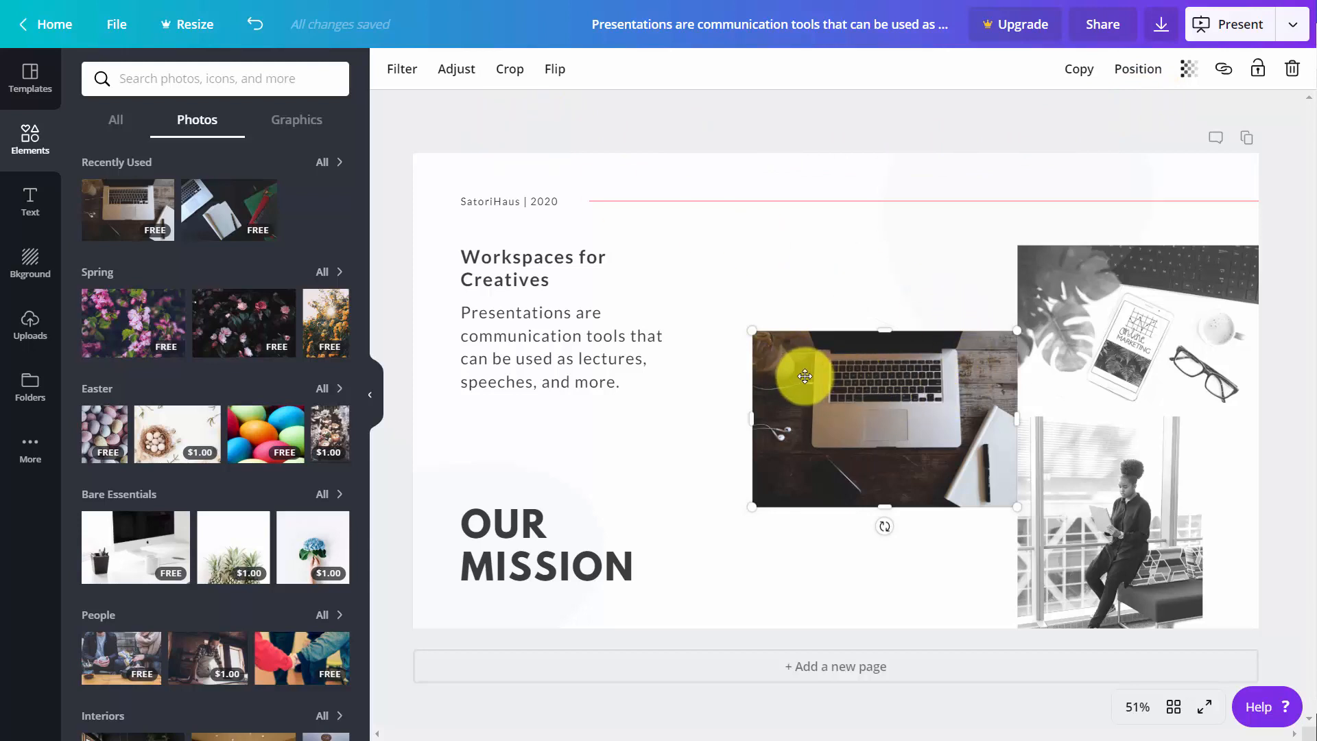
# - Apply the Greyscale filter to the laptop photo on the slide
pyautogui.click(867, 324)
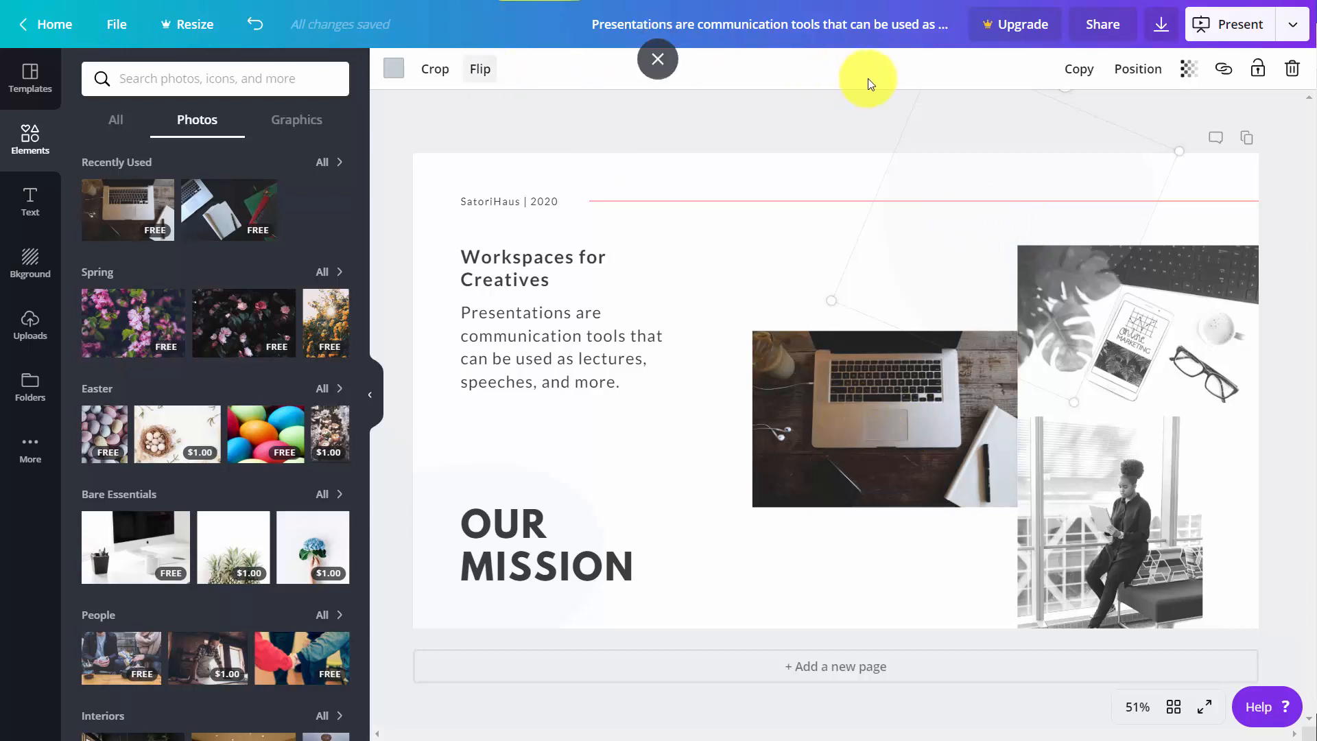
pyautogui.click(903, 395)
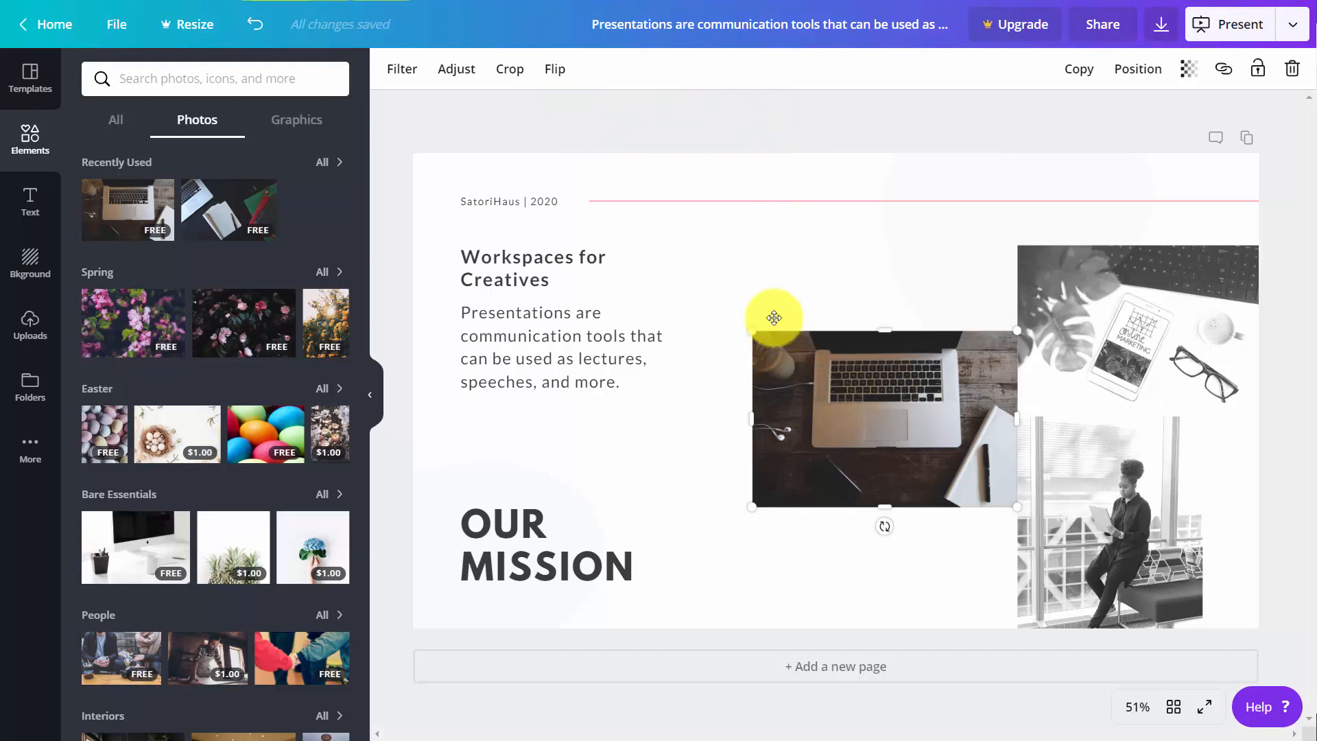
pyautogui.click(394, 71)
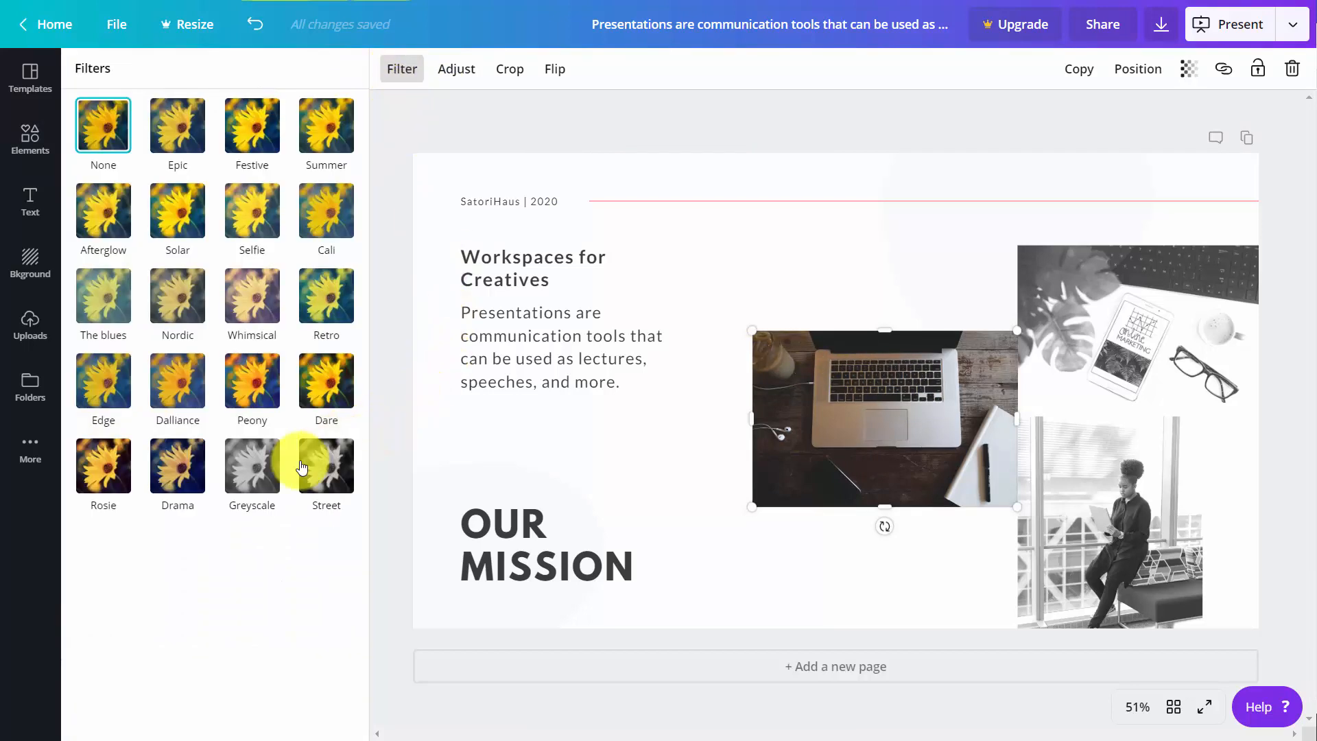
pyautogui.click(244, 458)
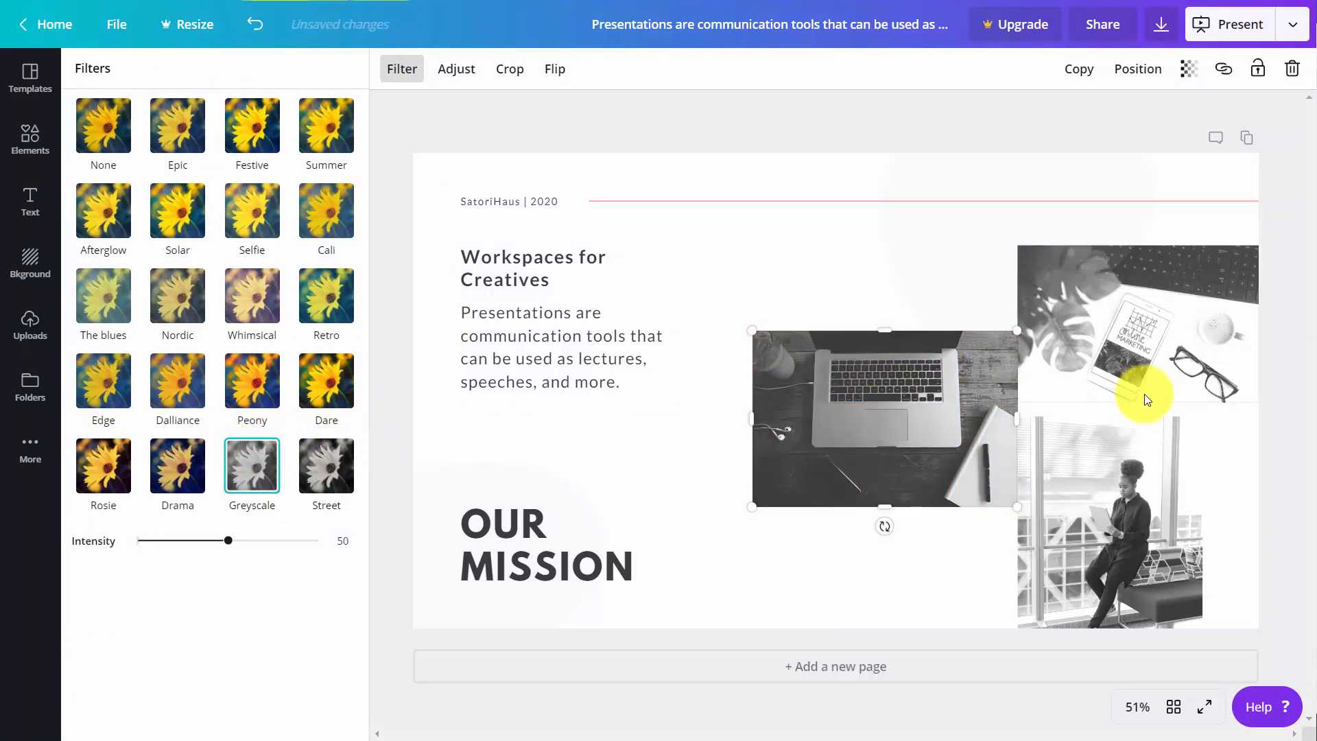
# - View the laptop photo's adjustment and crop options, cancel cropping, and flip the photo horizontally
pyautogui.click(457, 70)
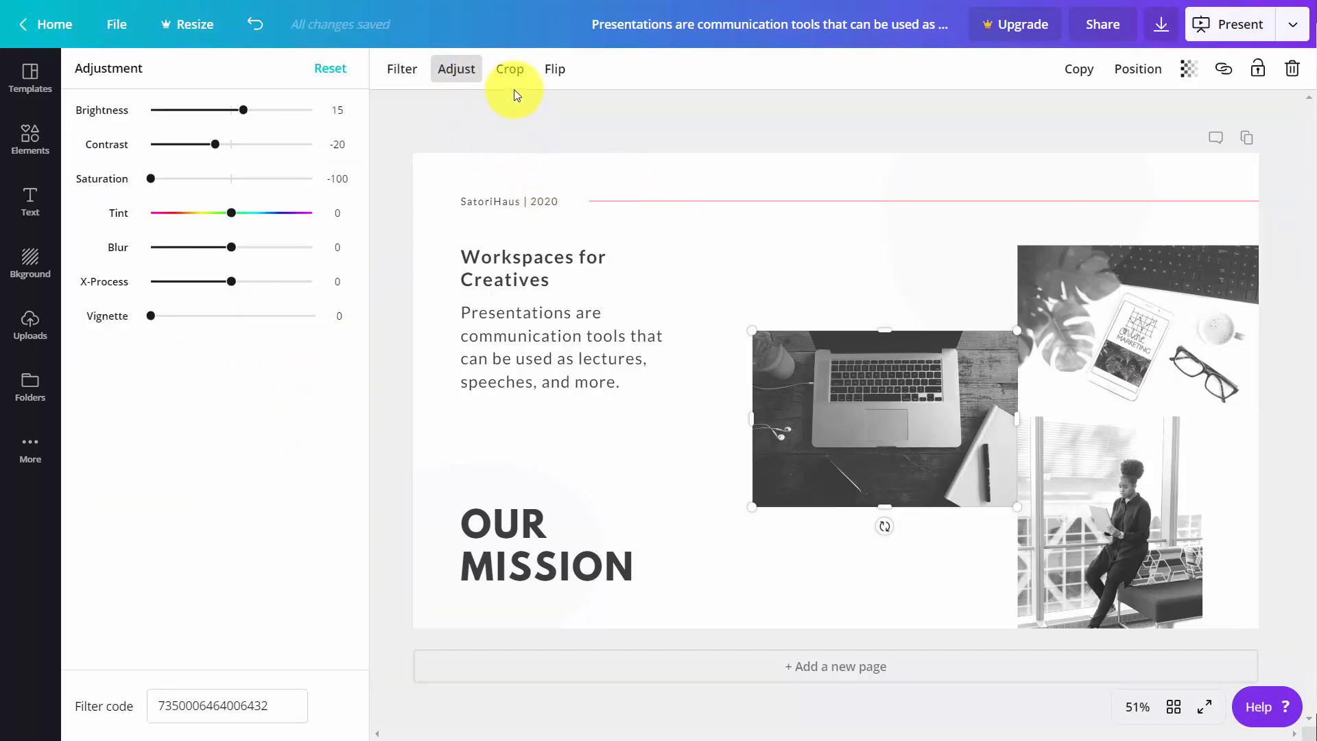
pyautogui.click(510, 70)
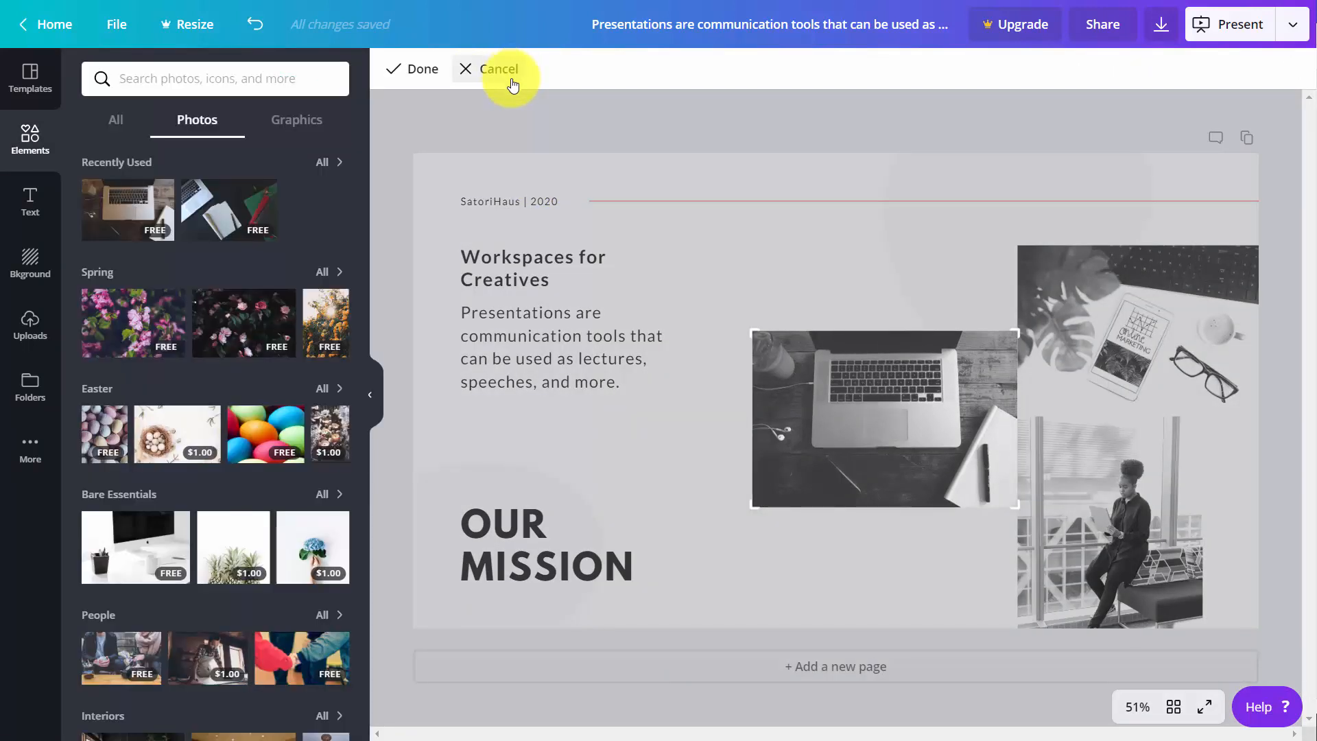
pyautogui.click(513, 84)
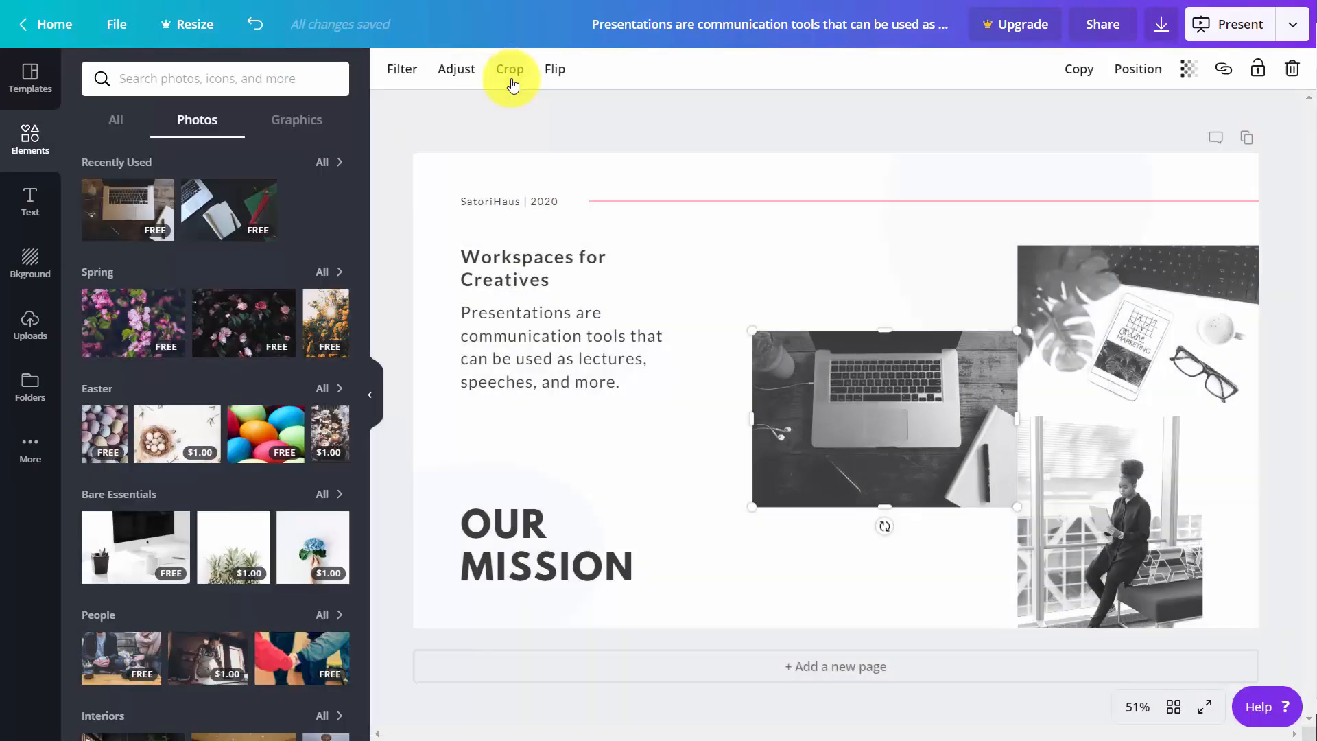
pyautogui.click(551, 81)
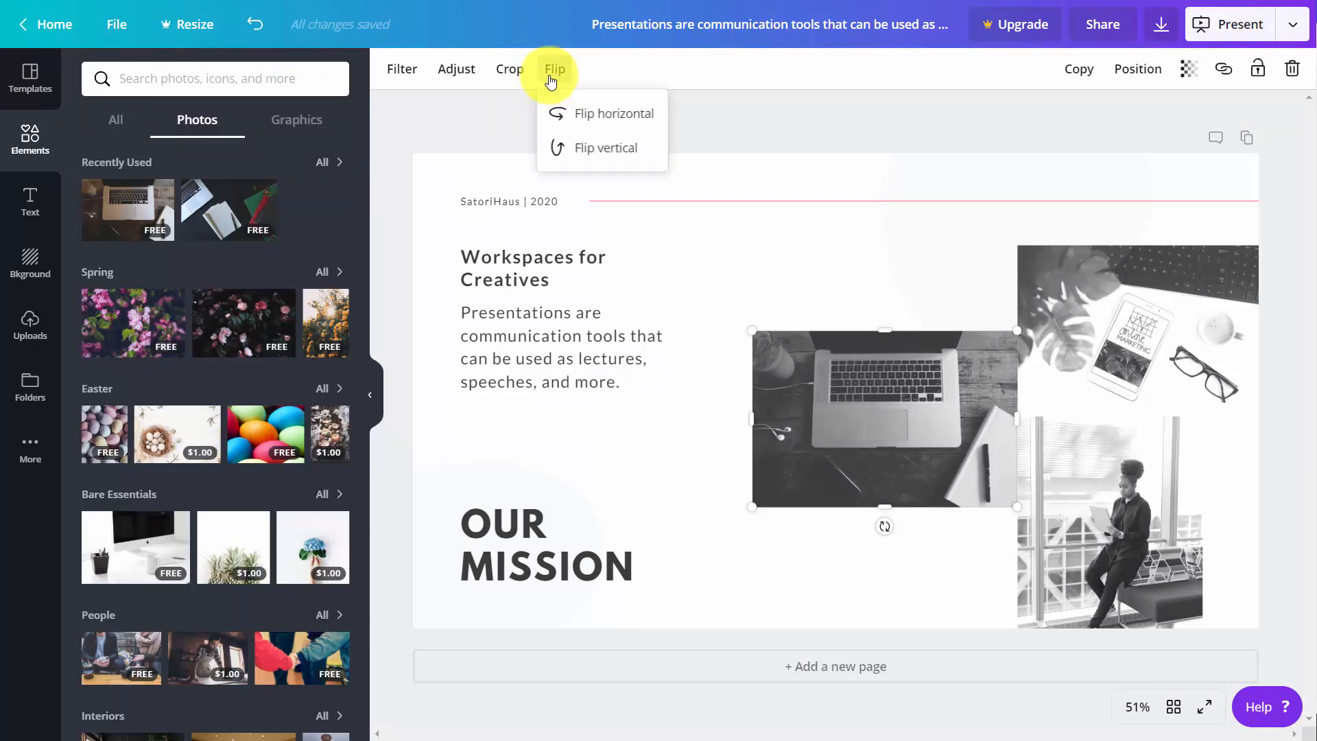
pyautogui.click(583, 118)
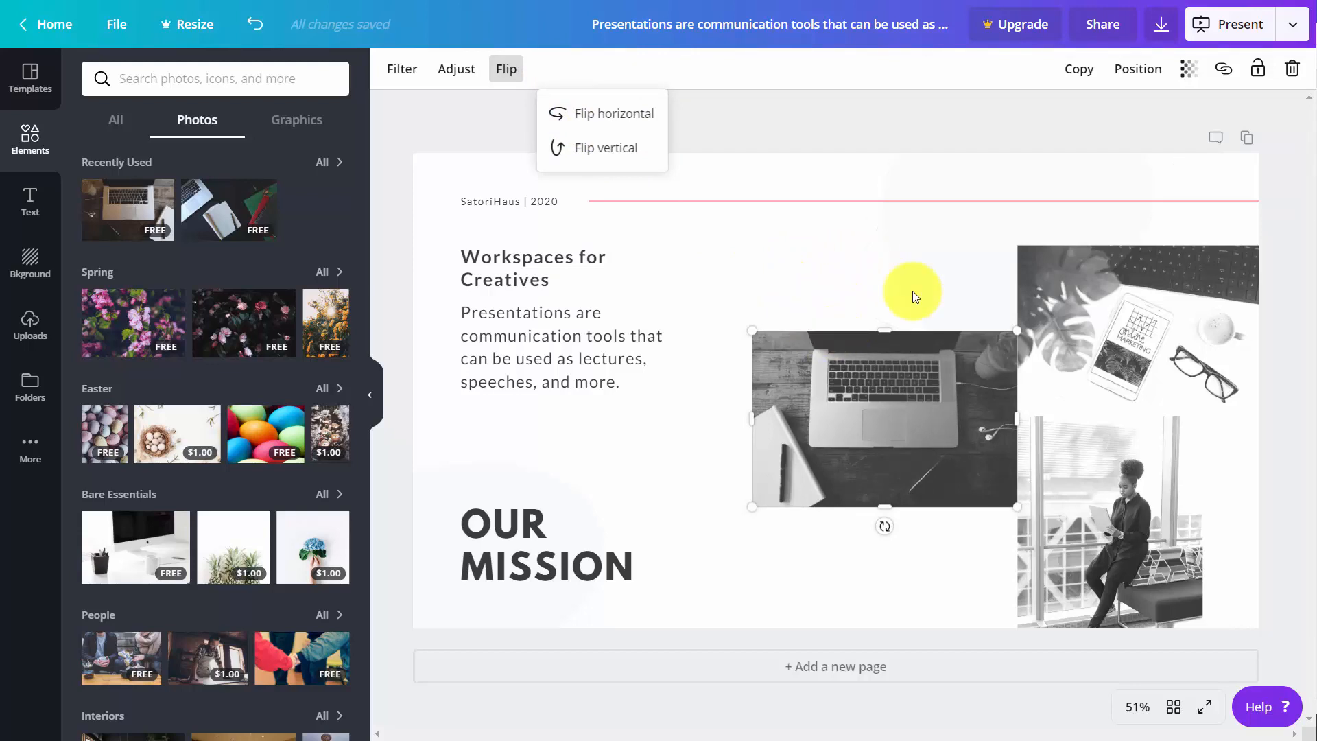
# - Try duplicating the laptop photo and aligning it to the top of the page, deleting the copy and undoing the alignment
pyautogui.click(1072, 74)
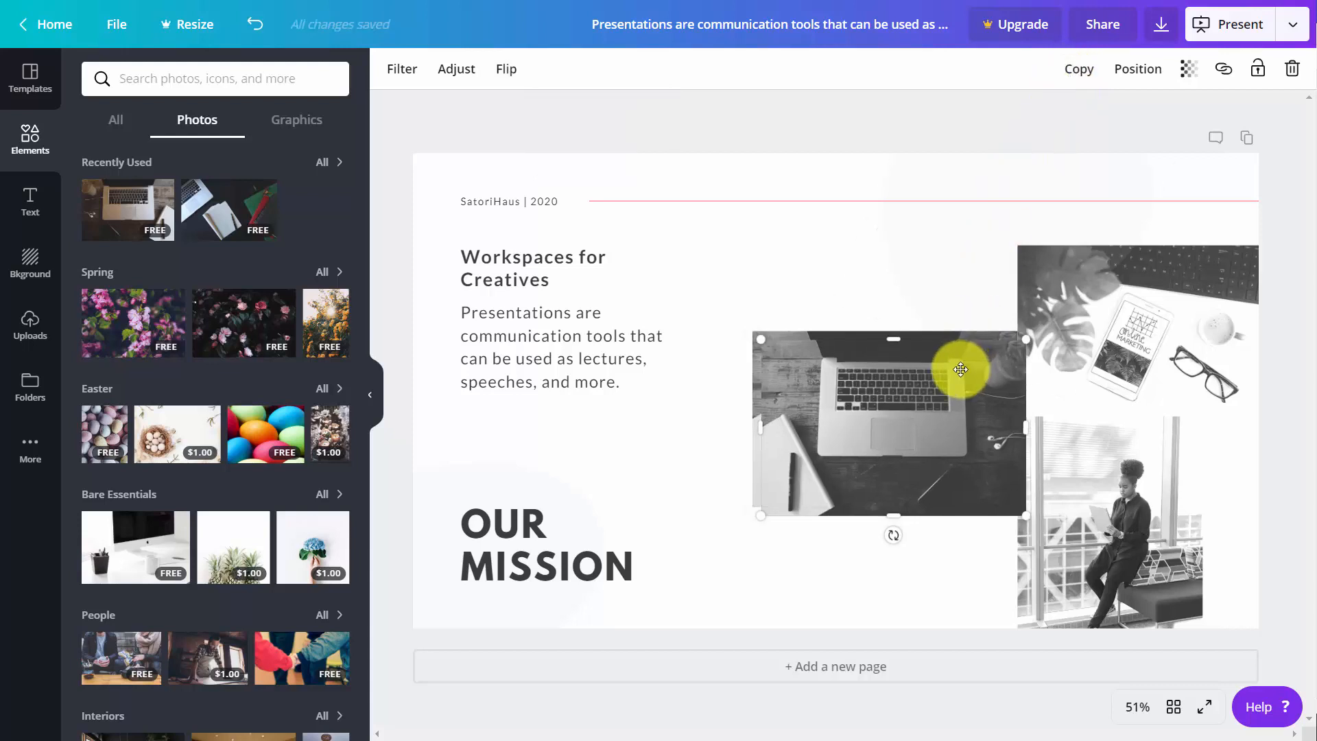
pyautogui.press('Delete')
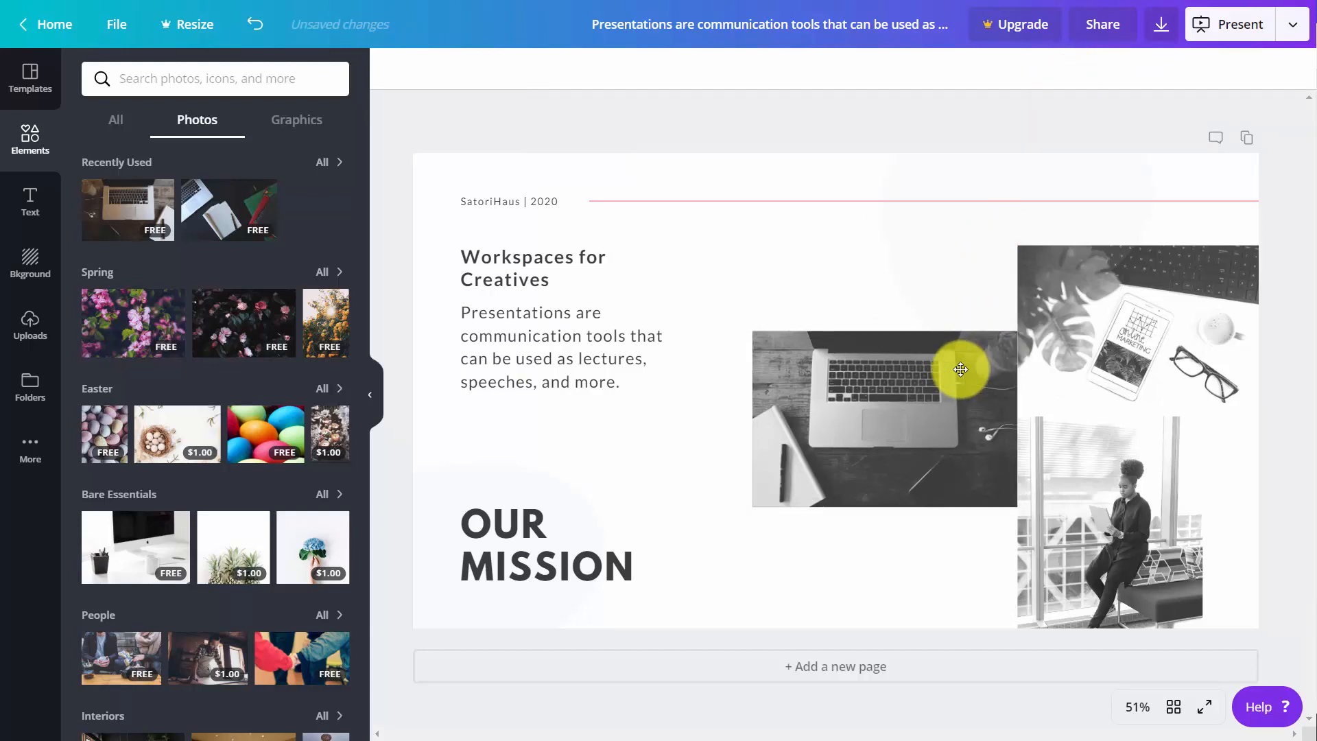
pyautogui.click(899, 421)
pyautogui.click(1128, 69)
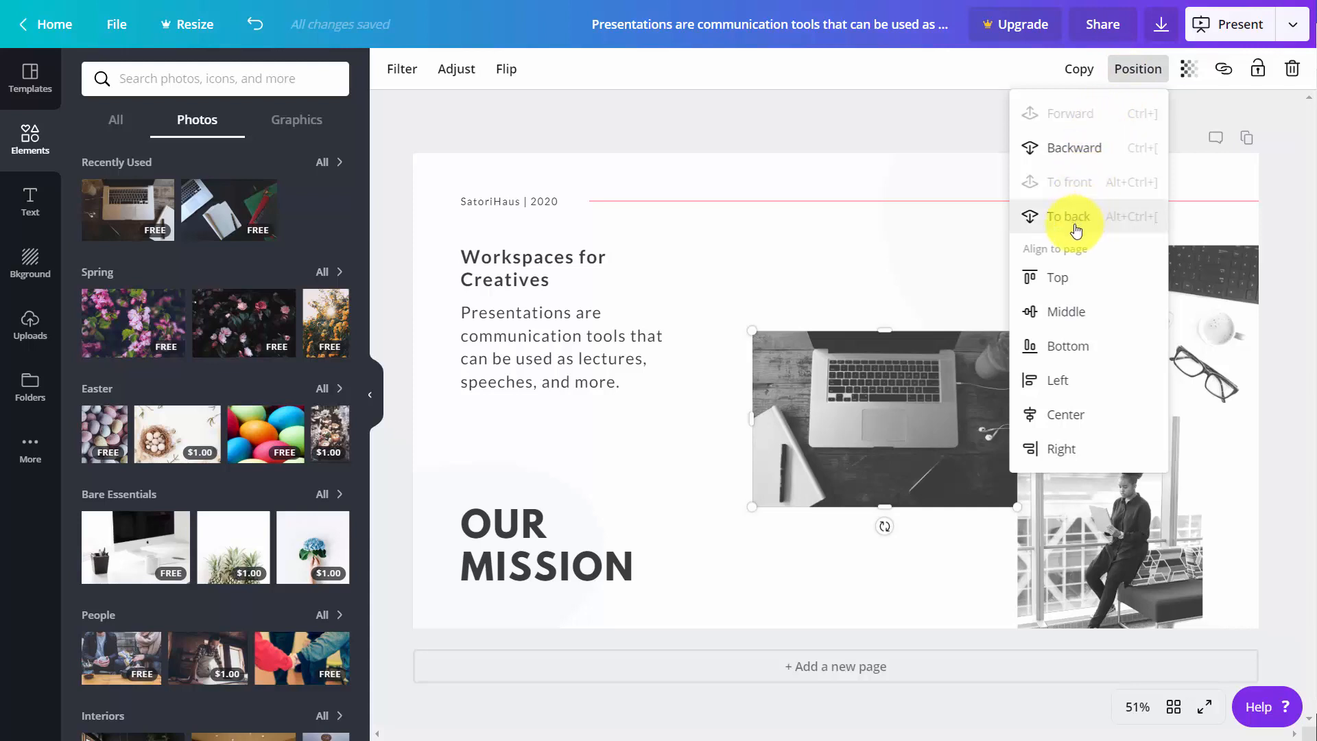
pyautogui.click(1062, 284)
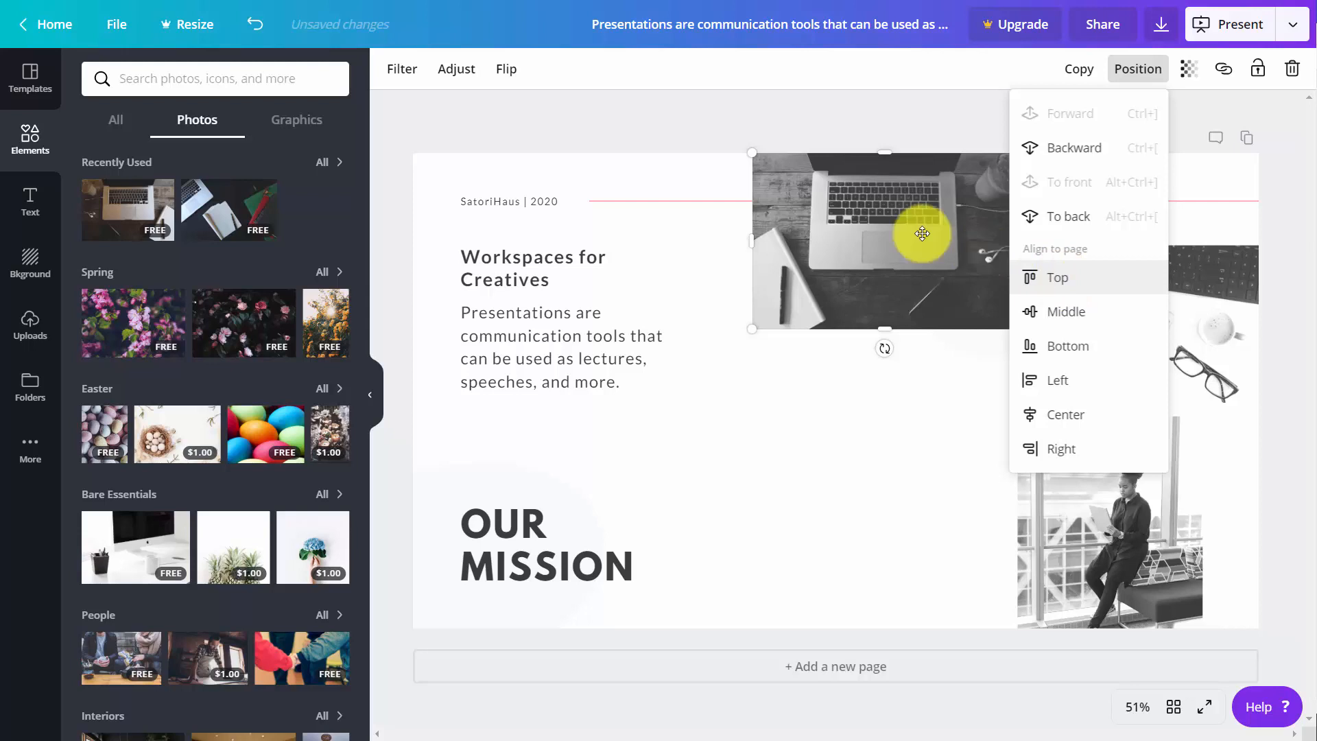
pyautogui.click(264, 36)
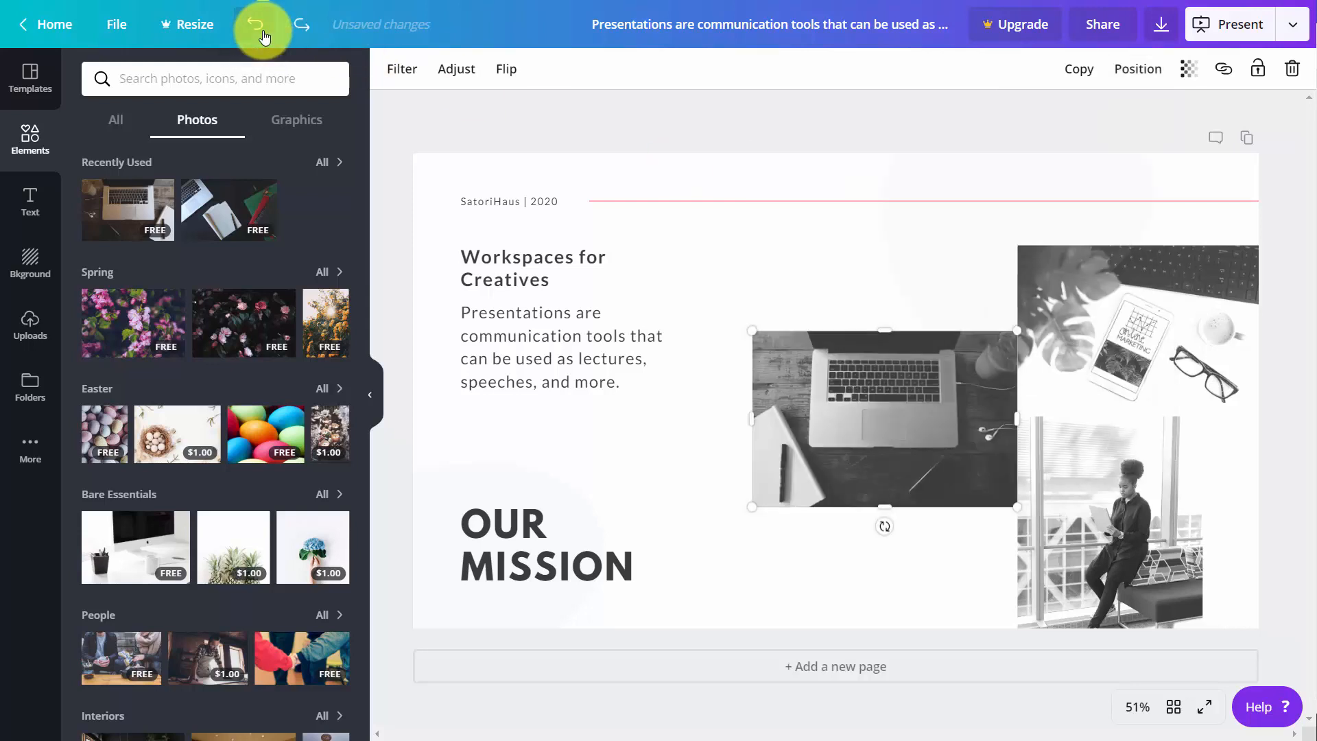
# - Try changing the laptop photo's transparency, return it to 100, and look at its external link option without applying a link
pyautogui.click(1190, 75)
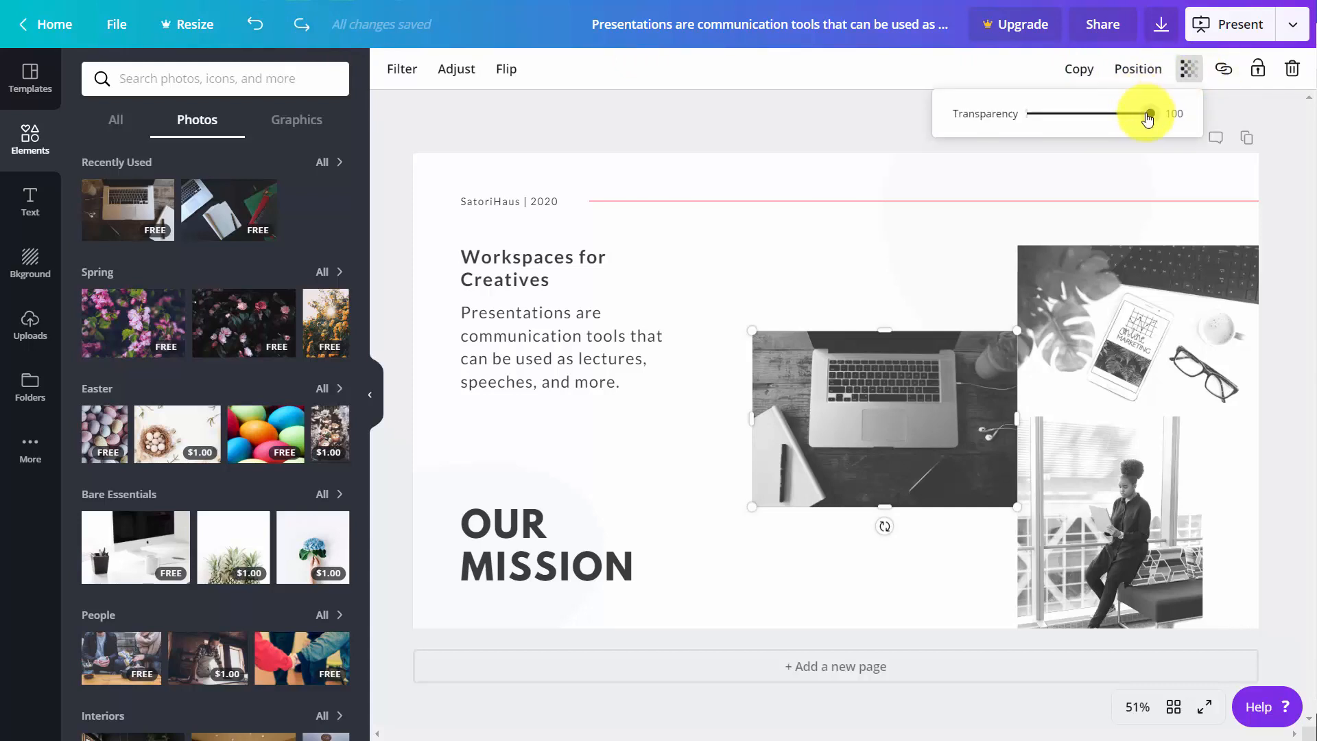
pyautogui.moveTo(1146, 113); pyautogui.dragTo(1181, 115)
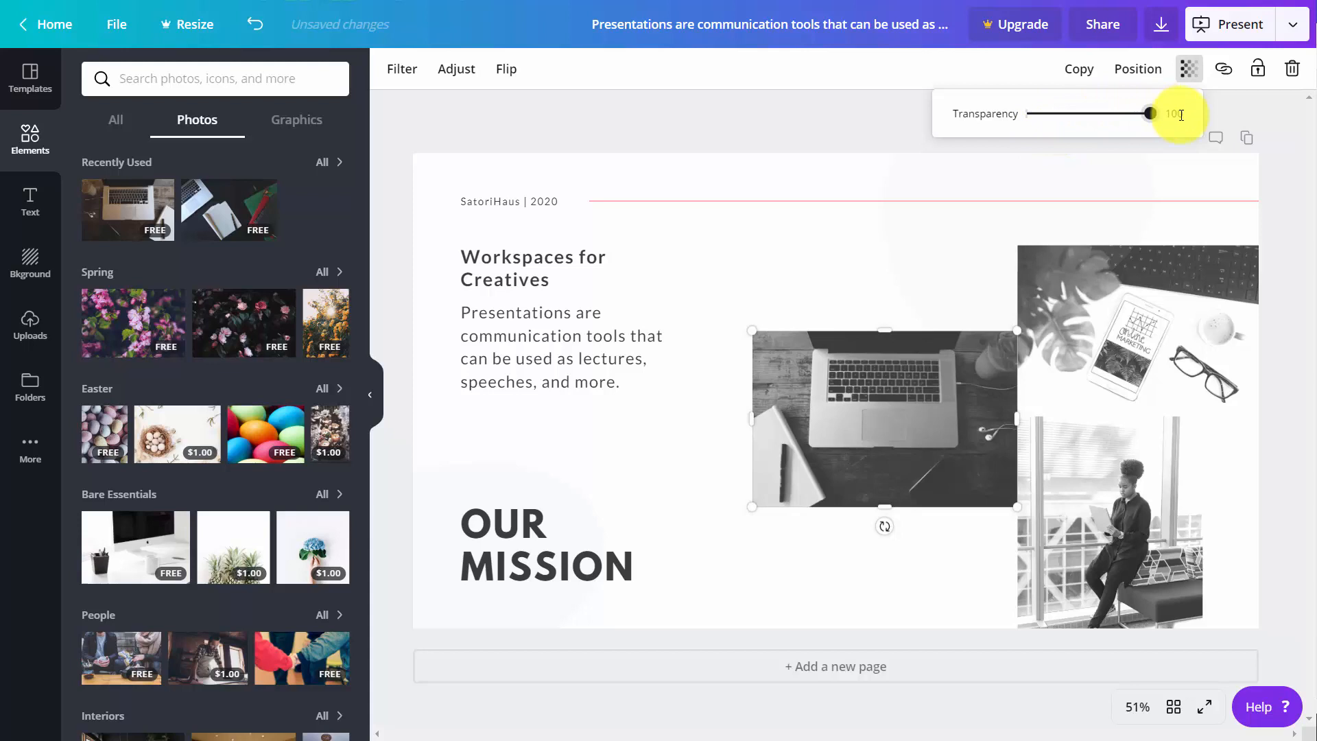
pyautogui.click(1223, 71)
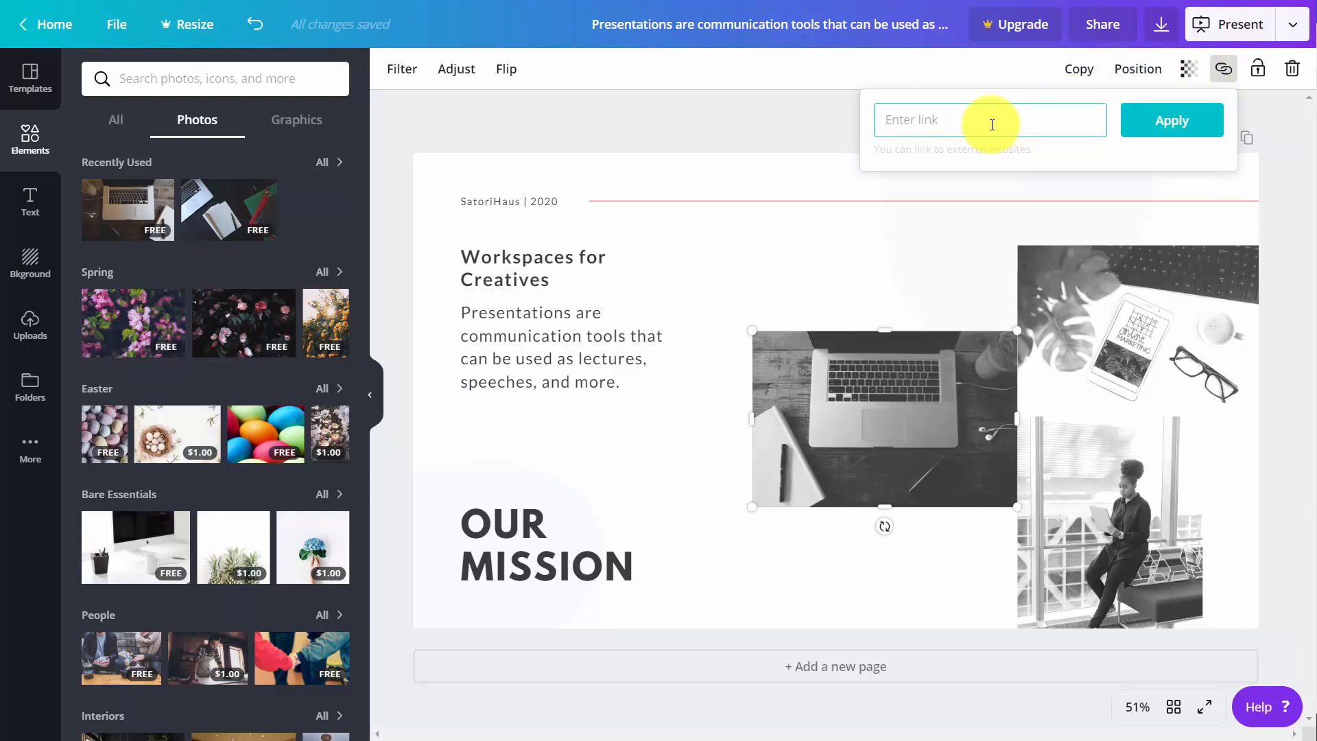
pyautogui.click(841, 194)
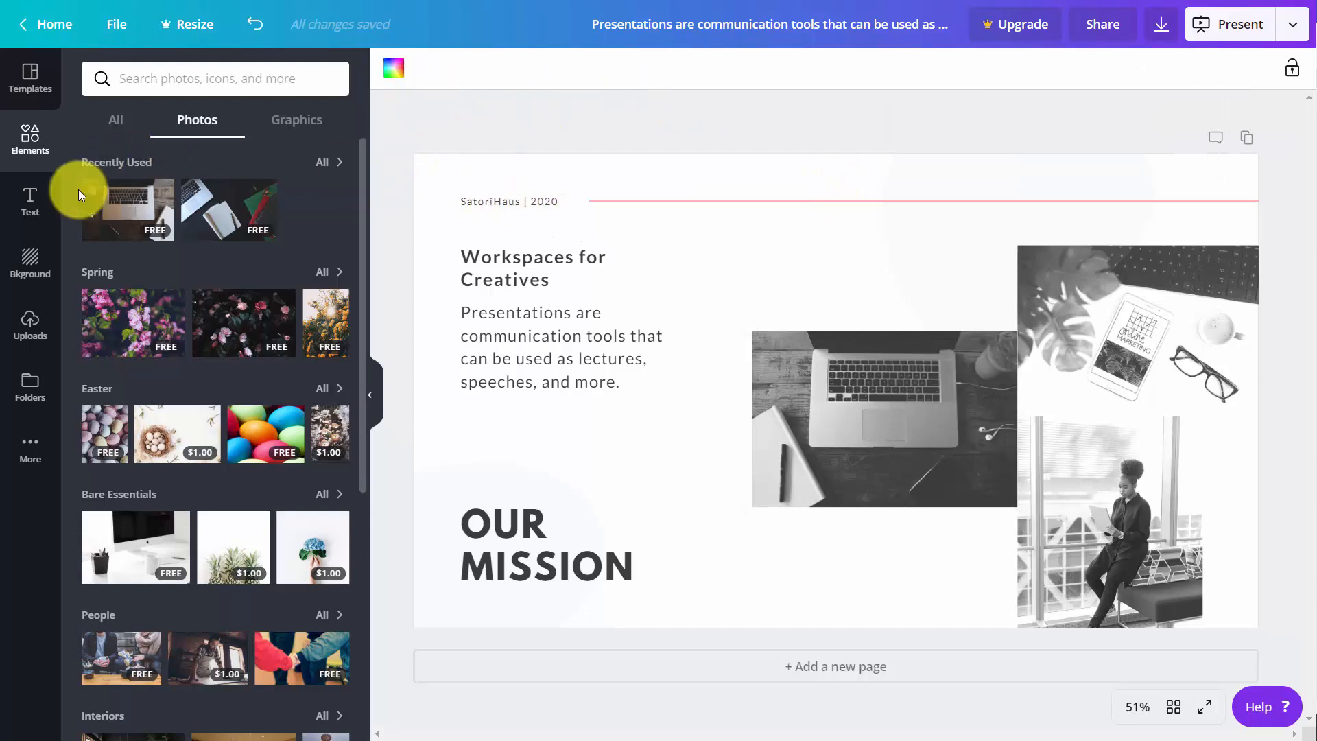
# - Add a default heading text box to the slide and undo it
pyautogui.click(30, 203)
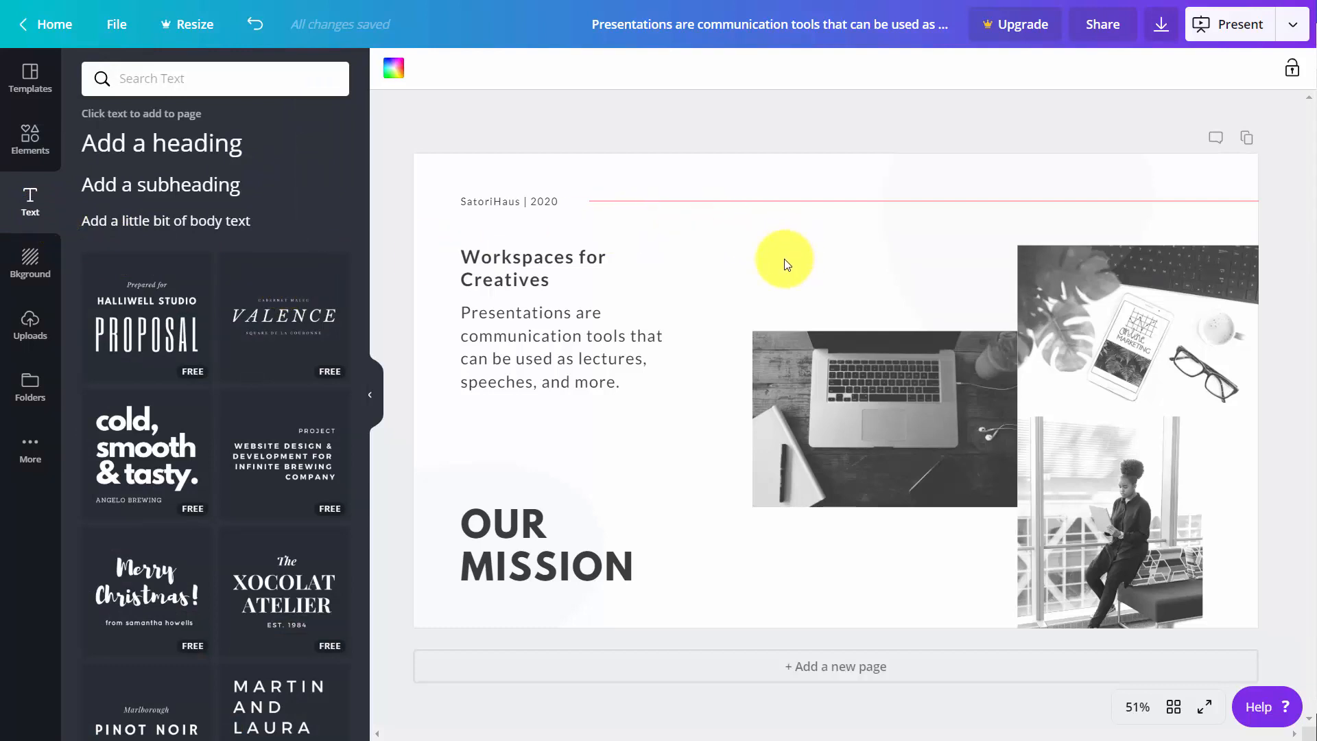
pyautogui.click(190, 151)
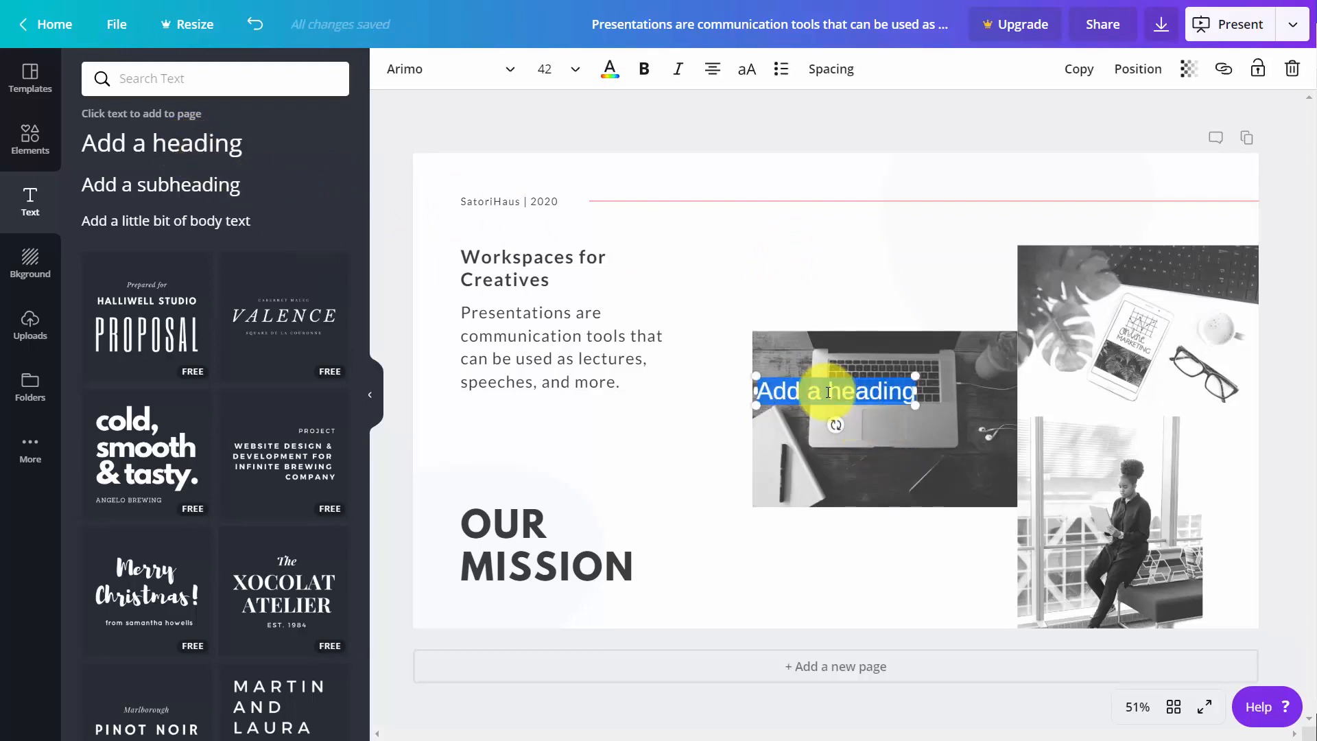
pyautogui.click(254, 24)
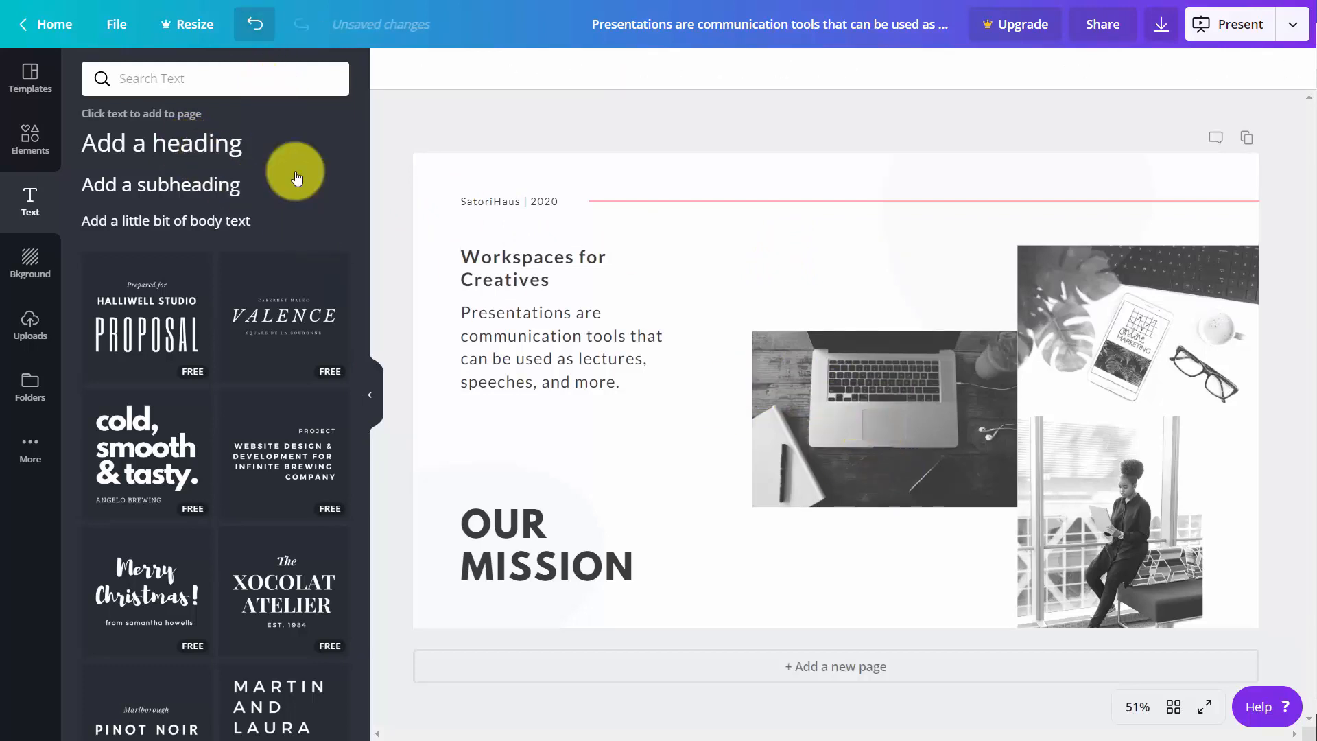
# - Insert the free "Valence" text combination, move it above the laptop photo, and select its large VALENCE line
pyautogui.click(286, 317)
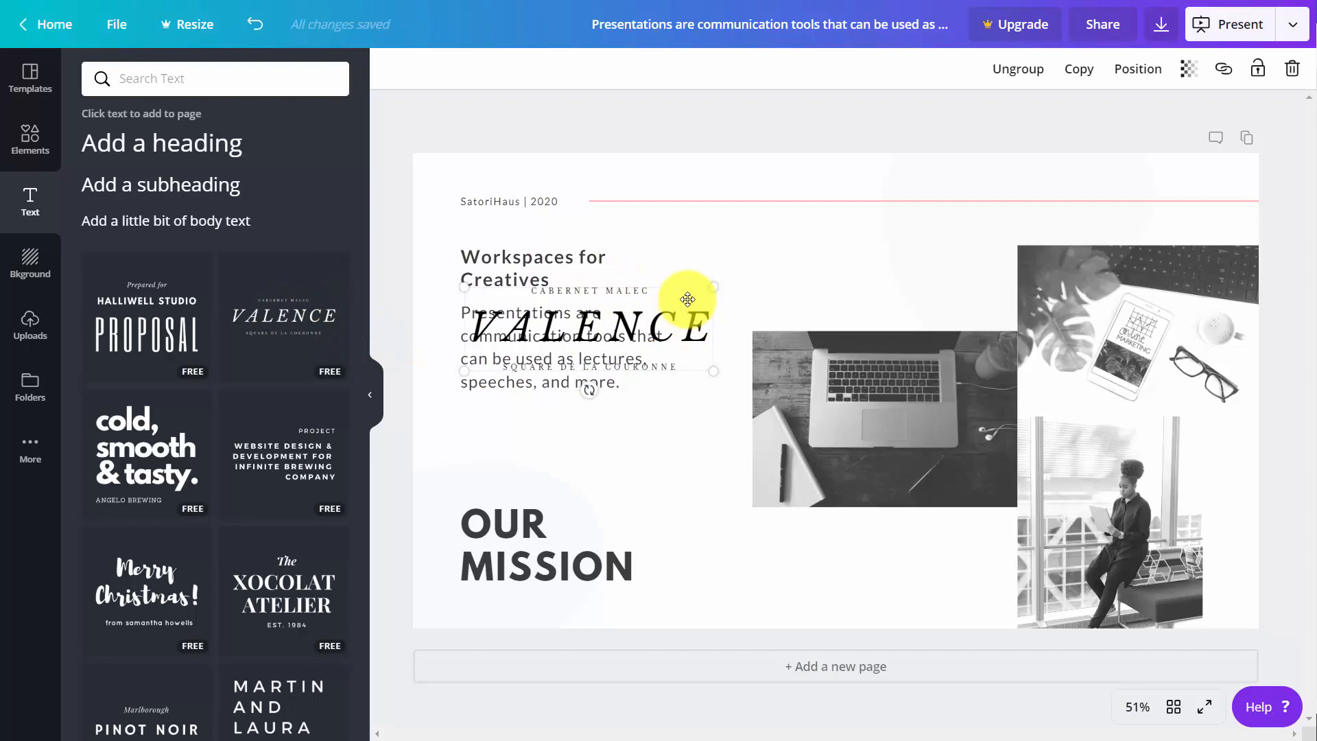
pyautogui.moveTo(684, 300); pyautogui.dragTo(907, 233)
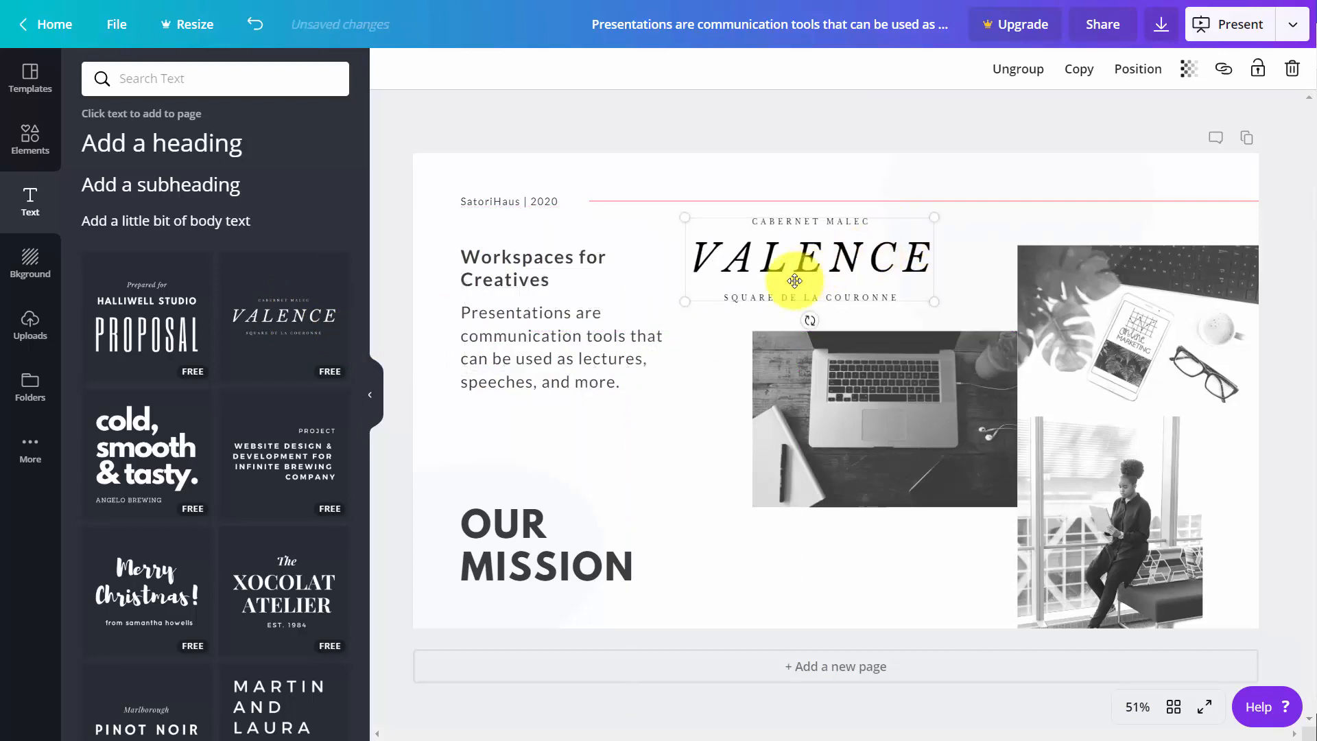
pyautogui.click(752, 256)
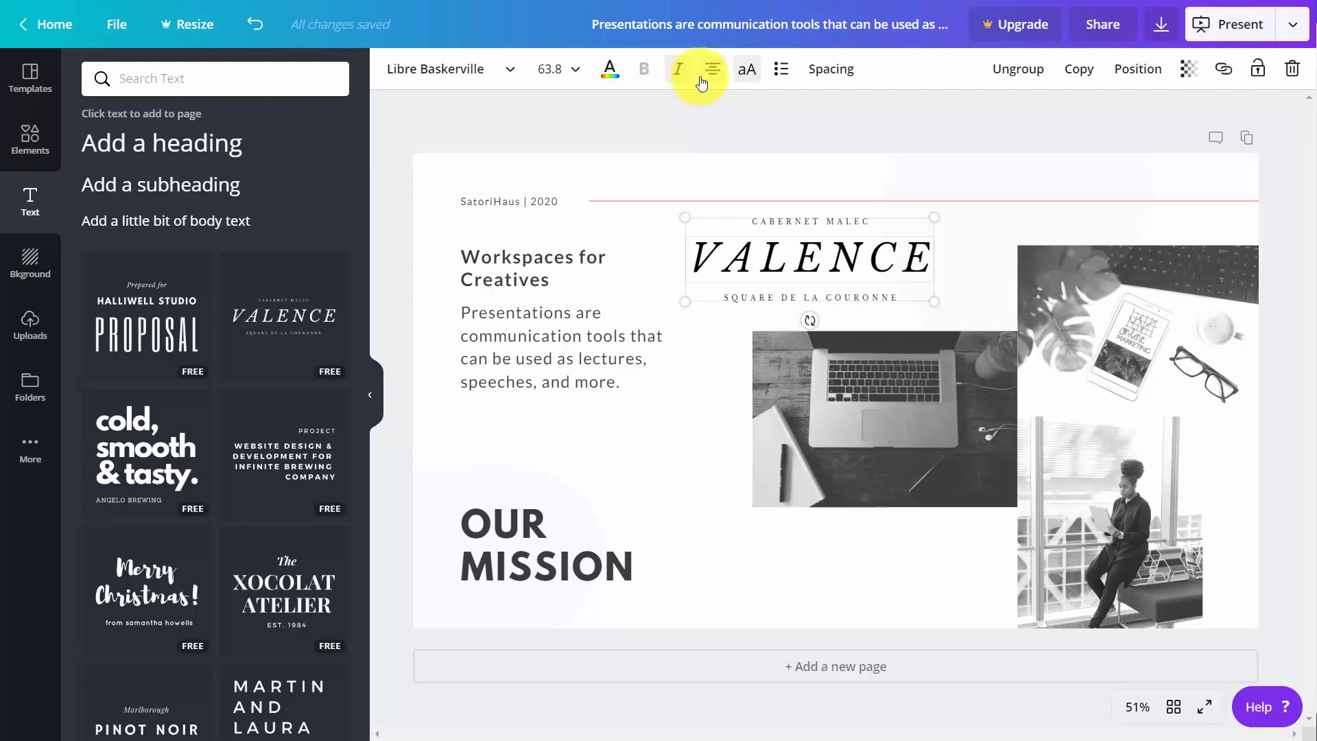
# - Select the "Workspaces for Creatives" heading text and look at its external link option without applying a link
pyautogui.doubleClick(484, 259)
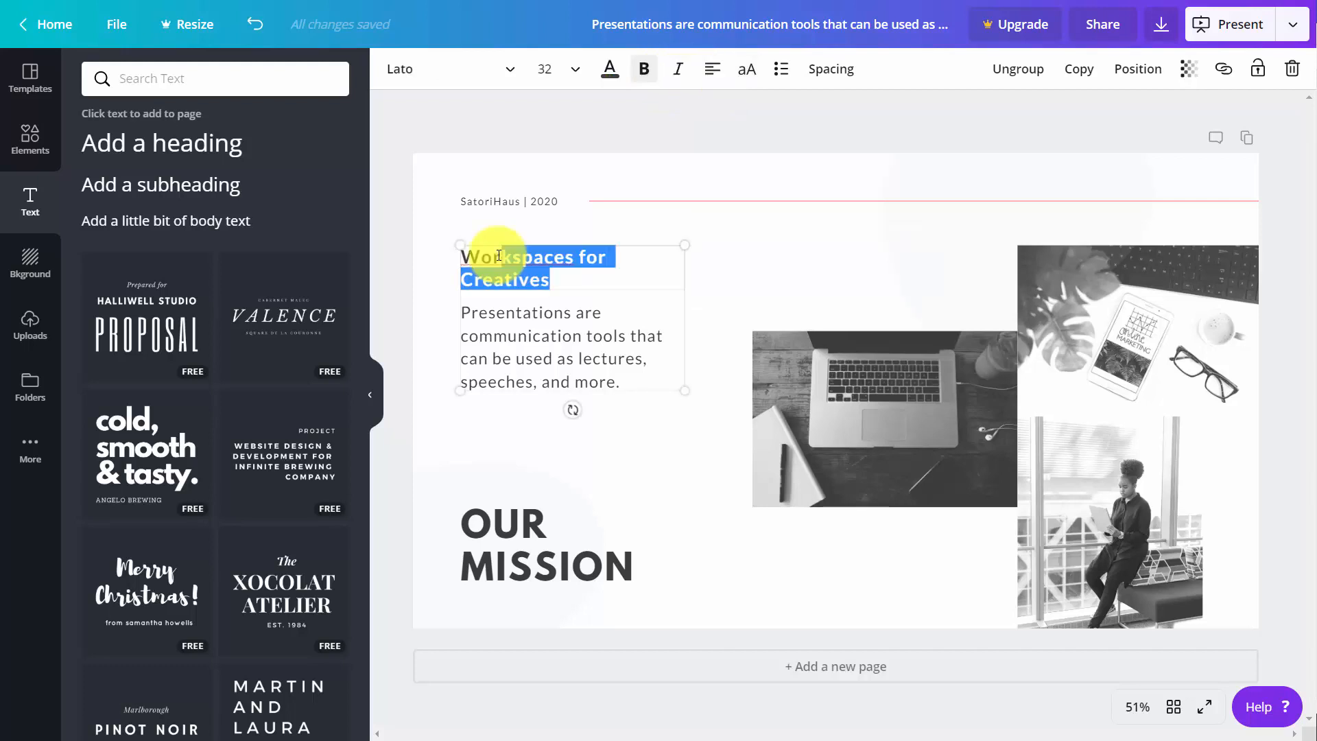
pyautogui.click(1223, 69)
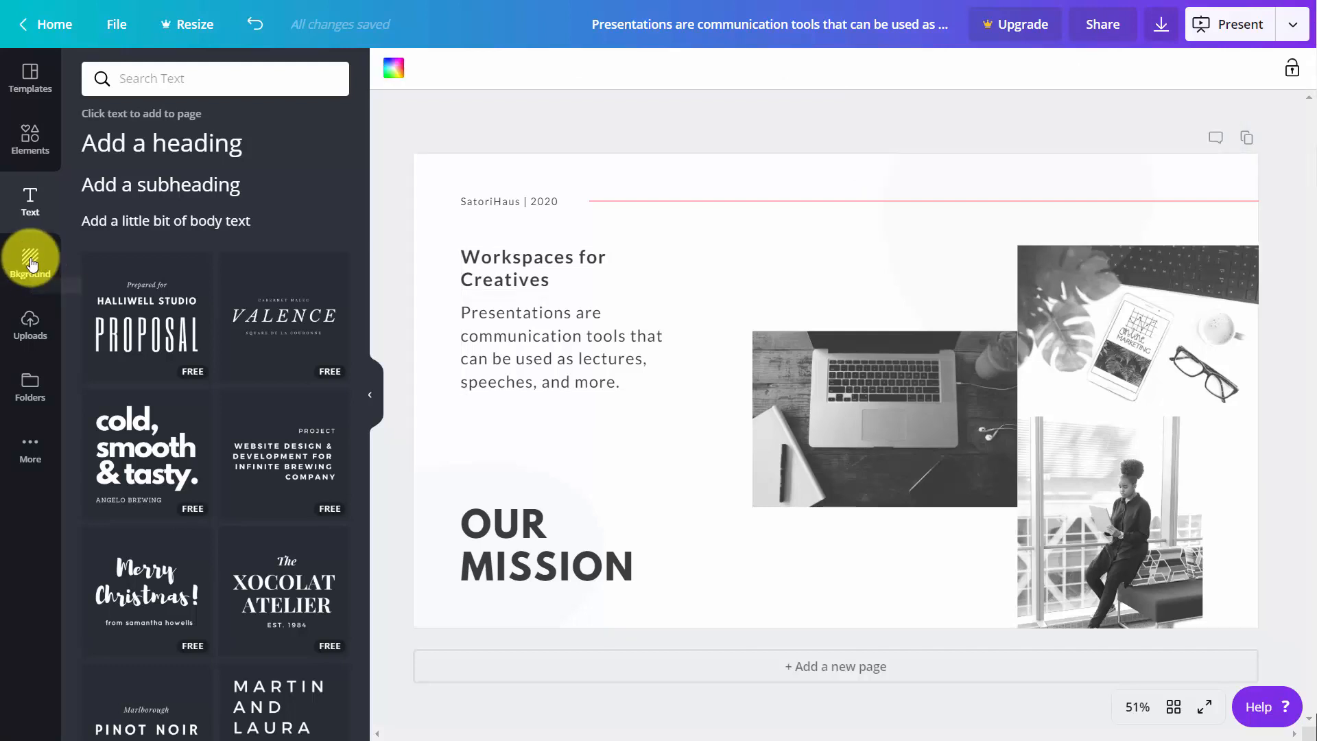
# - Try the purple brand color #b544a6 as the slide's background color and undo it
pyautogui.click(29, 265)
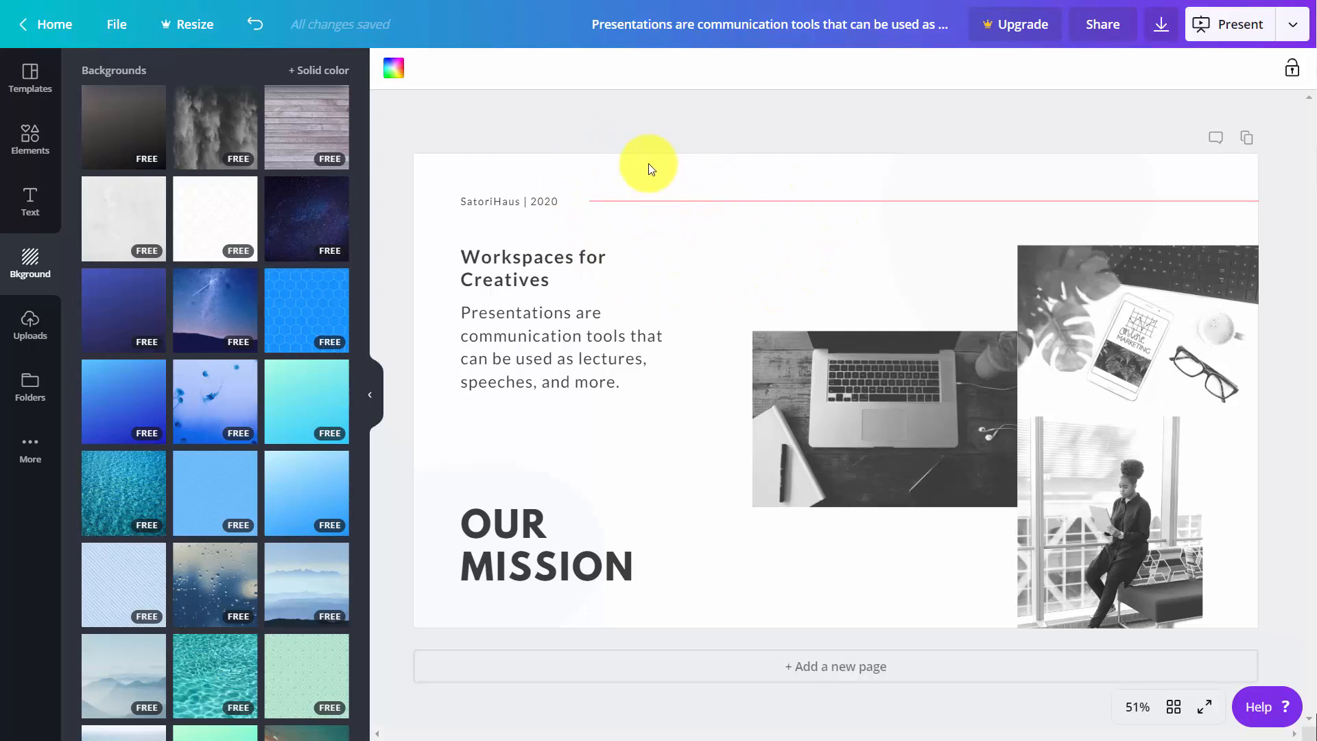
pyautogui.click(395, 72)
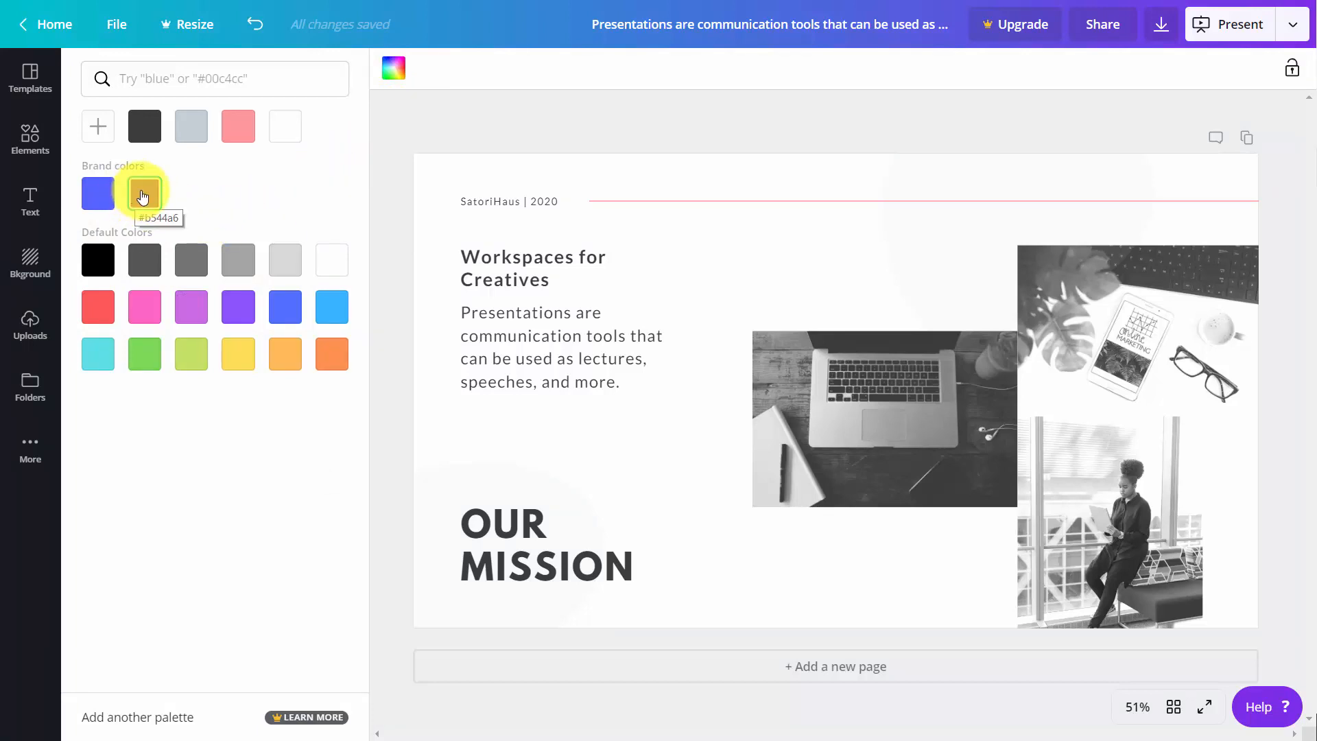
pyautogui.click(142, 197)
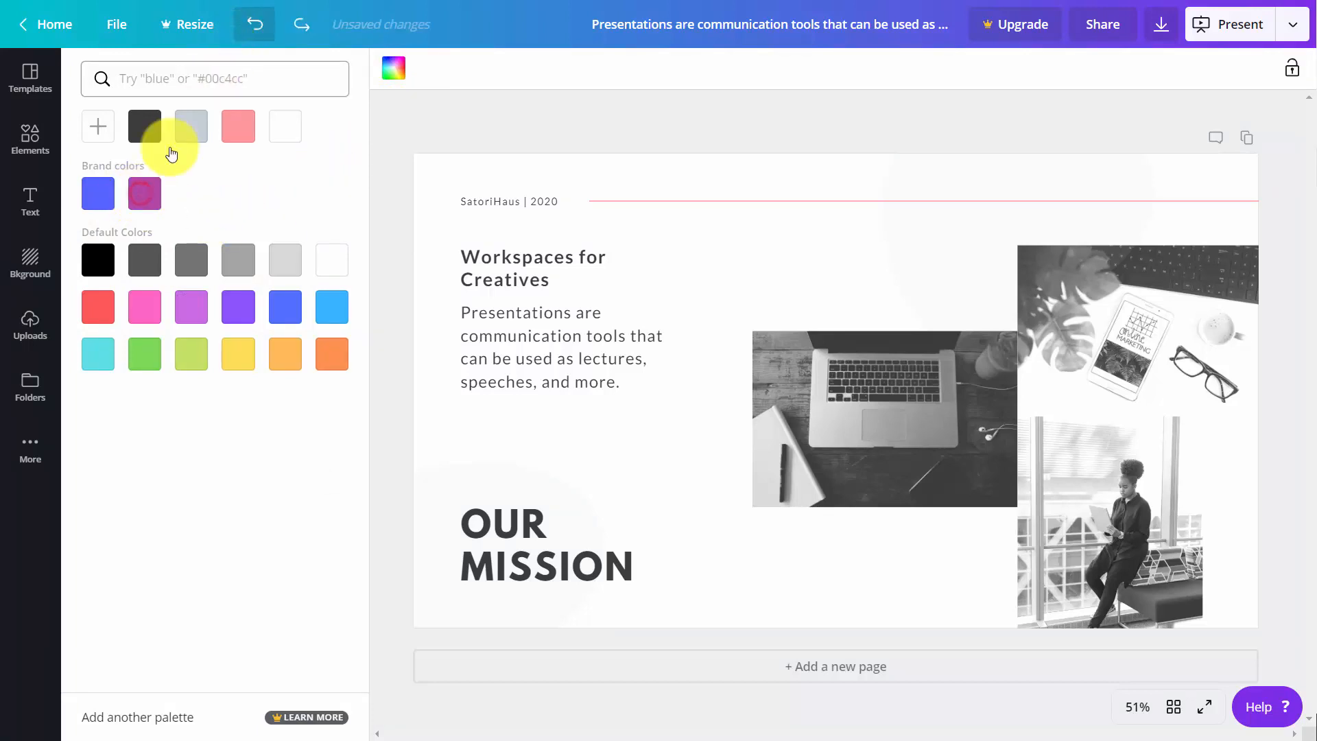
# - Apply the free blue hexagon-pattern background to the slide and recolor it with the document palette's pink
pyautogui.click(28, 268)
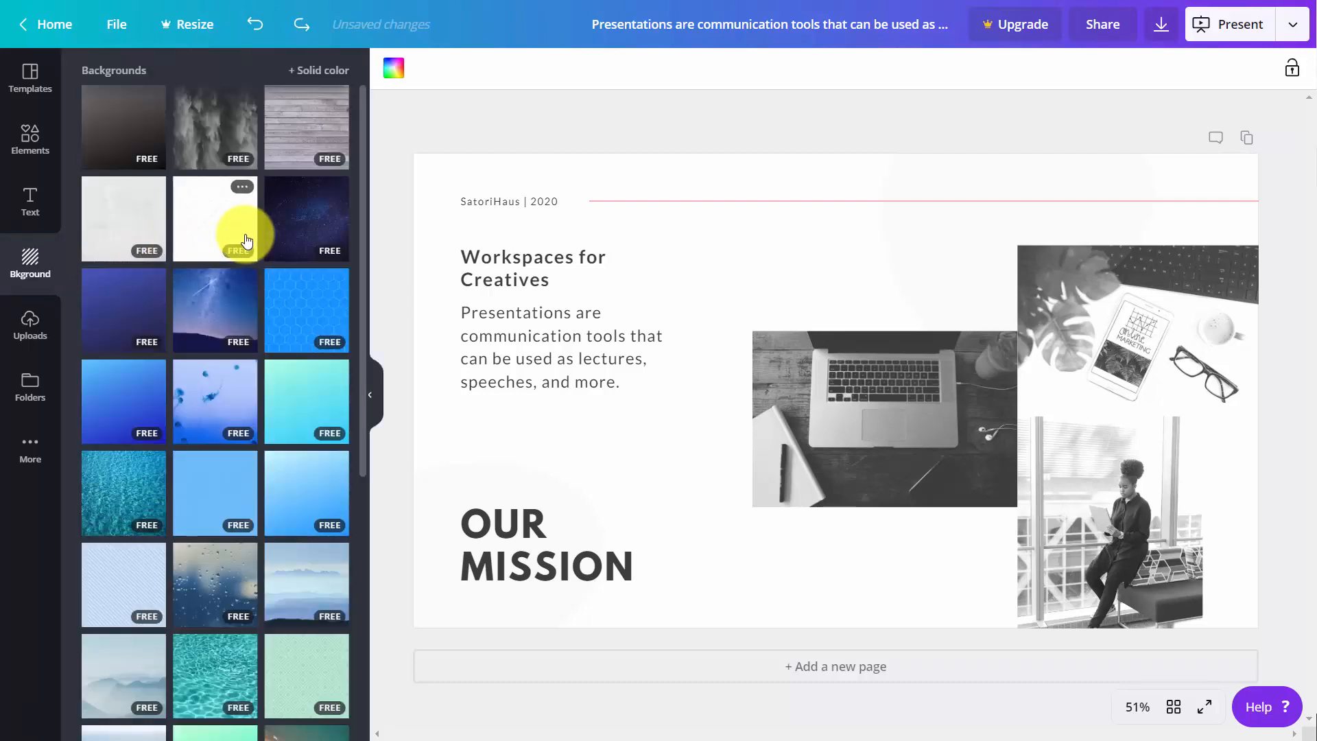
pyautogui.scroll(-4, 240, 243)
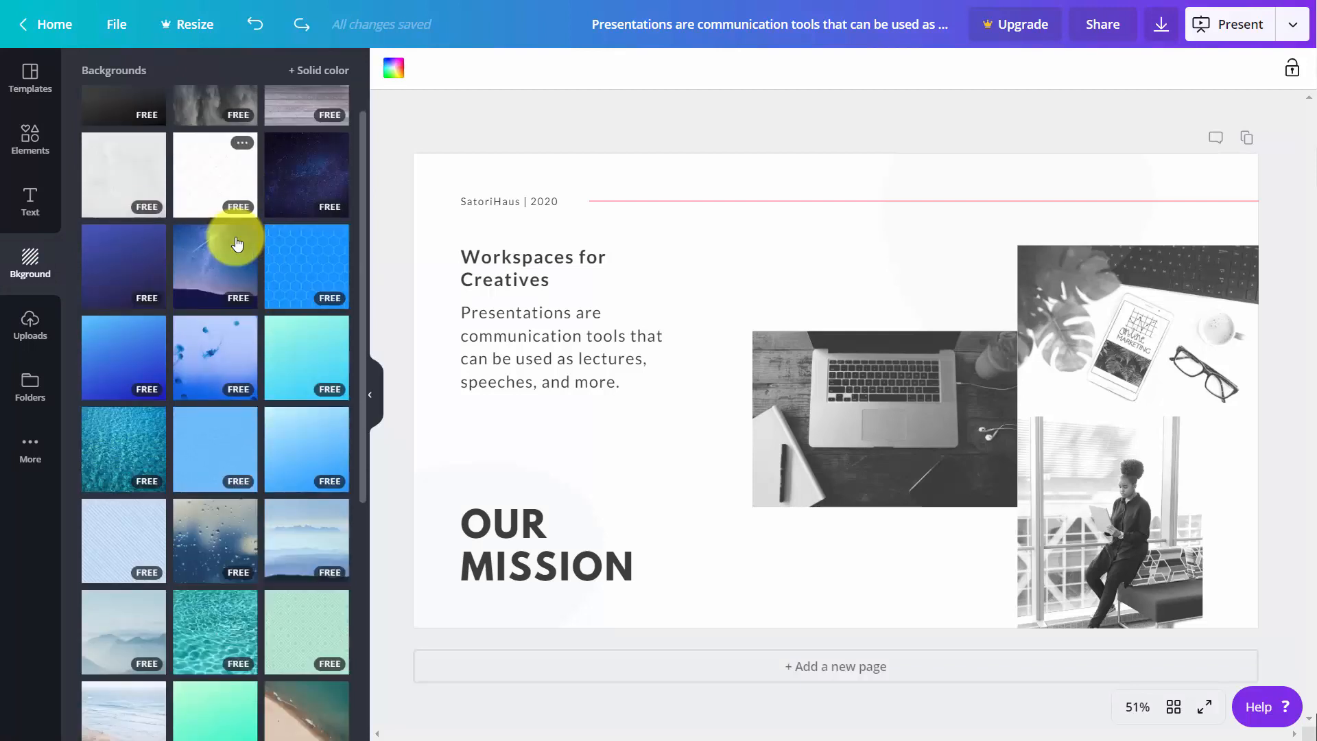
pyautogui.scroll(4, 234, 249)
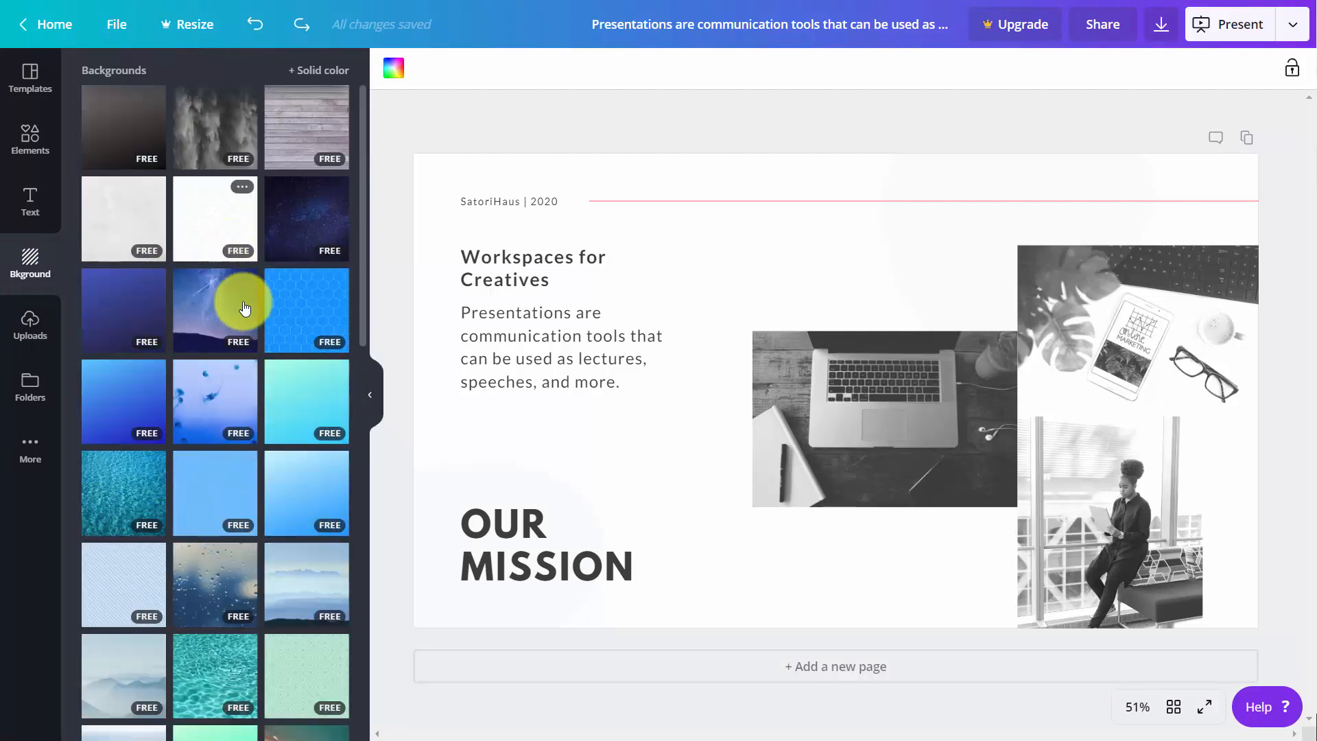
pyautogui.click(293, 302)
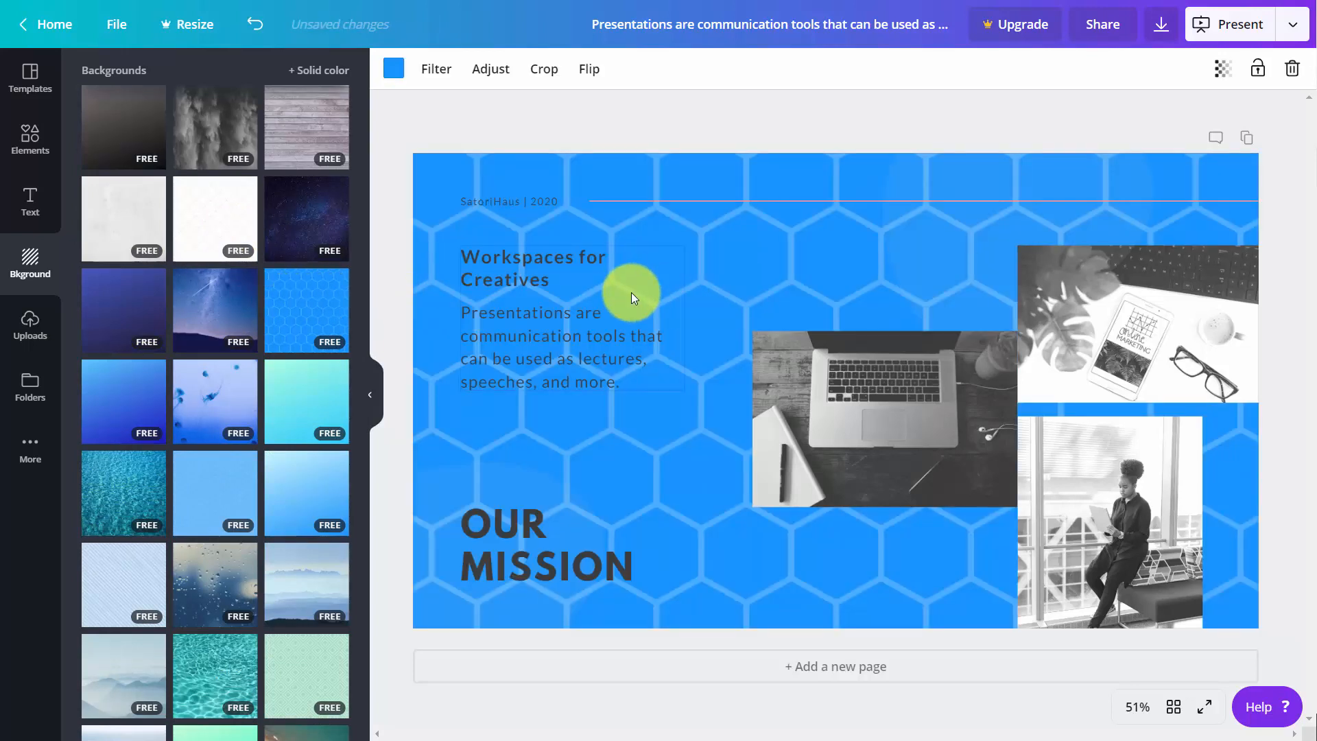
pyautogui.click(395, 71)
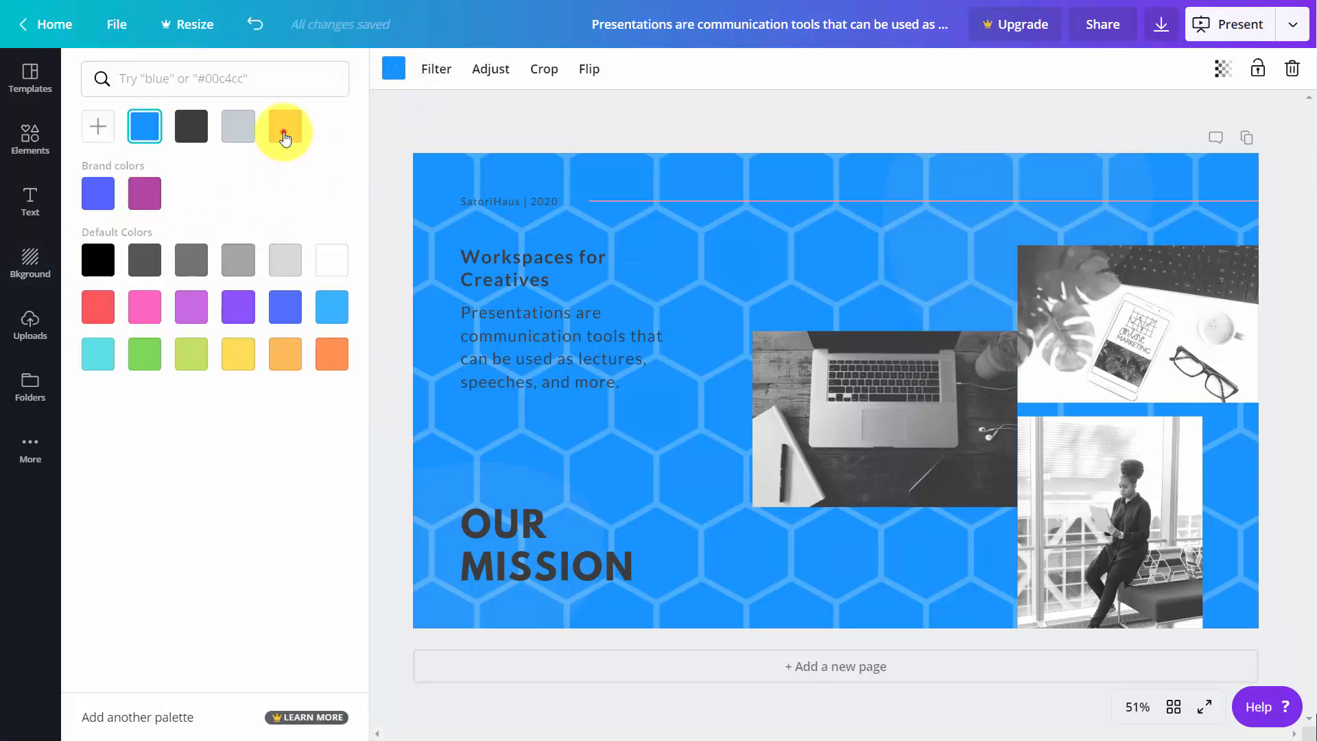
pyautogui.click(286, 130)
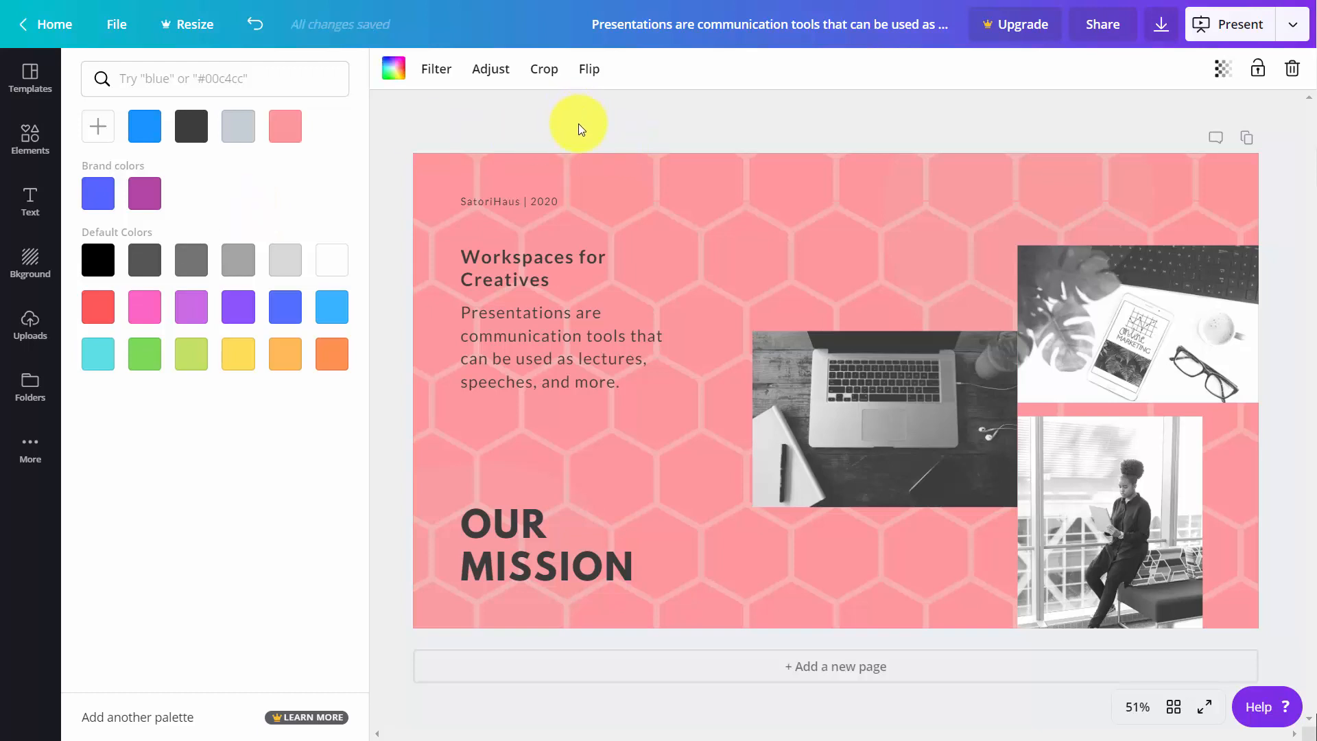
# - Try the hexagon background's transparency, leaving it at 100, and try the Greyscale and Street filters on the background
pyautogui.click(1224, 77)
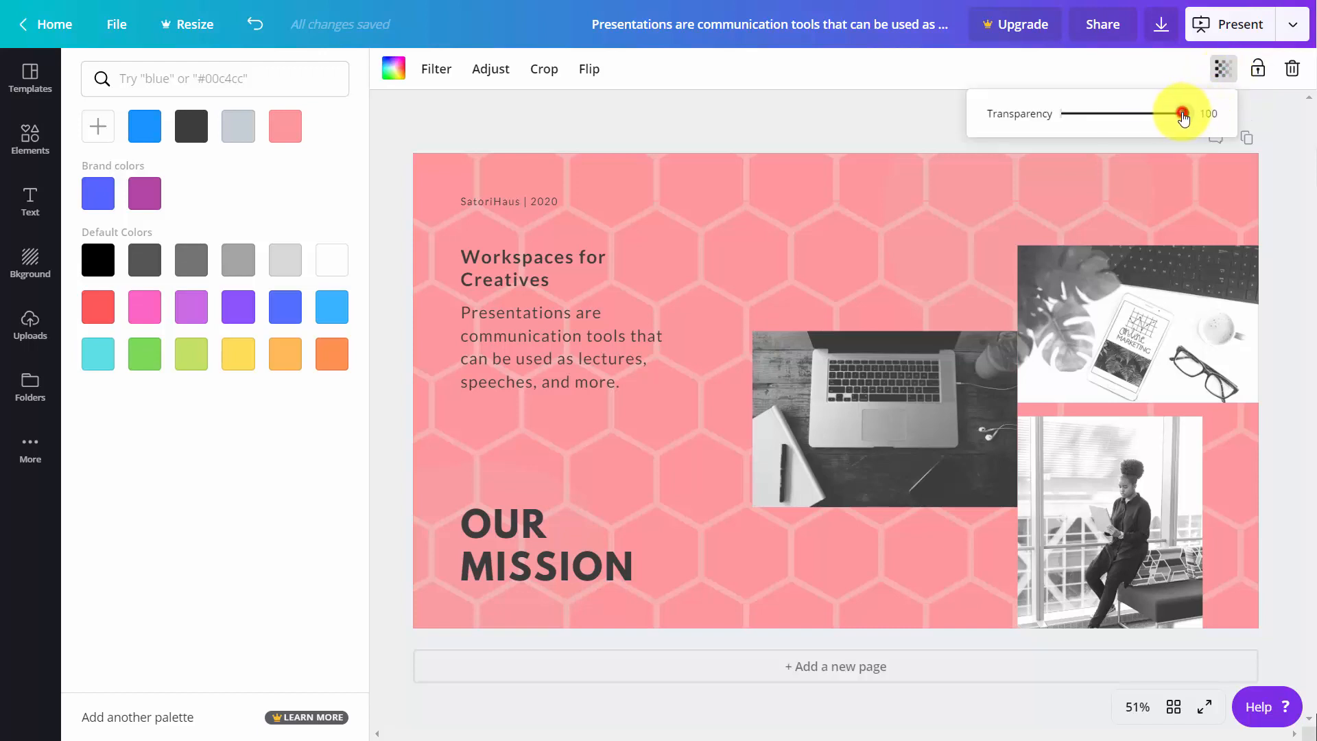
pyautogui.moveTo(1183, 117)
pyautogui.mouseDown()
pyautogui.moveTo(1058, 133)
pyautogui.moveTo(1204, 114)
pyautogui.mouseUp()
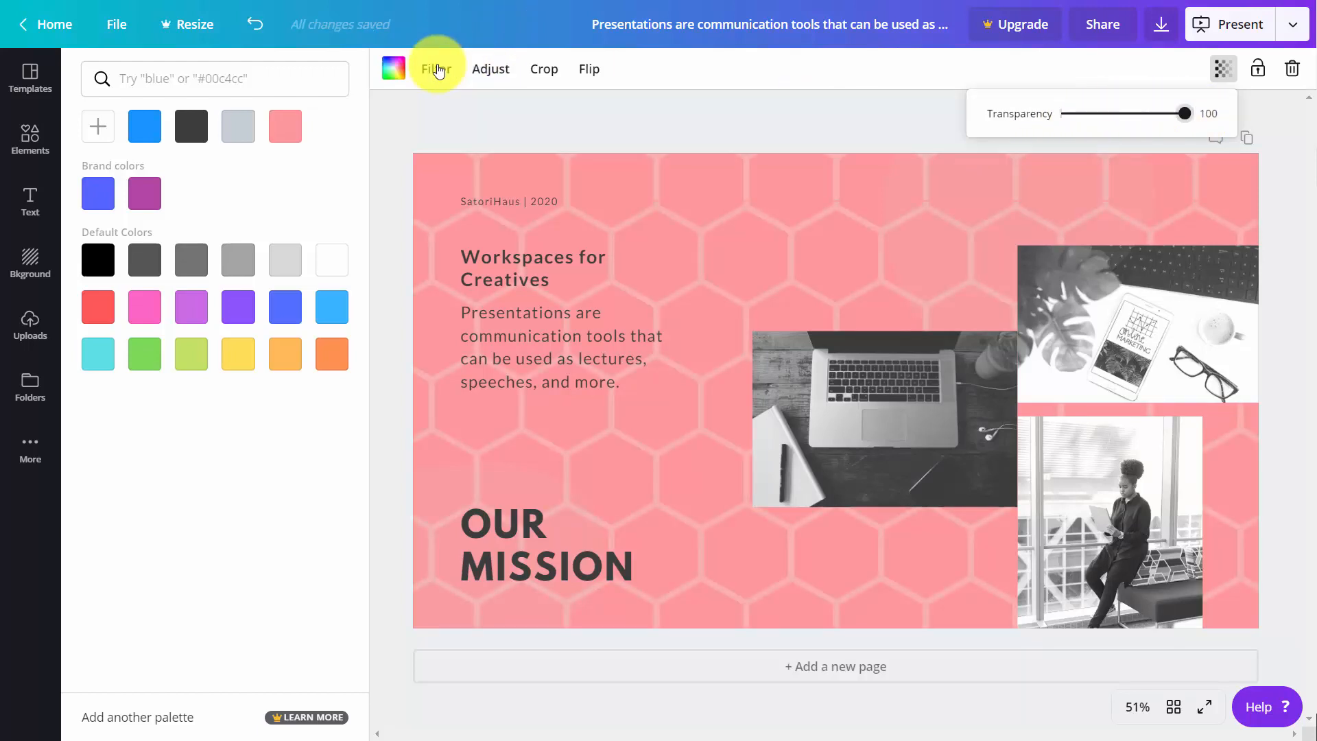
pyautogui.click(438, 72)
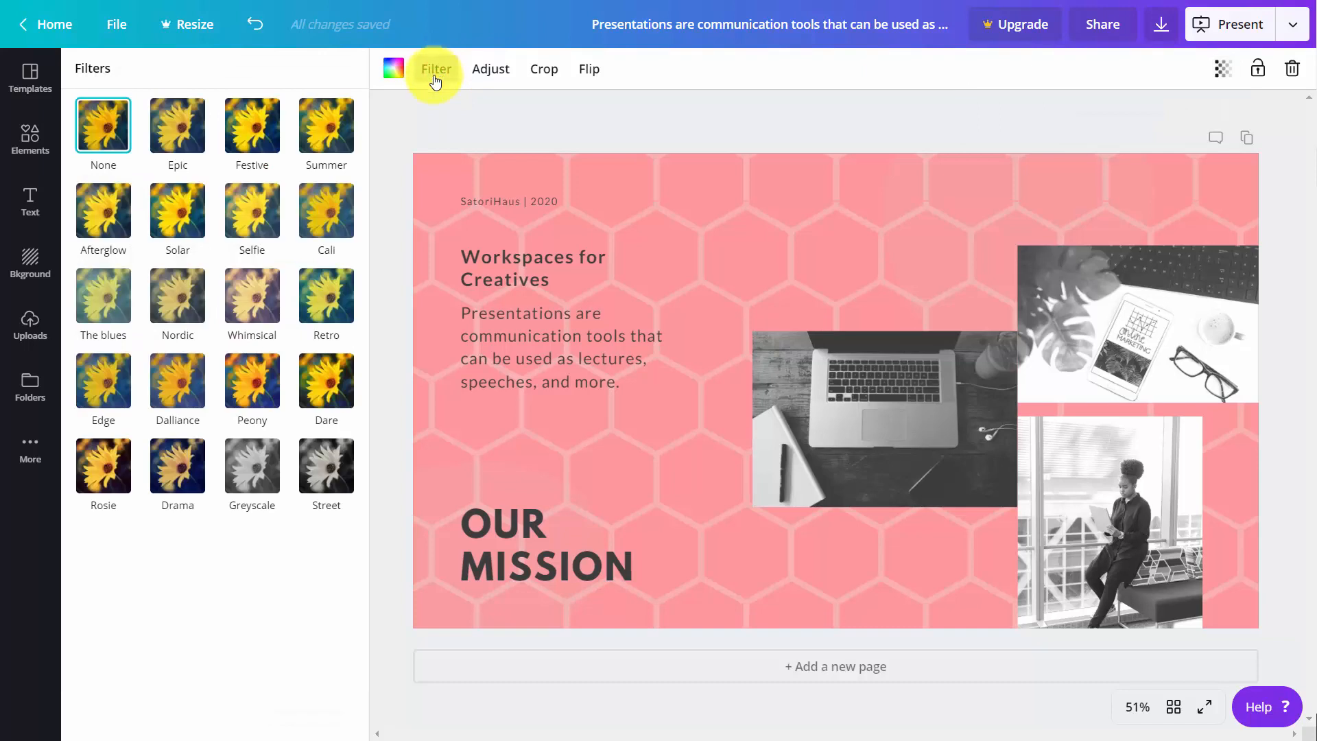
pyautogui.click(251, 476)
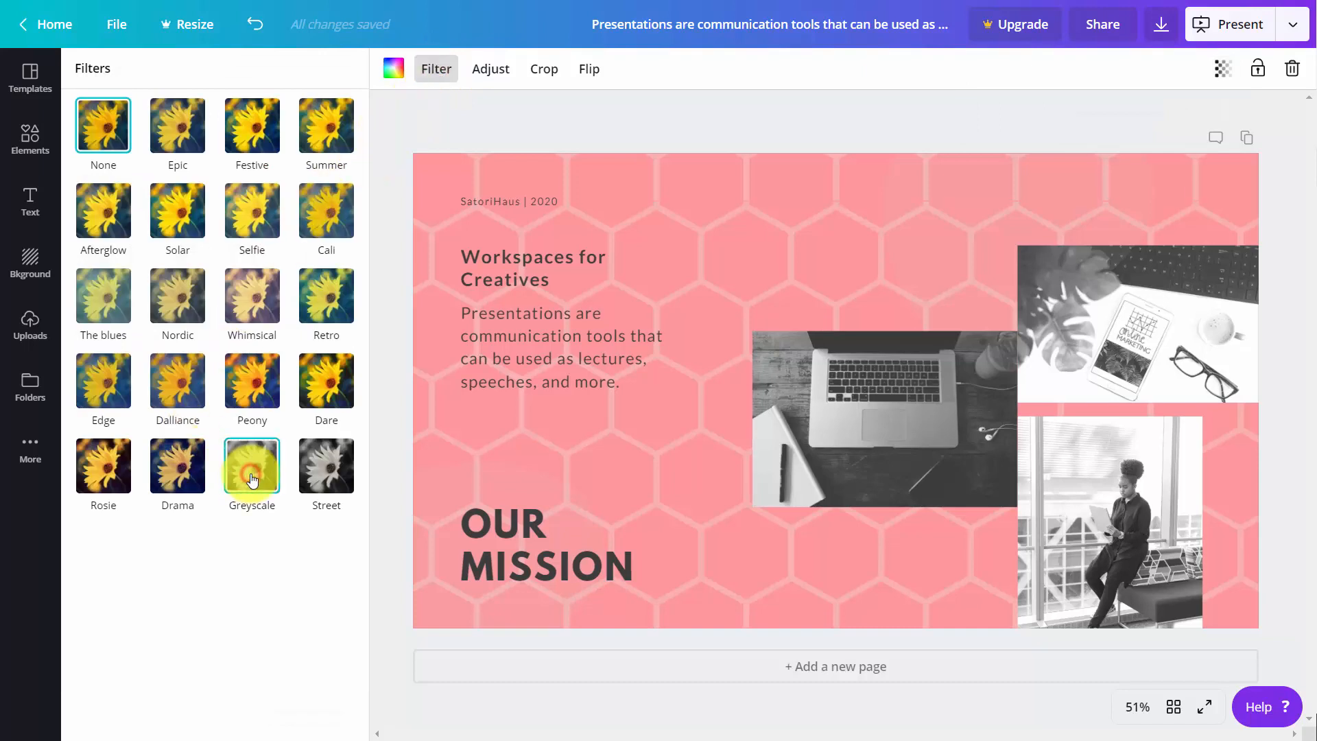
pyautogui.click(312, 482)
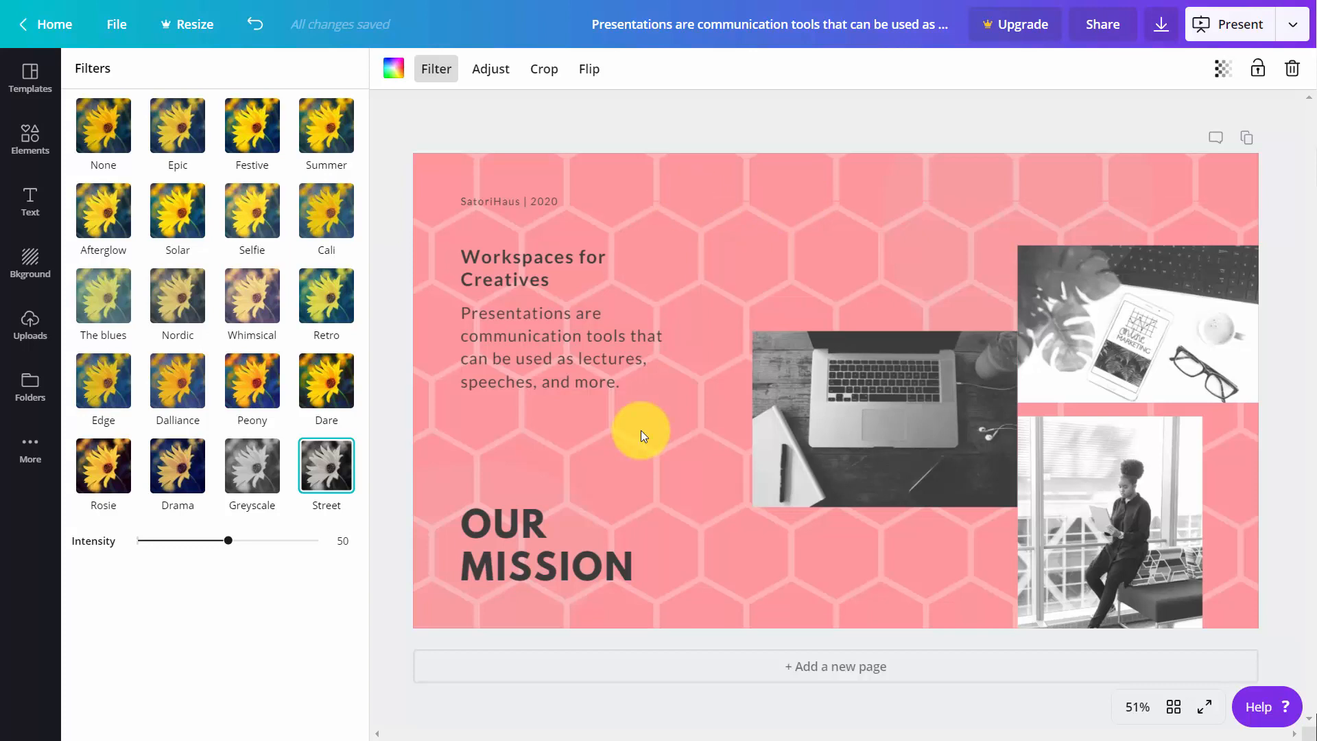
# - Replace the slide's hexagon background with the free light-to-dark blue gradient background and deselect it
pyautogui.click(30, 260)
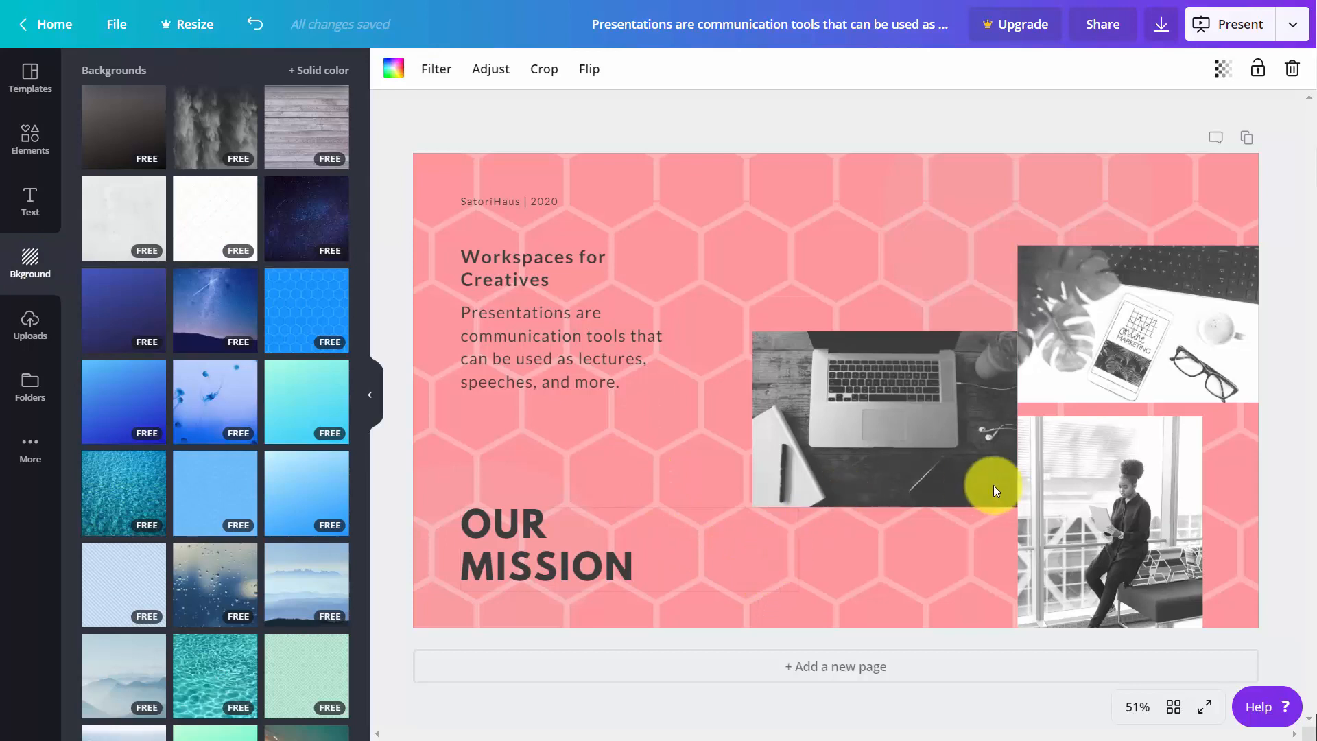
pyautogui.click(150, 408)
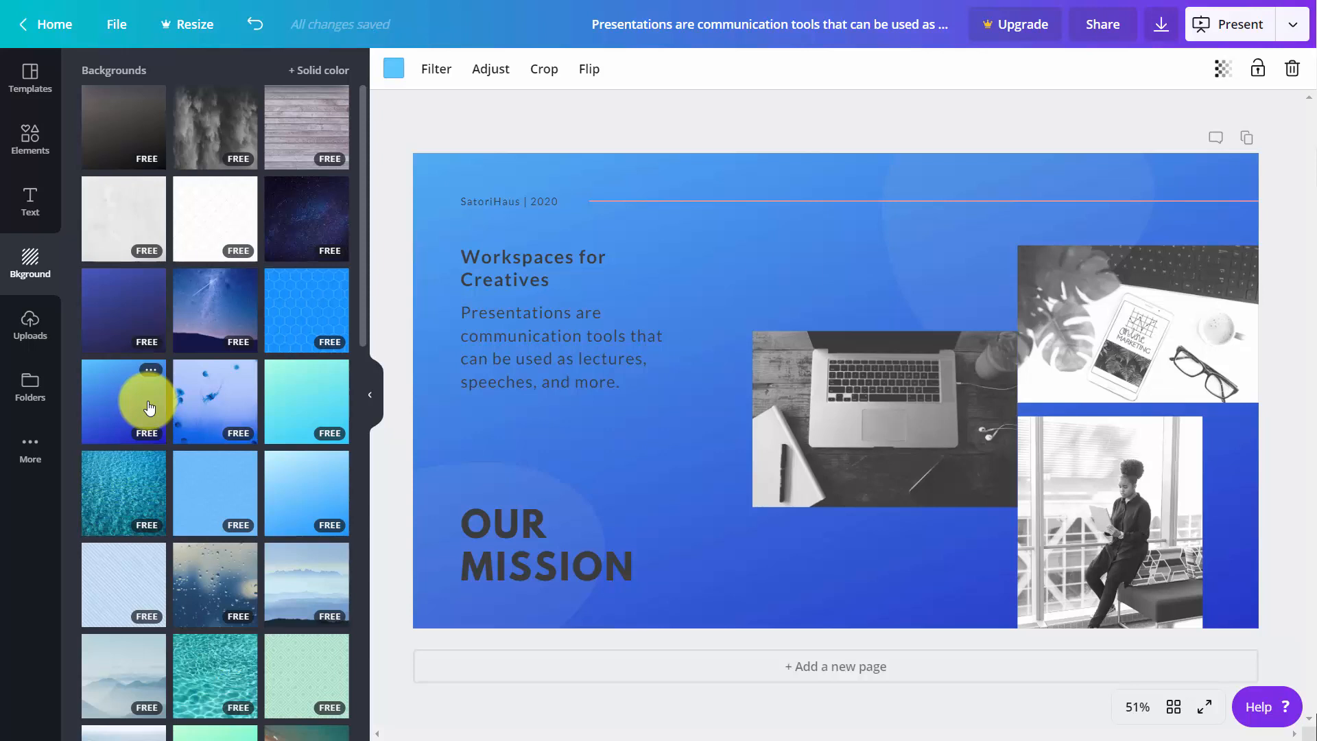
pyautogui.click(607, 126)
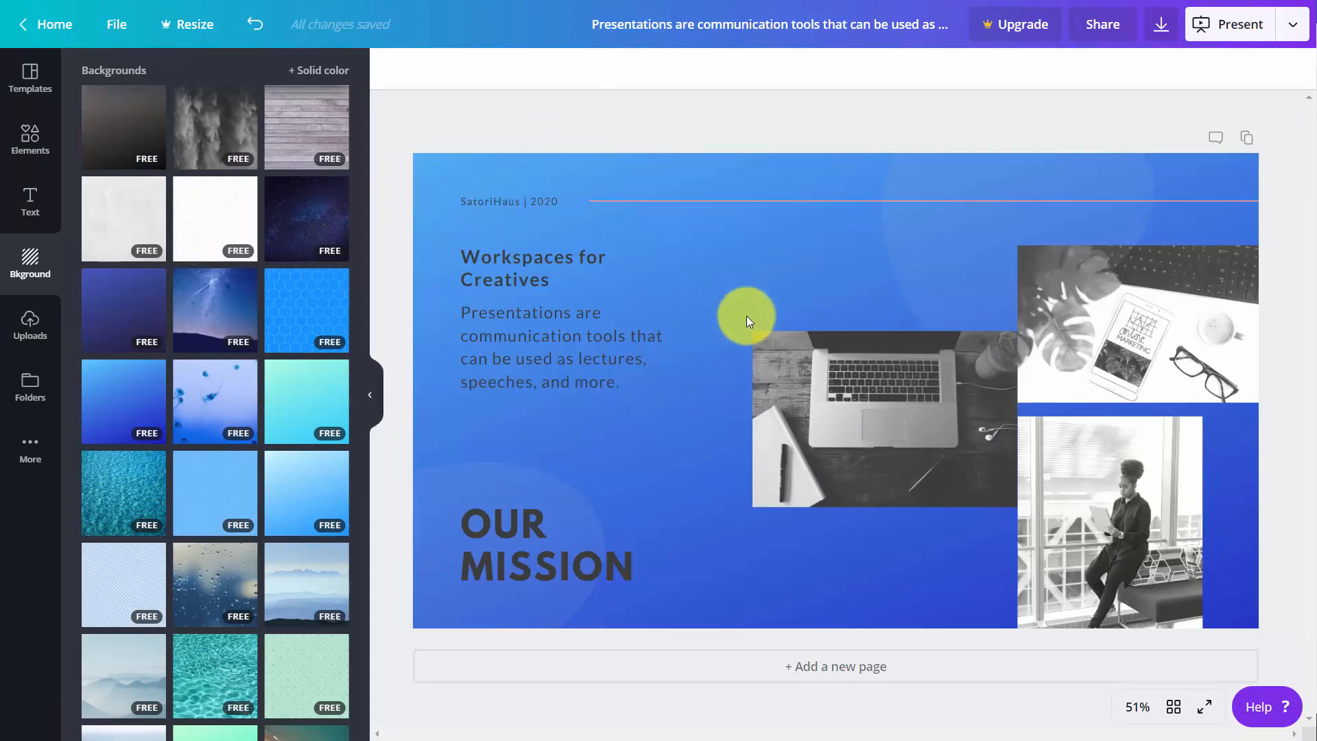
# - Delete the laptop photo from the middle of the slide
pyautogui.click(1050, 328)
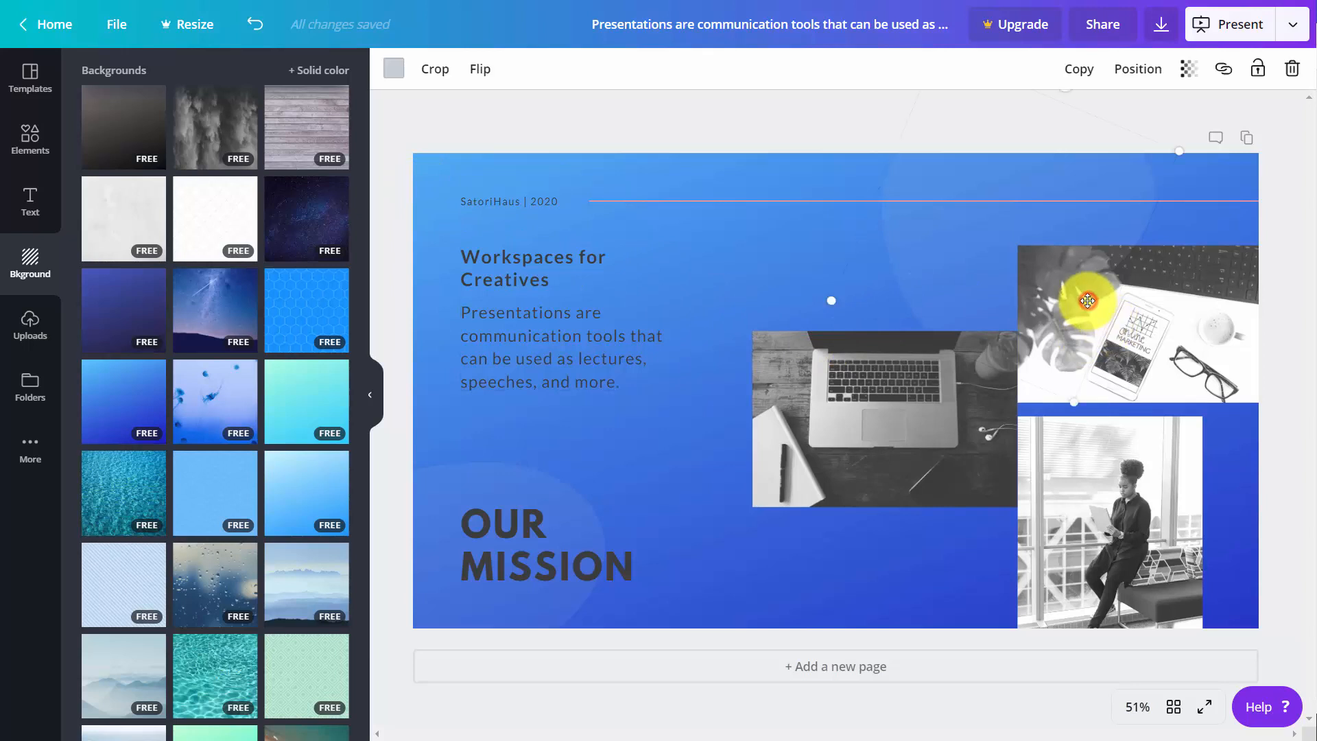
pyautogui.click(817, 396)
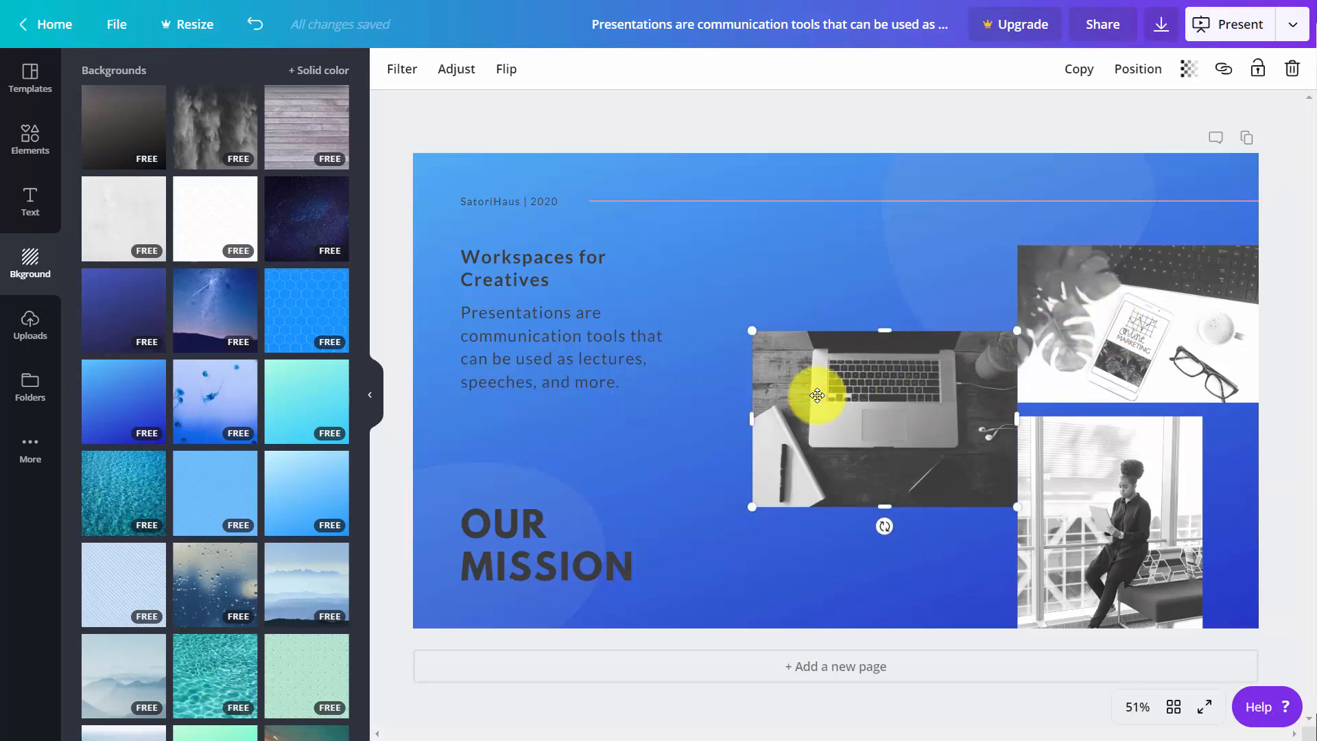
pyautogui.press('Delete')
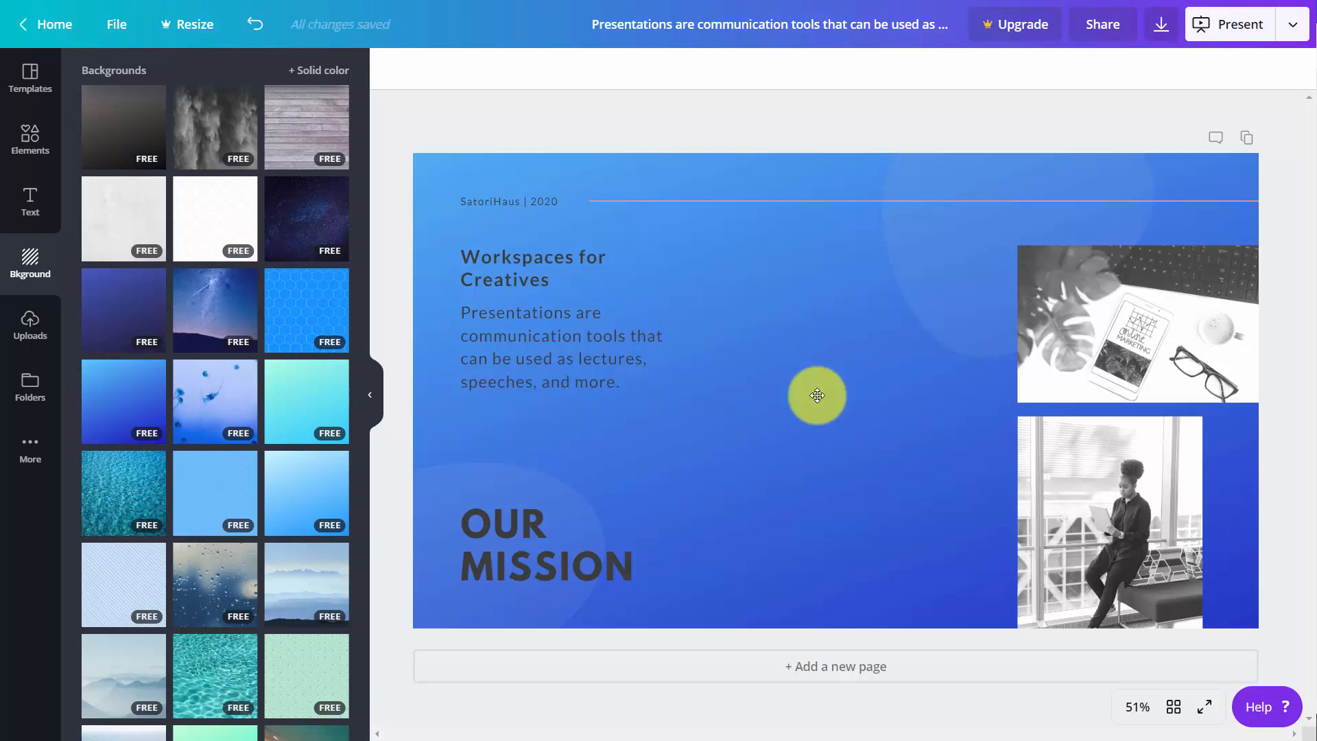
# - Upload four images: a QR code, the eCoaching Success cover, the orange Bitcoin product bundle and the two-book mockup
pyautogui.click(24, 321)
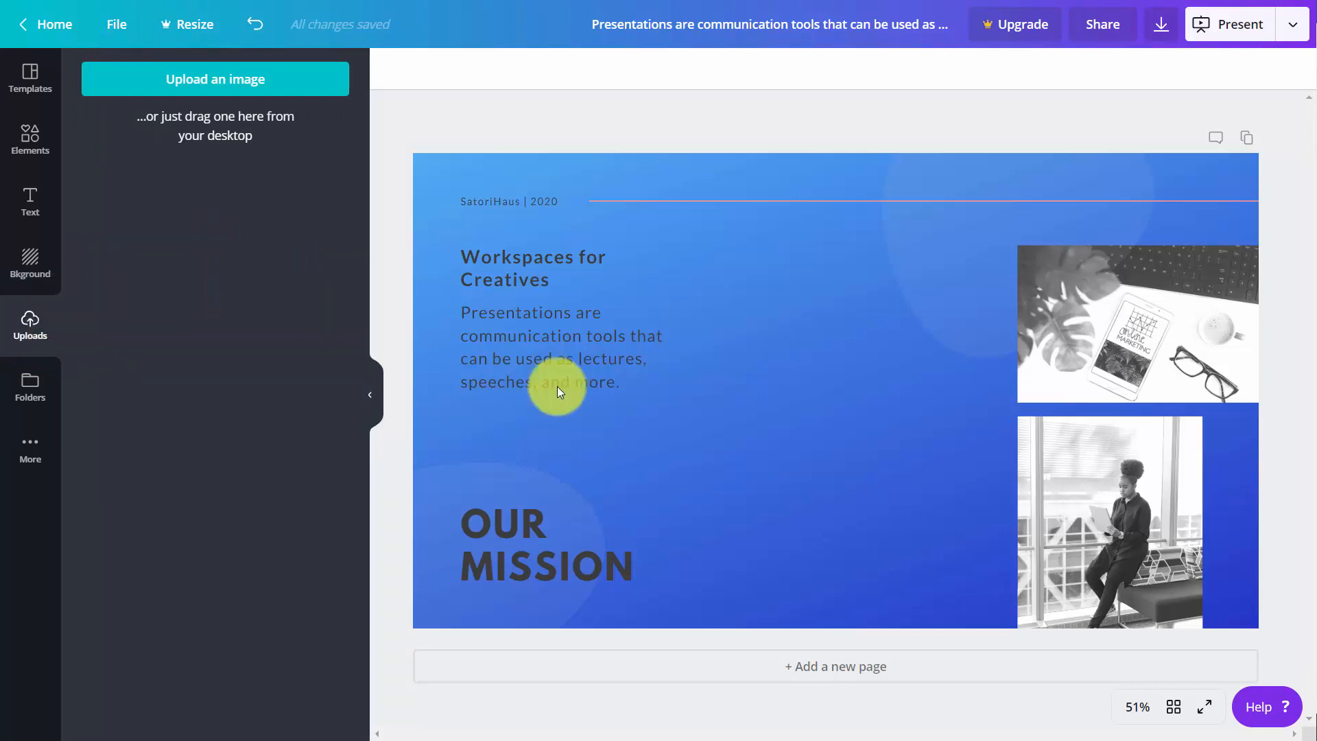
pyautogui.click(213, 94)
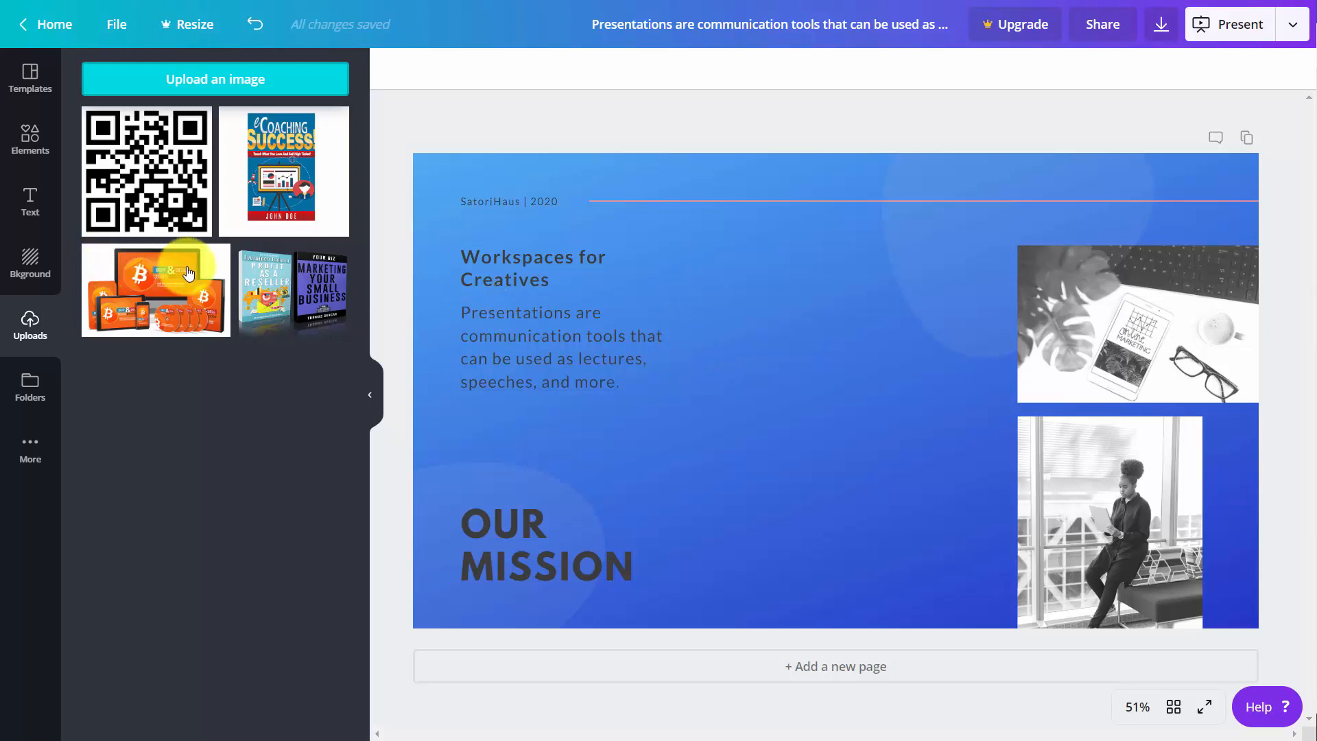
# - Place the uploaded two-book image on the slide and try the Summer, Solar and Whimsical filters on it
pyautogui.click(260, 277)
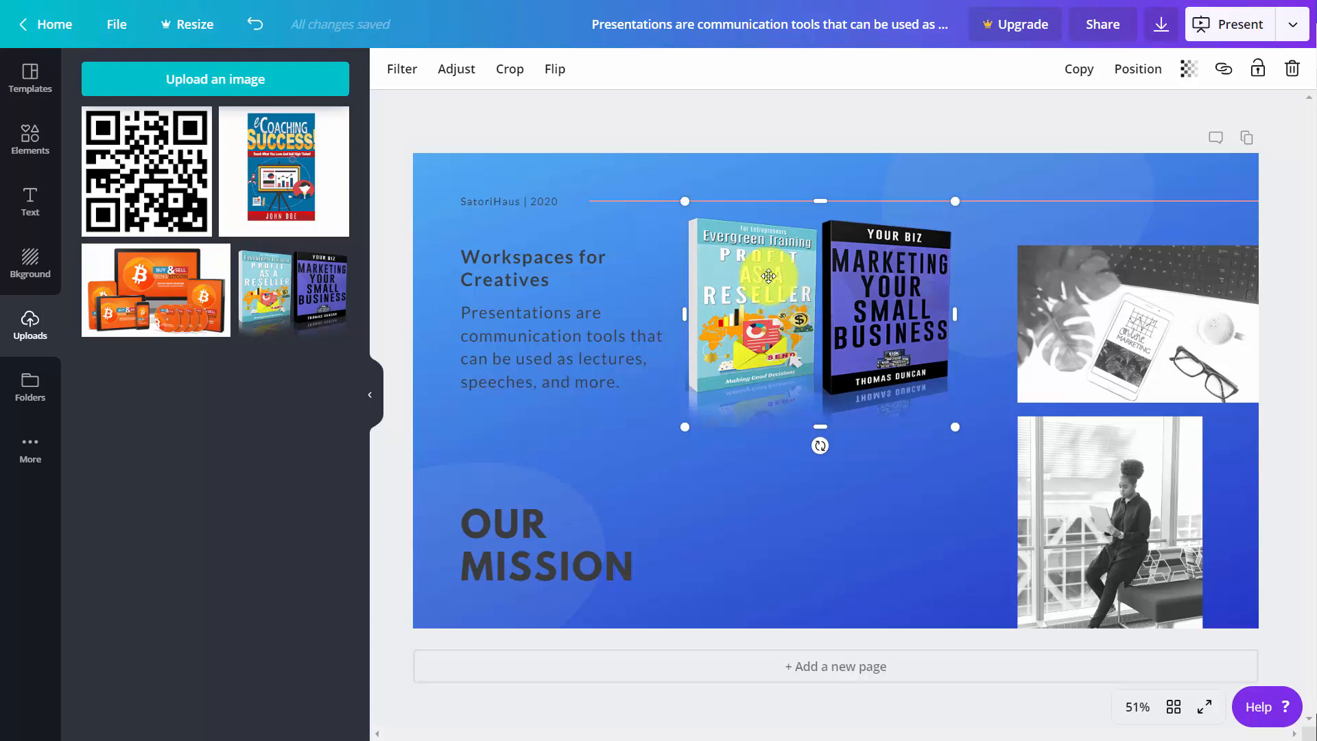
pyautogui.click(401, 71)
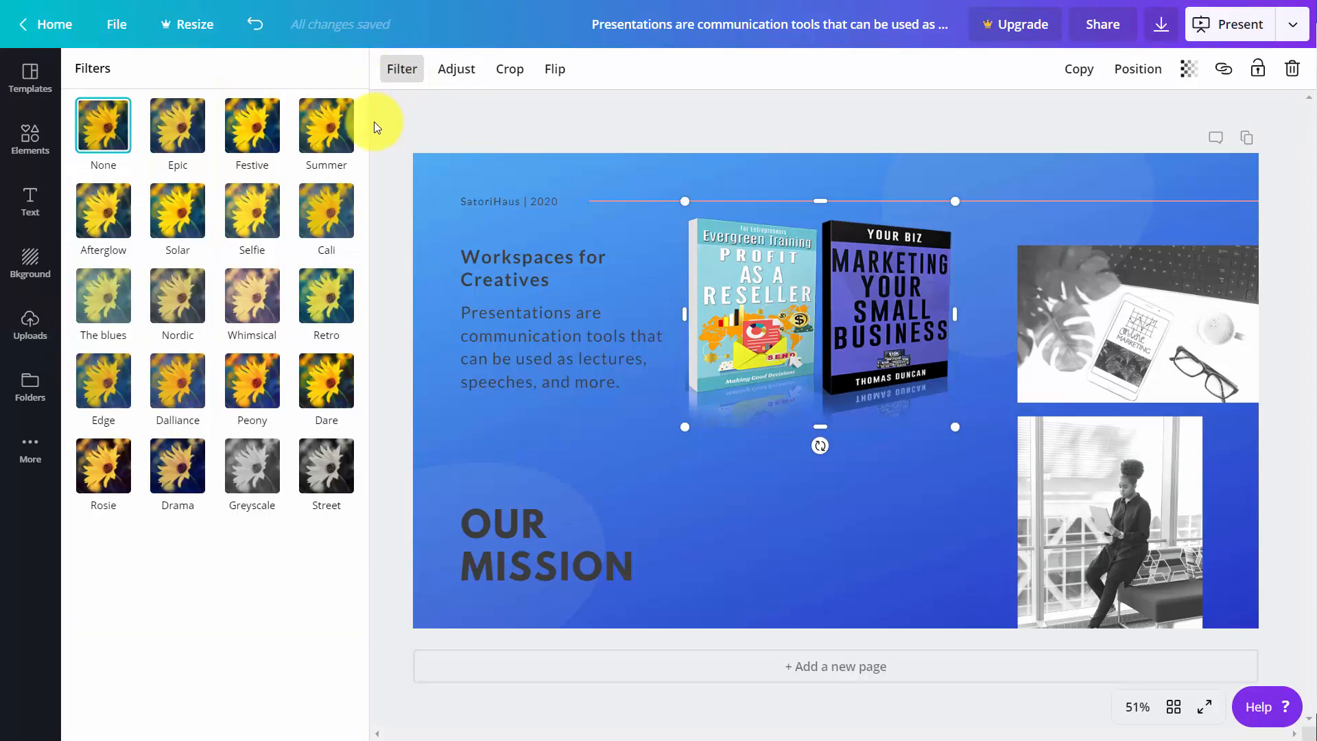
pyautogui.click(335, 134)
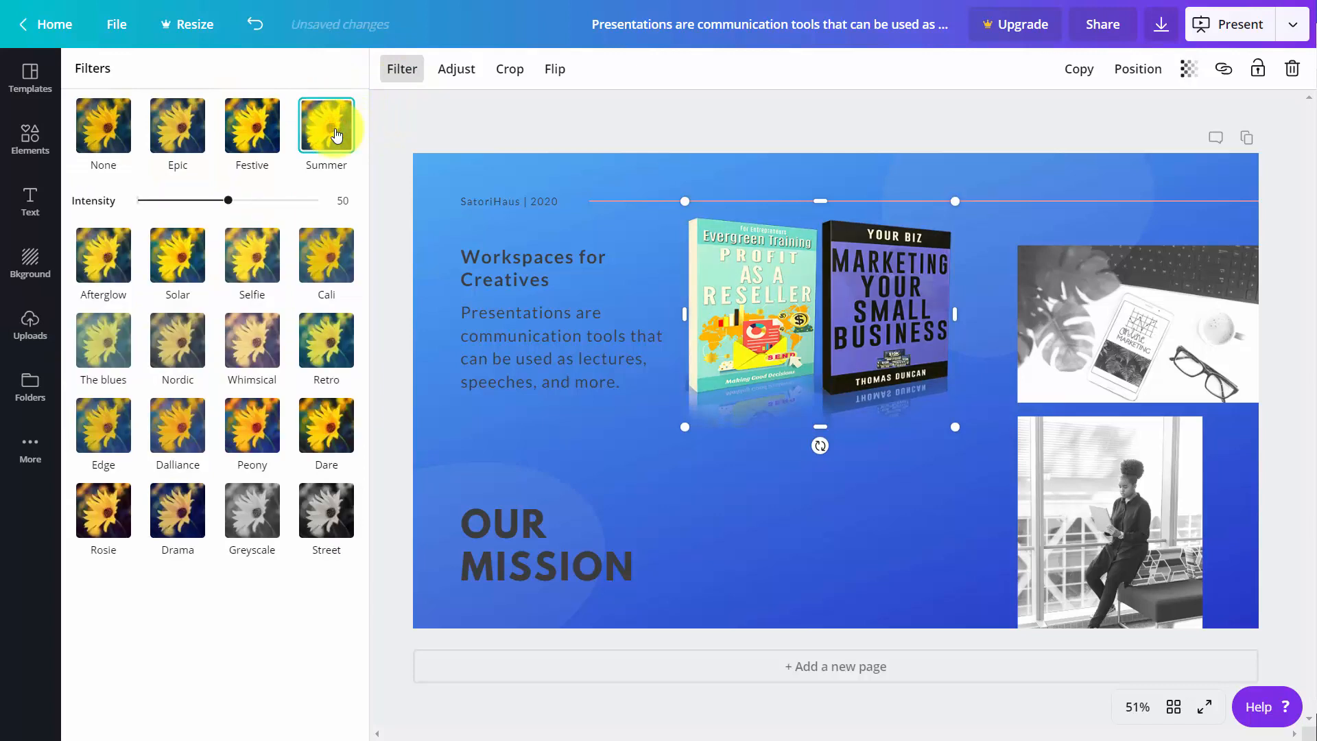
pyautogui.click(180, 267)
pyautogui.click(271, 353)
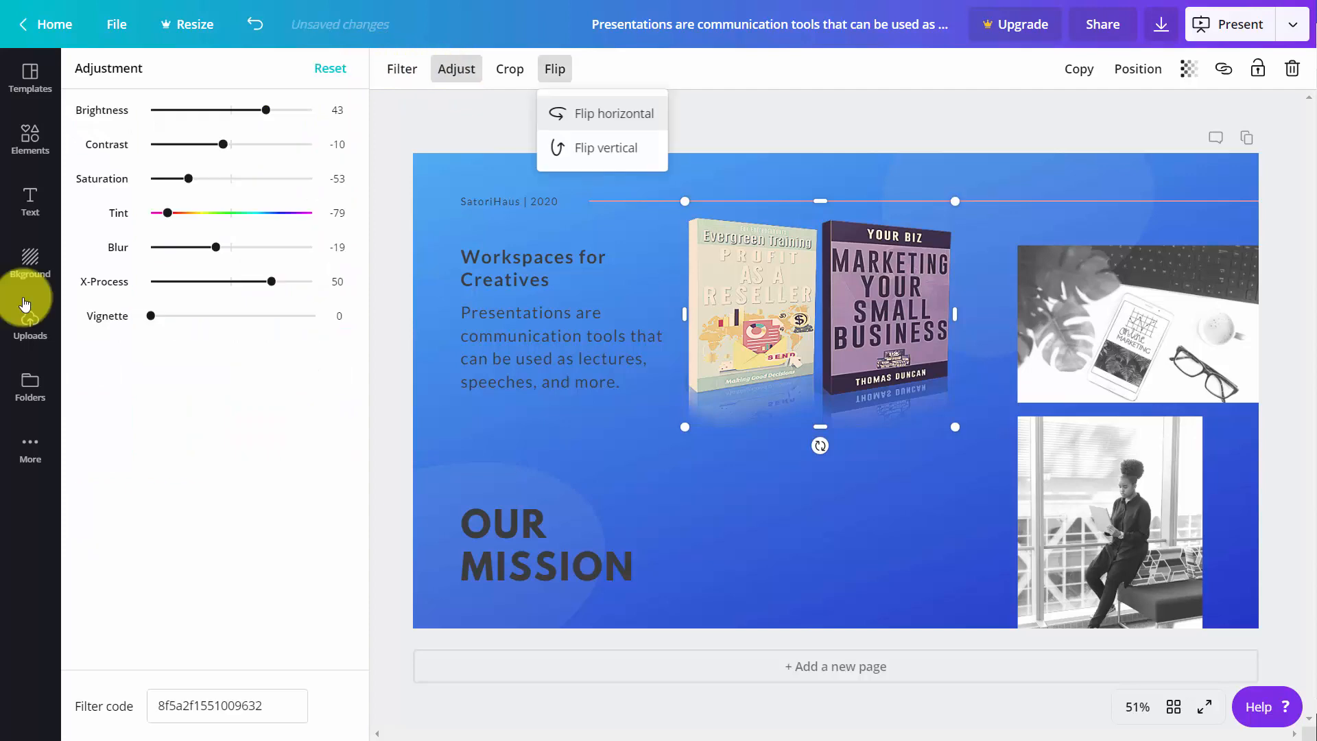
# - Add the uploaded eCoaching Success cover, shrunk, to the lower middle of the slide and look at its external link option
pyautogui.click(27, 306)
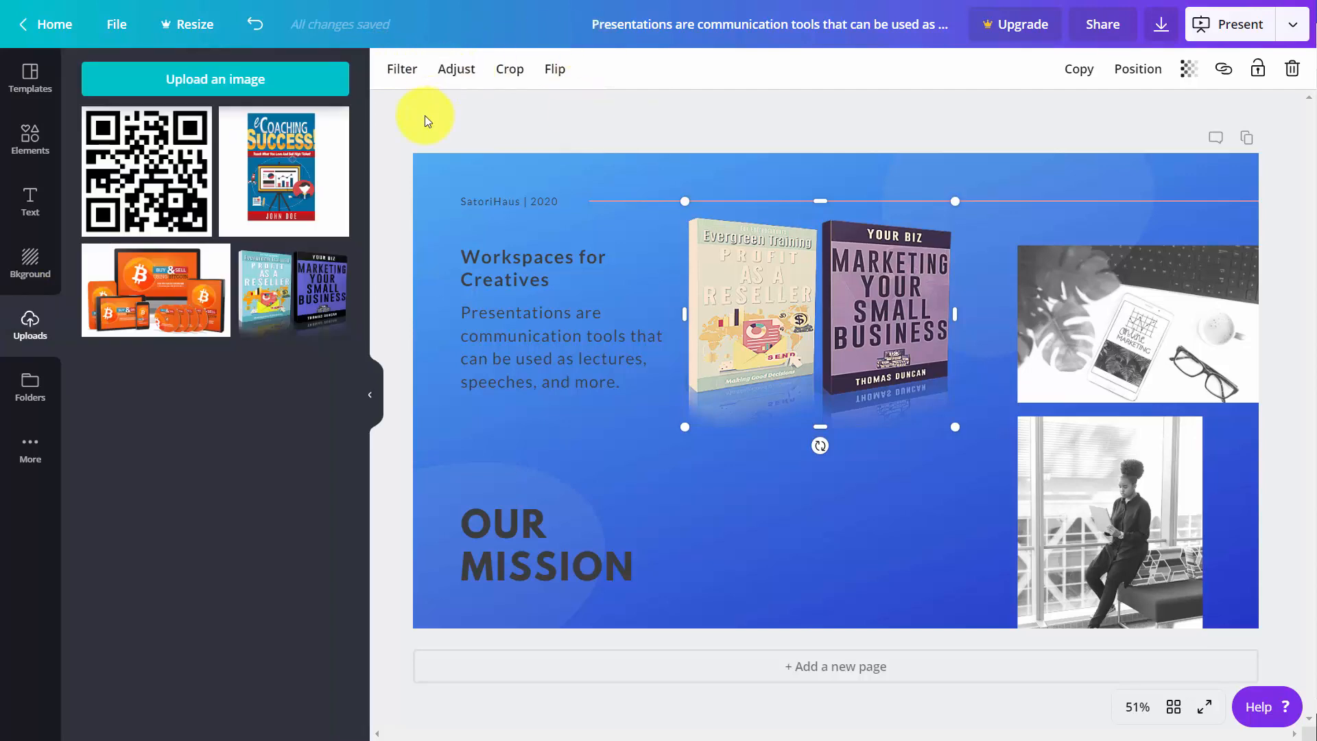
pyautogui.click(274, 171)
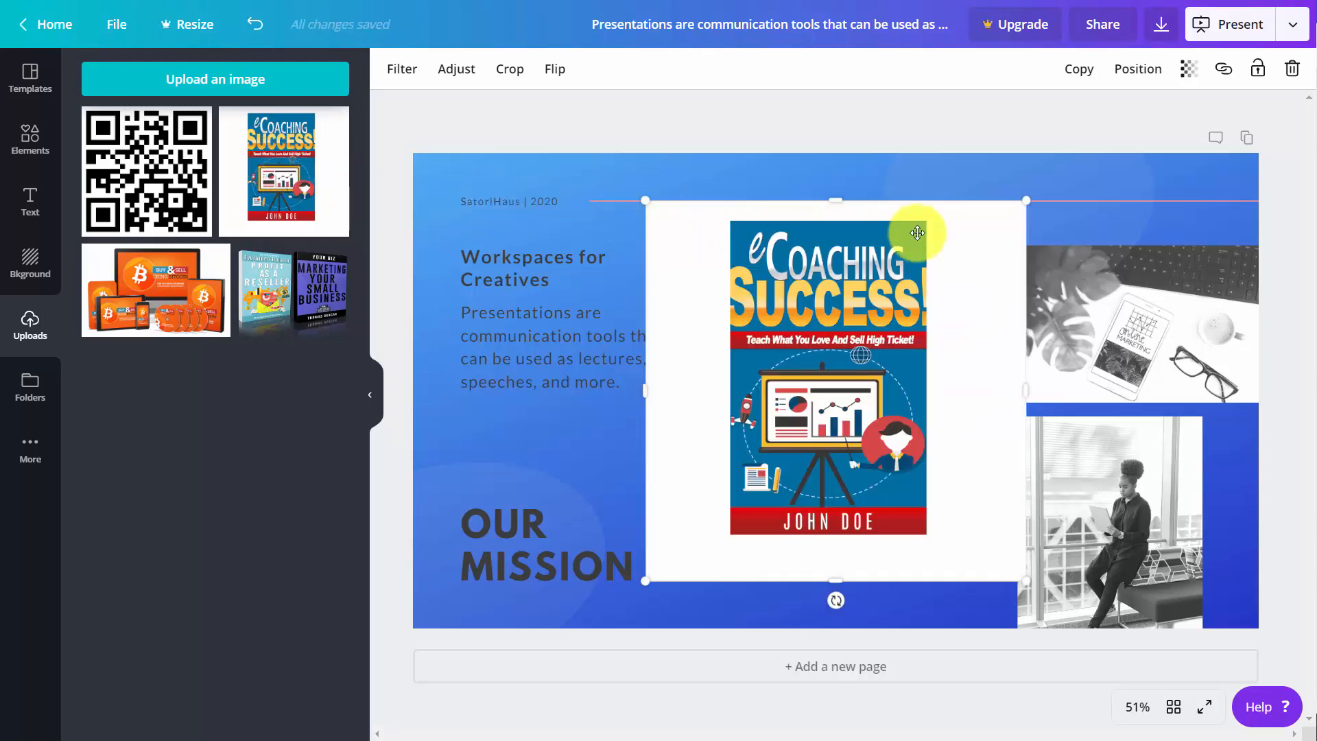
pyautogui.moveTo(1027, 202); pyautogui.dragTo(795, 432)
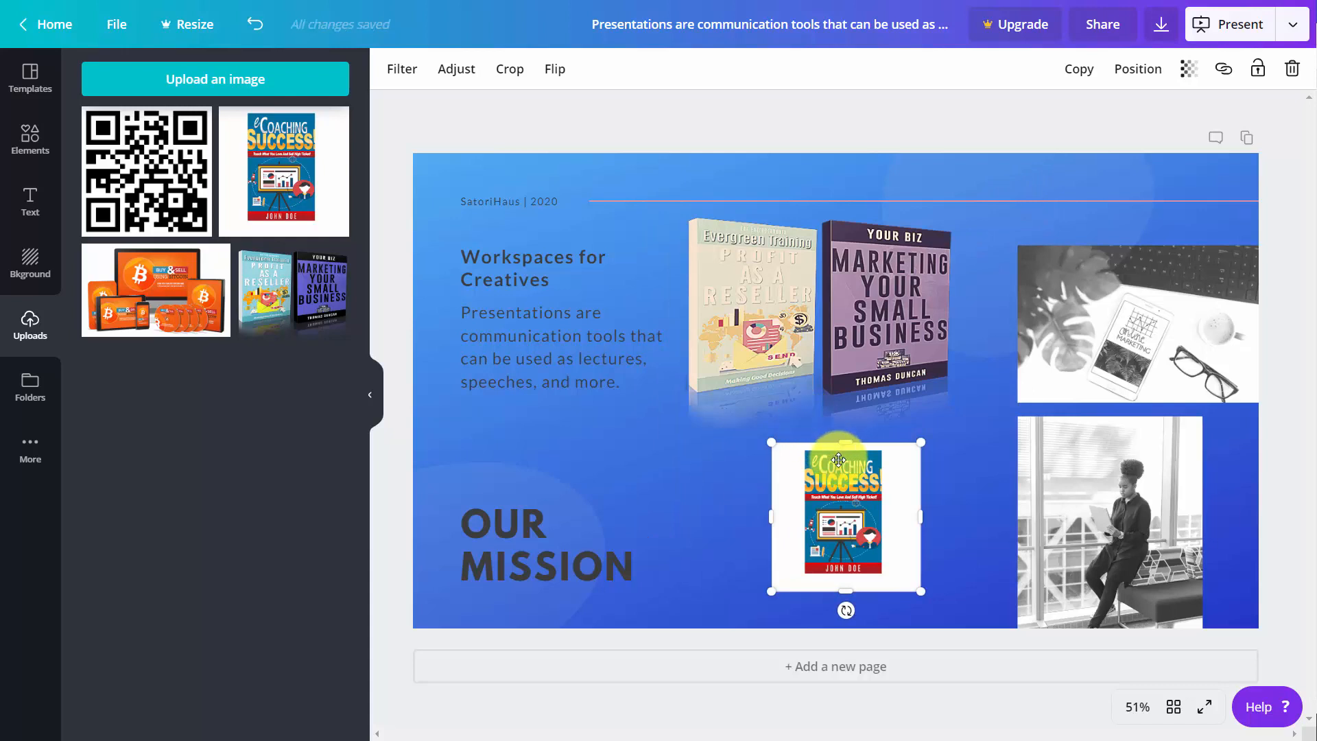
pyautogui.click(1224, 69)
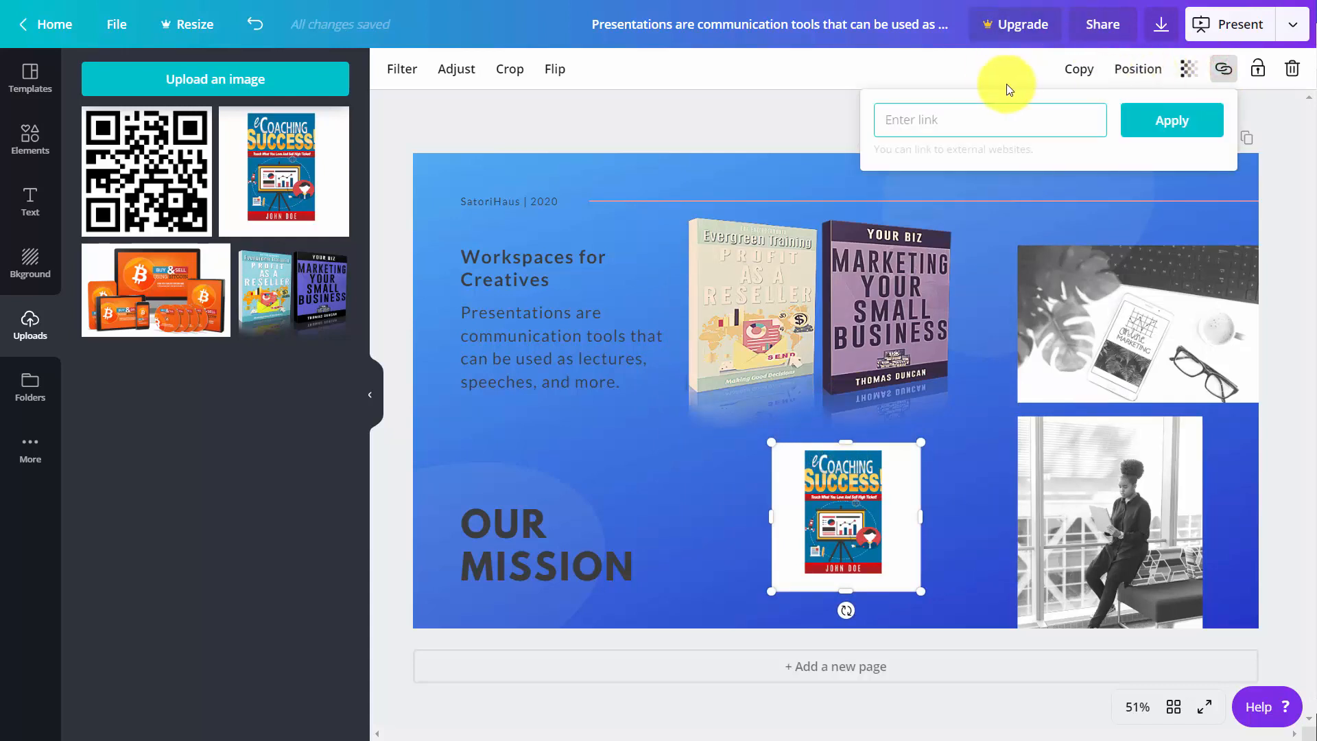
# - Rotate the two-book image slightly clockwise, delete it, and select the eCoaching Success cover
pyautogui.click(791, 224)
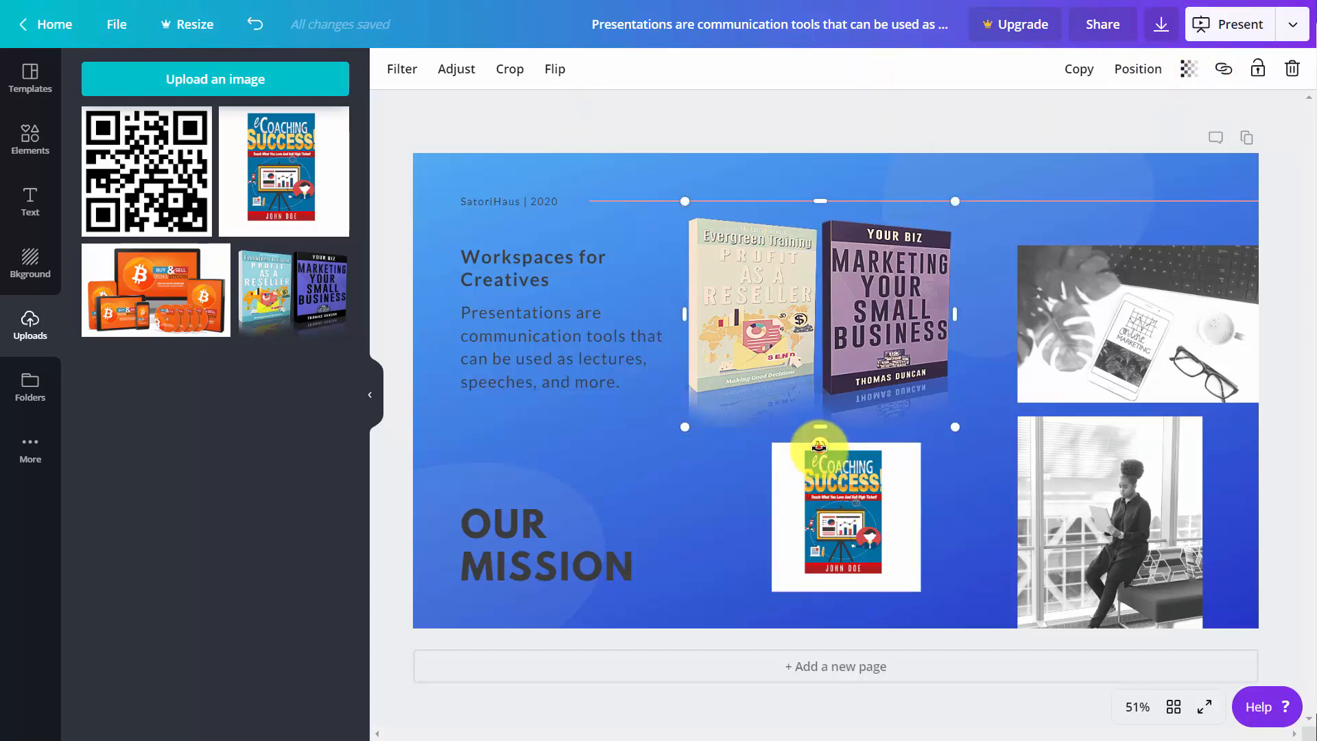
pyautogui.moveTo(821, 446); pyautogui.dragTo(825, 481)
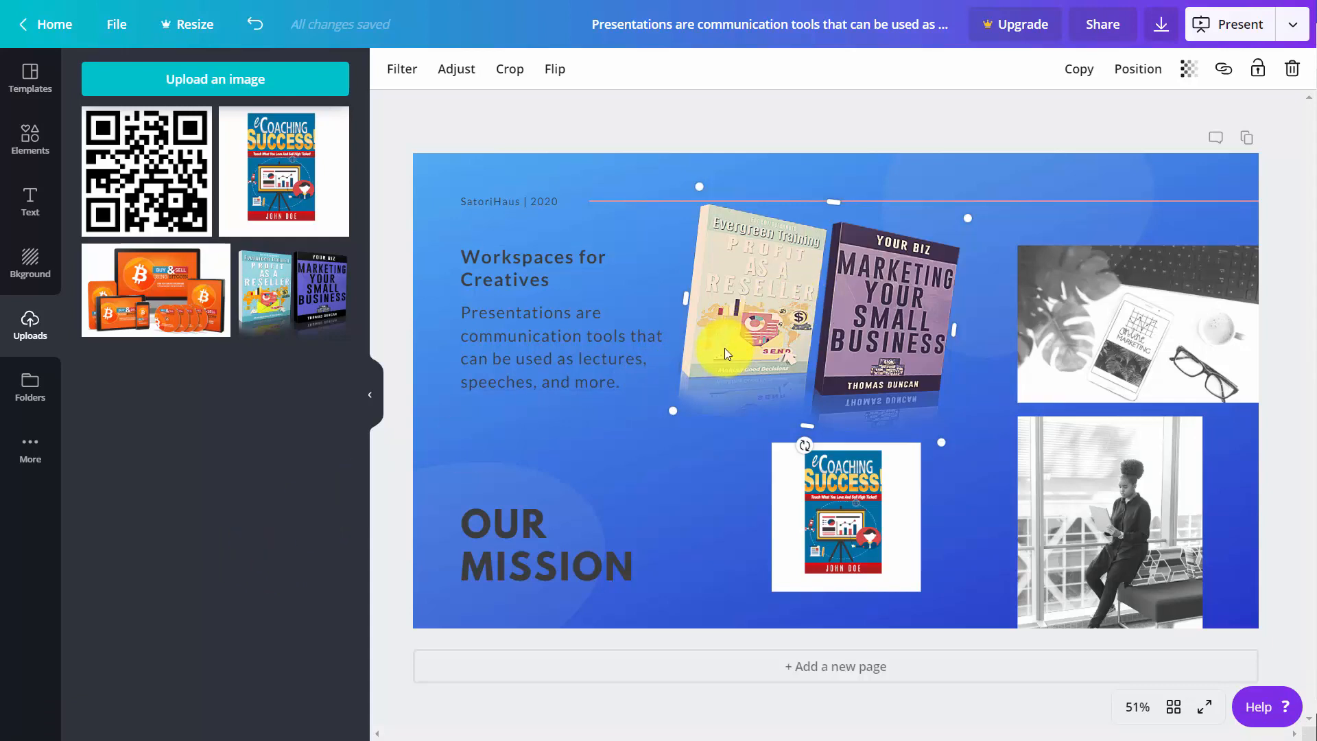
pyautogui.press('Delete')
pyautogui.click(813, 492)
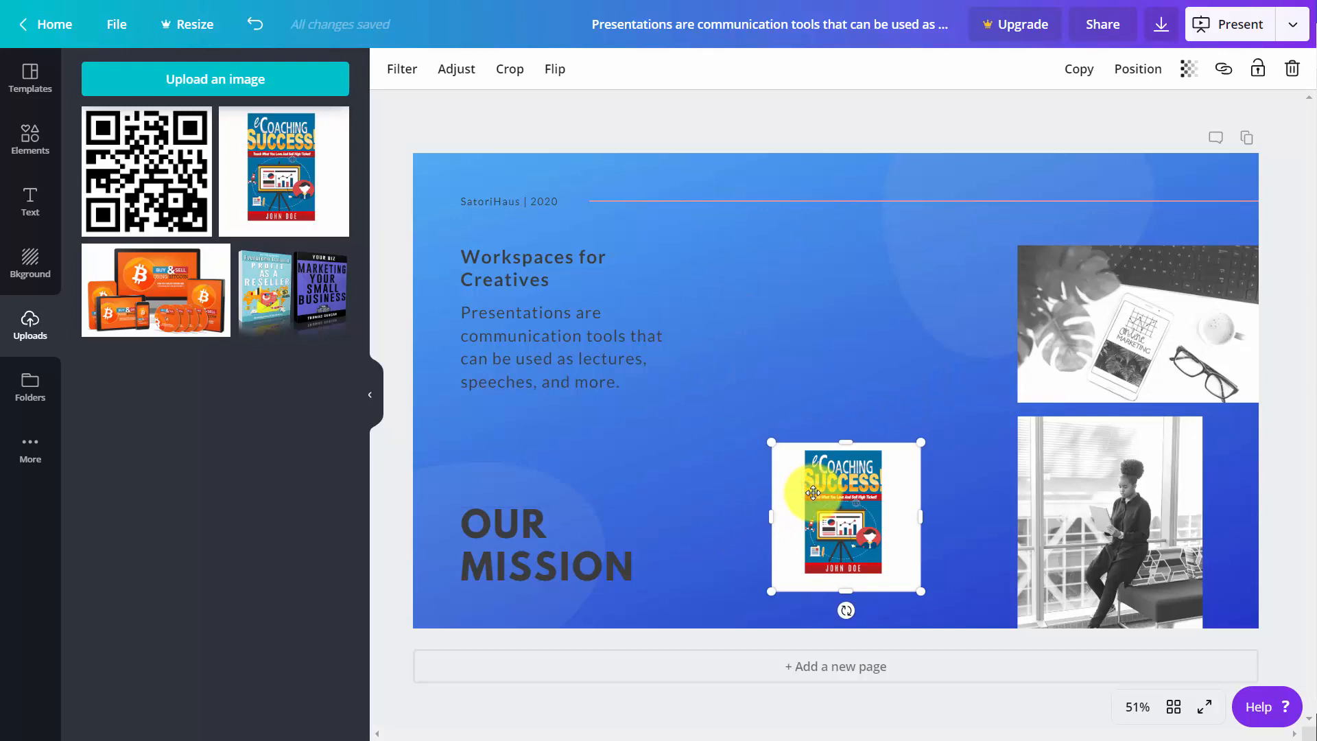
# - Delete the eCoaching Success cover and embed TED talks on the slide: the TED example and the pasted link to "What Physics Taught Me About Marketing"
pyautogui.press('Delete')
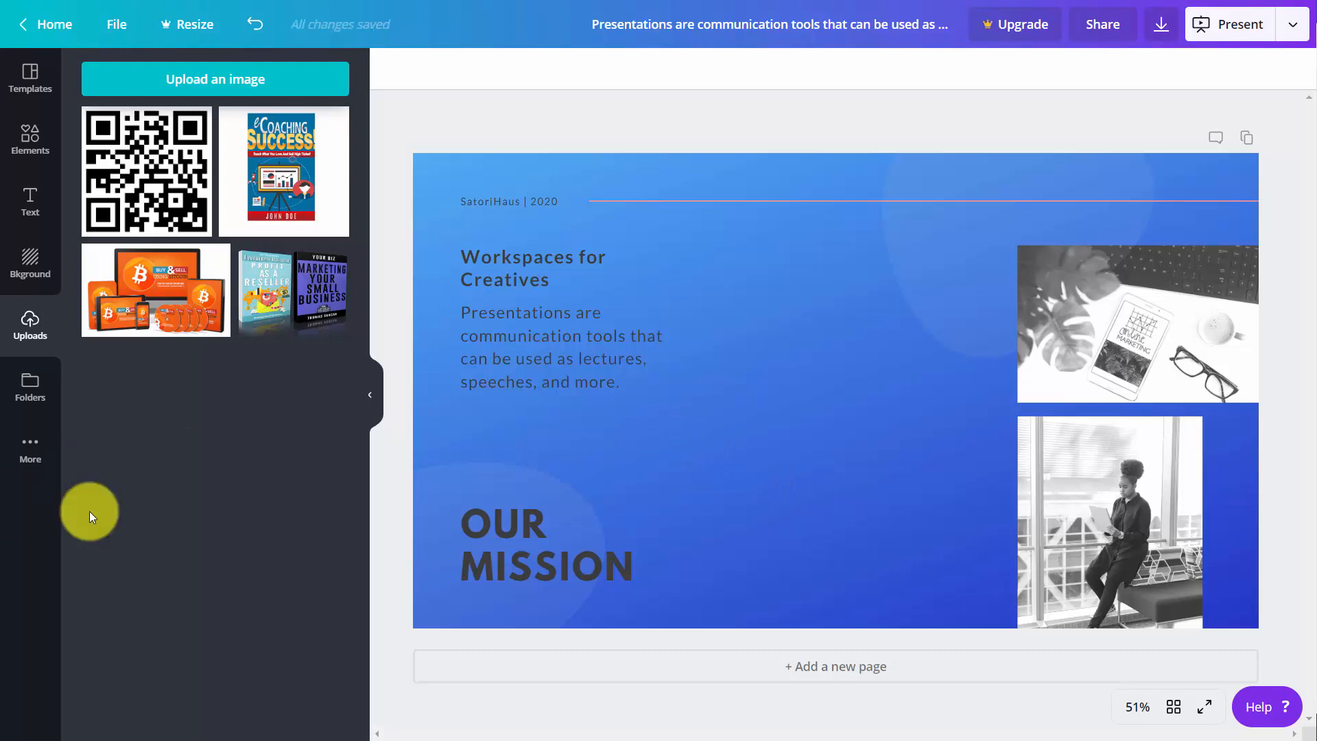
pyautogui.click(29, 453)
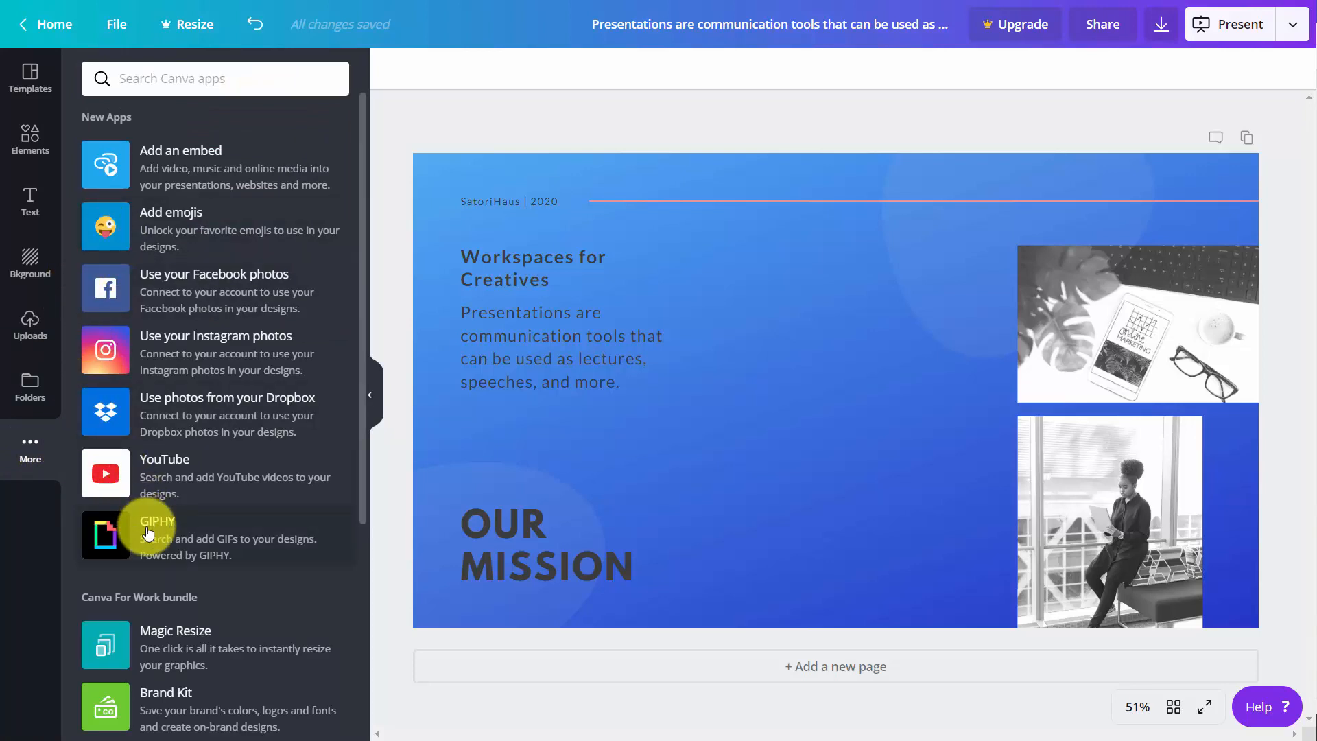
pyautogui.click(181, 168)
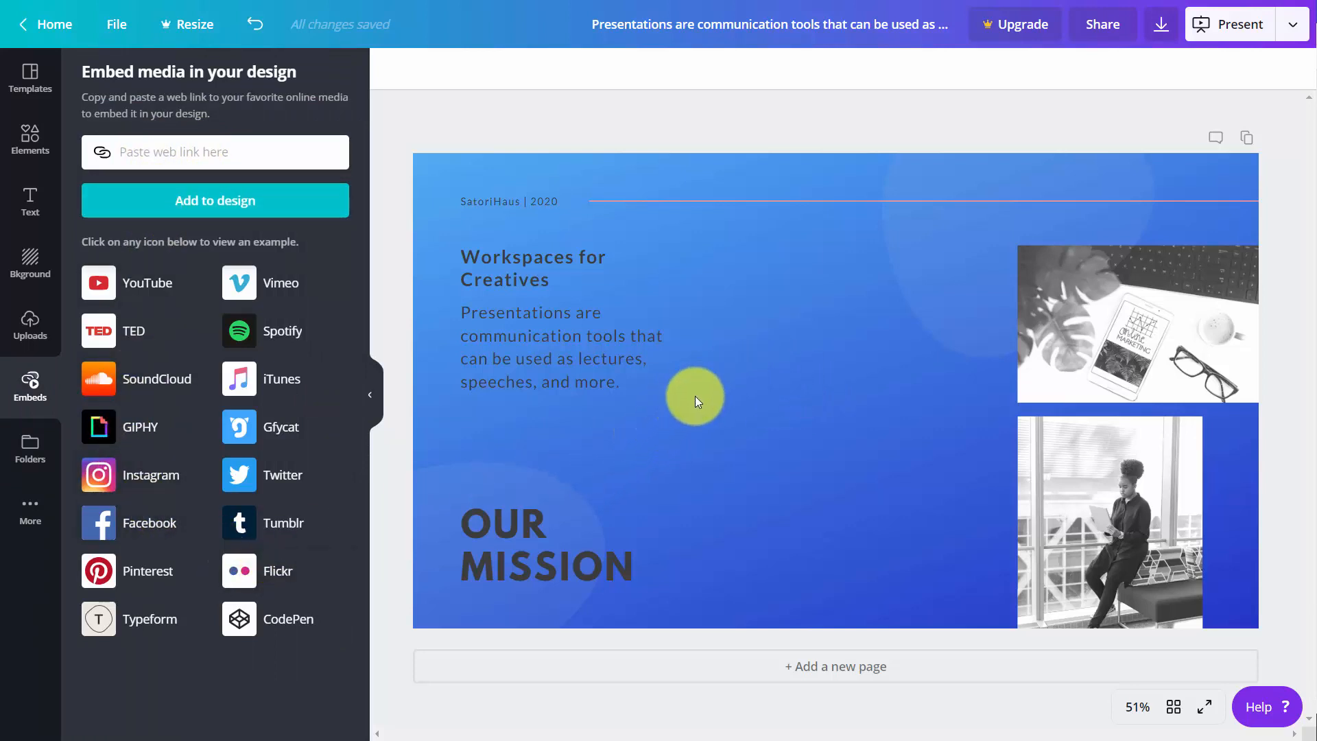
pyautogui.click(128, 336)
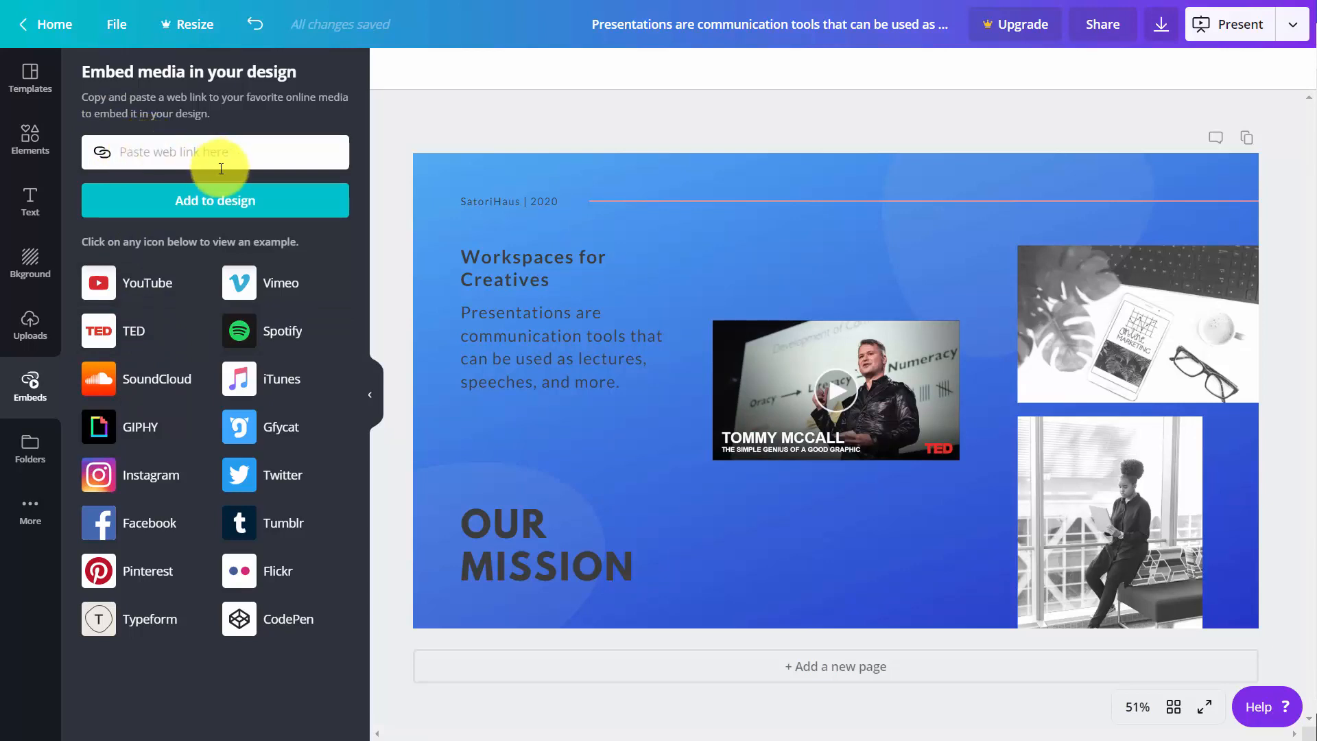
pyautogui.hotkey('ctrl', 'v')
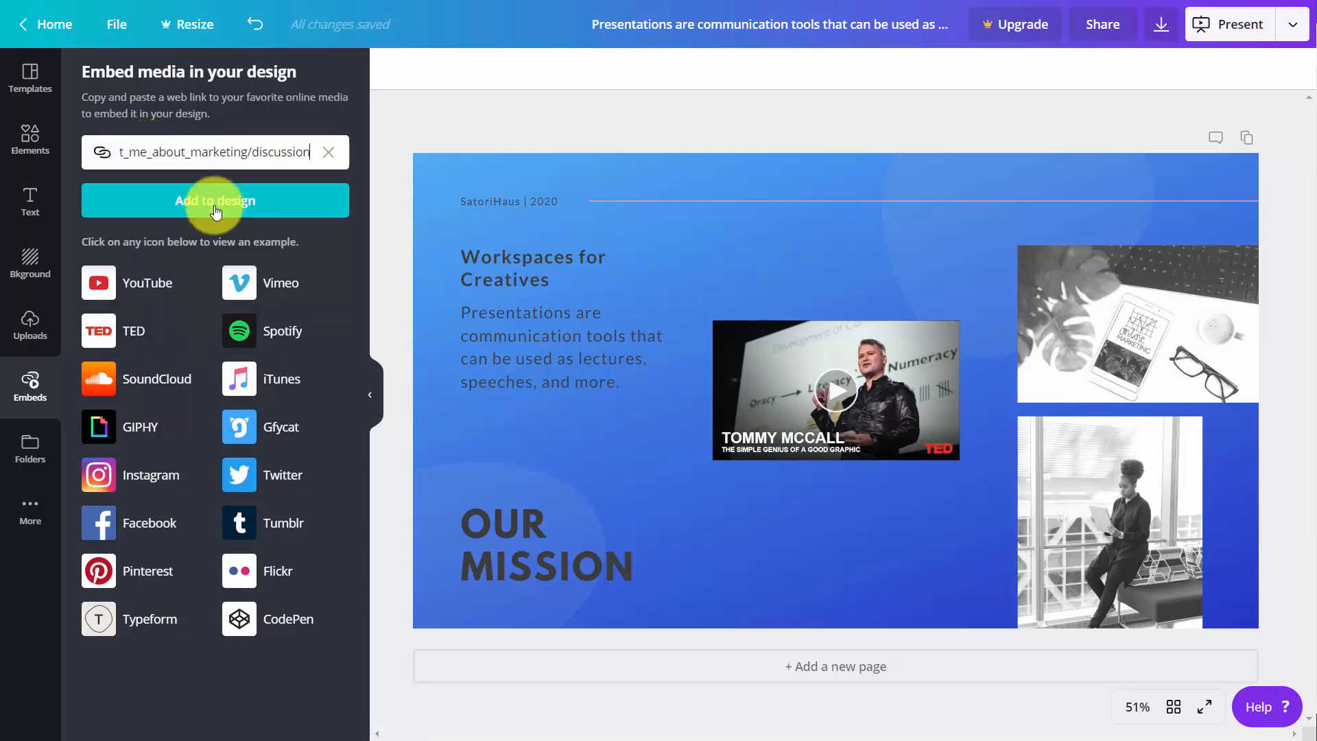
pyautogui.click(214, 208)
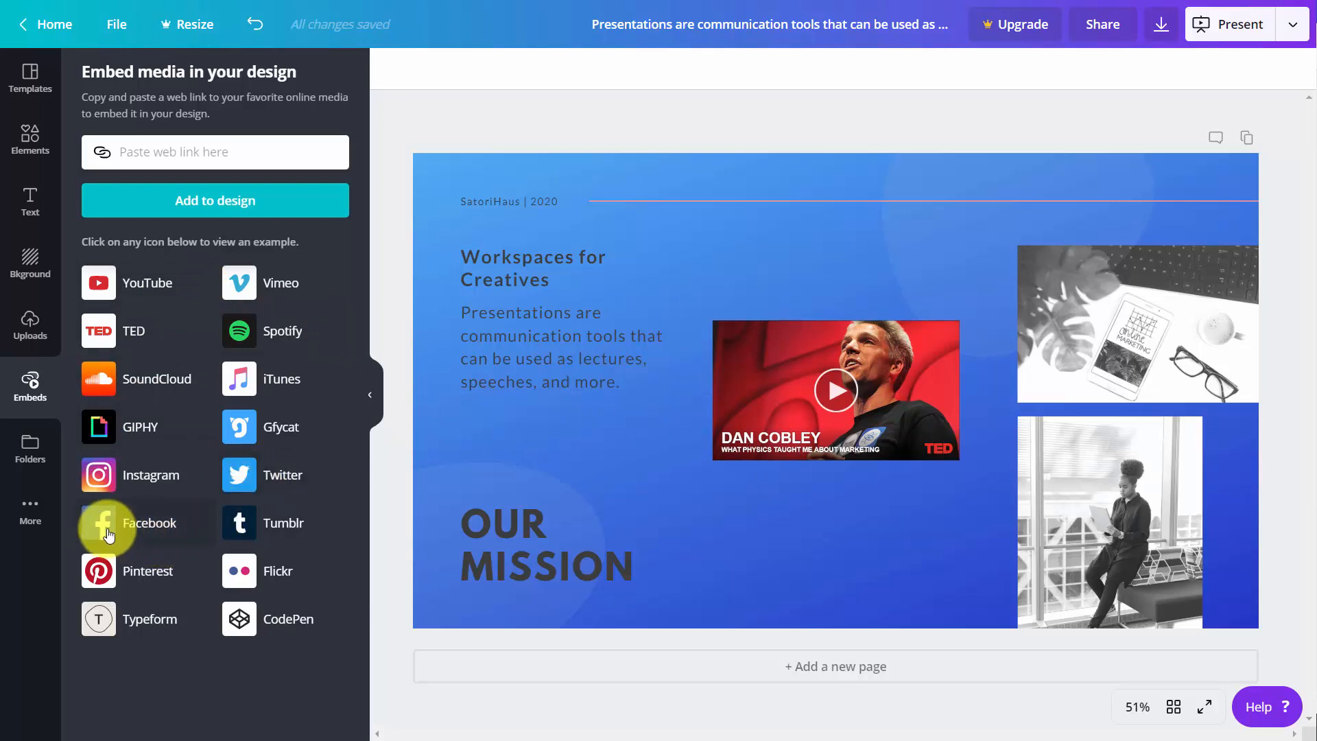
# - Delete the embedded TED video from the slide and add the emoji app to the editor
pyautogui.click(30, 511)
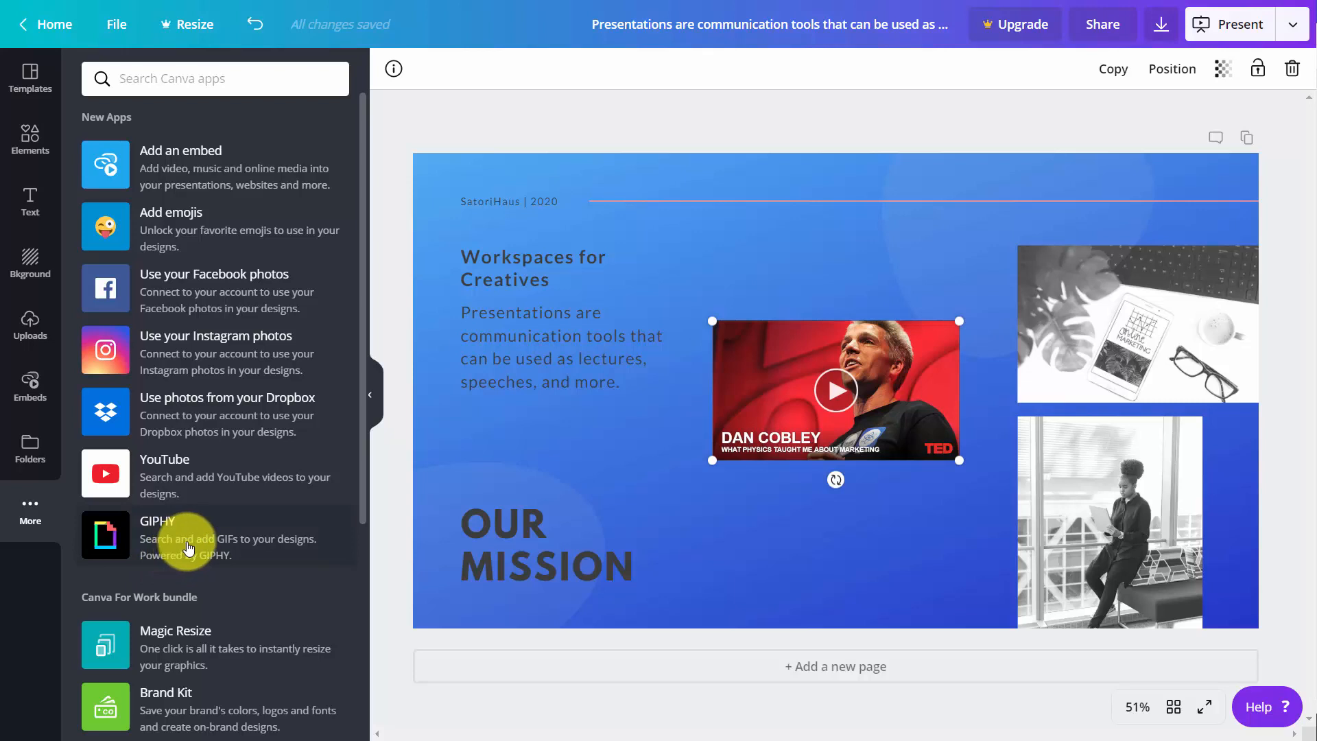
pyautogui.press('Delete')
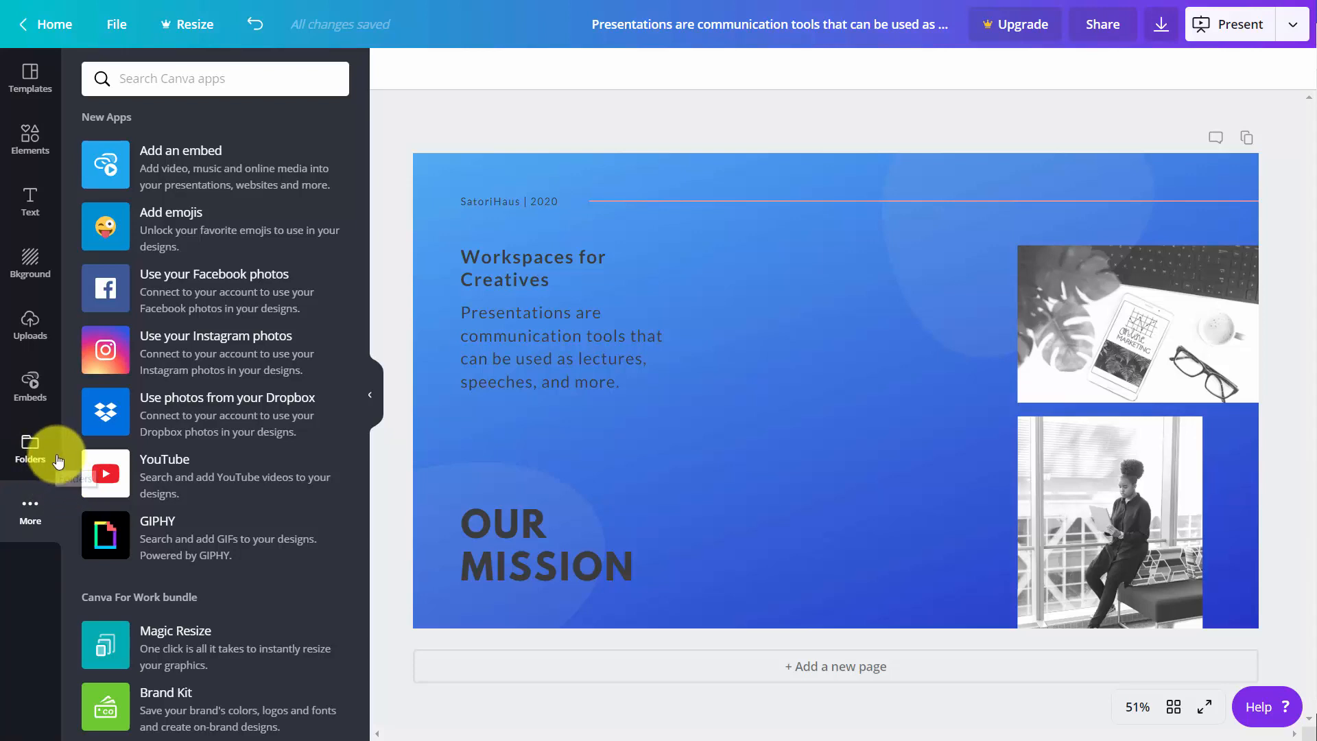
pyautogui.click(105, 226)
pyautogui.click(104, 156)
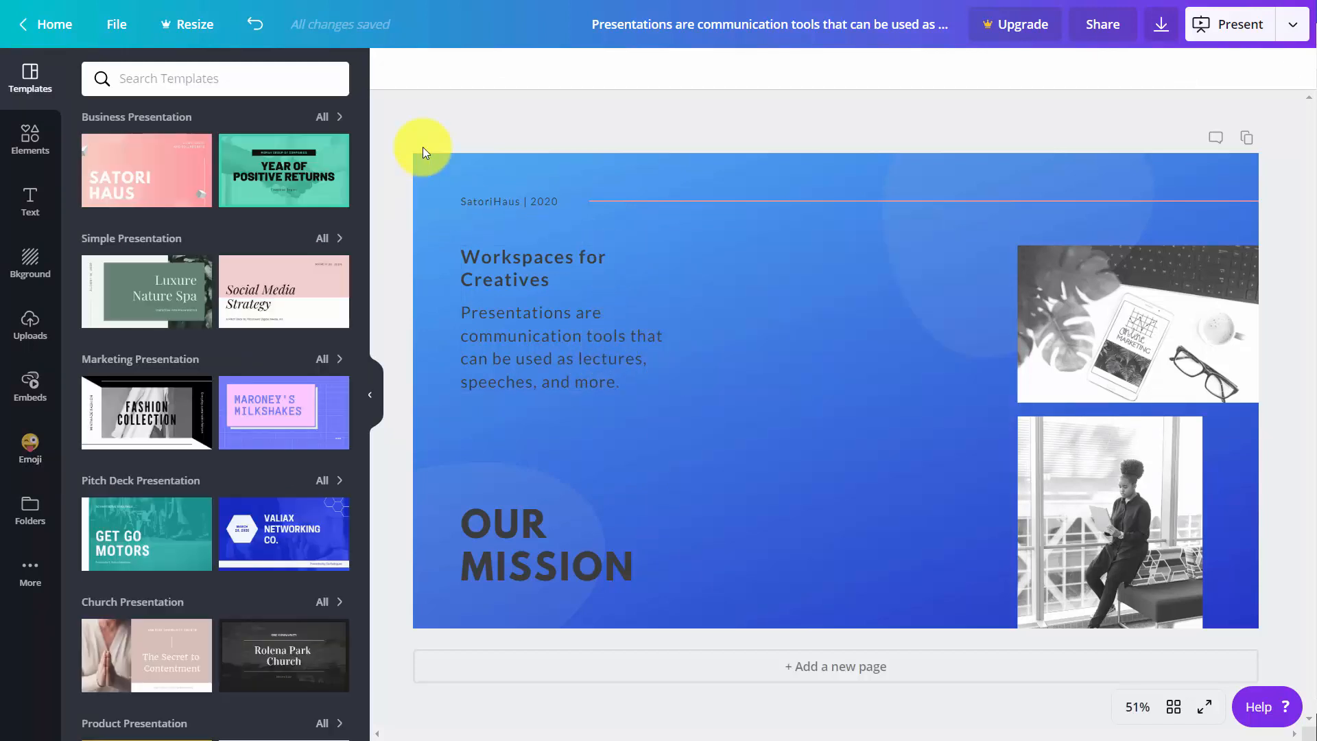
# - Download the slide as a PNG image under its suggested file name and check the saved picture
pyautogui.click(1161, 28)
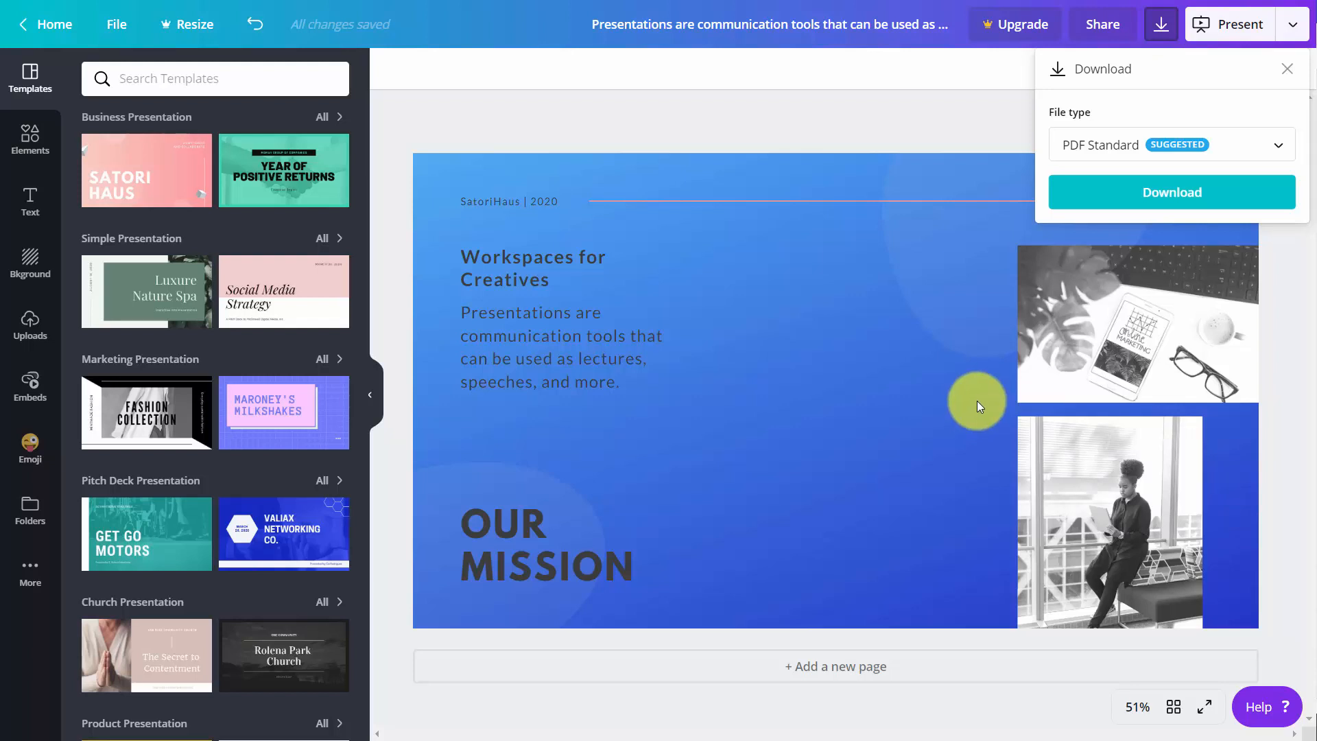
pyautogui.click(1243, 147)
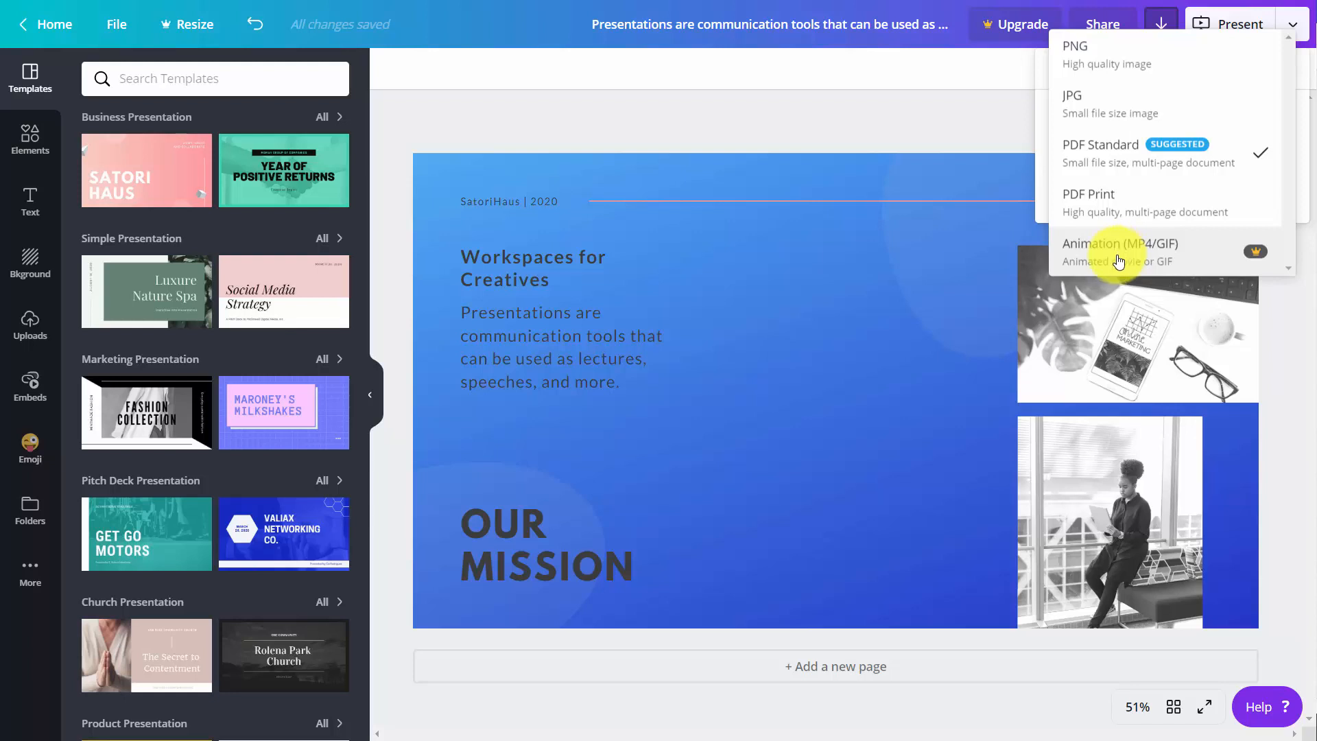
pyautogui.click(1083, 58)
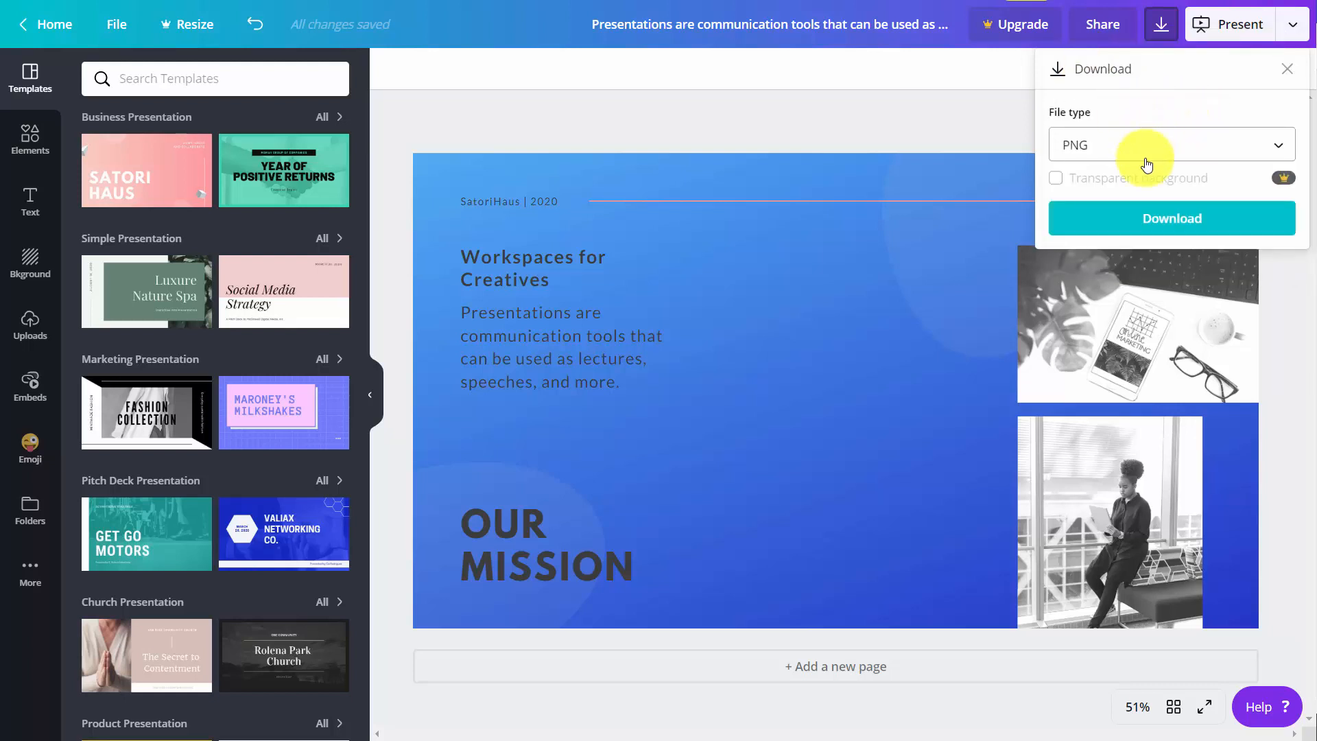
pyautogui.click(1156, 220)
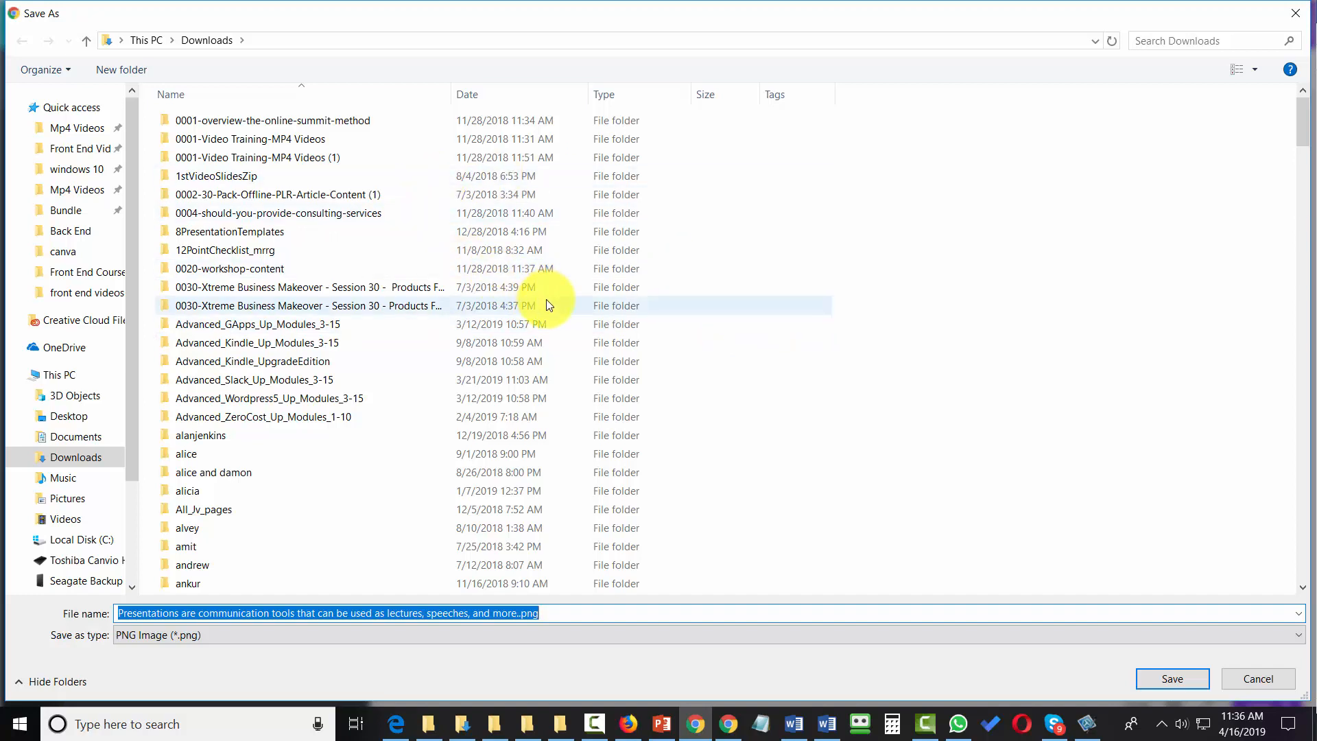
pyautogui.press('Return')
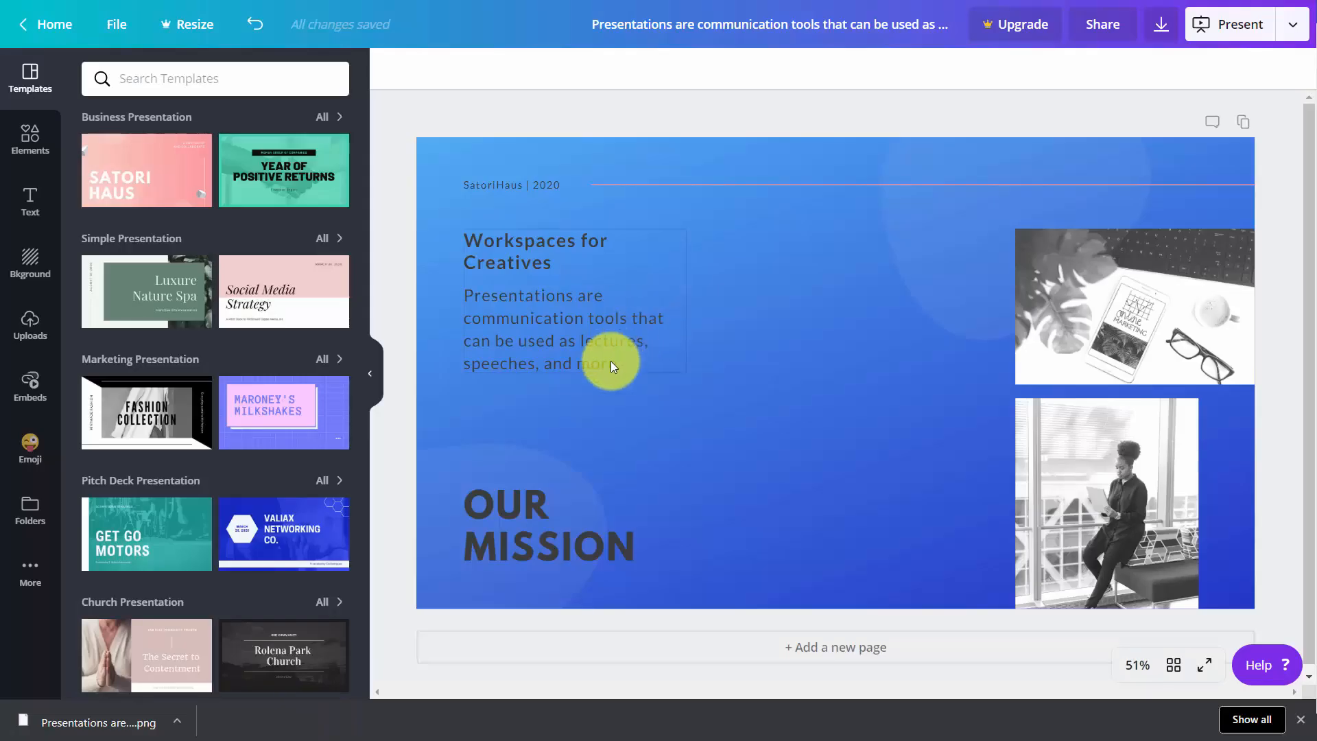
pyautogui.click(88, 726)
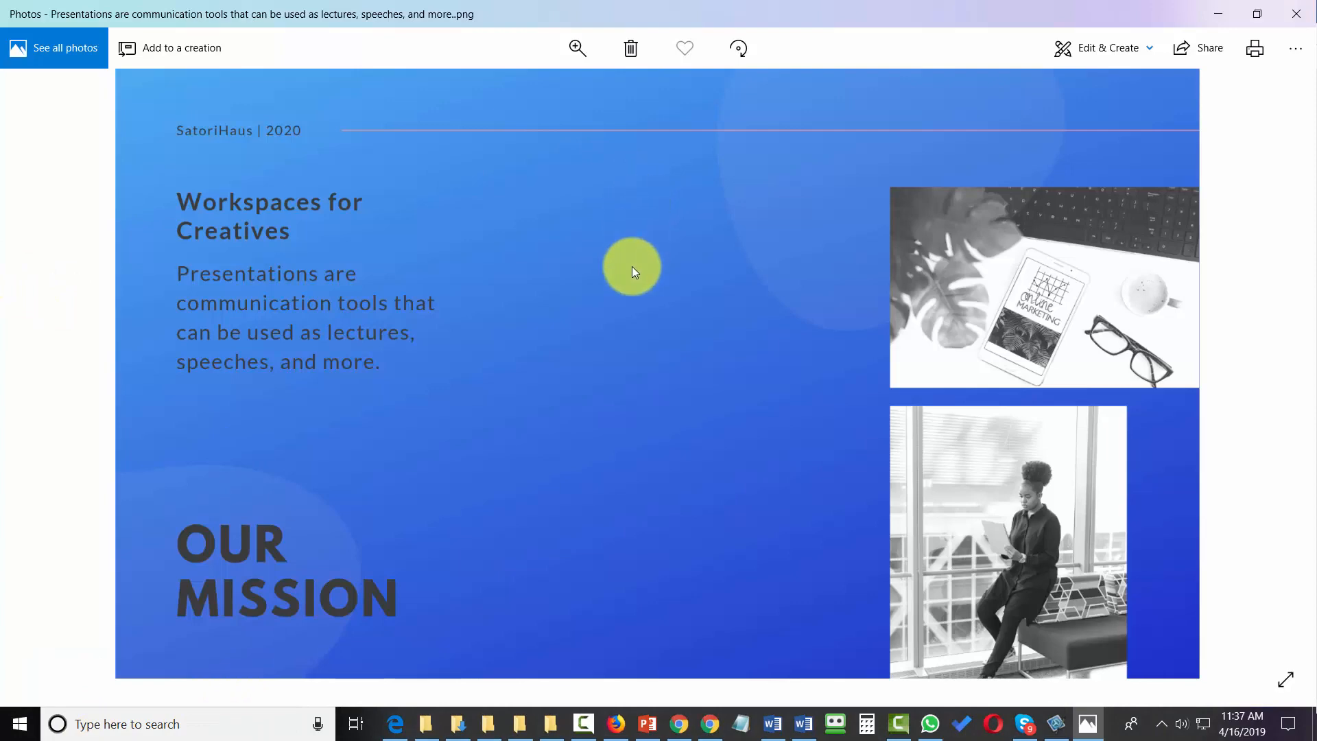
pyautogui.hotkey('alt', 'Tab')
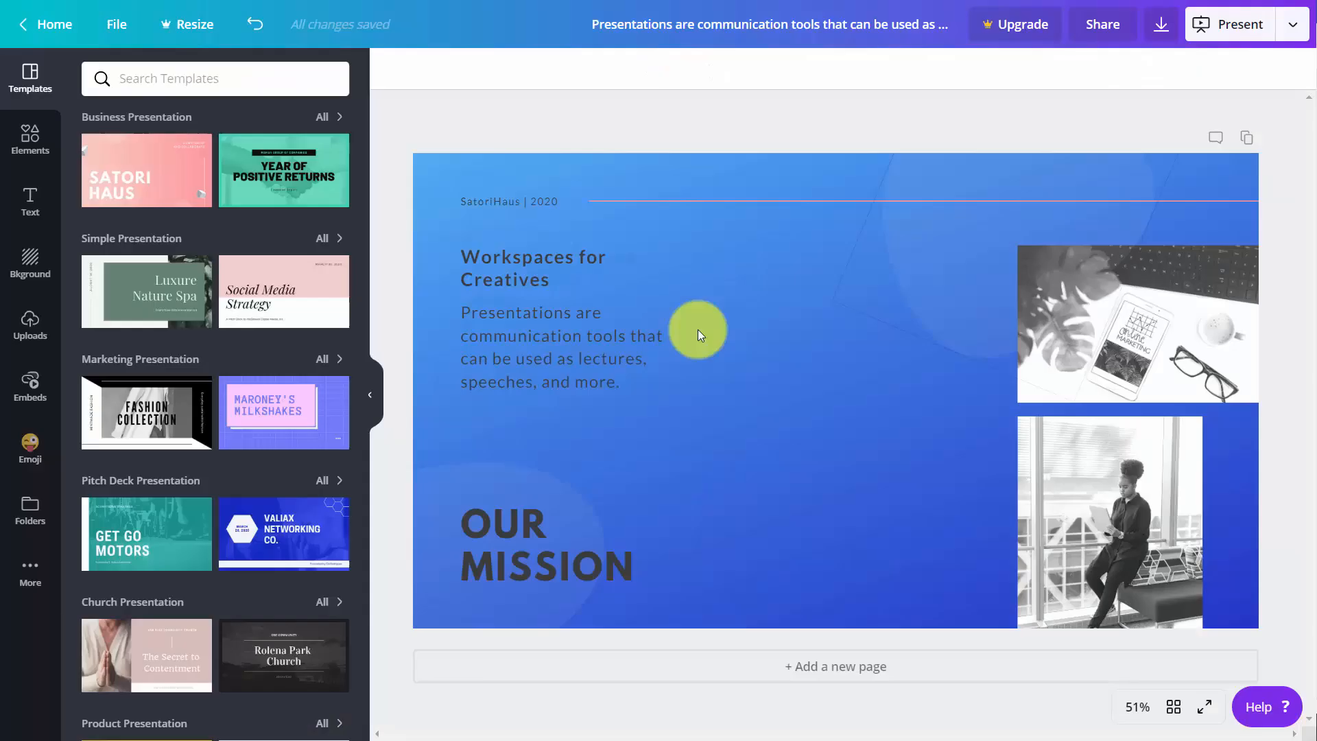
# - Download the slide as a PDF Standard file into the "images downloaded" folder and view the saved document
pyautogui.click(1160, 29)
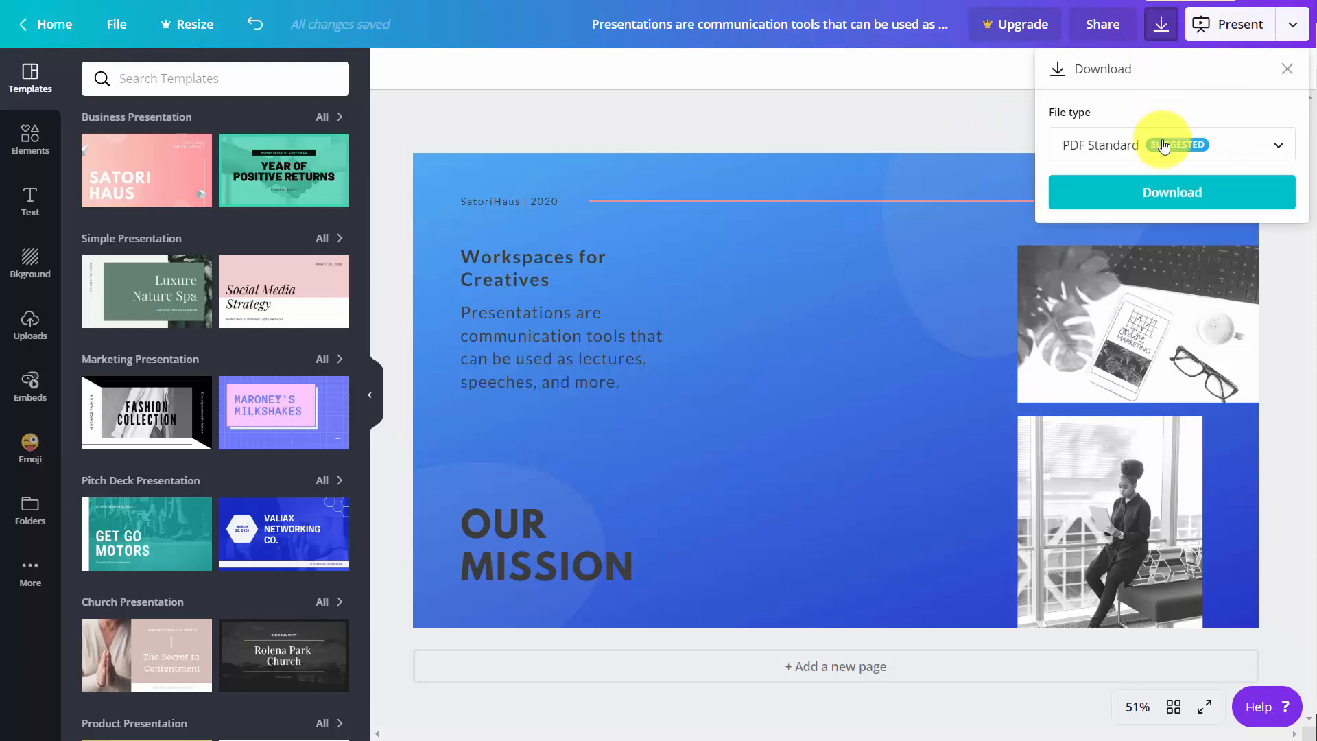
pyautogui.click(1172, 201)
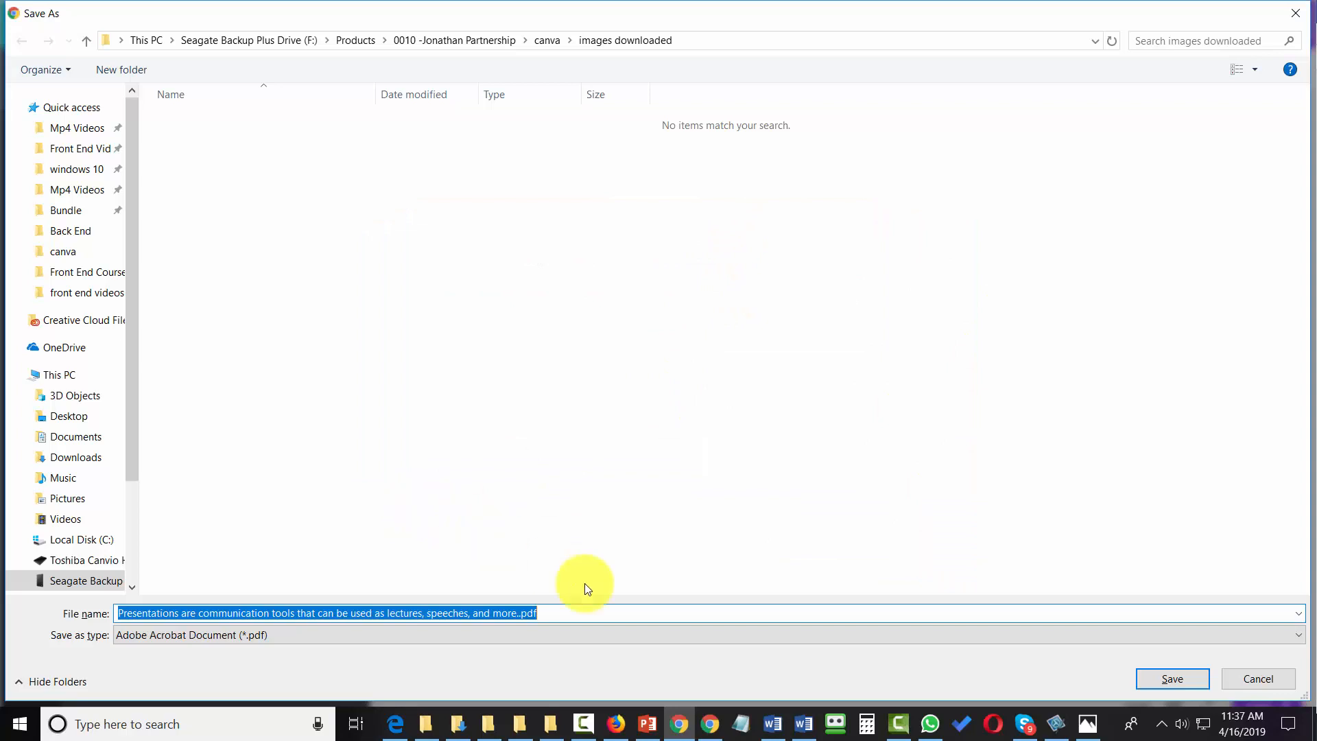
pyautogui.click(1146, 672)
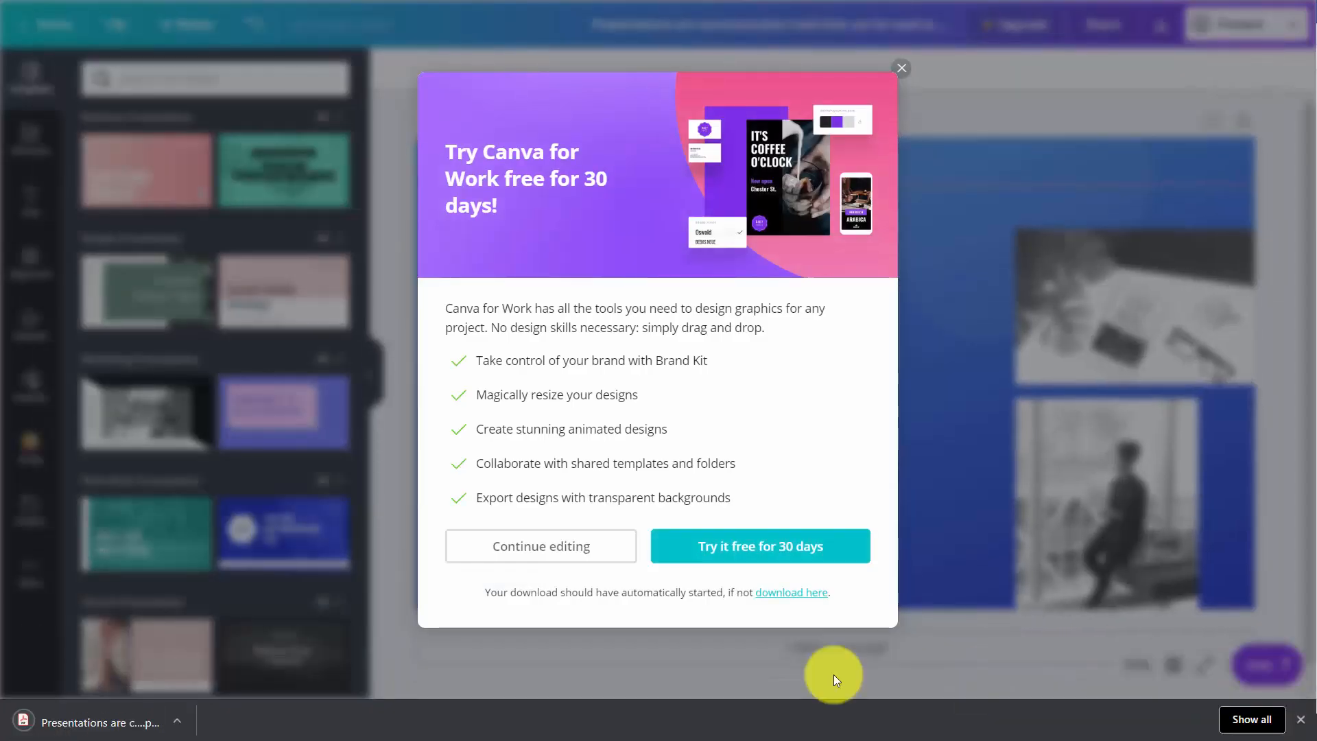
pyautogui.click(124, 734)
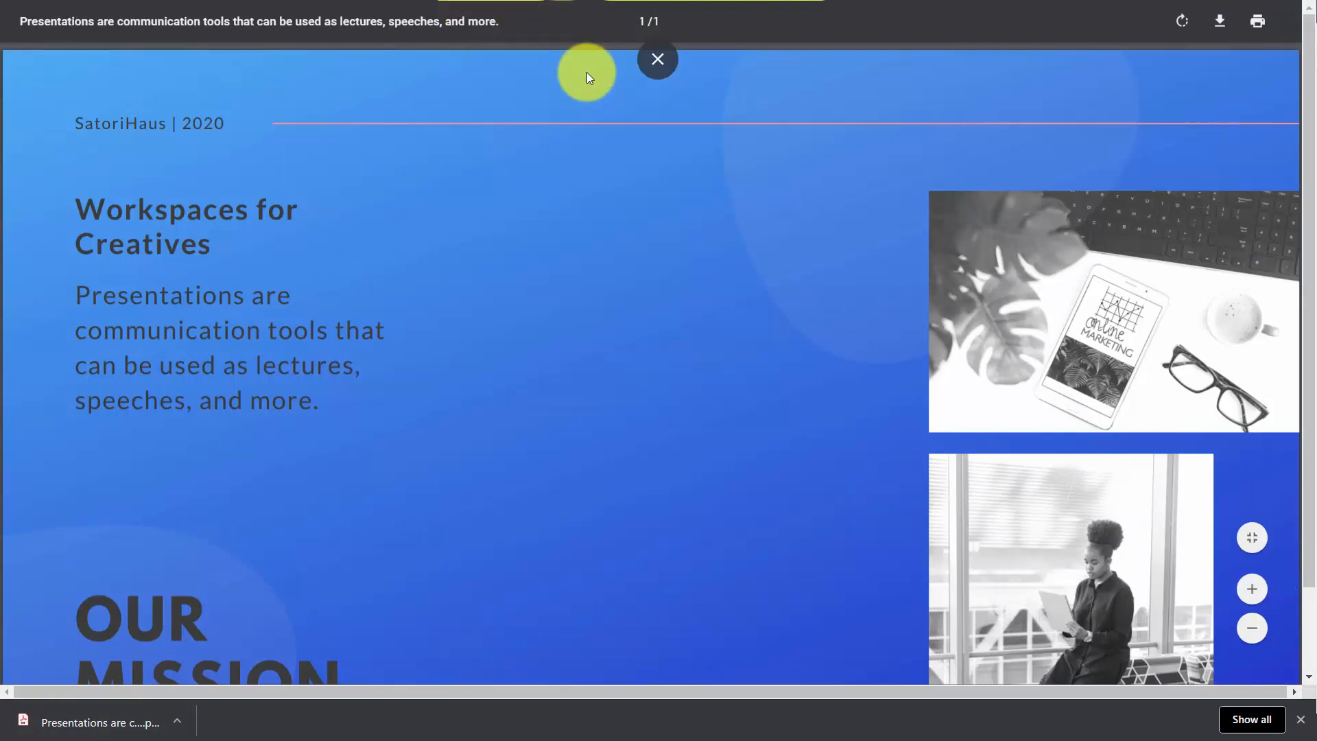
pyautogui.hotkey('ctrl', 'w')
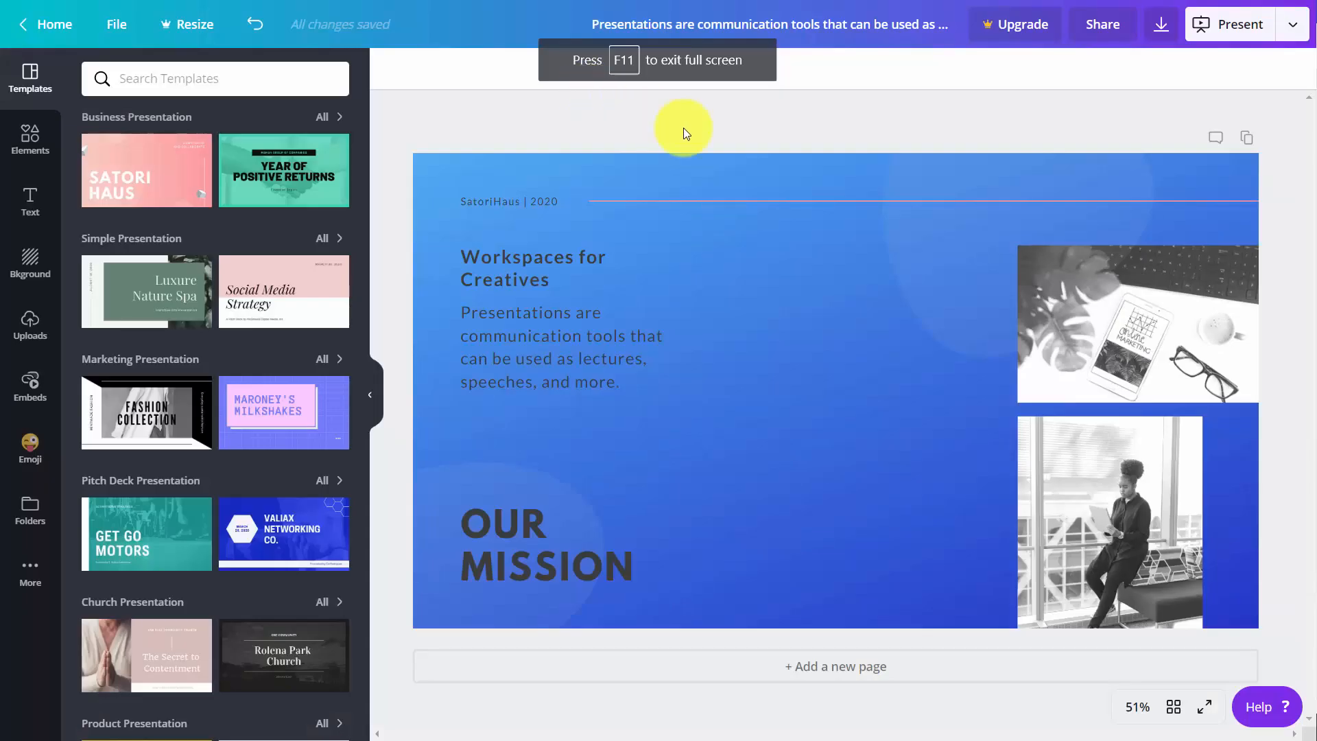
# - Download the slide as a PDF Print file without crop marks and bleed, and open the saved document
pyautogui.click(1157, 28)
pyautogui.click(1161, 141)
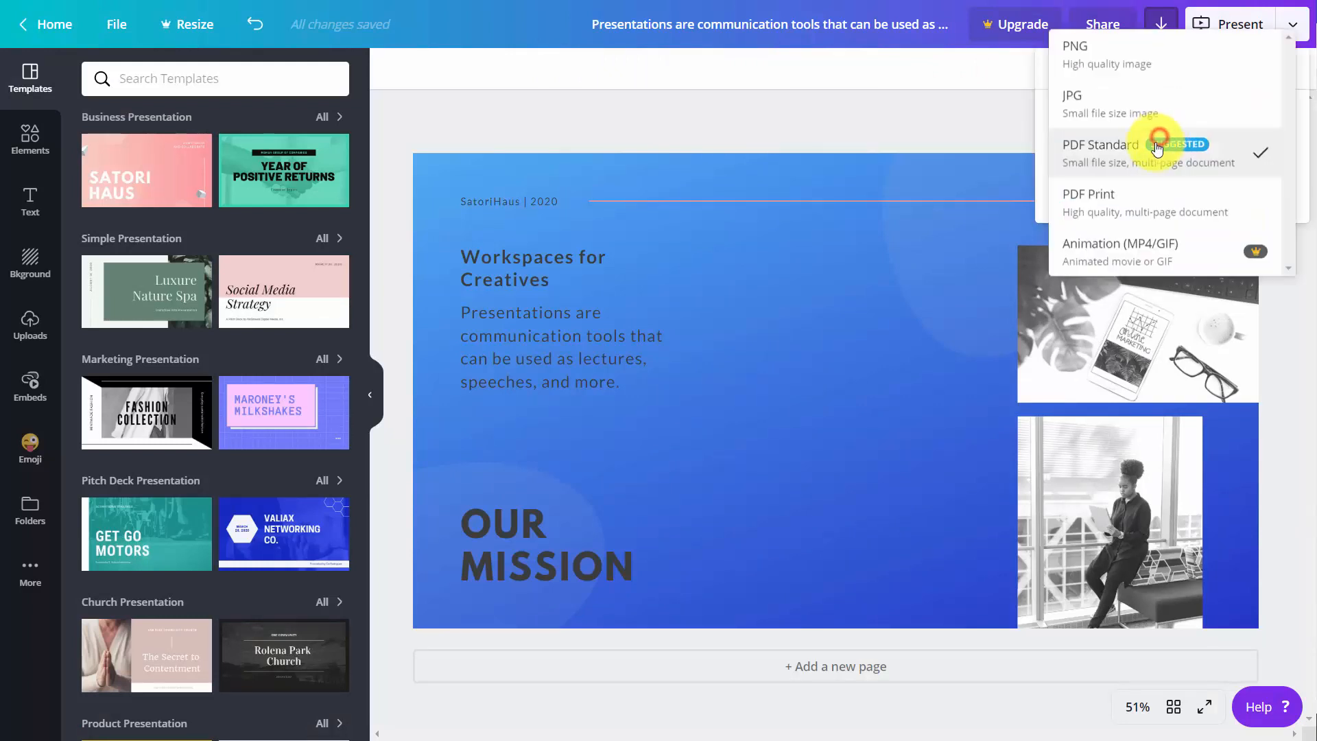
pyautogui.click(1131, 200)
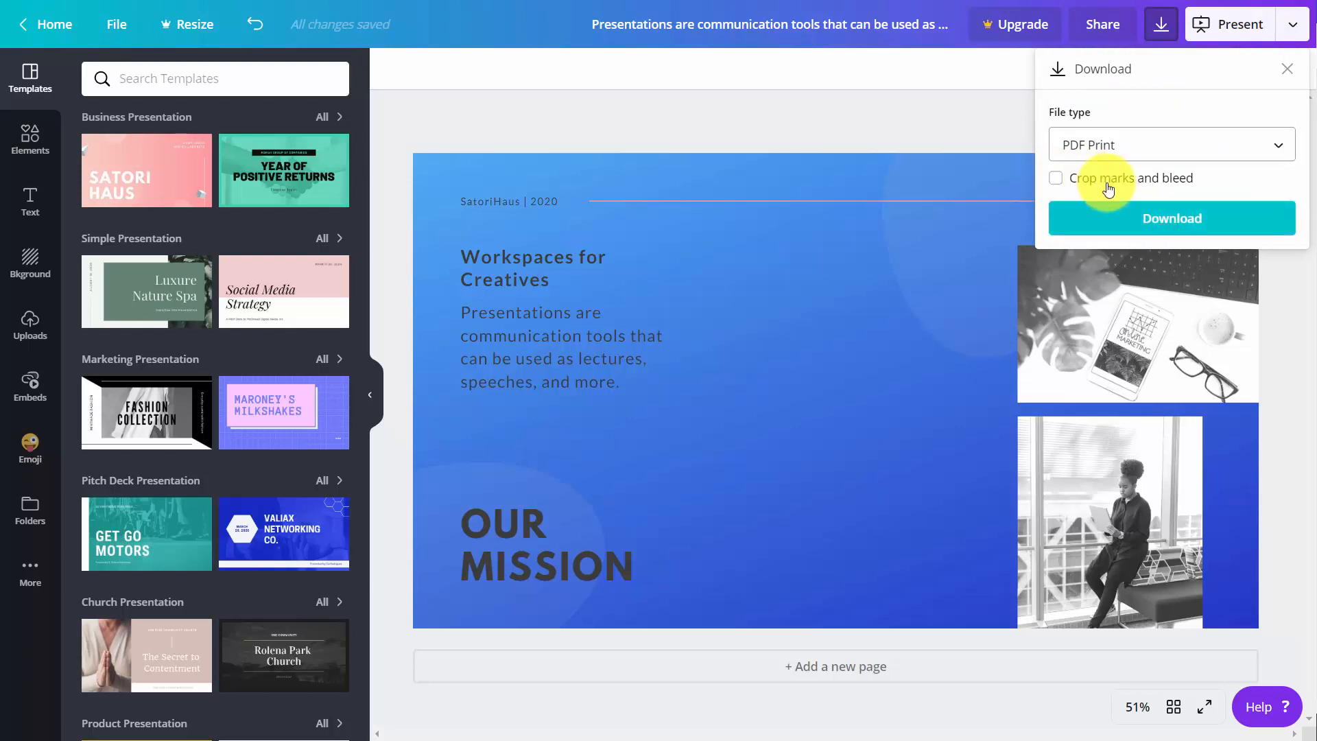
pyautogui.click(1150, 221)
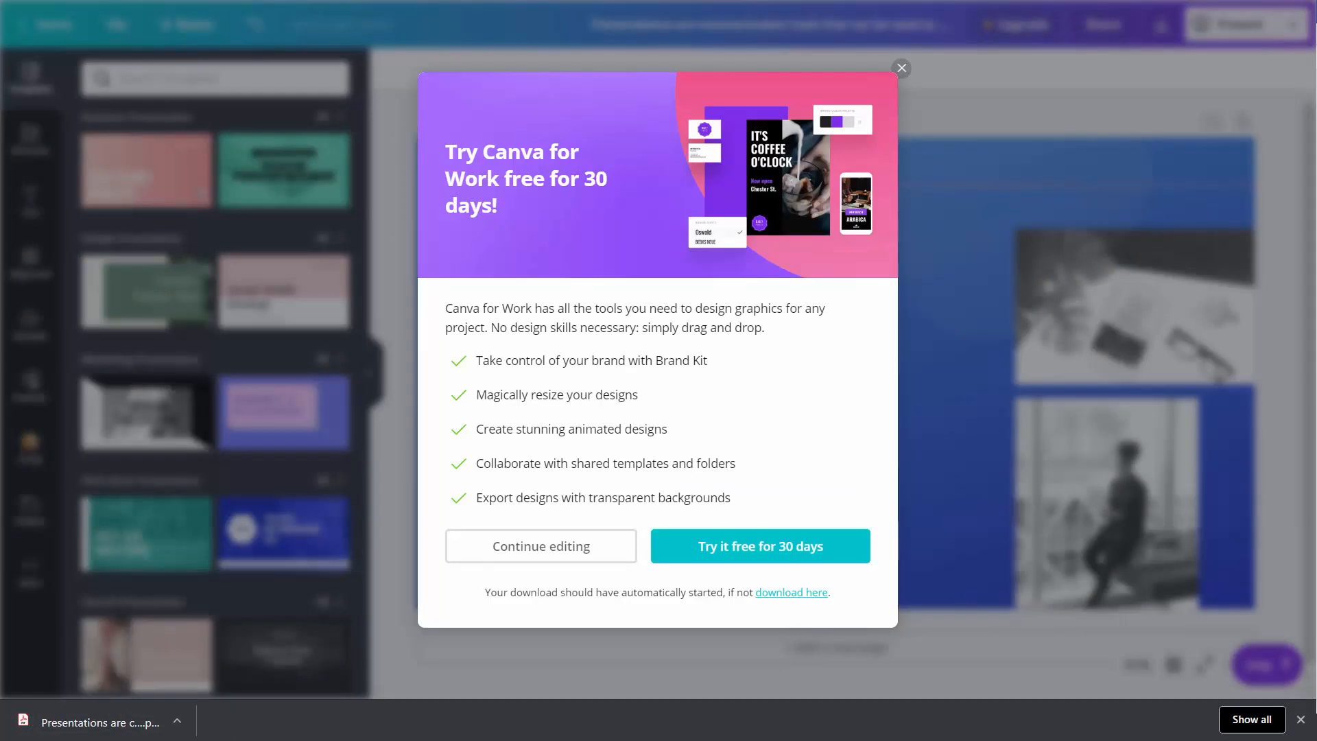
pyautogui.click(129, 727)
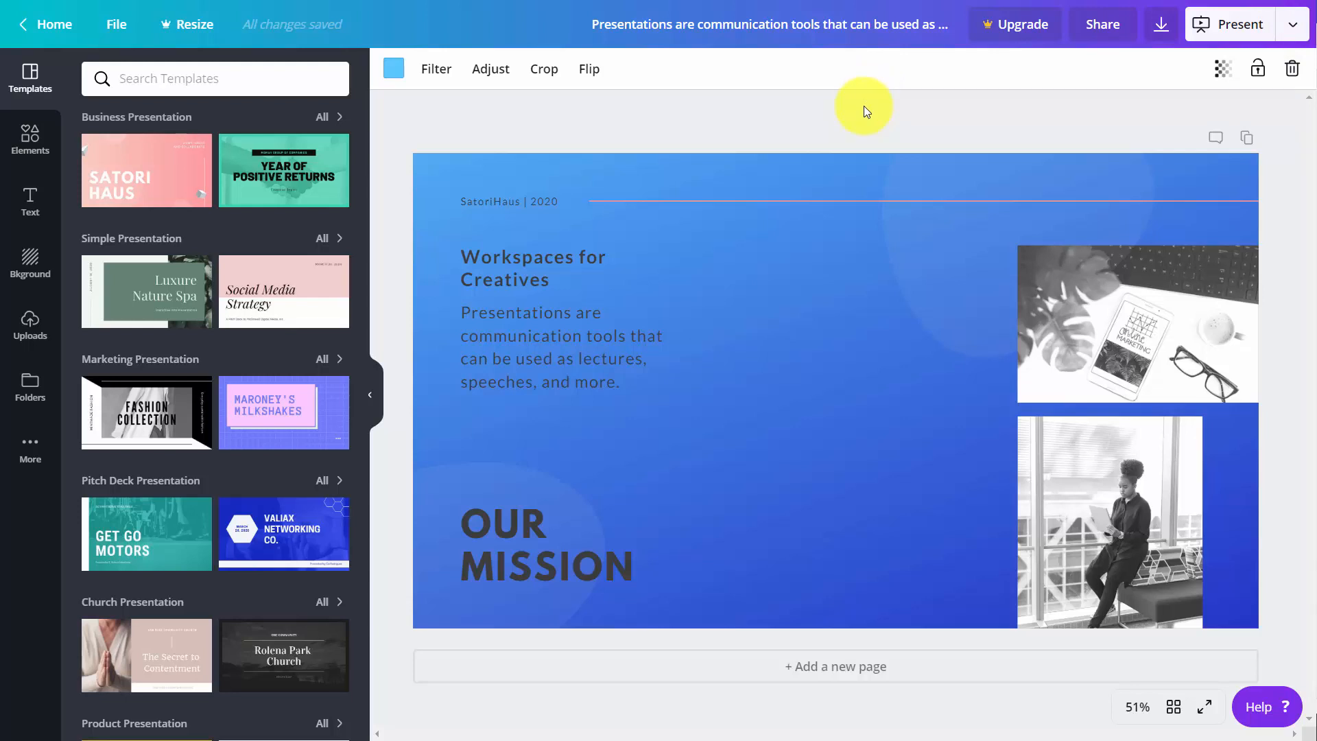
# - Publish the design as a presentation of the type Presenter view and start presenting
pyautogui.click(1293, 26)
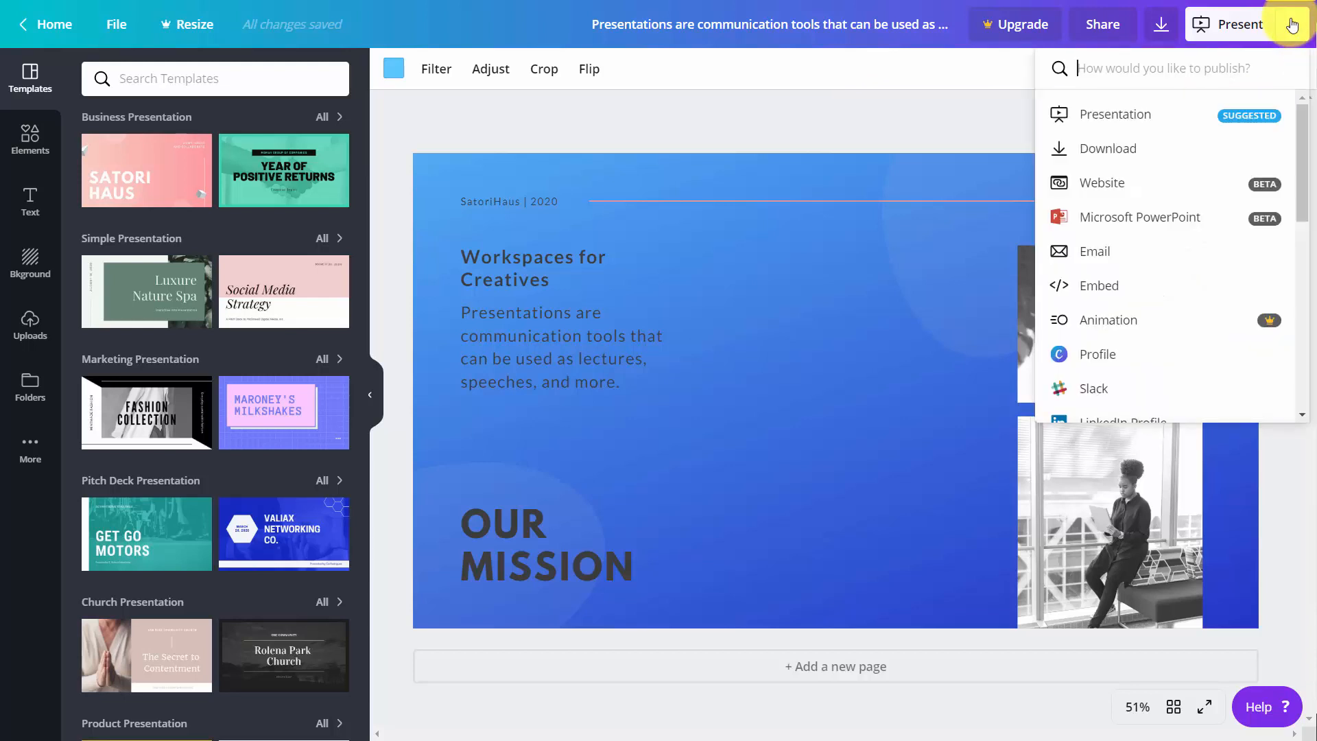
pyautogui.click(1122, 118)
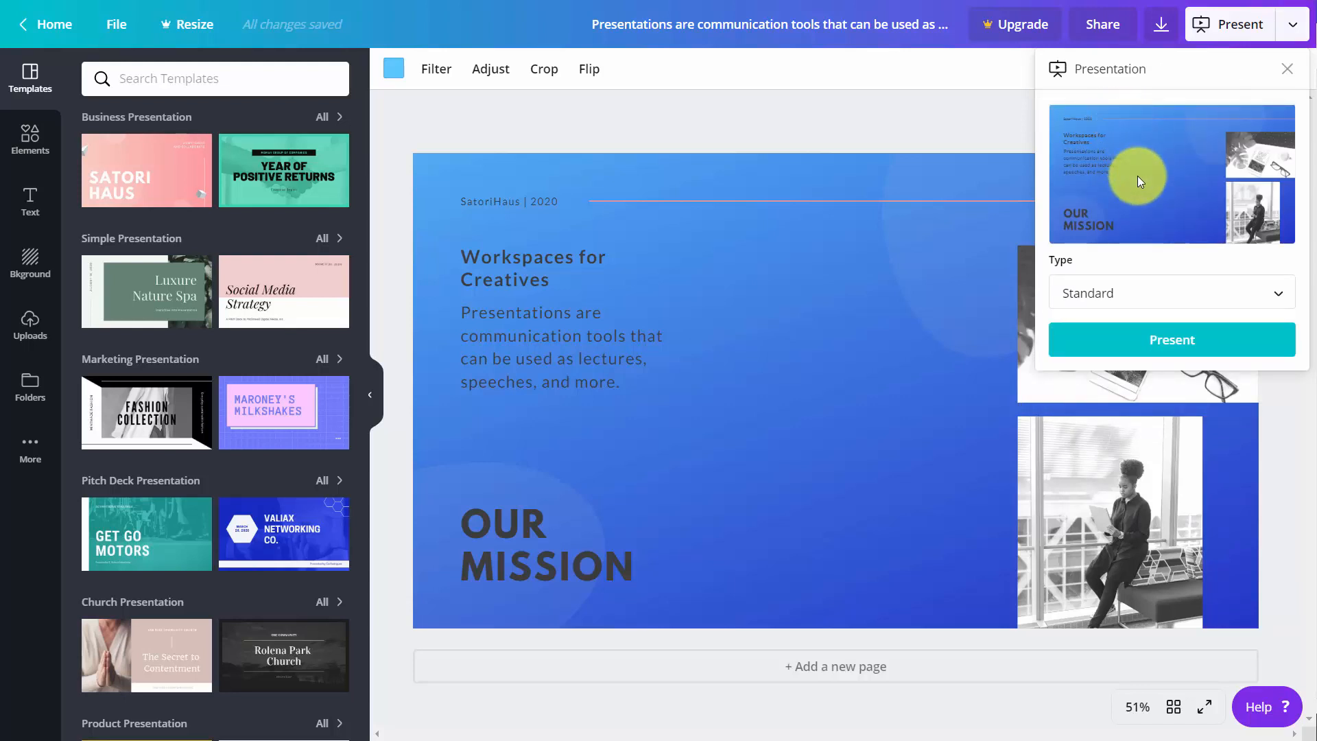
pyautogui.click(1277, 300)
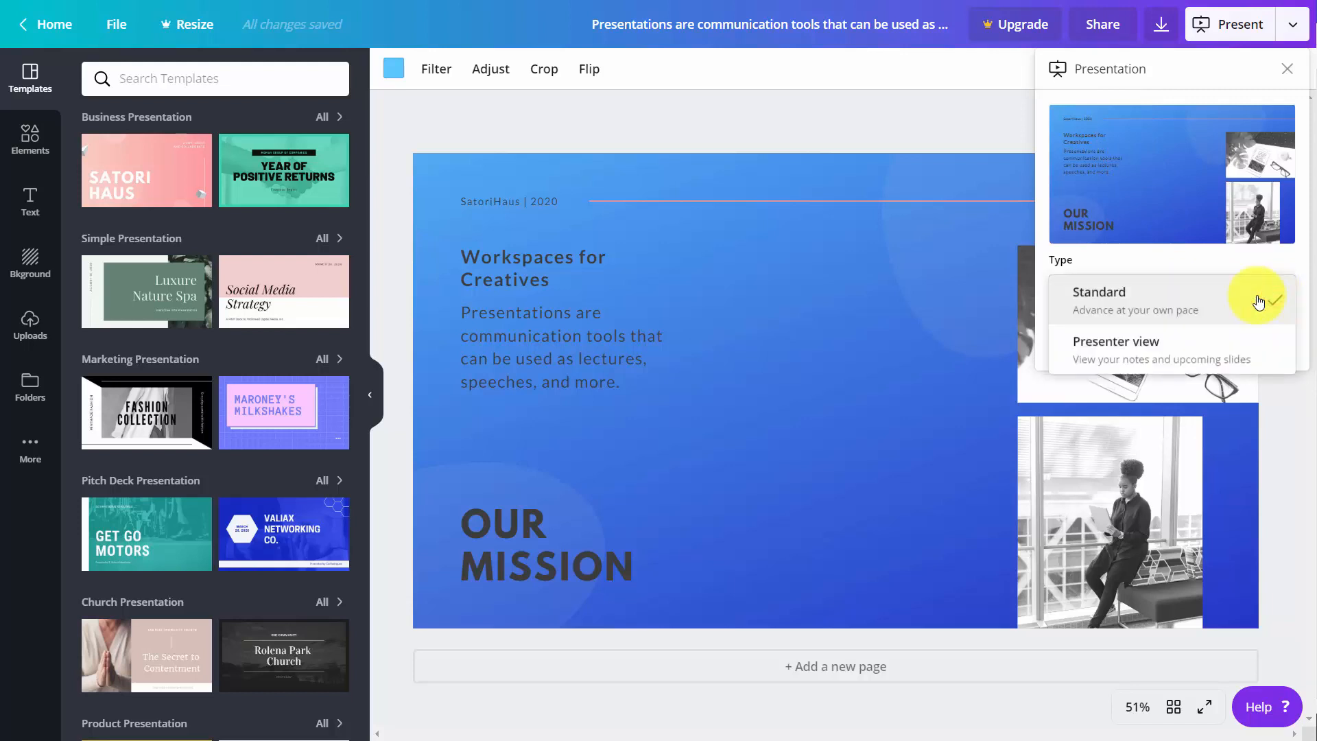
pyautogui.click(1159, 347)
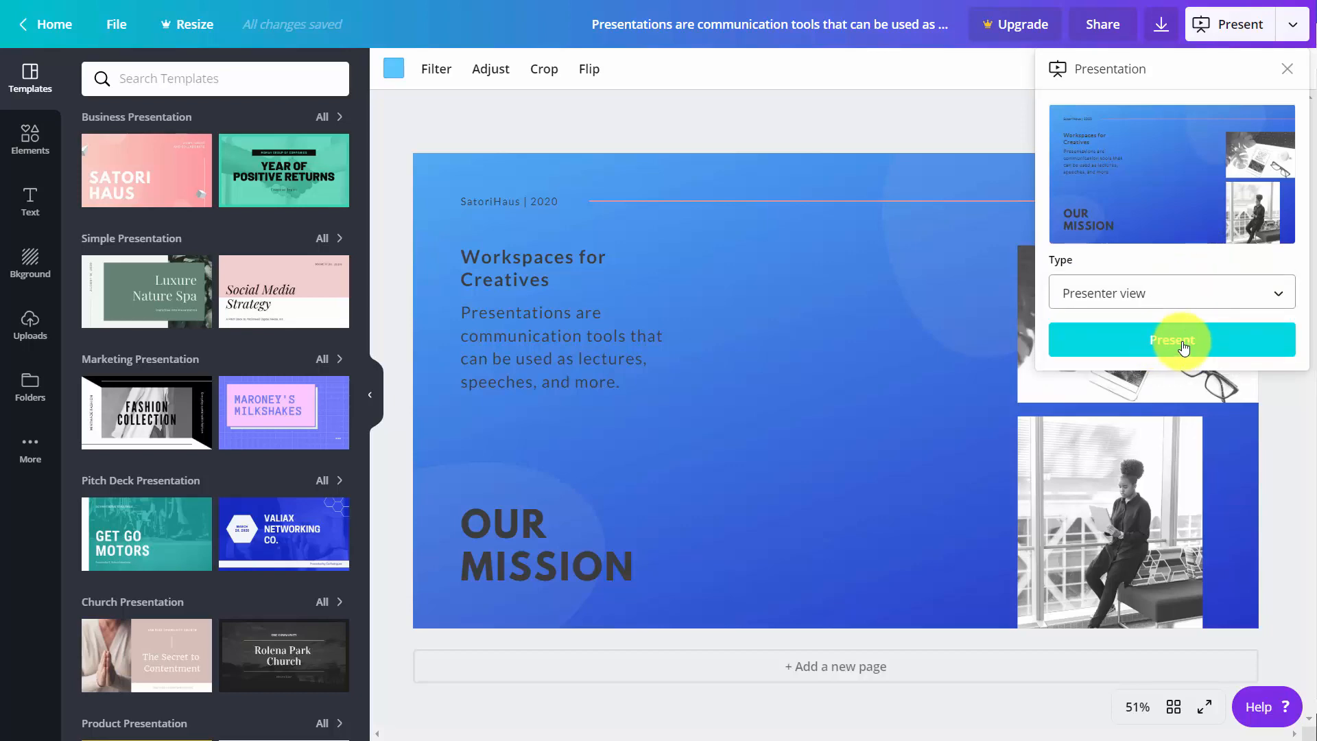
pyautogui.click(1184, 346)
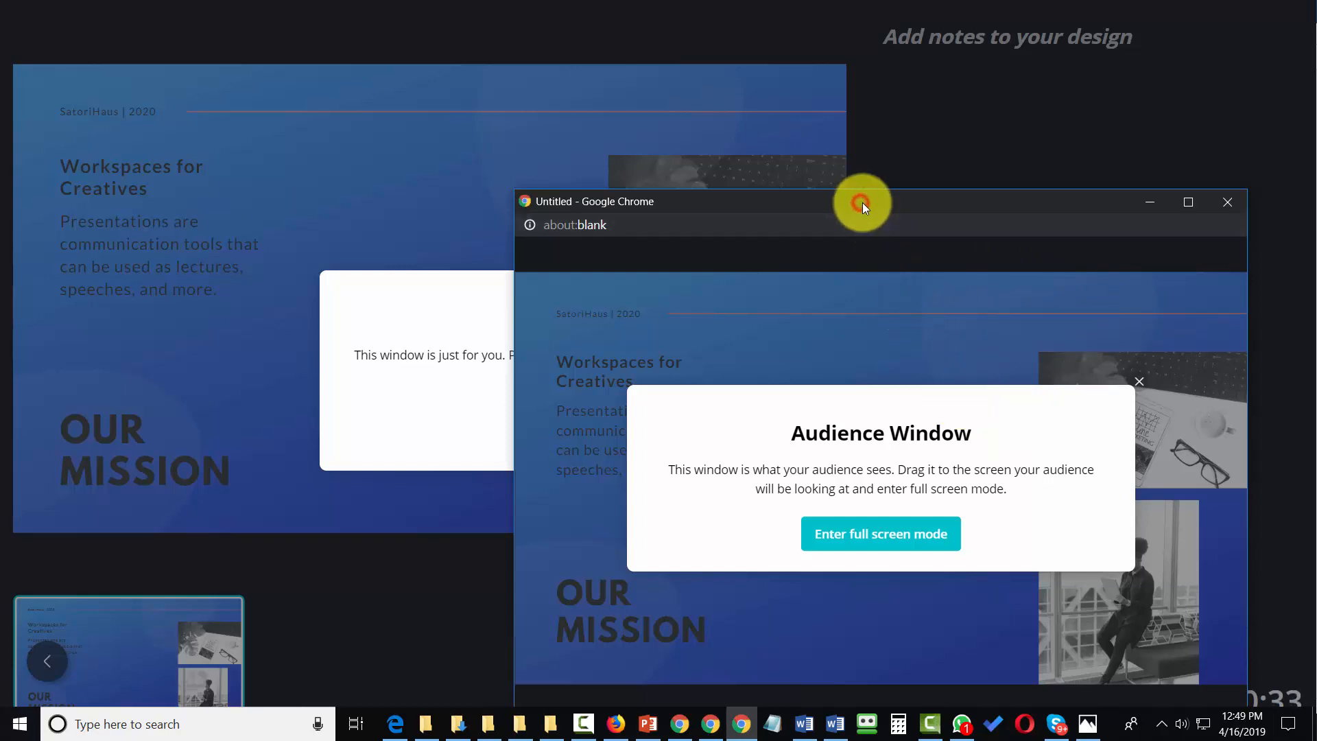
# - Move the Audience Window onto the second screen and dismiss the Presenter Window message
pyautogui.moveTo(862, 203); pyautogui.dragTo(864, 203)
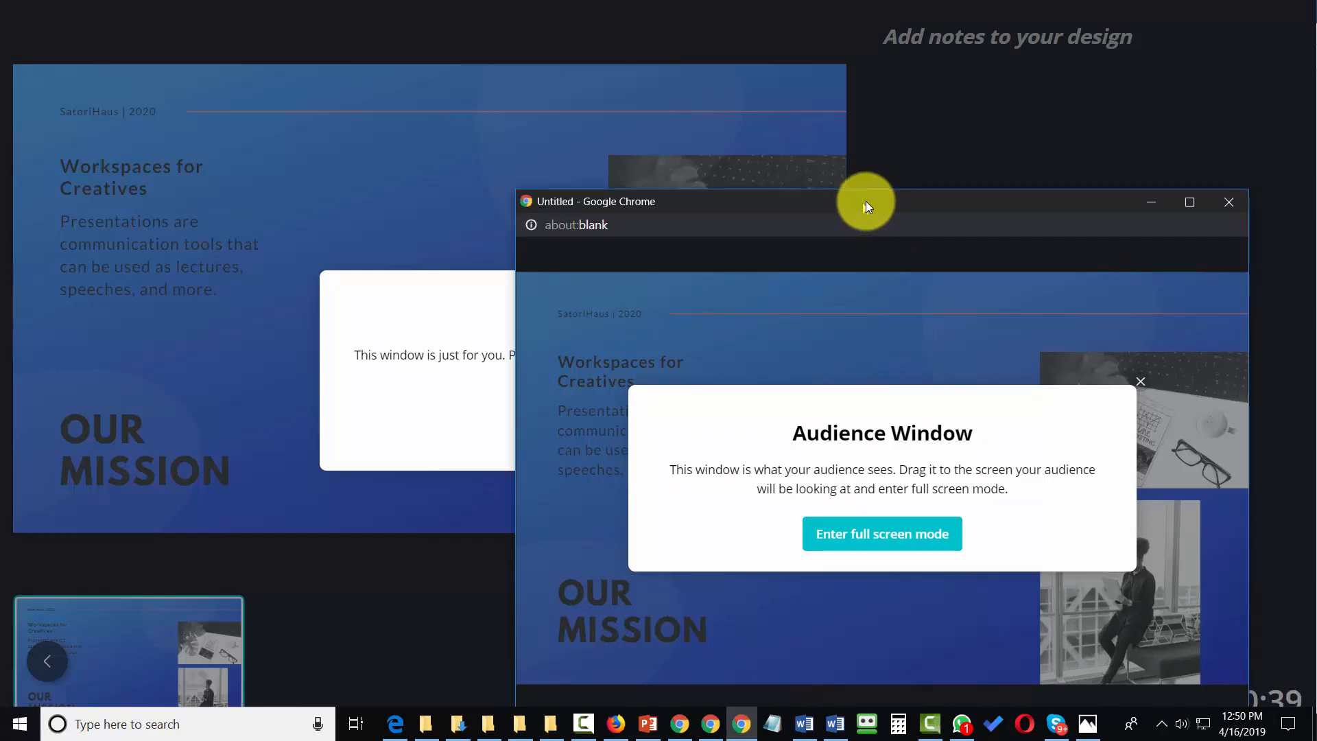
pyautogui.moveTo(863, 203); pyautogui.dragTo(1316, 179)
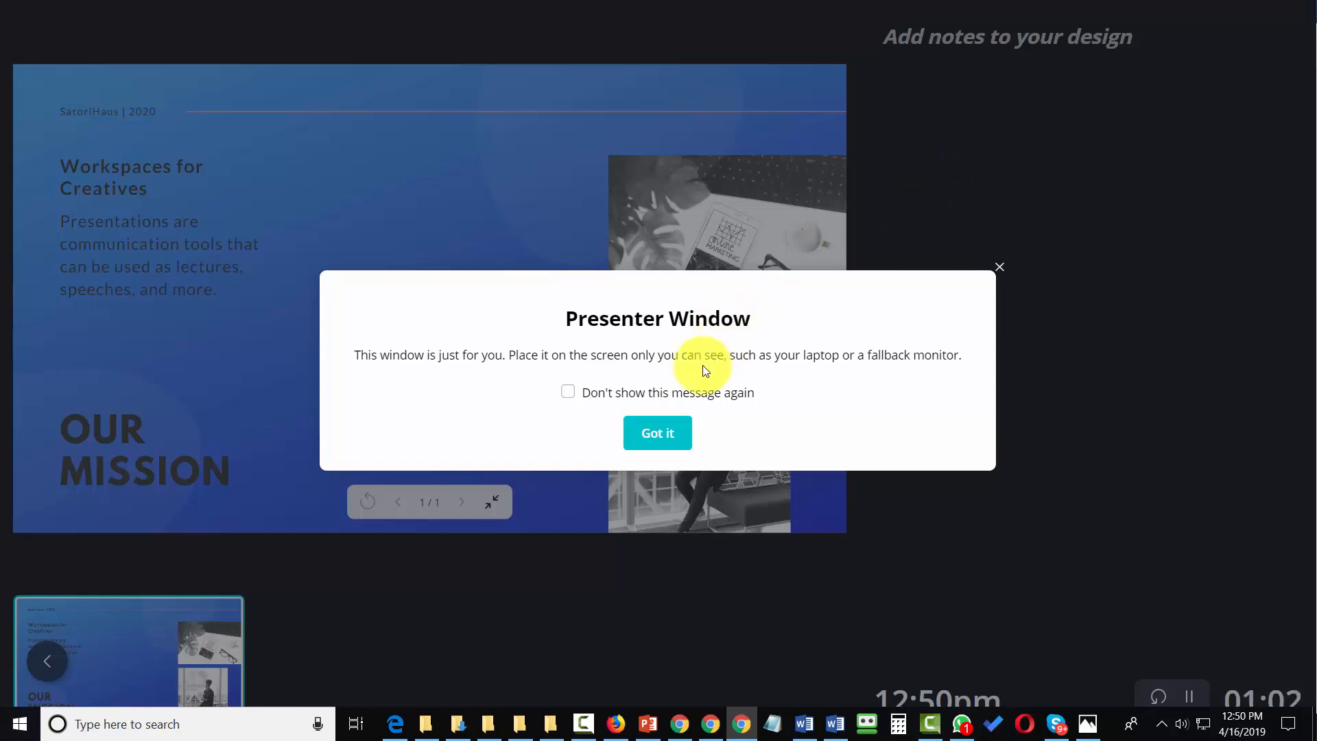
pyautogui.click(654, 438)
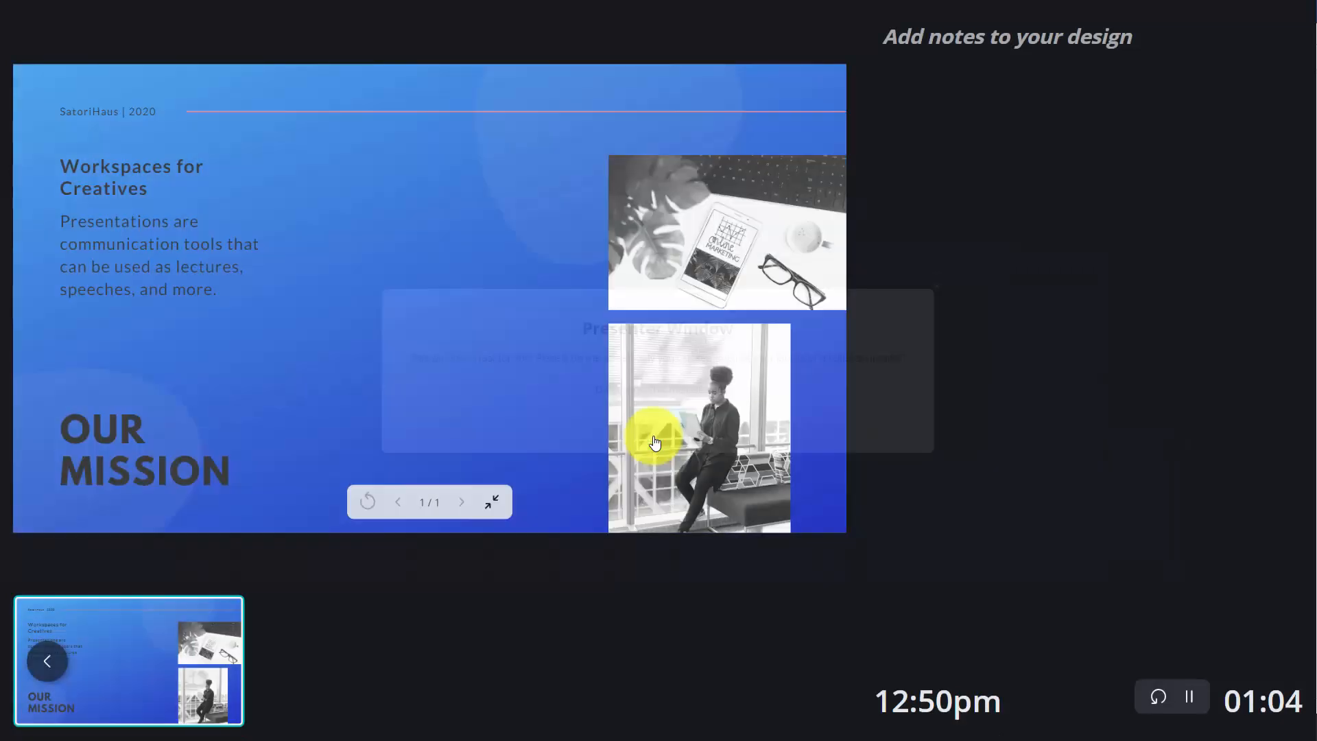
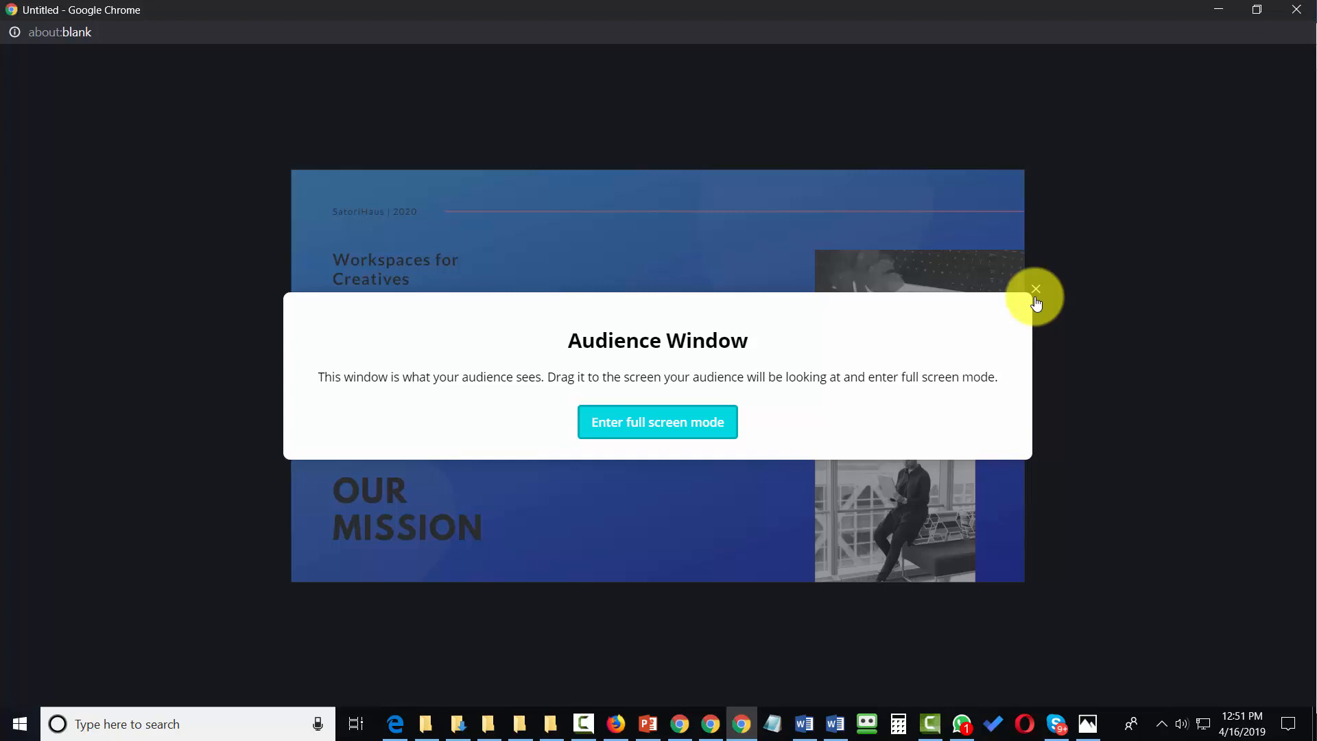
# - Dismiss the Audience Window message, and connect Pinterest as a publishing destination, granting Canva permission to the account
pyautogui.click(1036, 303)
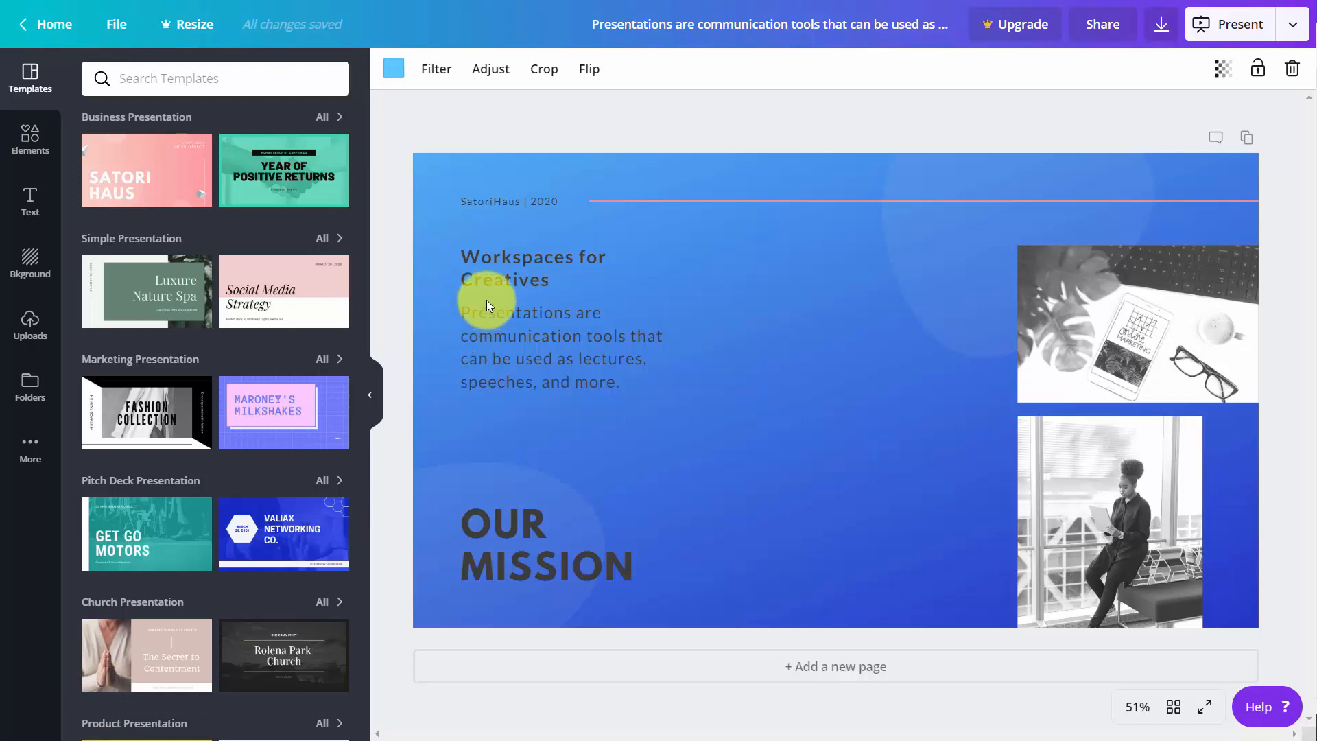
pyautogui.click(1295, 28)
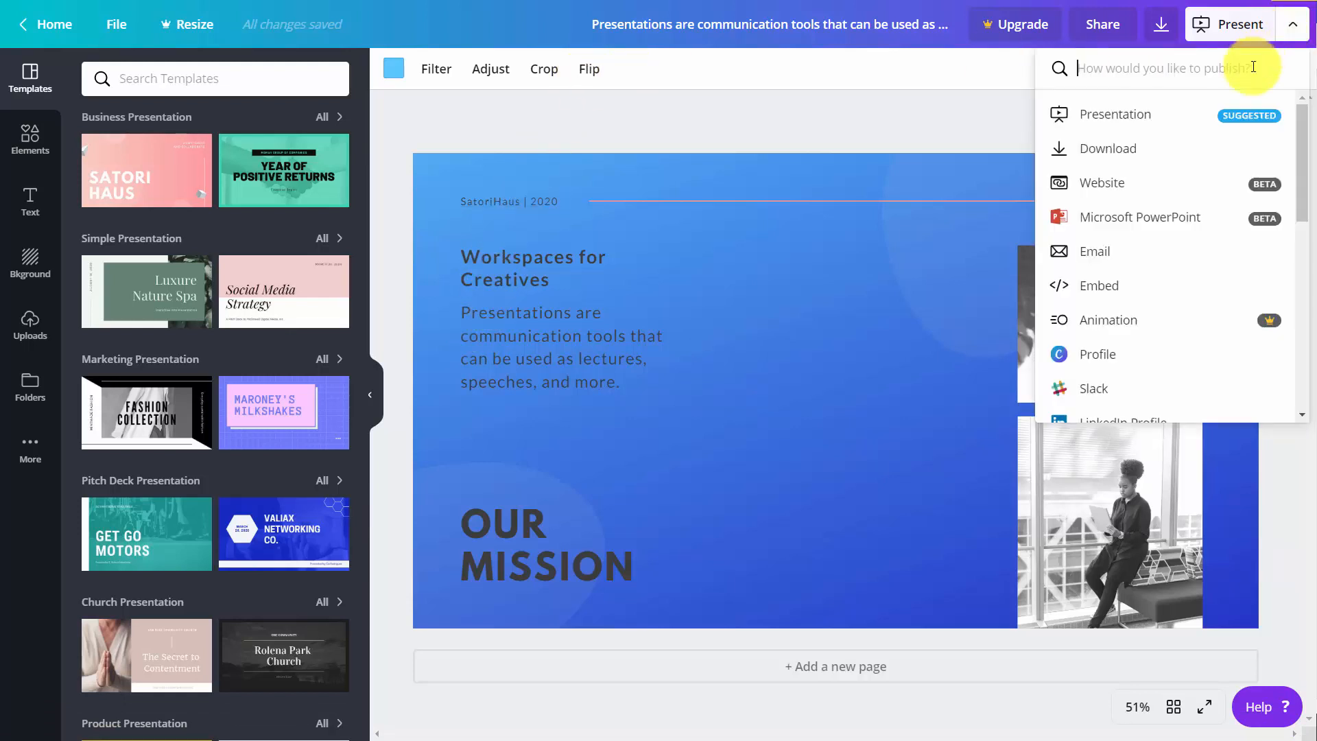
pyautogui.scroll(-3, 1204, 140)
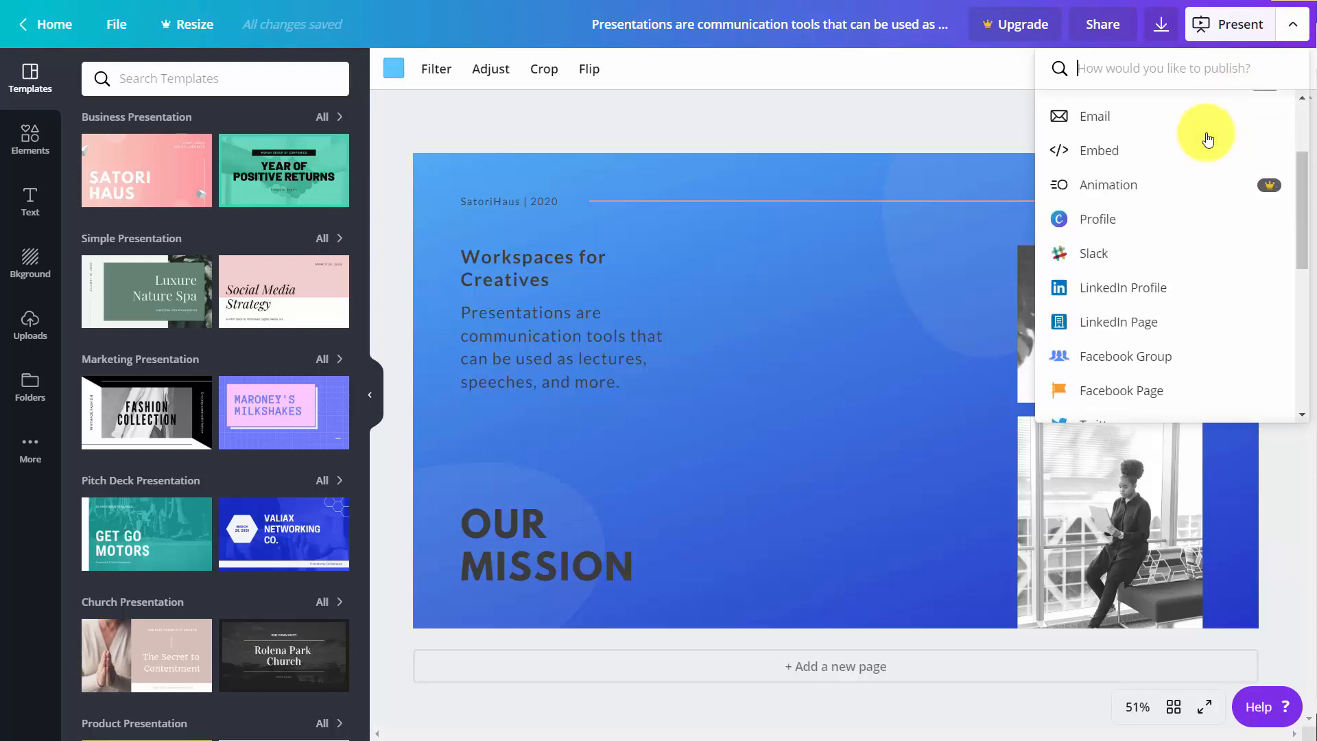
pyautogui.scroll(-1, 1200, 140)
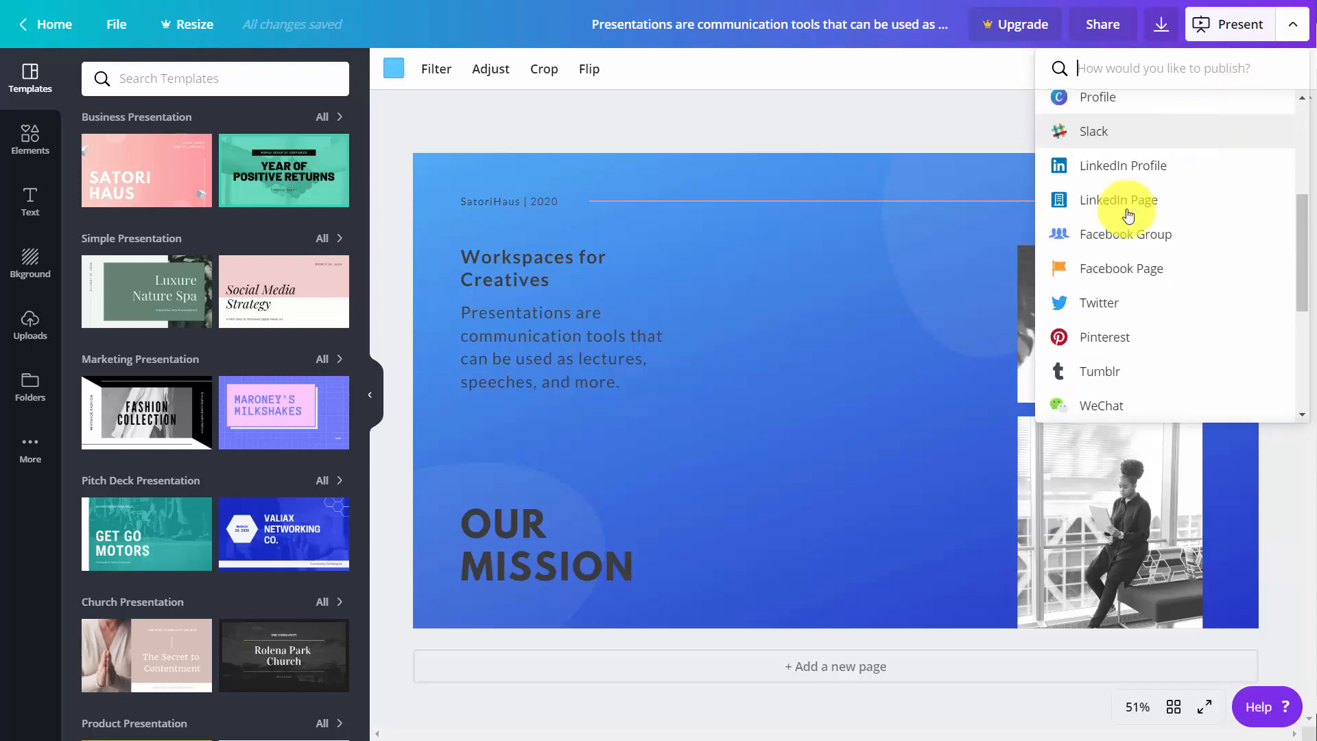
pyautogui.click(1092, 341)
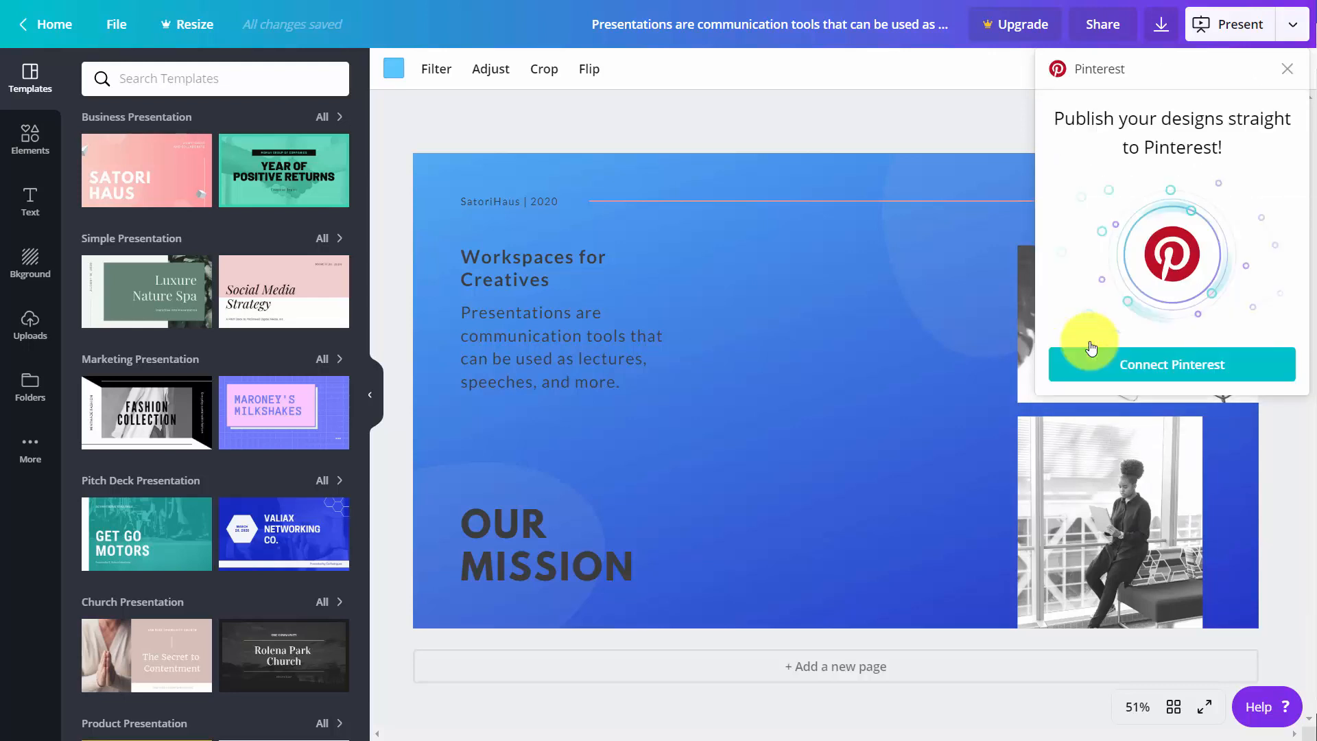
pyautogui.click(1146, 367)
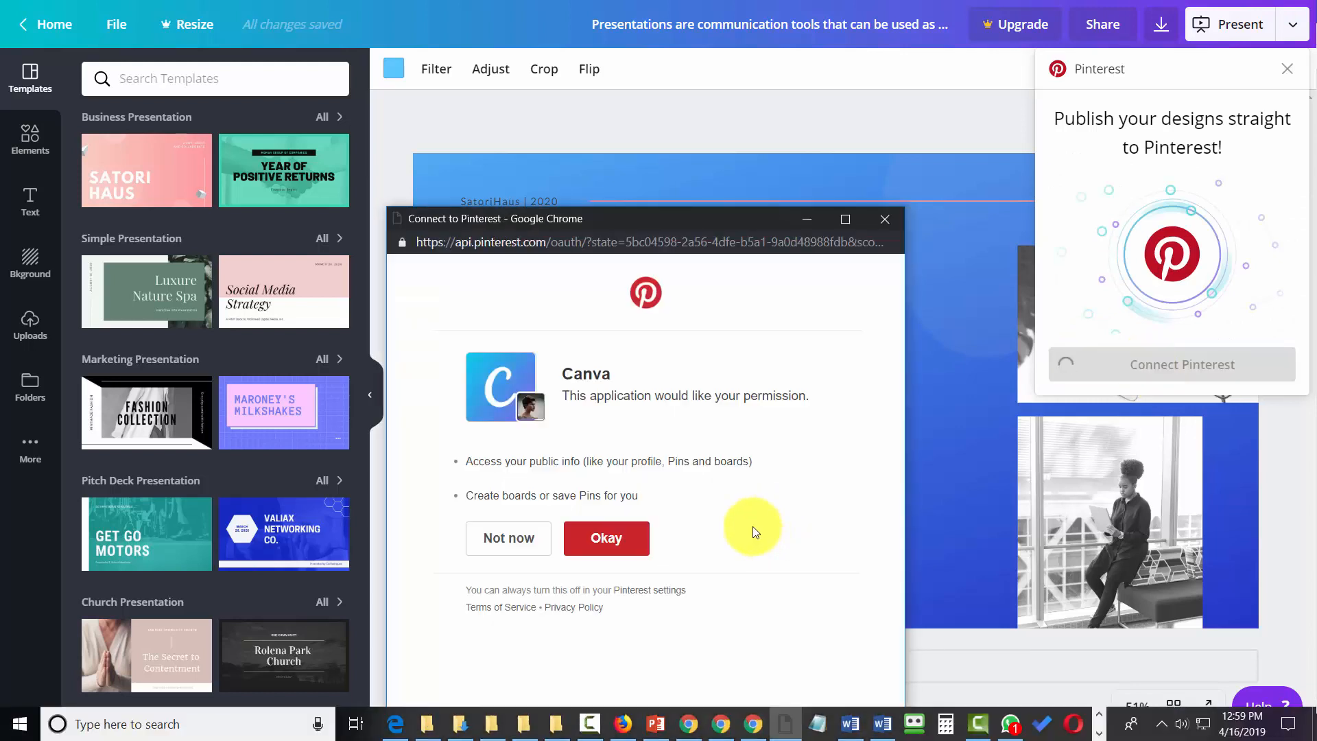
pyautogui.click(638, 555)
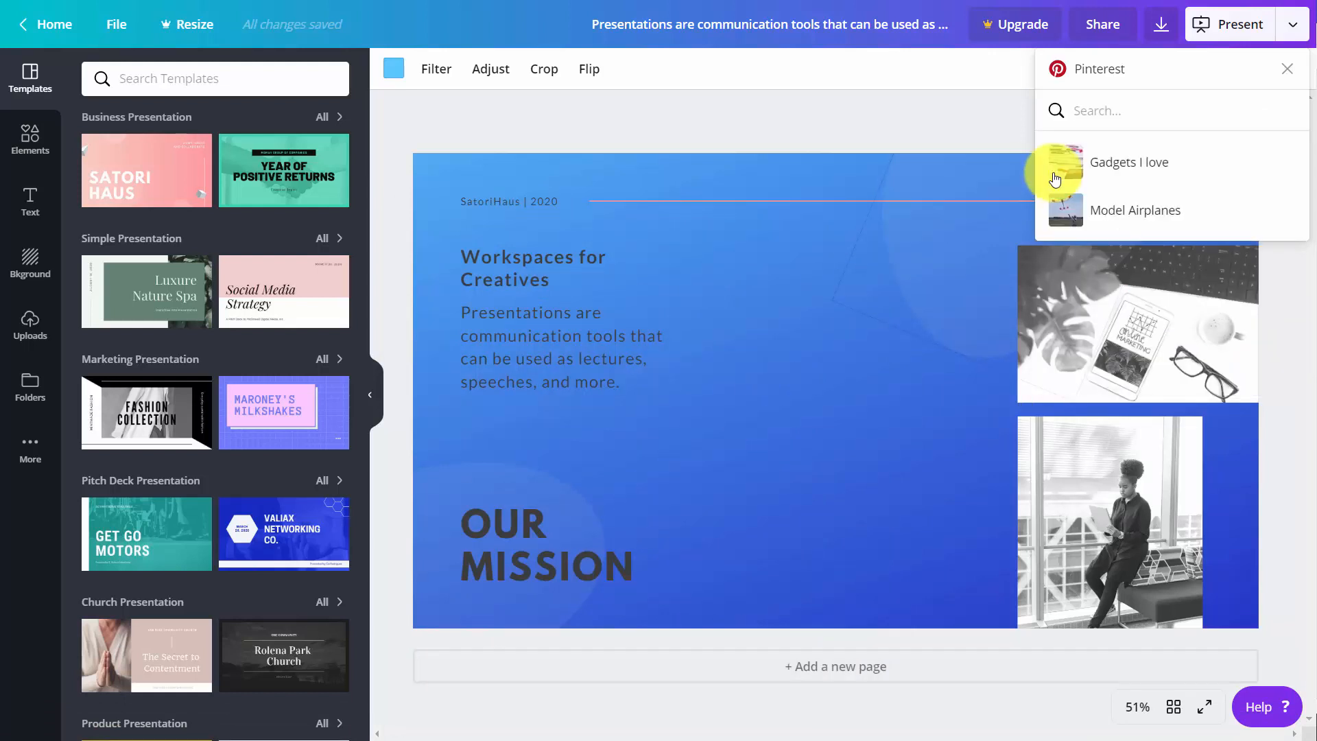
# - Publish the design to the Model Airplanes board with the description "Workplace for Creatives" and open the published pin
pyautogui.click(1069, 218)
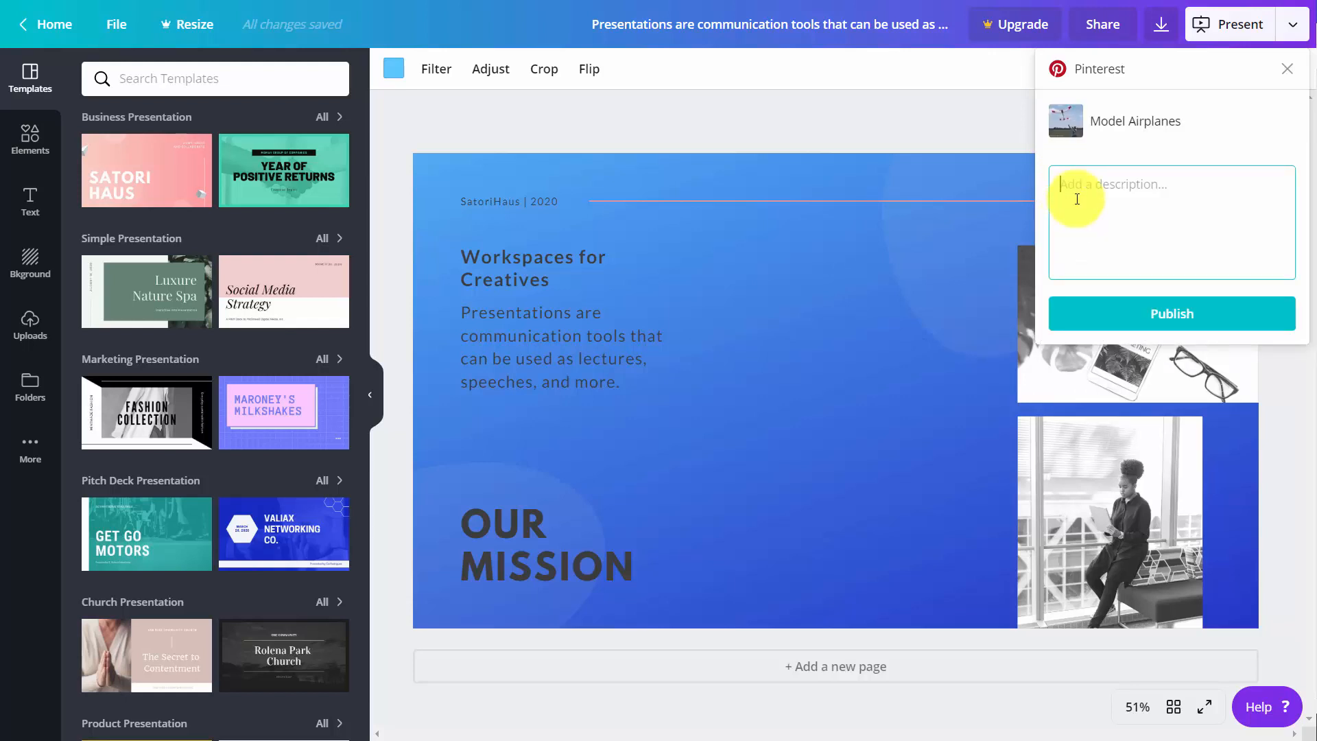
pyautogui.write('Workplace for Creatives')
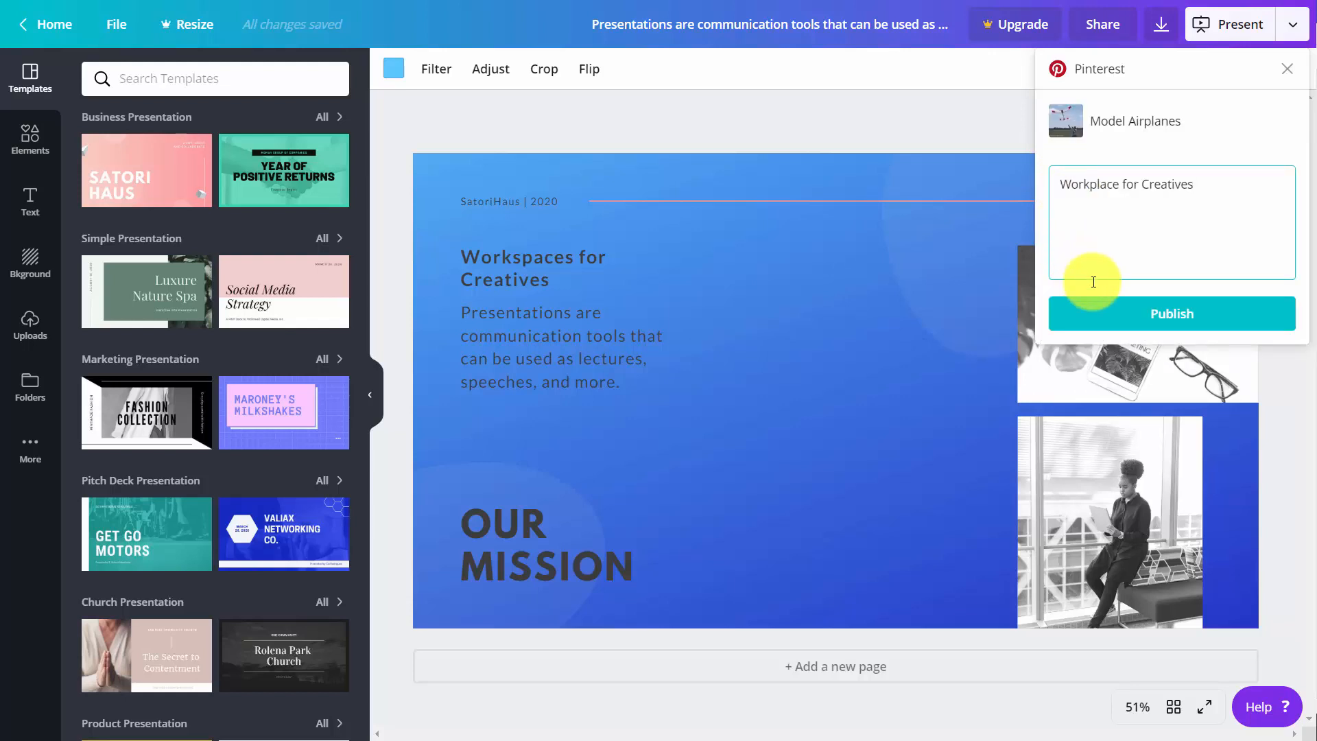
pyautogui.click(1168, 318)
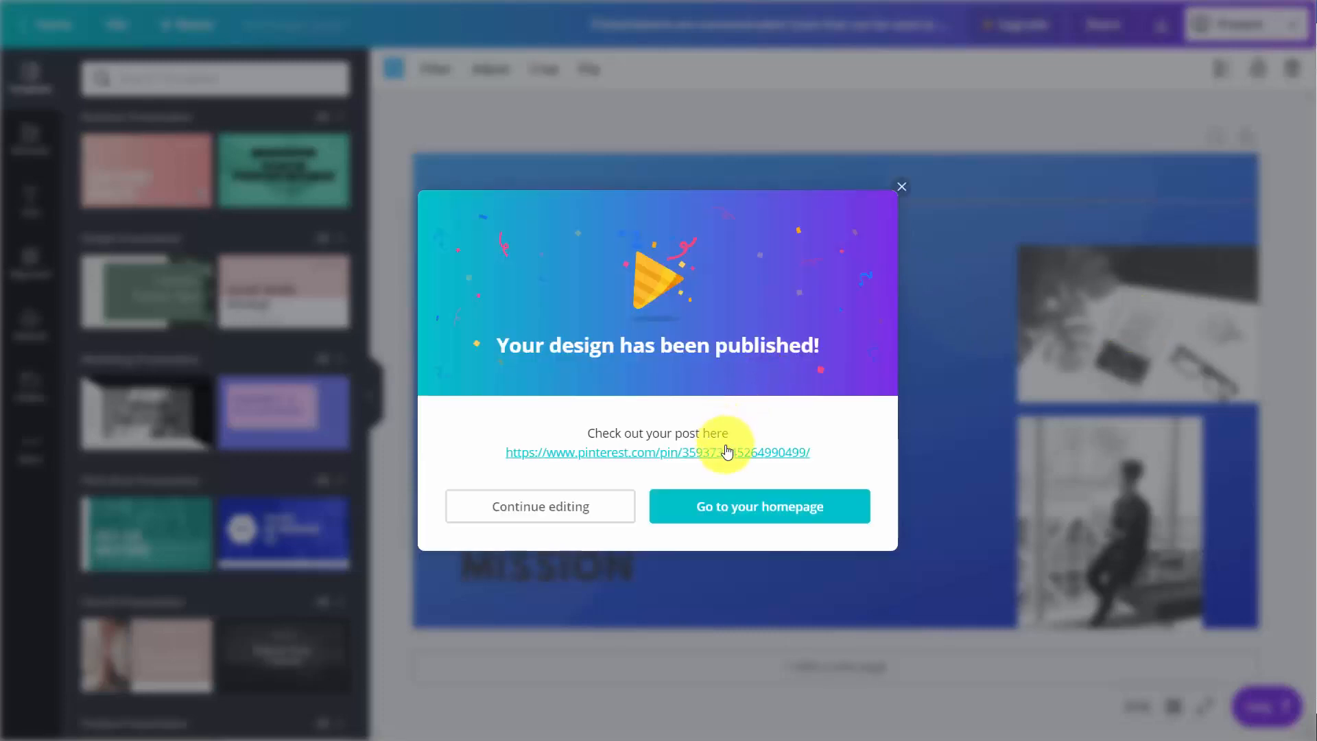
pyautogui.click(729, 452)
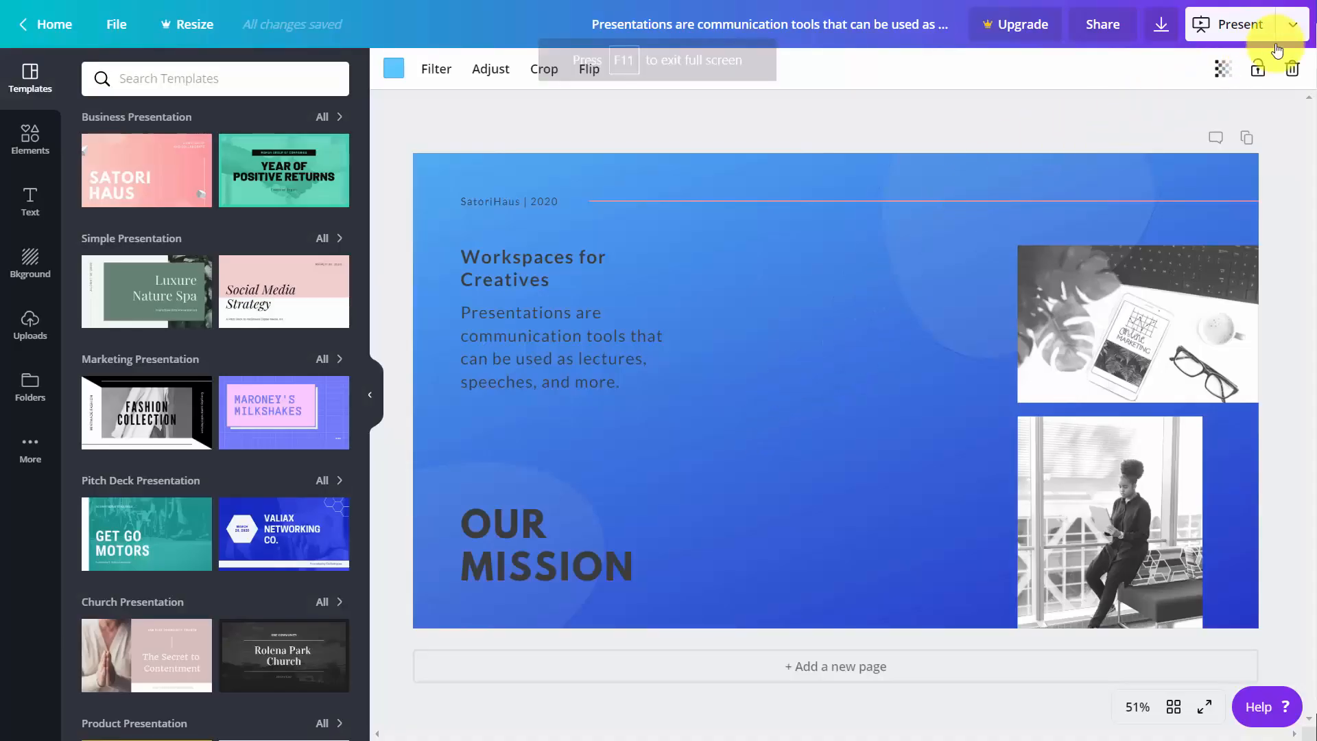
# - Connect Facebook for publishing to a Facebook Group, and allow Canva to post content into groups
pyautogui.click(1293, 25)
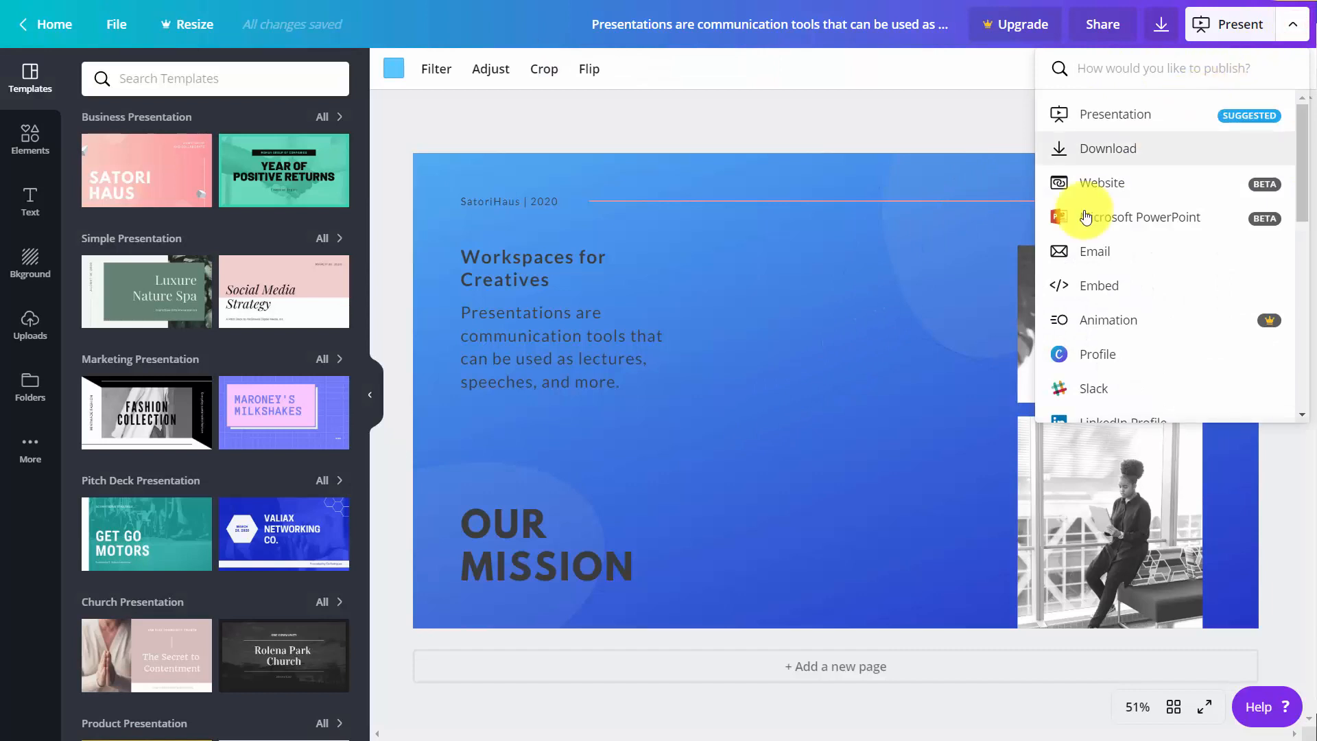
pyautogui.scroll(-5, 1084, 217)
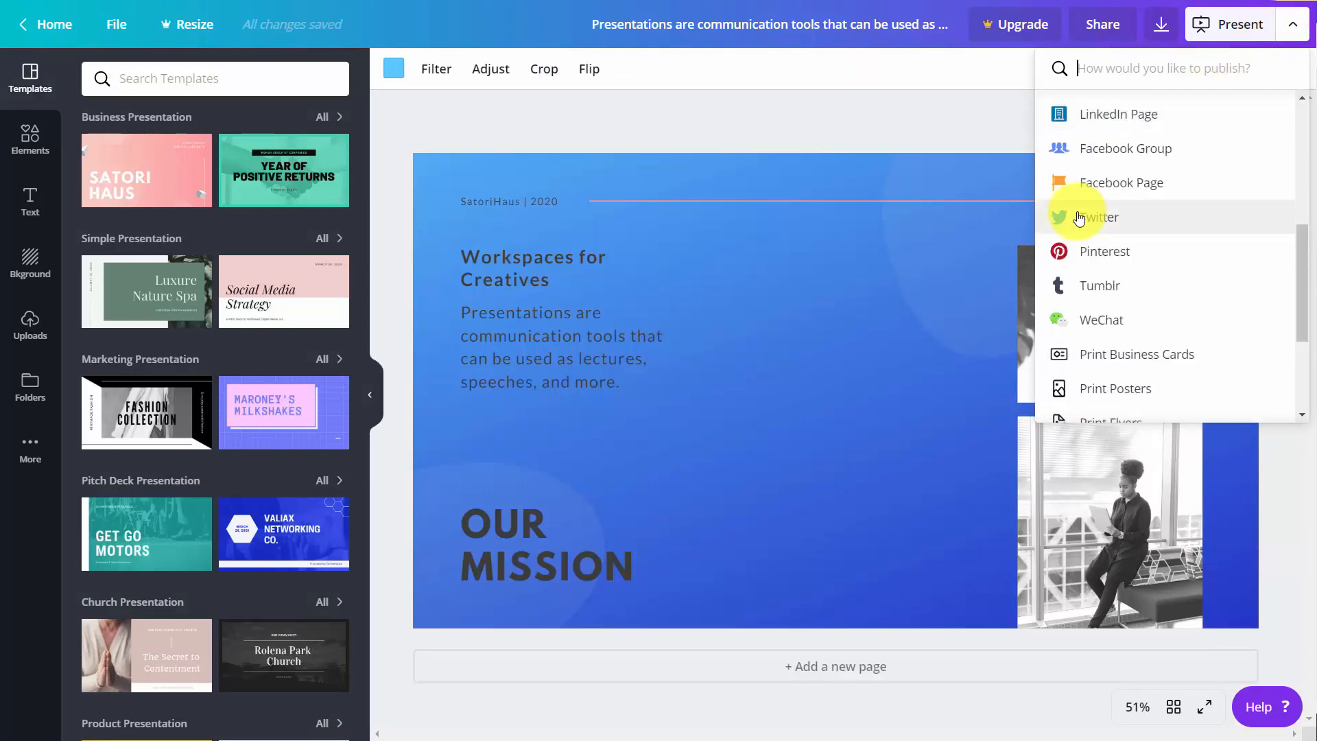
pyautogui.scroll(3, 1079, 218)
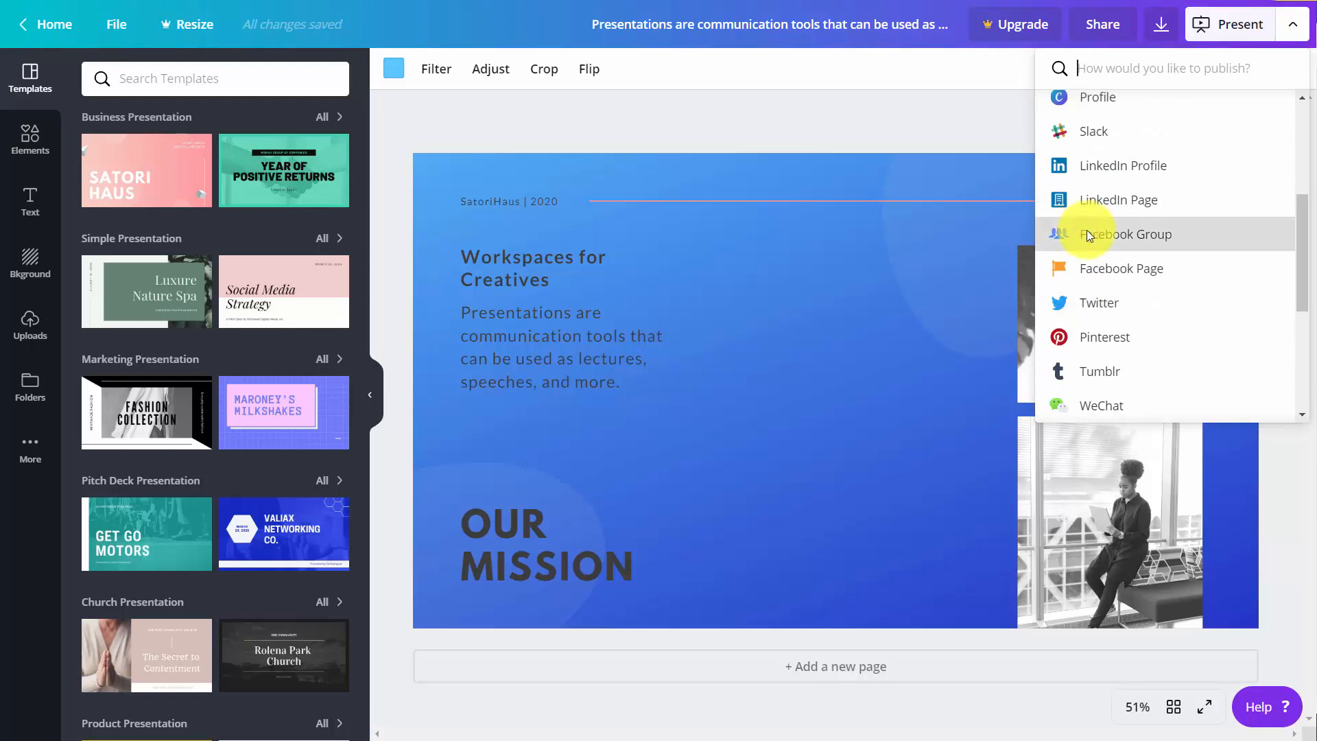
pyautogui.click(1087, 232)
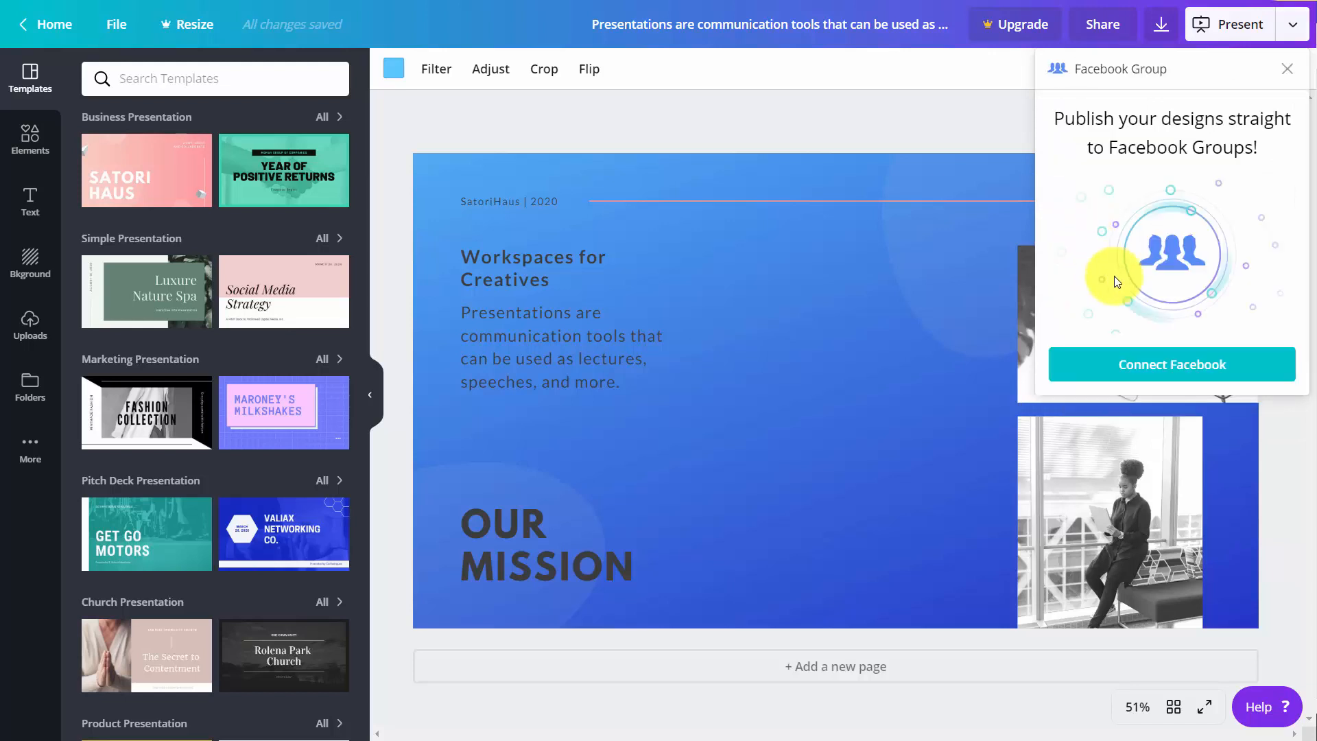
pyautogui.click(1178, 370)
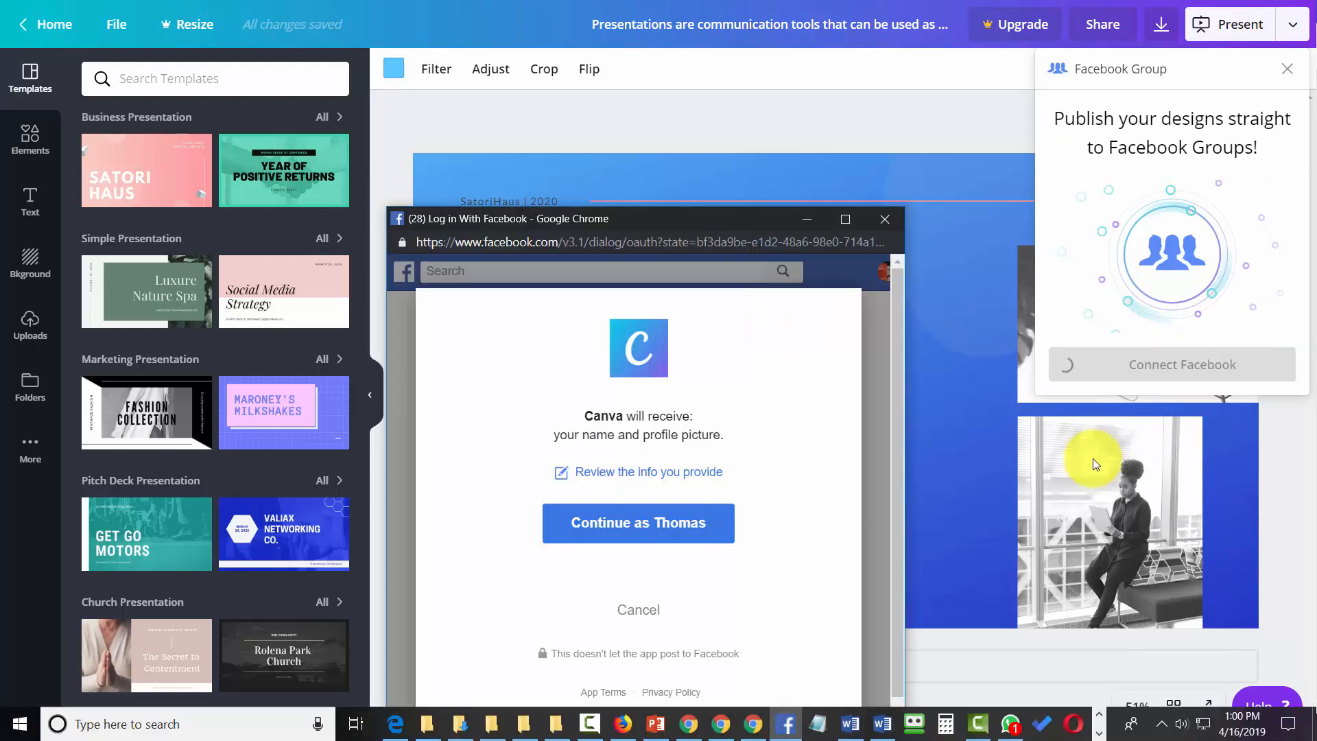
pyautogui.click(680, 525)
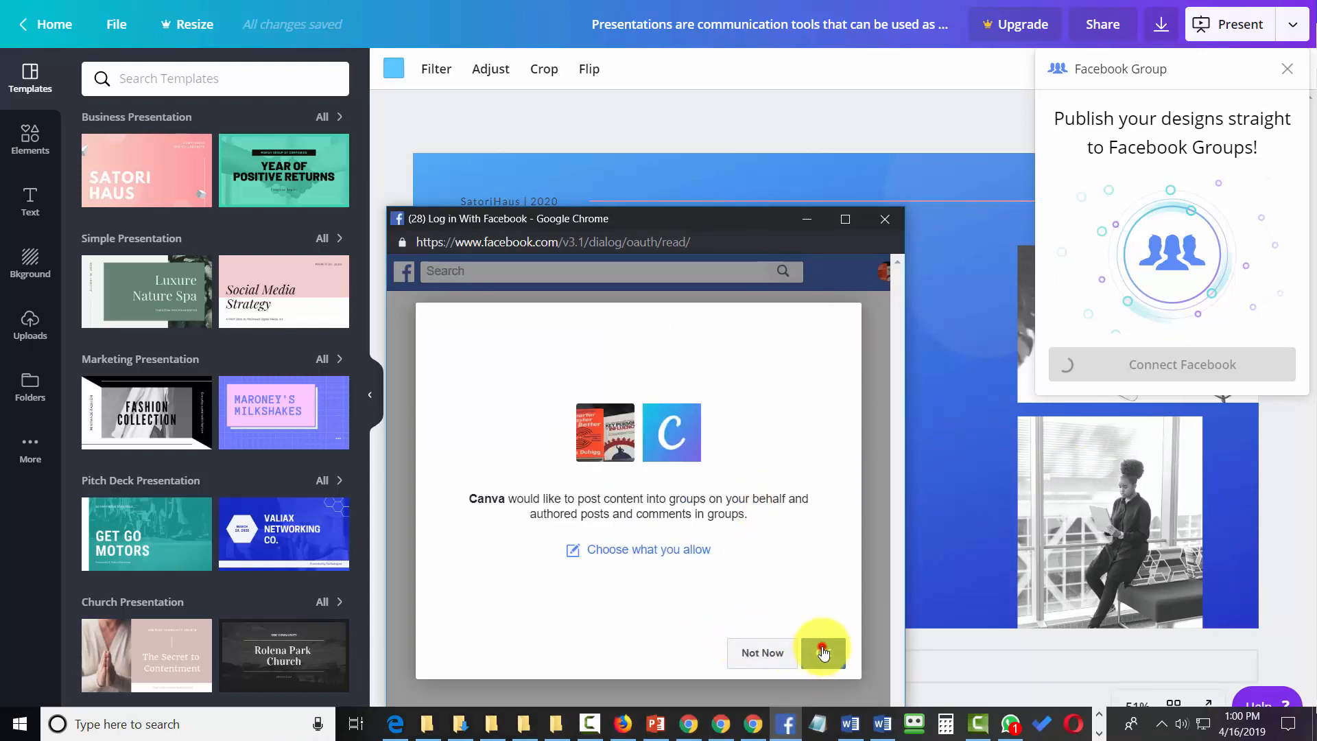
pyautogui.click(823, 652)
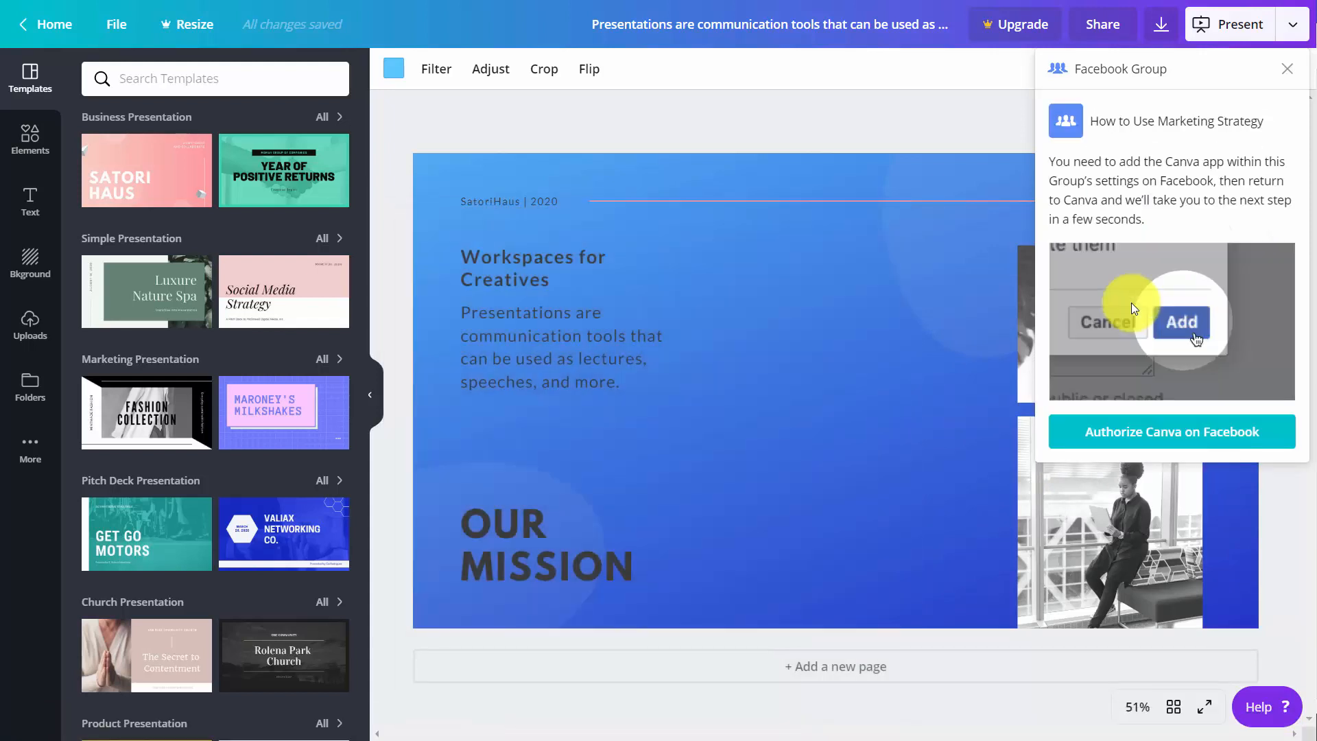
# - Authorize Canva for the group How to Use Marketing Strategy, publish the design there with the text "Workplace for creatives", and open the post
pyautogui.click(1130, 441)
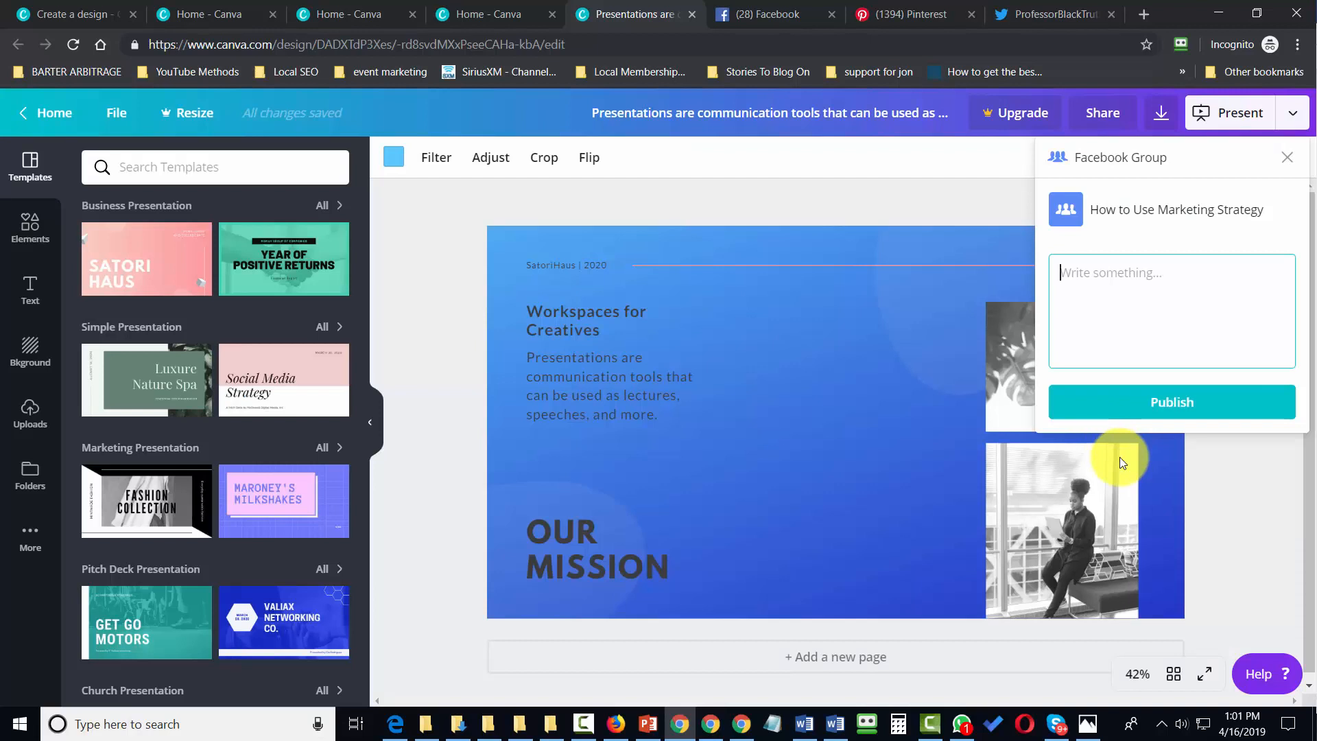
pyautogui.write('Workplace for creatives')
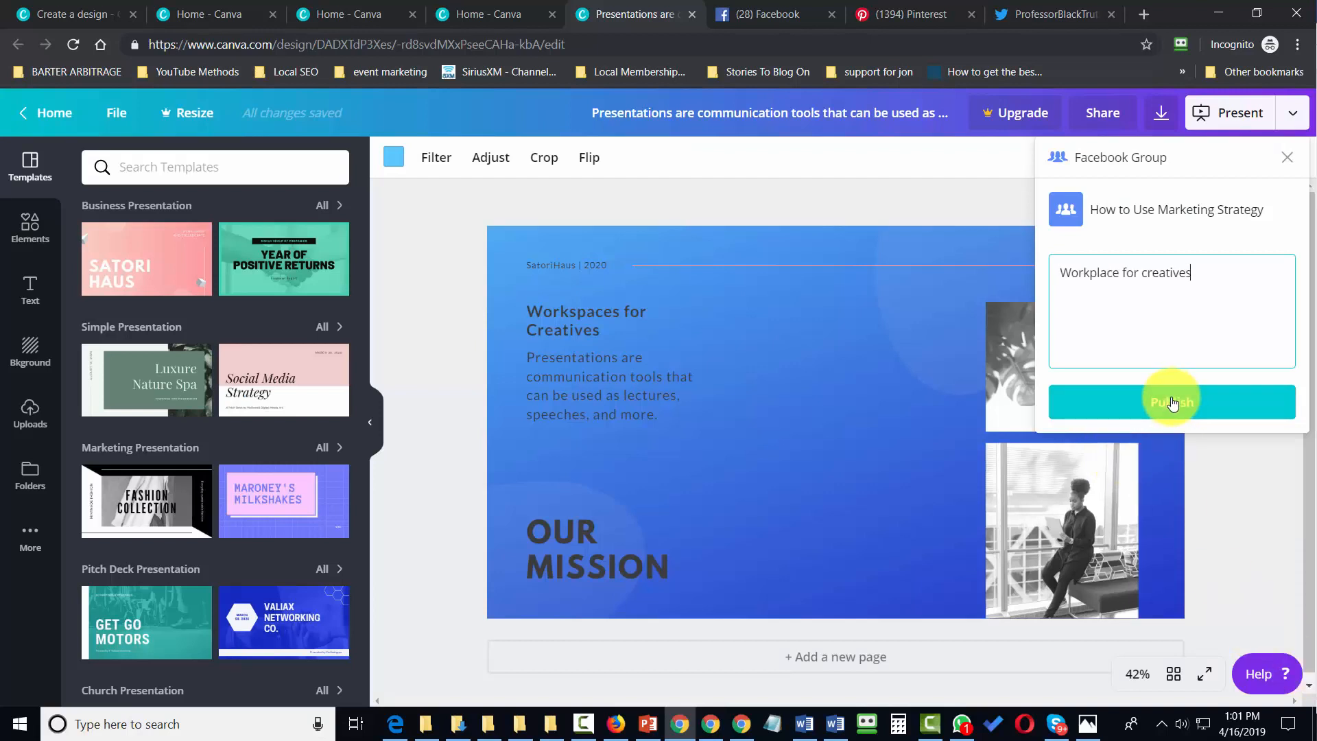
pyautogui.click(1171, 399)
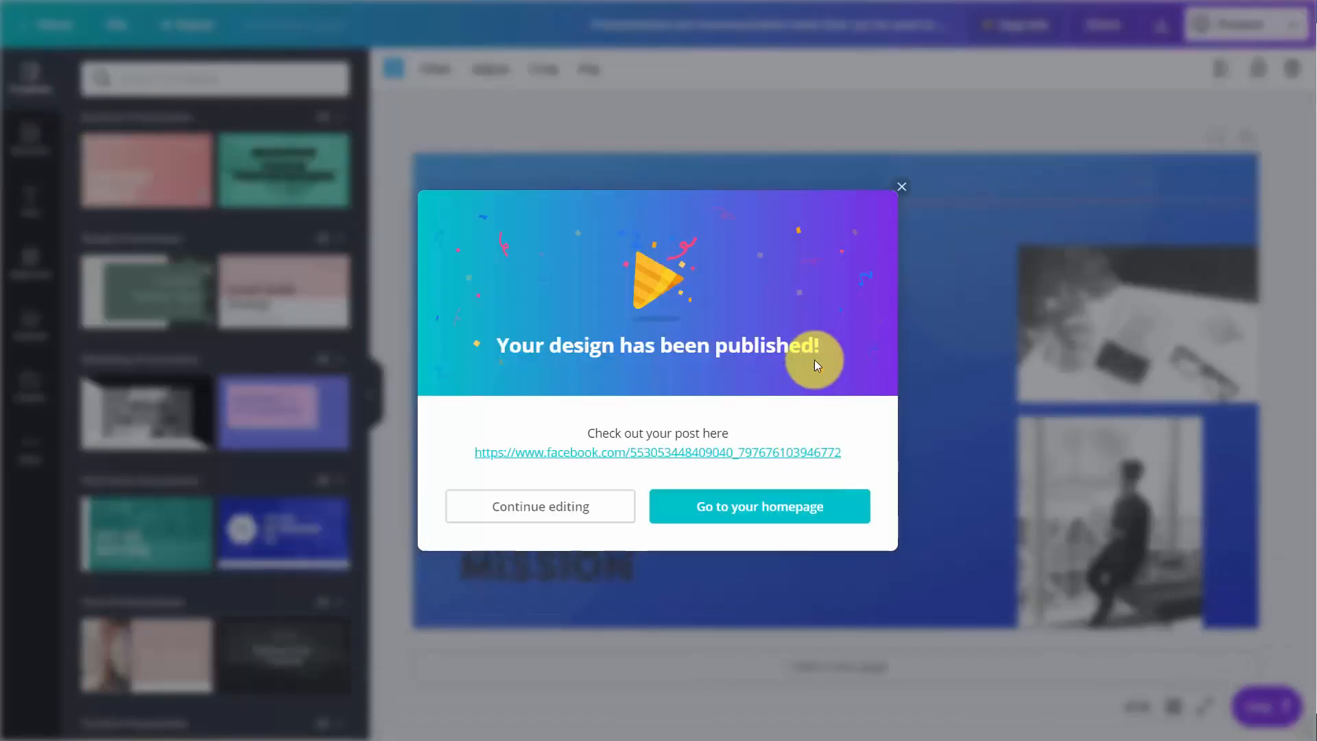
pyautogui.click(643, 453)
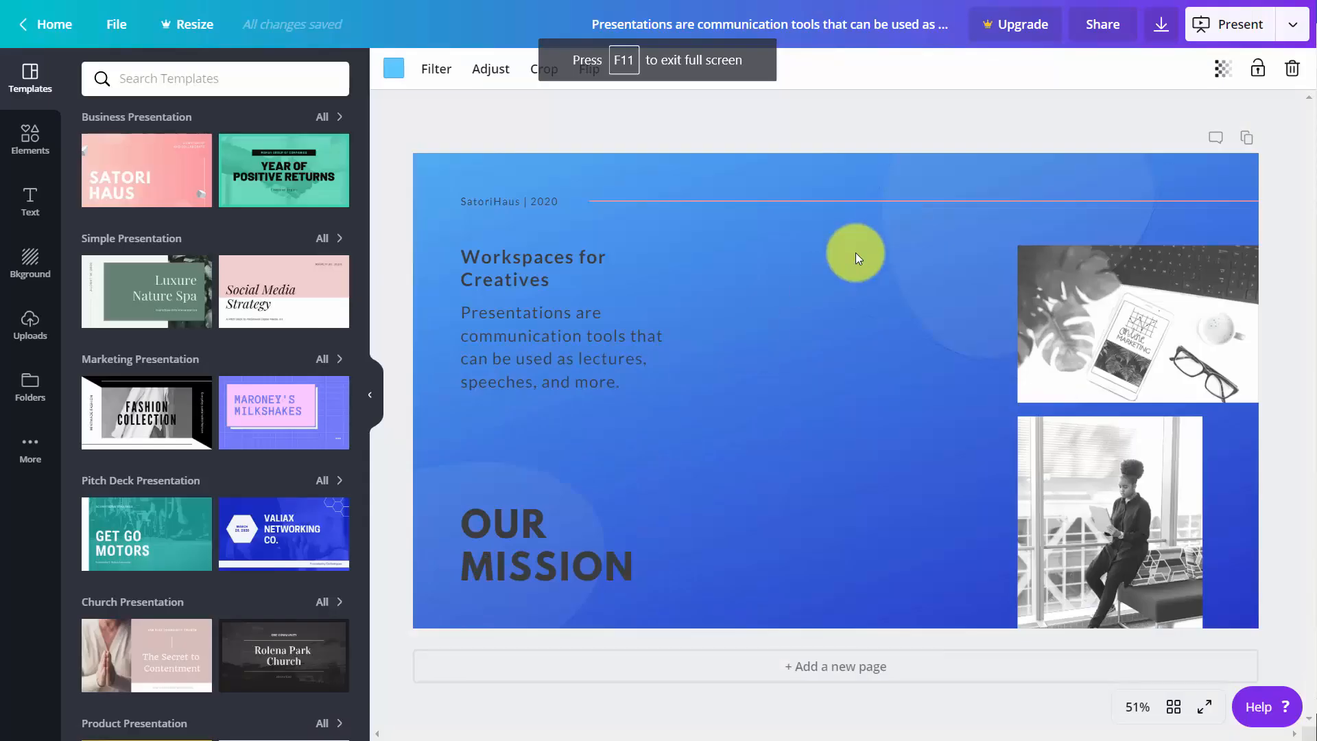
# - Connect Twitter as a publishing destination and authorize Canva to use the account
pyautogui.click(1298, 25)
pyautogui.scroll(-3, 1166, 245)
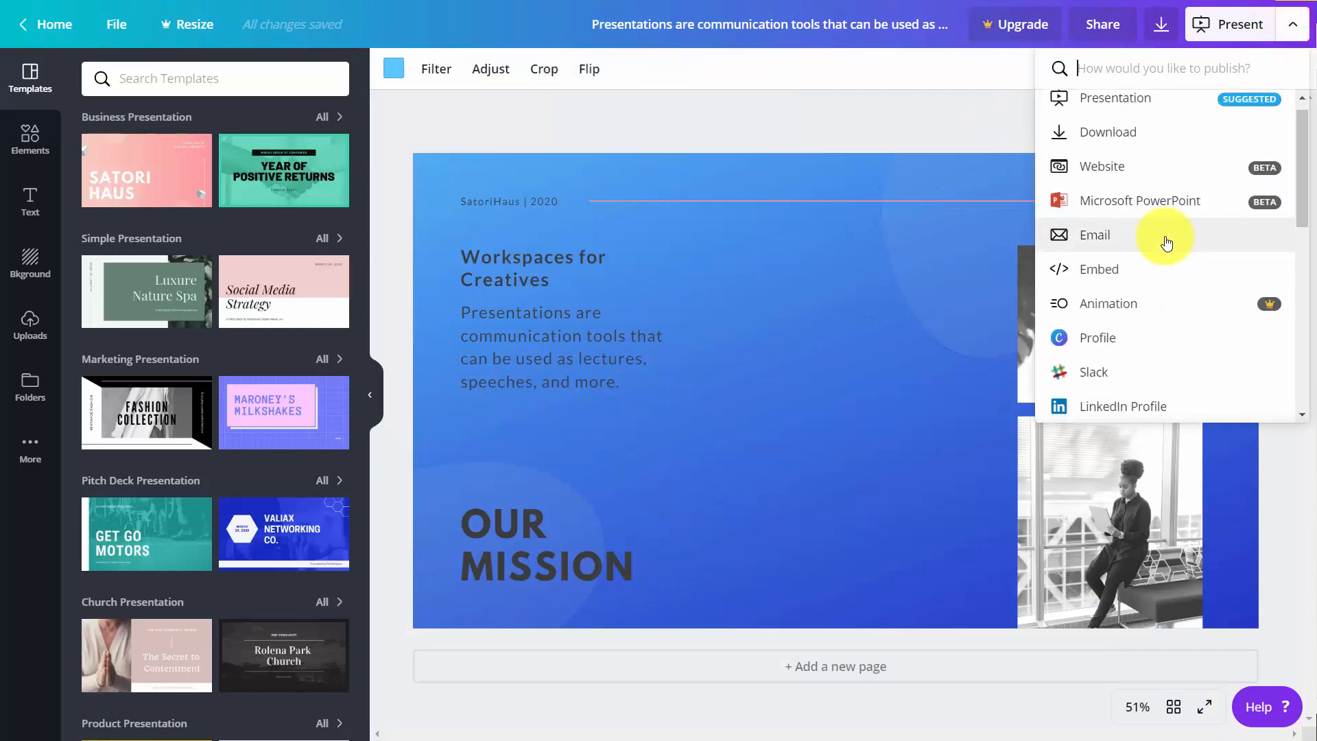
pyautogui.scroll(-2, 1164, 249)
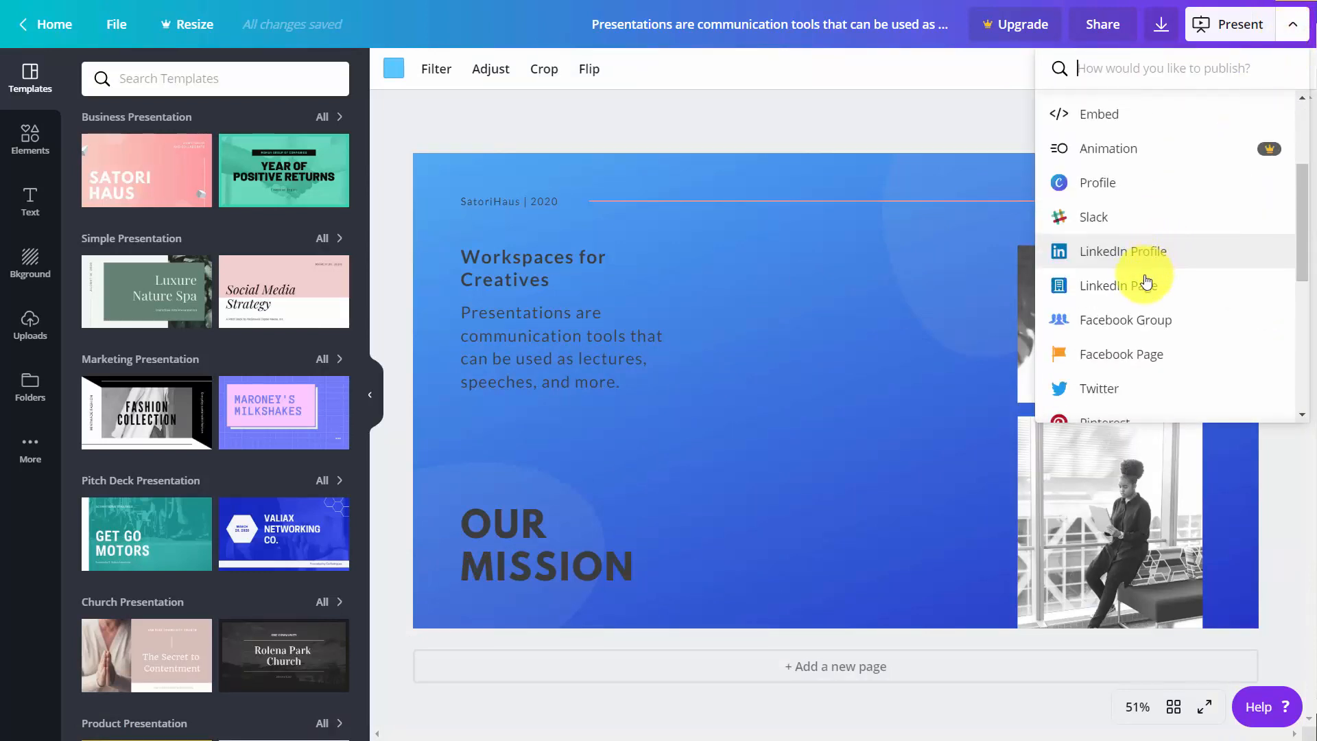
pyautogui.scroll(-2, 1141, 305)
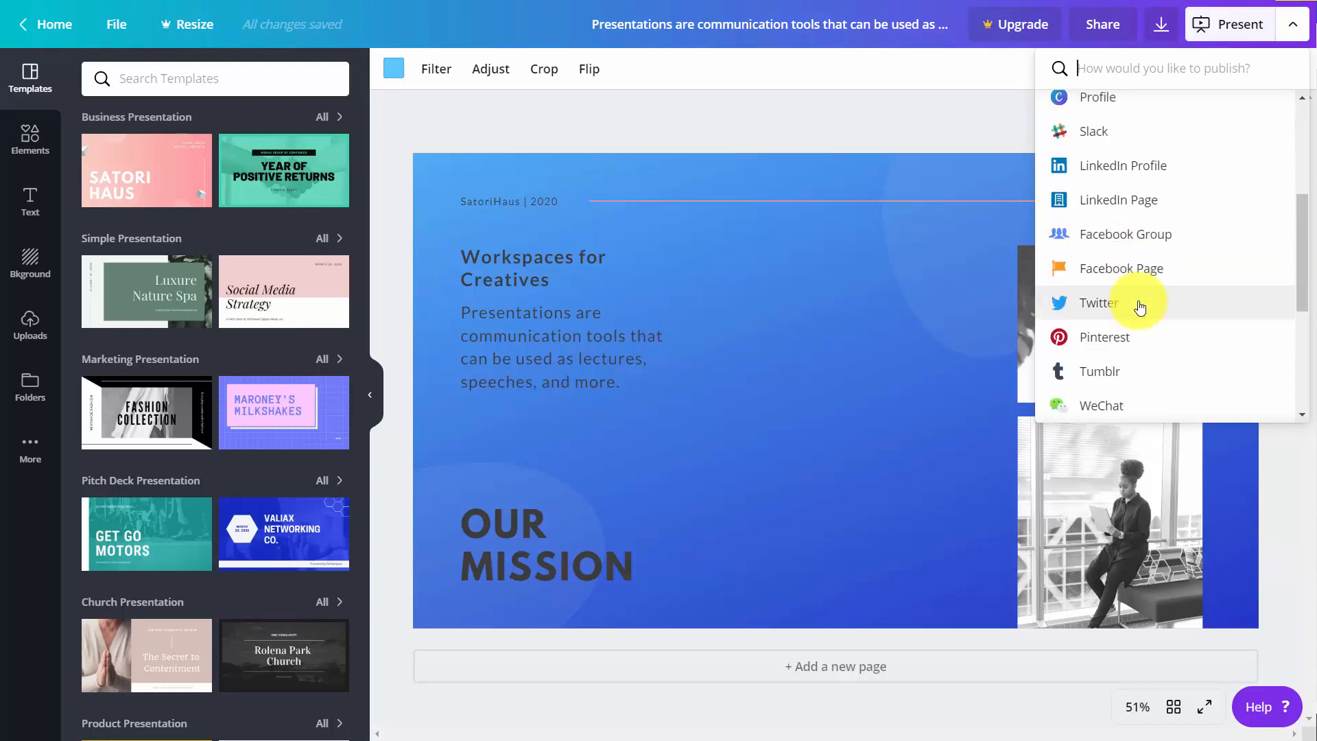
pyautogui.scroll(-2, 1140, 308)
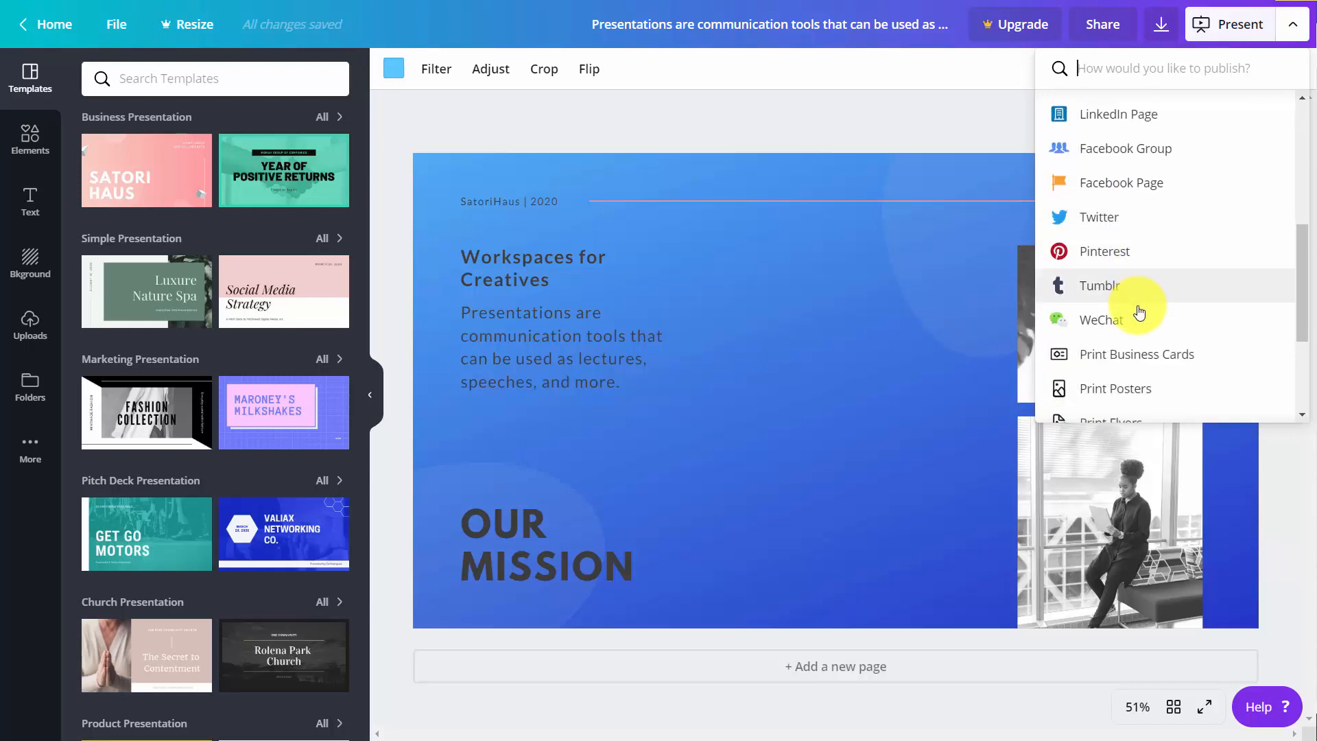
pyautogui.scroll(2, 1140, 313)
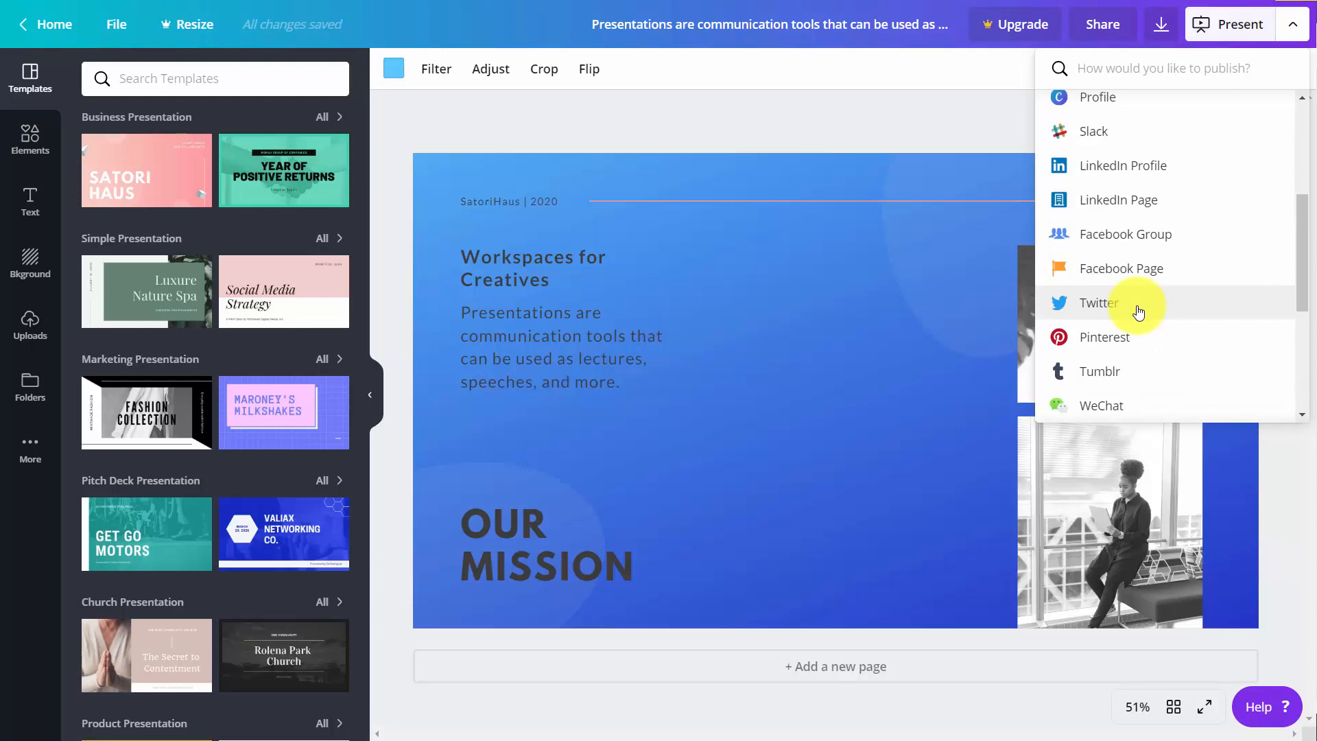
pyautogui.click(1090, 307)
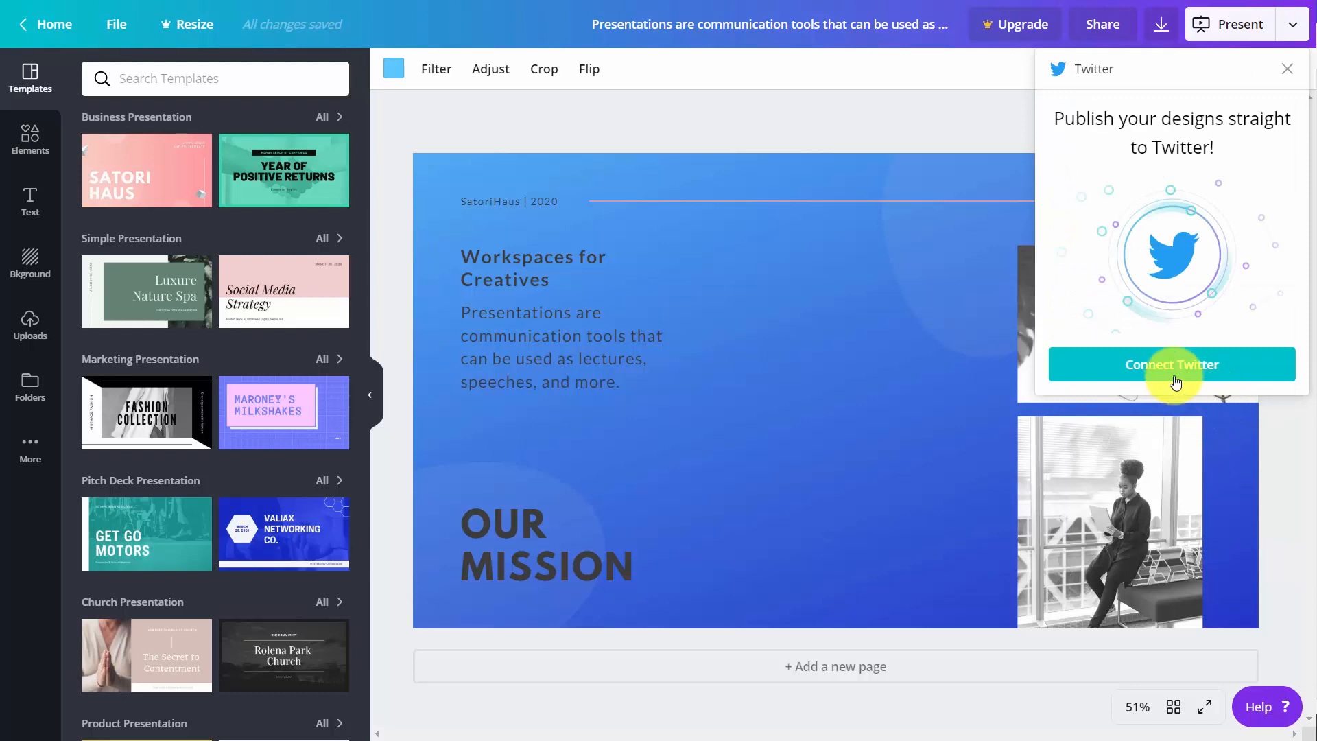
pyautogui.click(1172, 378)
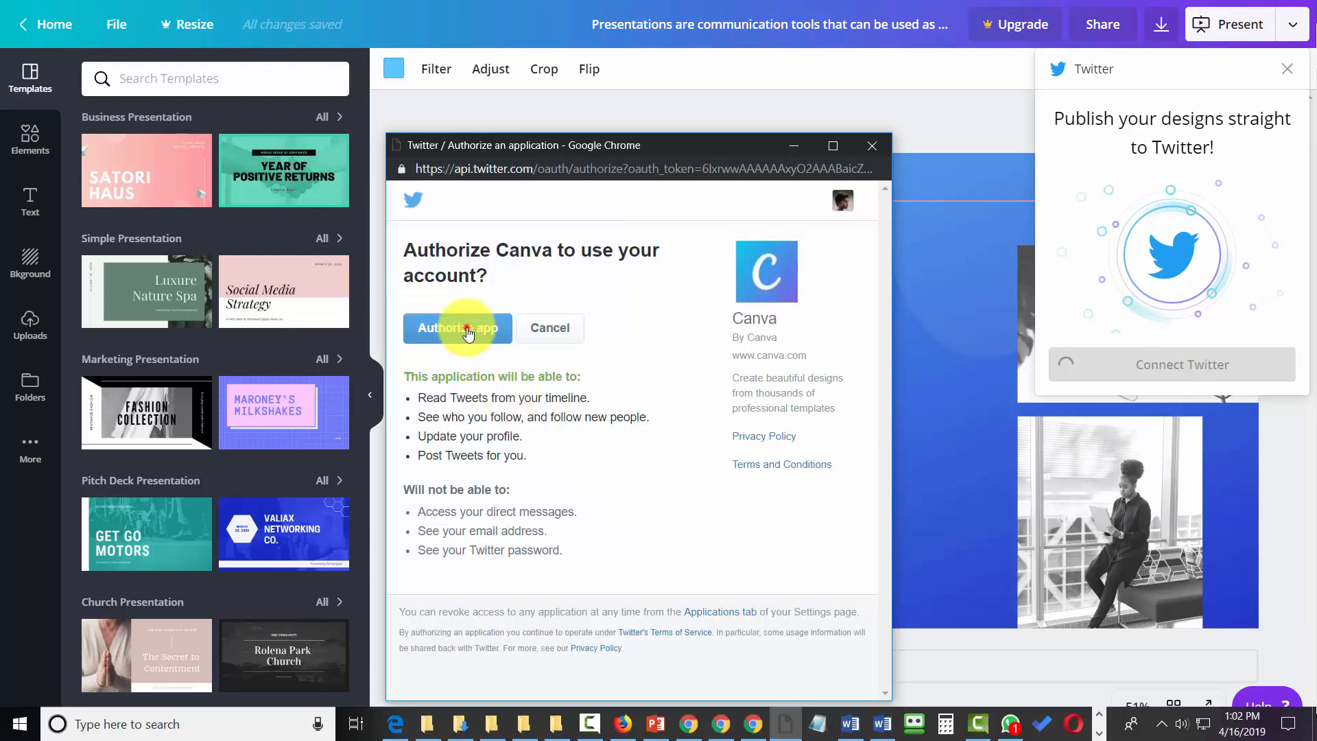
pyautogui.click(468, 332)
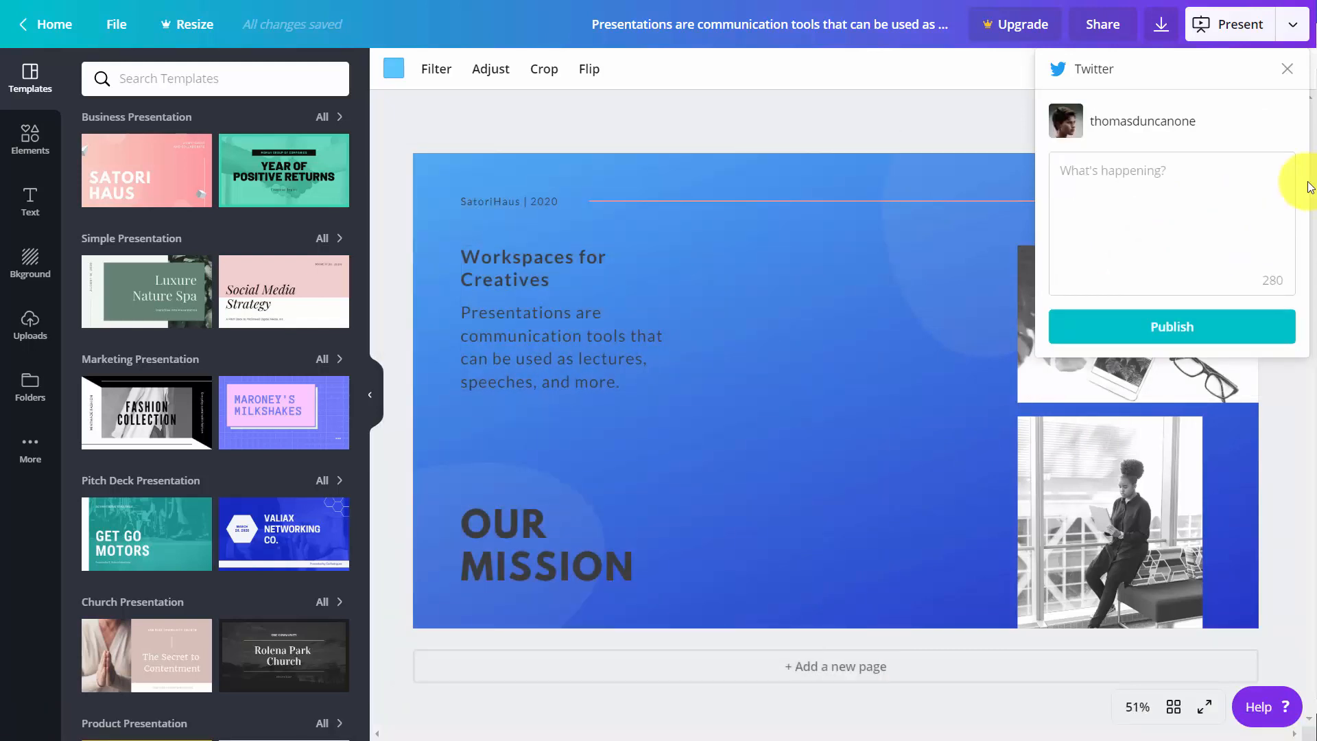
# - Publish the design to Twitter with the text "Workspaces for creatives", open the published tweet, and clear the selection in the design
pyautogui.click(1181, 185)
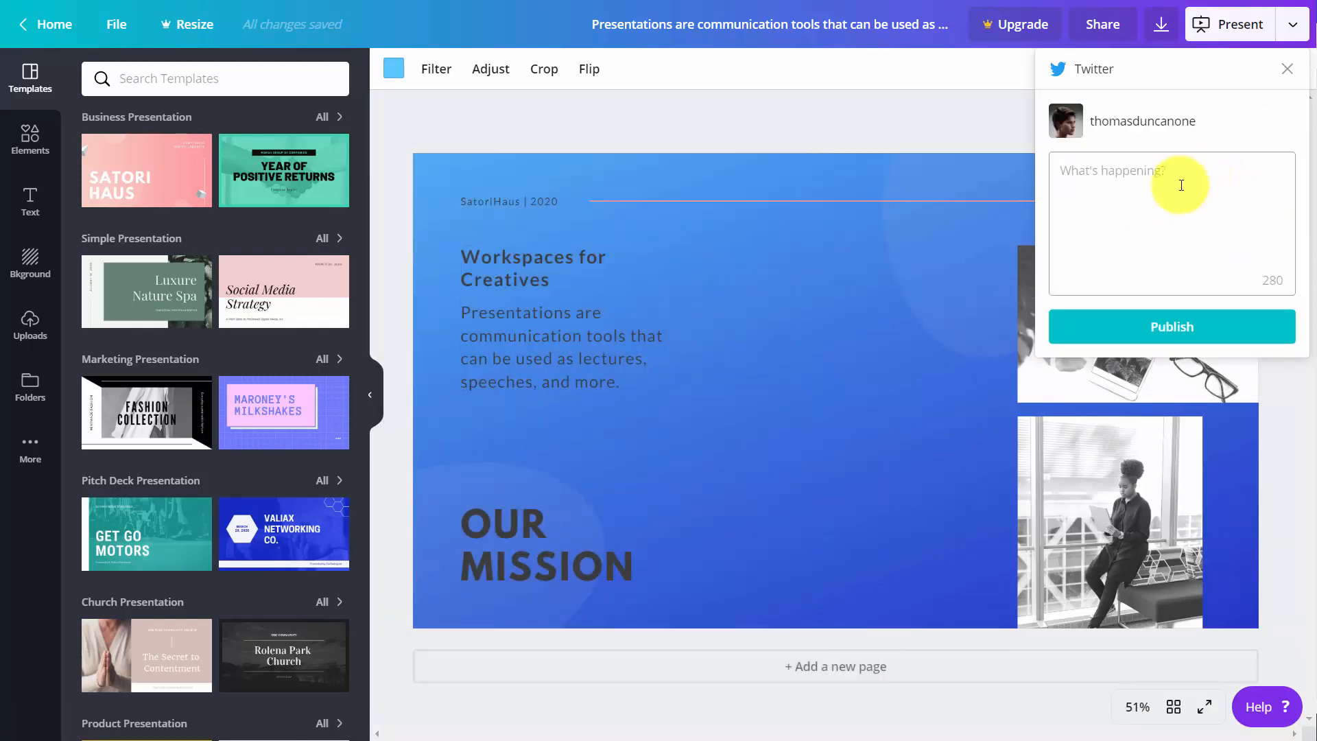
pyautogui.write('Workspaces for creatives')
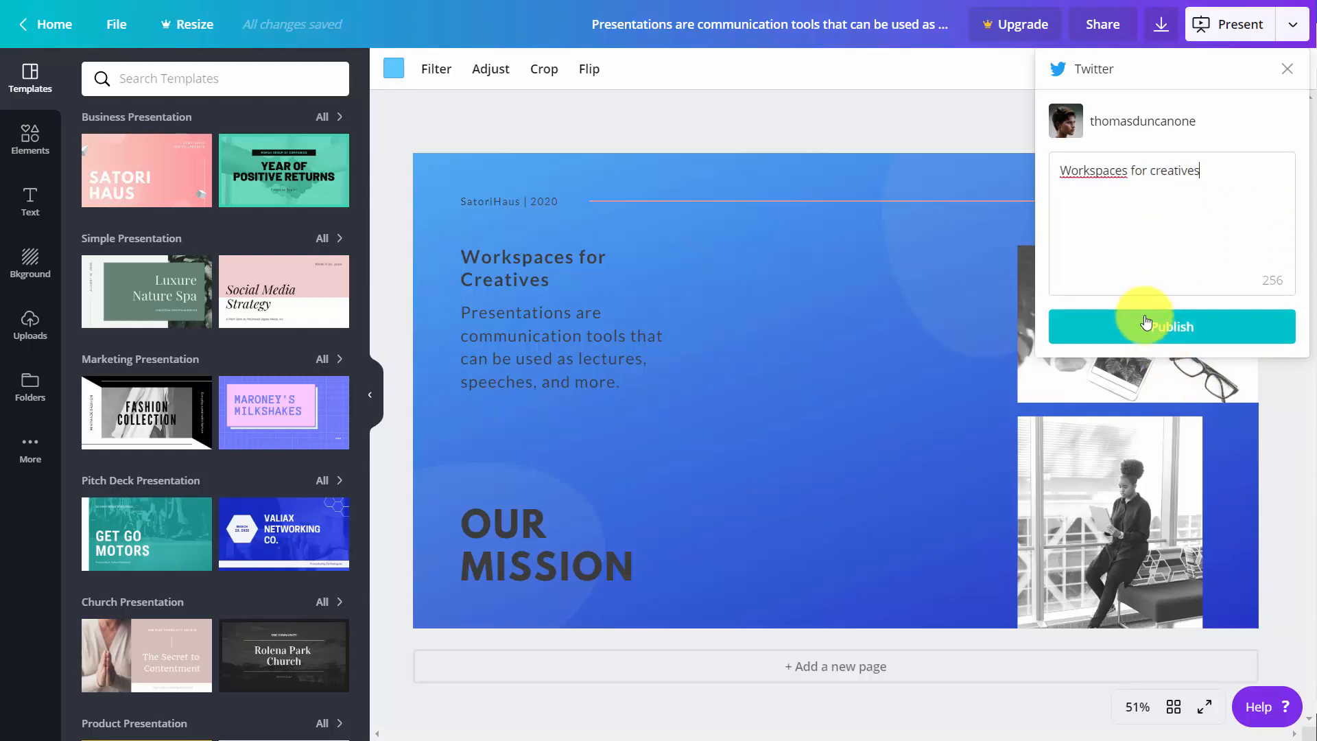
pyautogui.click(1161, 324)
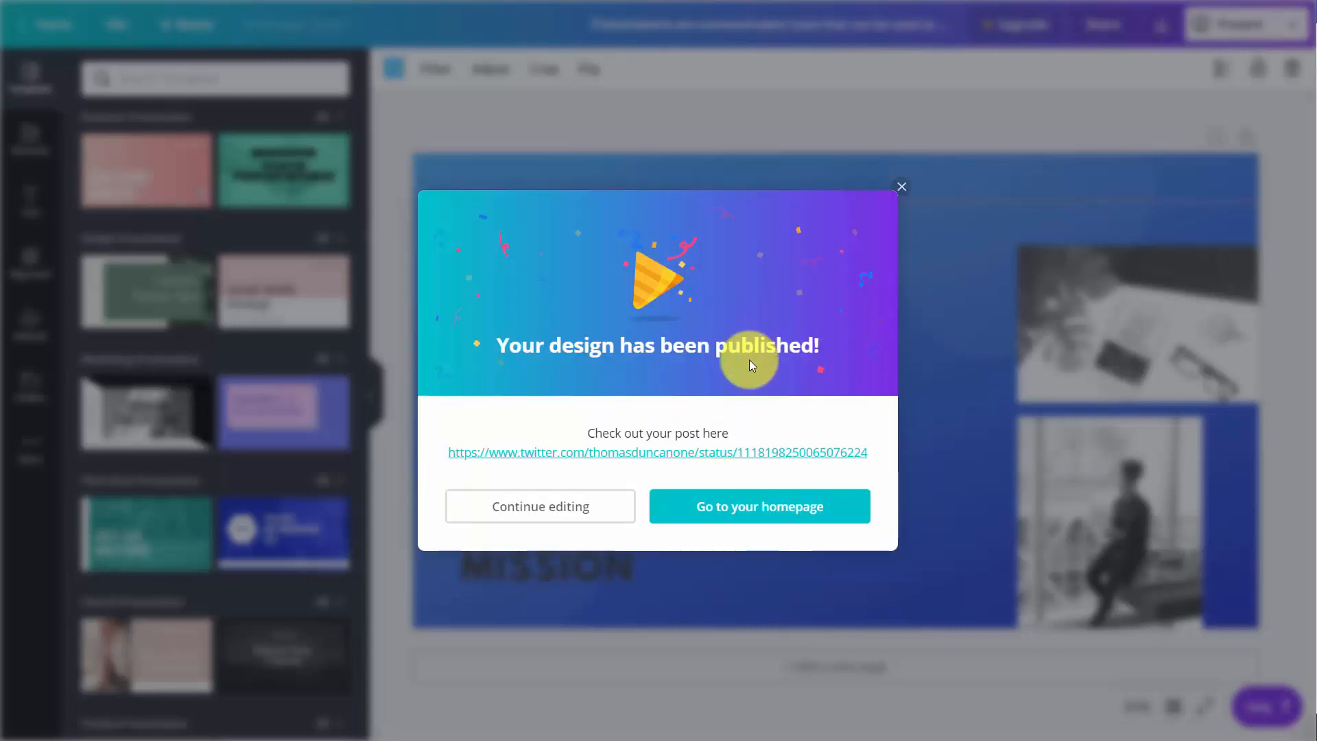
pyautogui.click(715, 454)
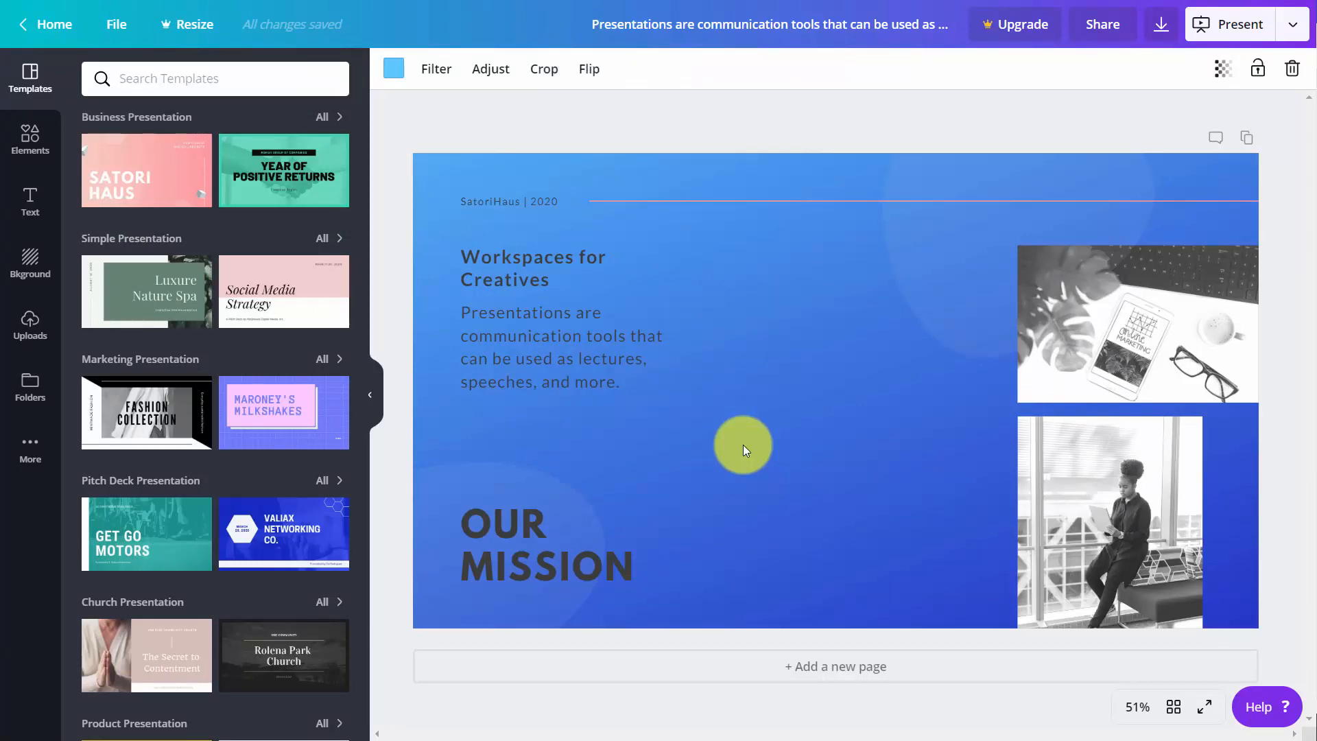
pyautogui.click(872, 123)
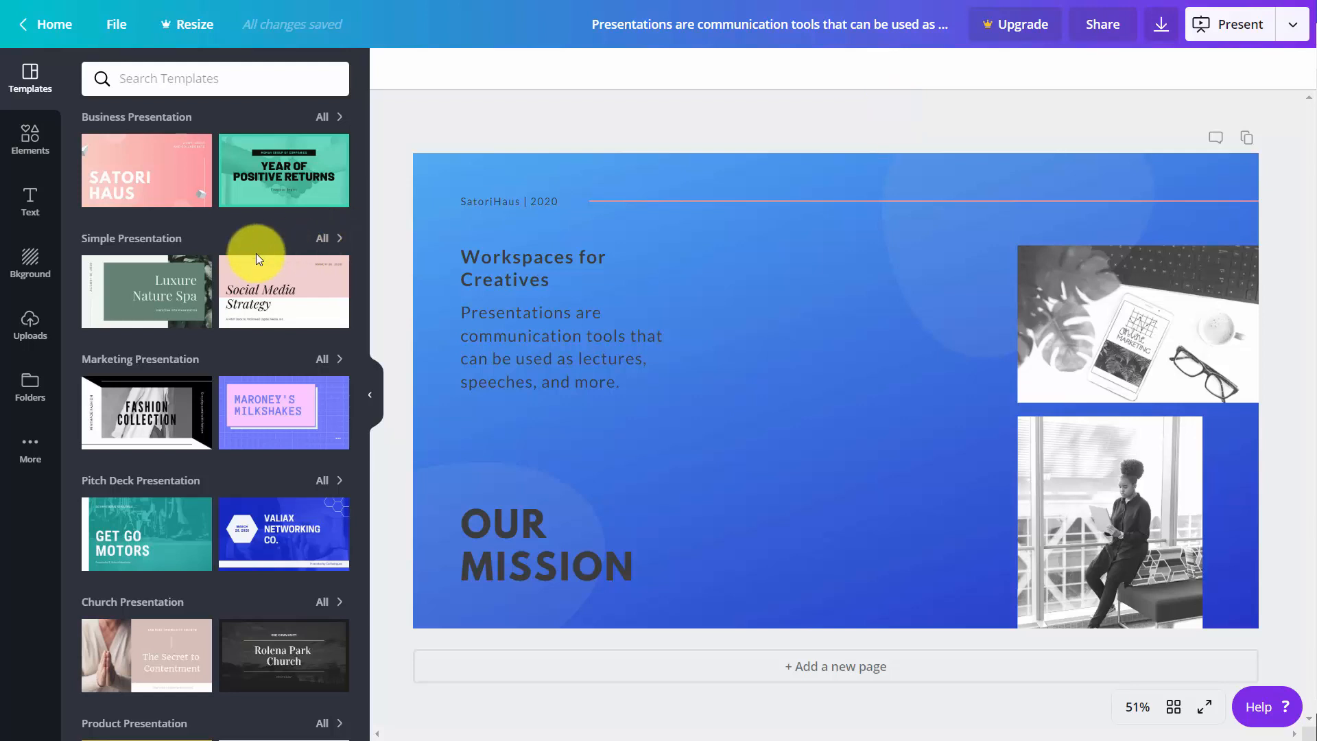
# - Add two pages using the "Year of Positive Returns" and "150%" layouts from the Black and Green History Finance Presentation template
pyautogui.click(266, 163)
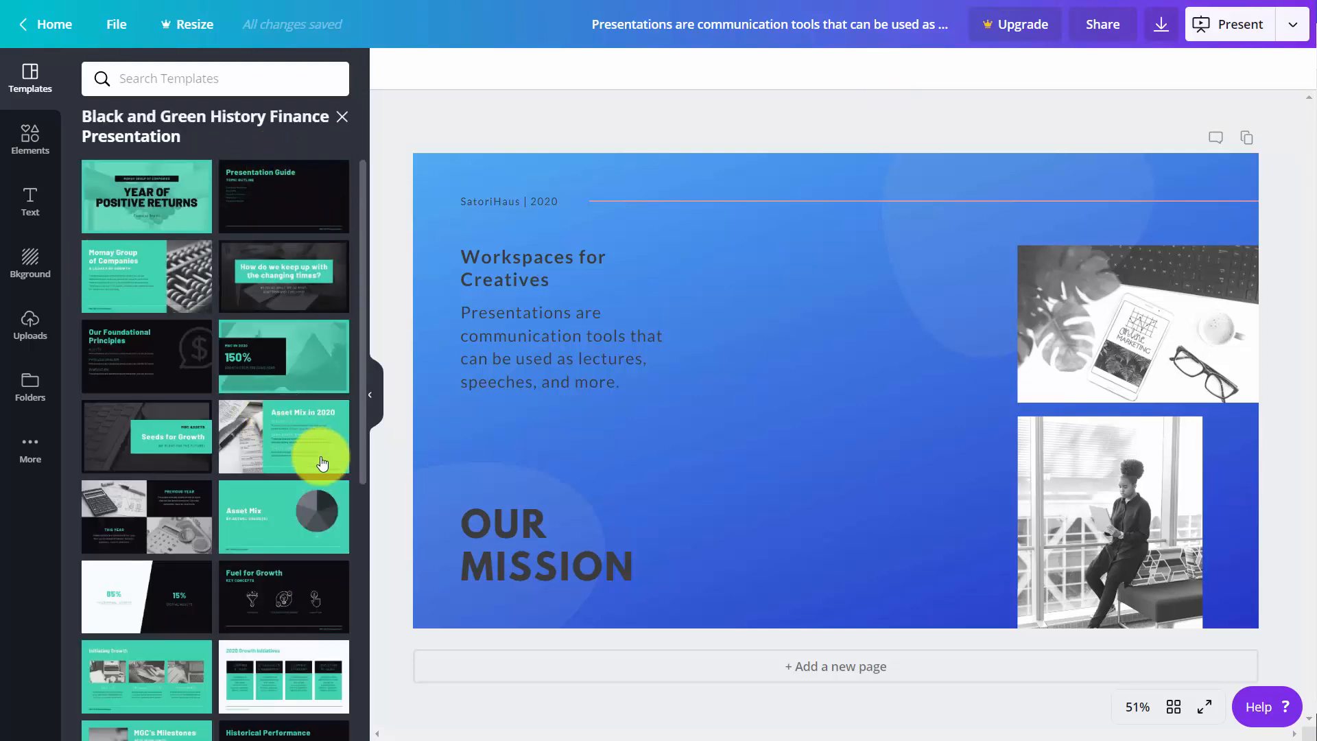
pyautogui.click(789, 664)
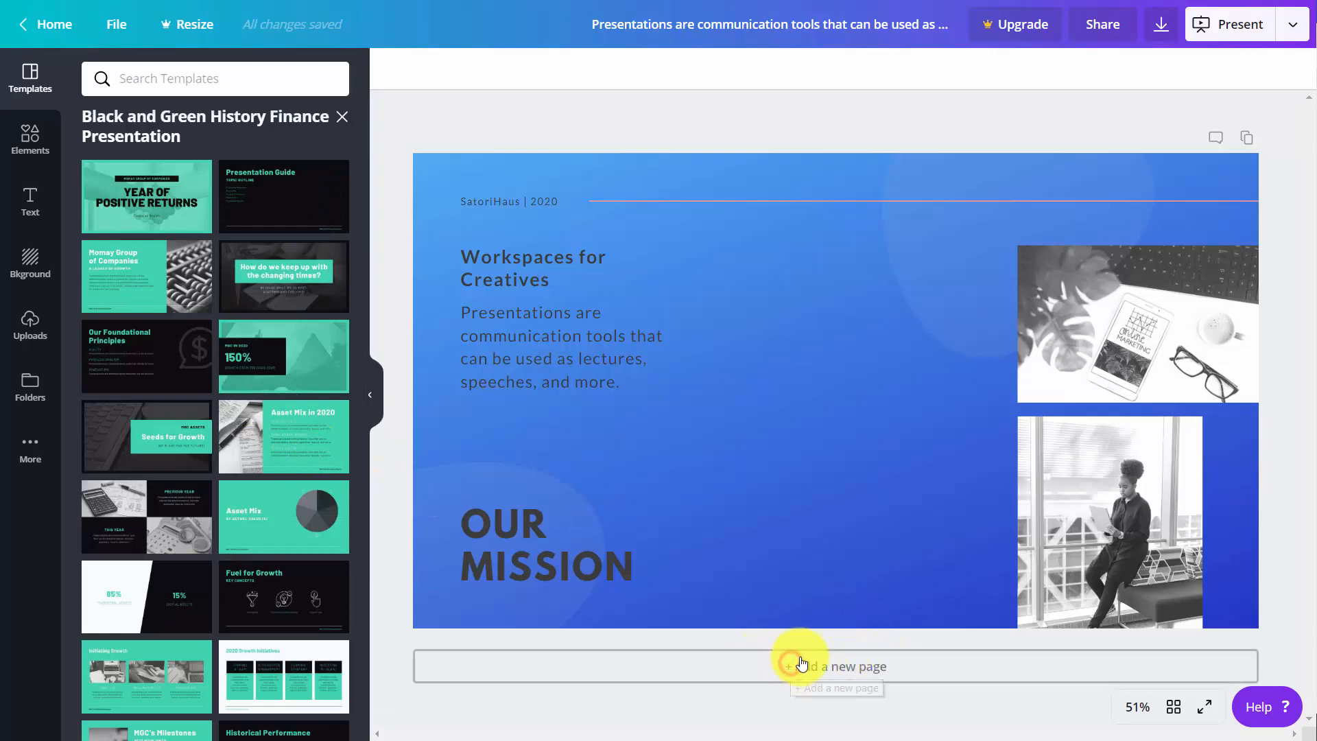
pyautogui.click(152, 188)
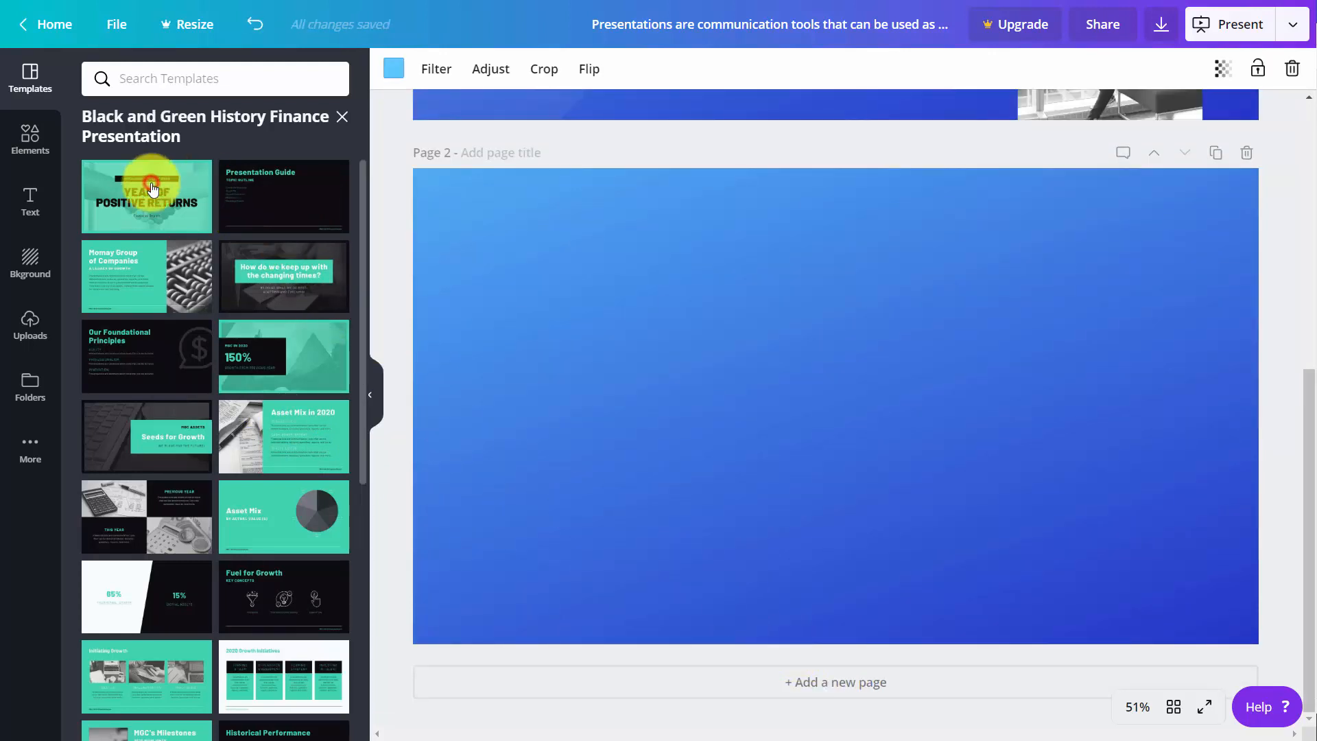
pyautogui.click(834, 681)
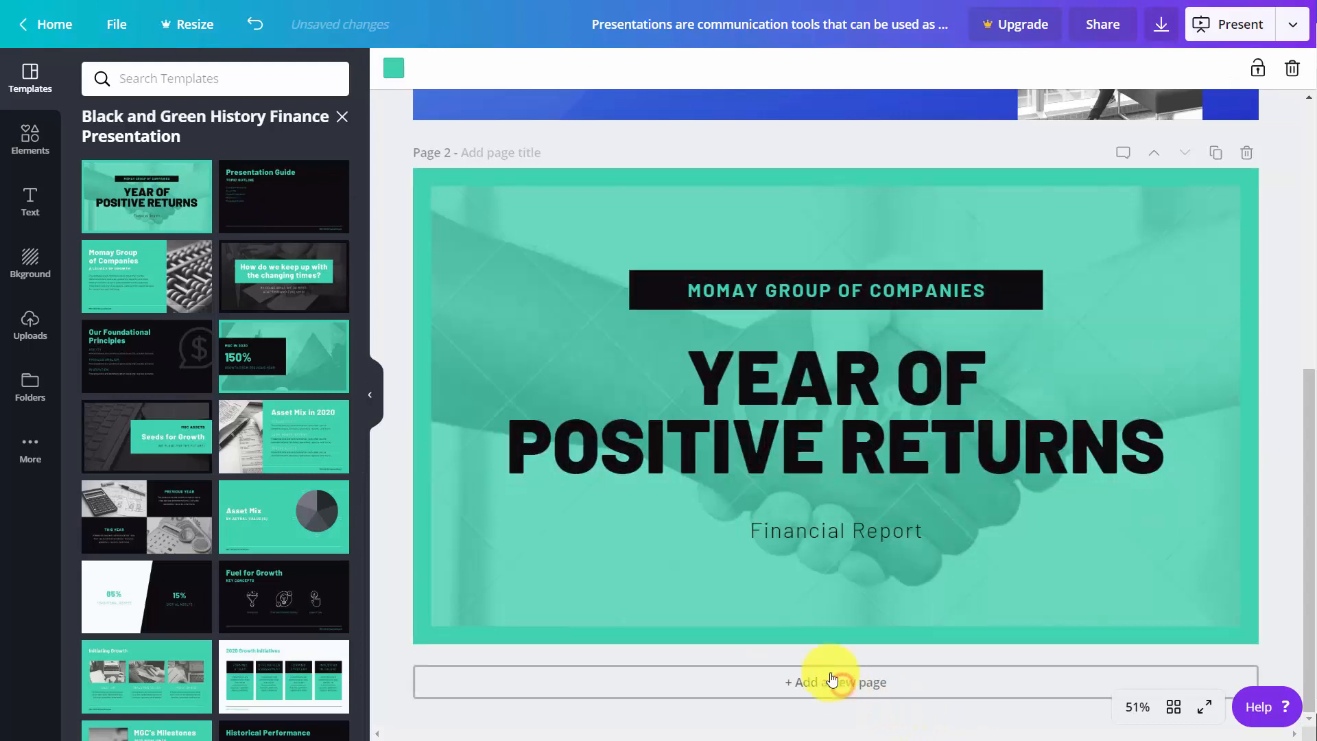
pyautogui.click(303, 359)
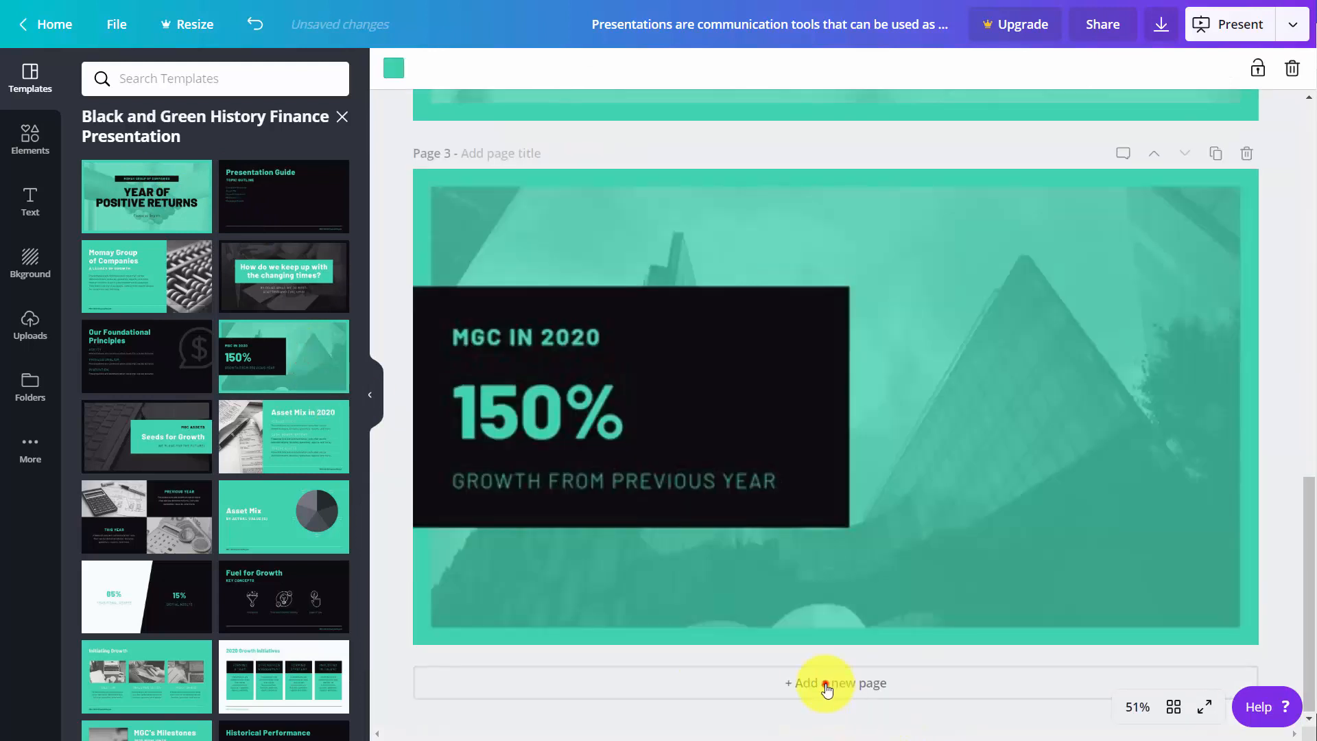
# - Add two more pages with the Asset Mix pie chart and Fuel for Growth layouts, and return to page 1
pyautogui.click(832, 682)
pyautogui.click(266, 555)
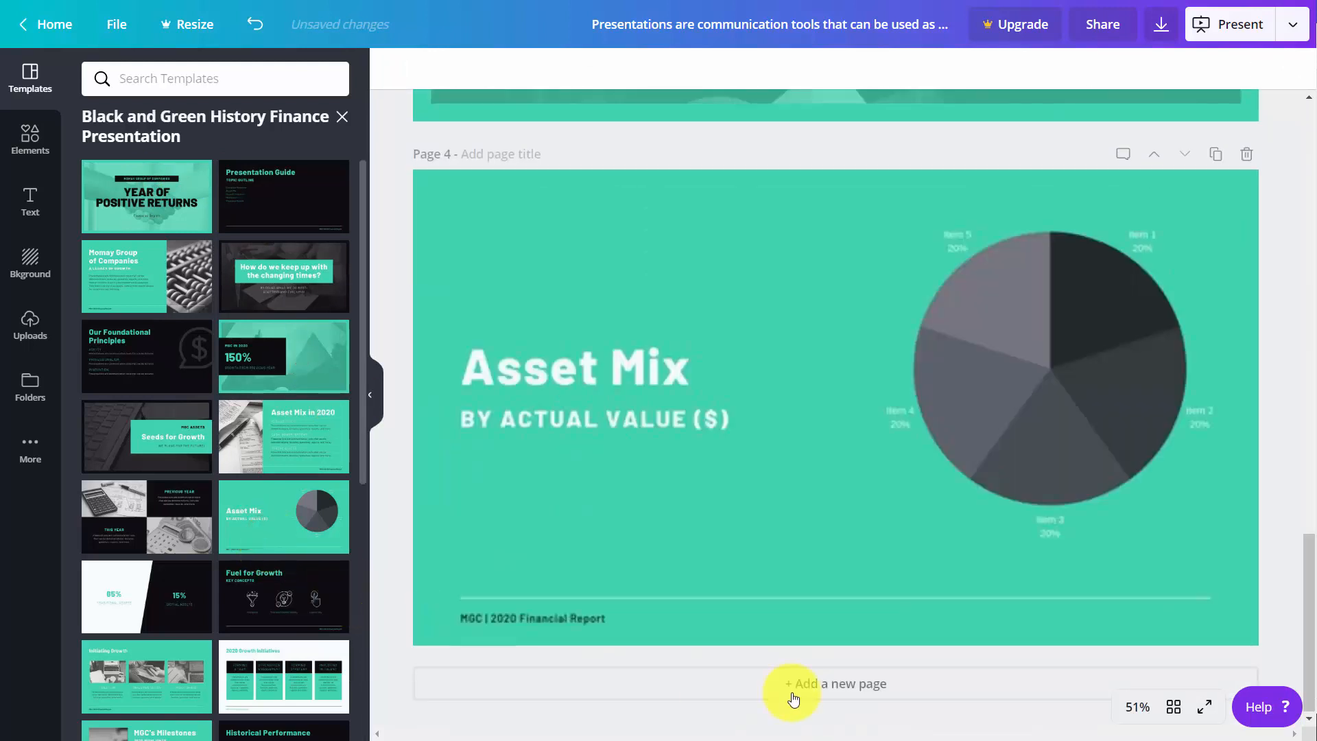
pyautogui.click(798, 685)
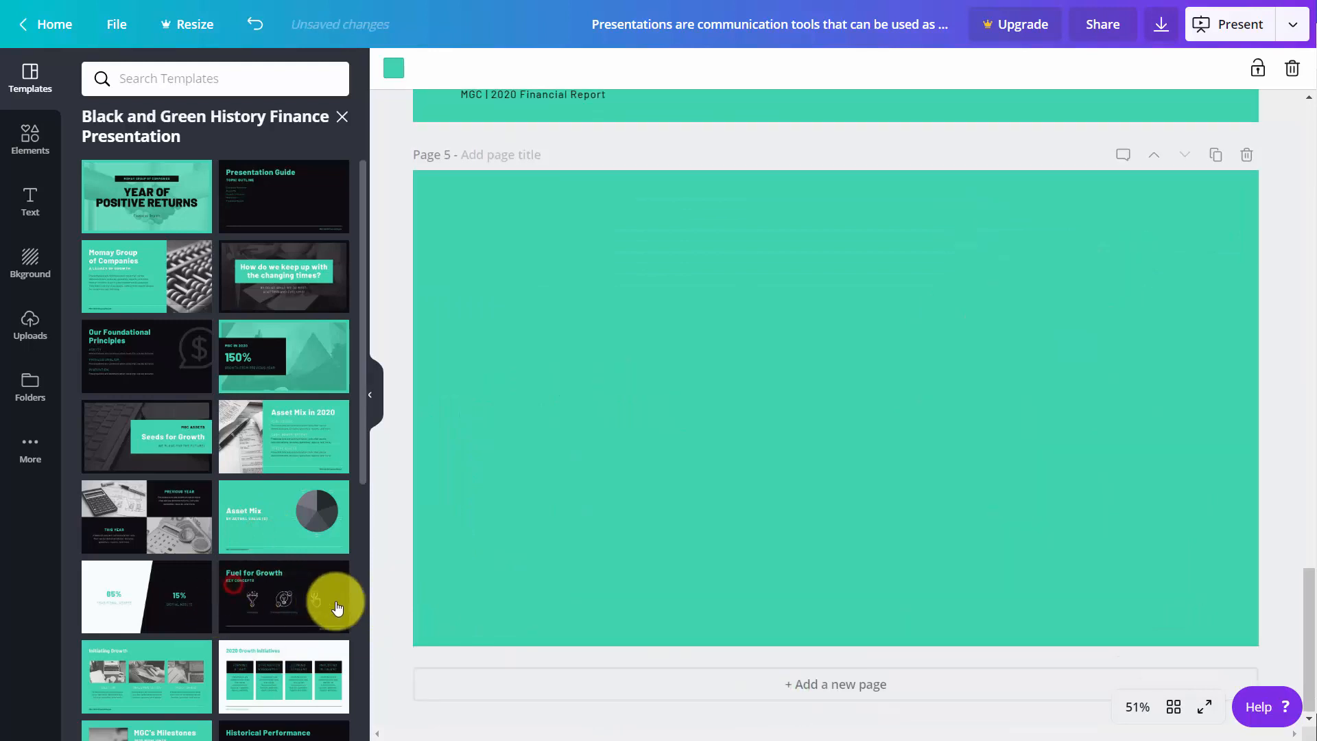
pyautogui.click(332, 603)
pyautogui.scroll(20, 402, 583)
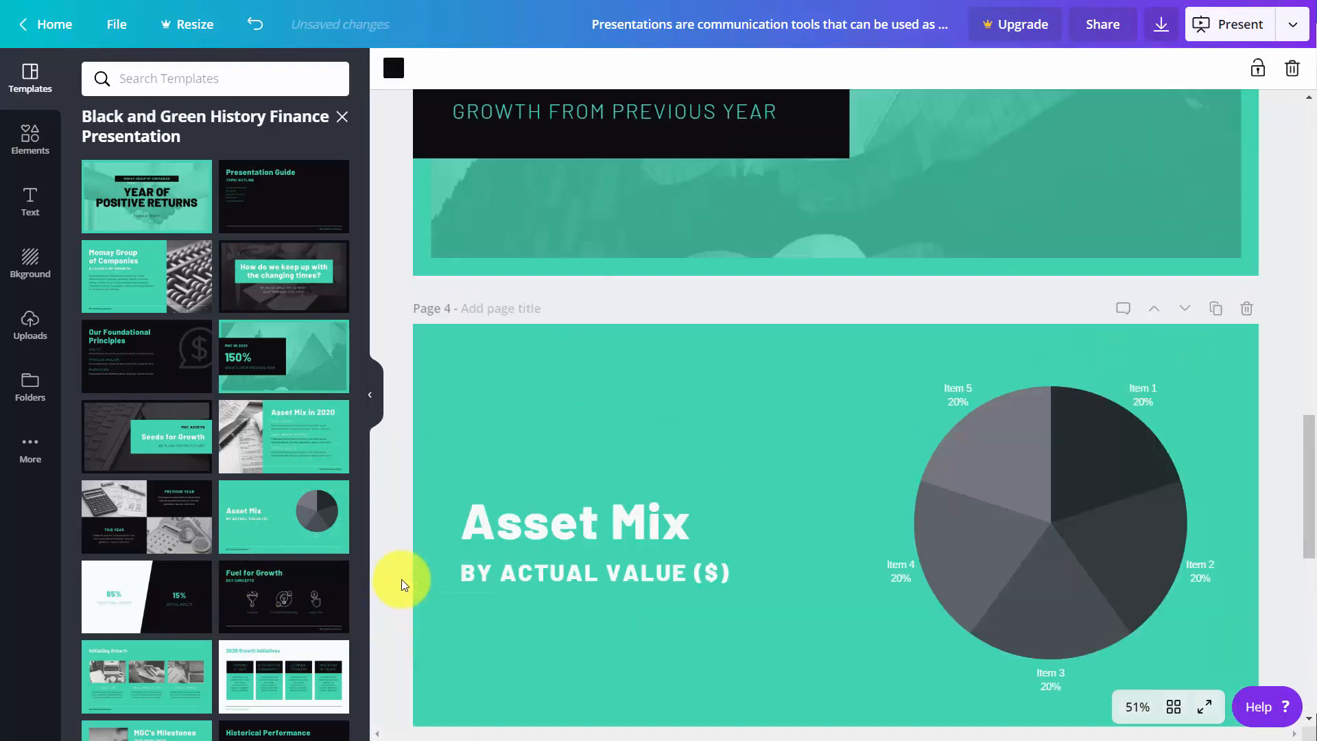
pyautogui.scroll(5, 400, 582)
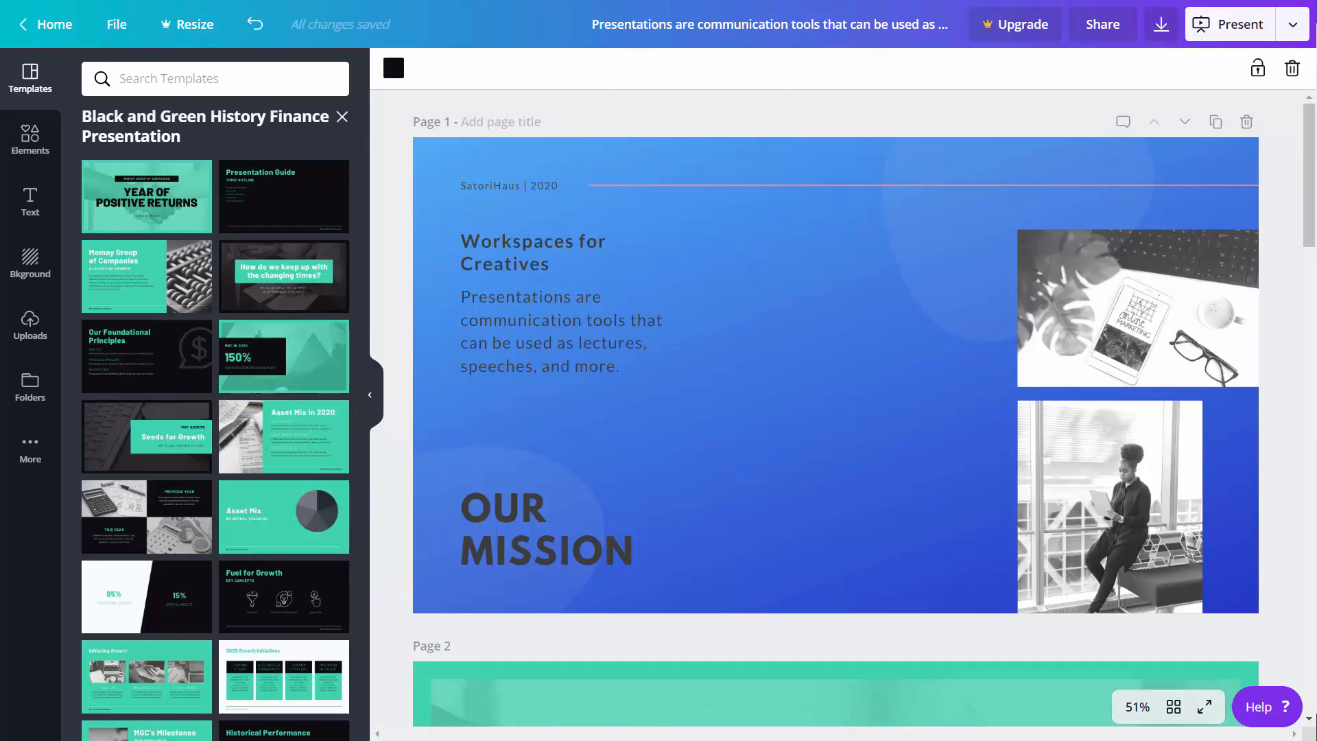
# - Download all pages of the design as a Microsoft PowerPoint file into the images downloaded folder, and open the file
pyautogui.click(1292, 29)
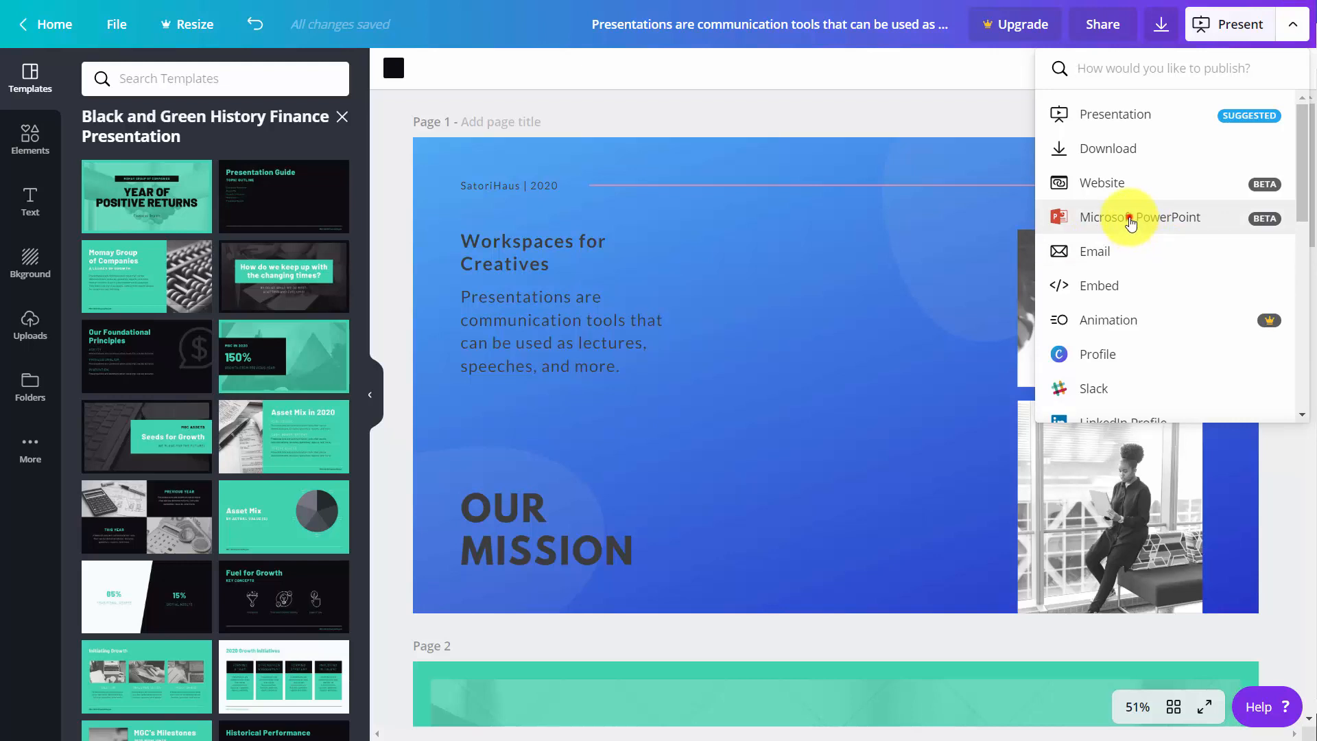
pyautogui.click(1131, 218)
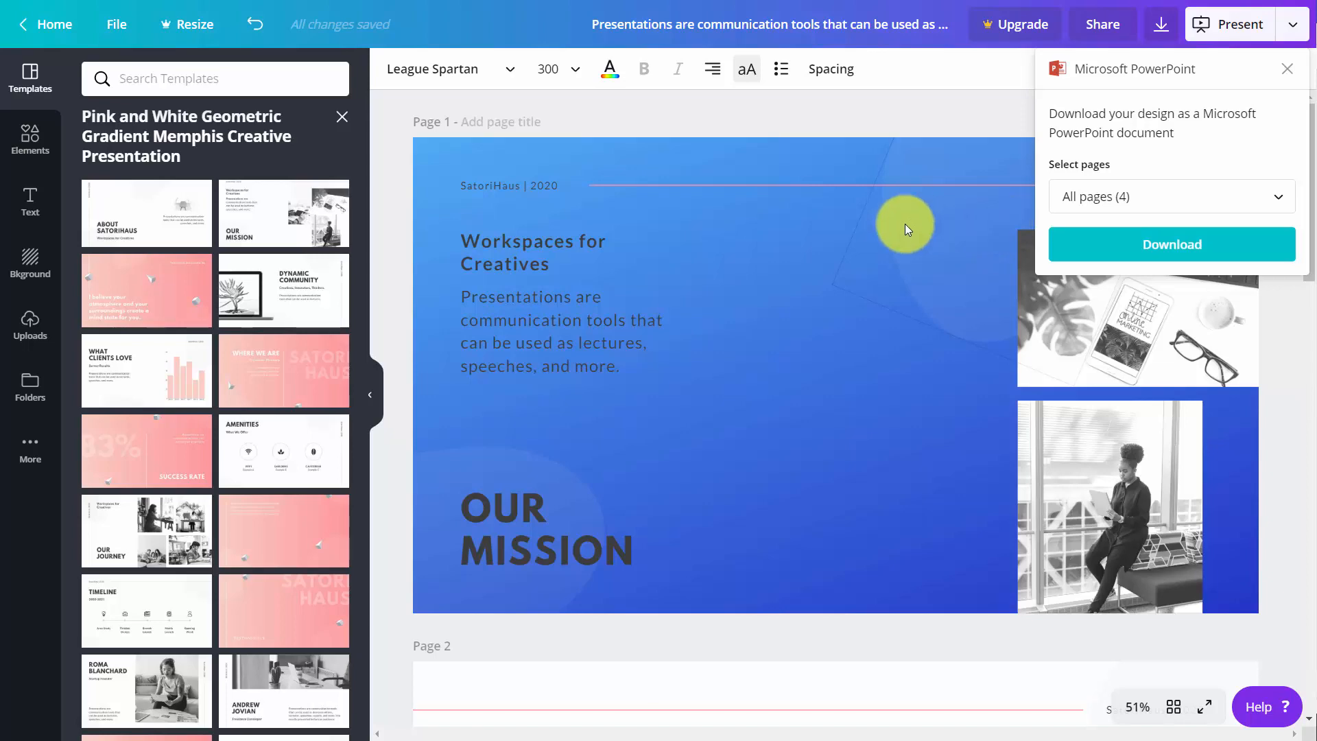
pyautogui.scroll(-6, 904, 224)
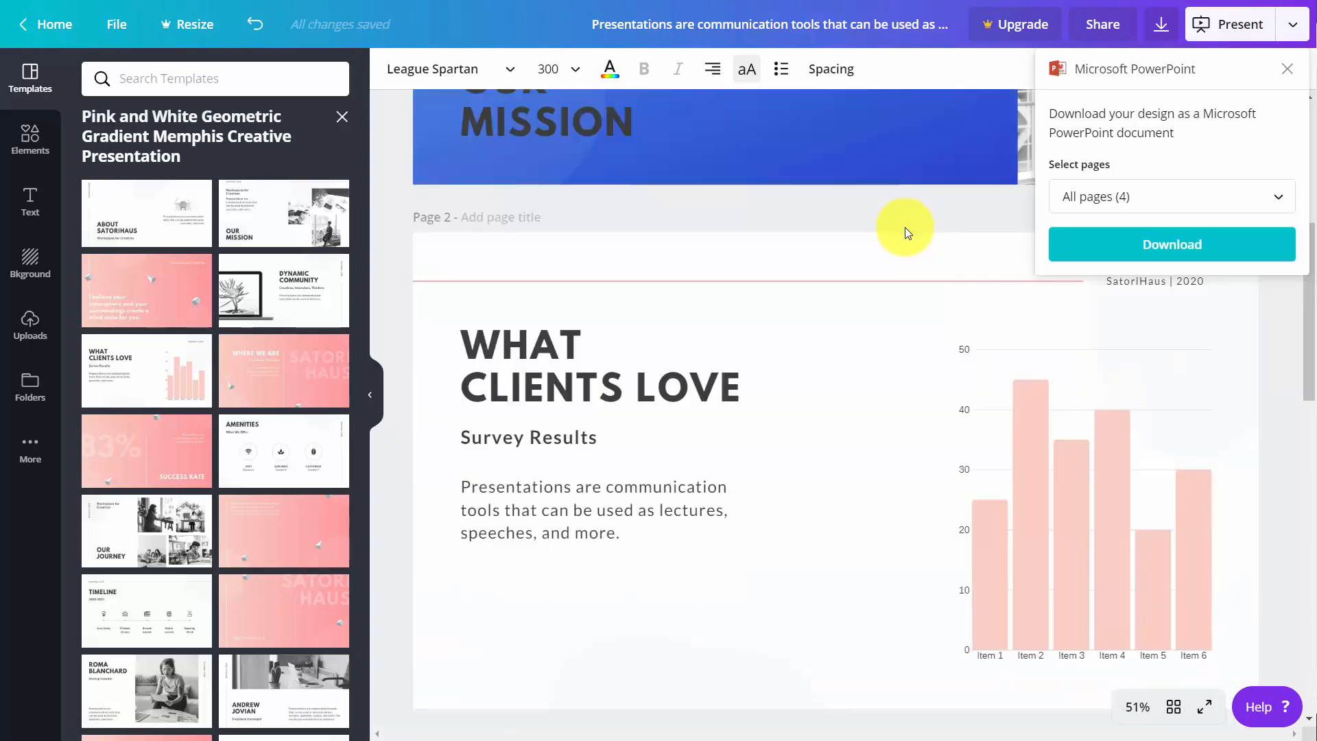
pyautogui.scroll(-12, 903, 227)
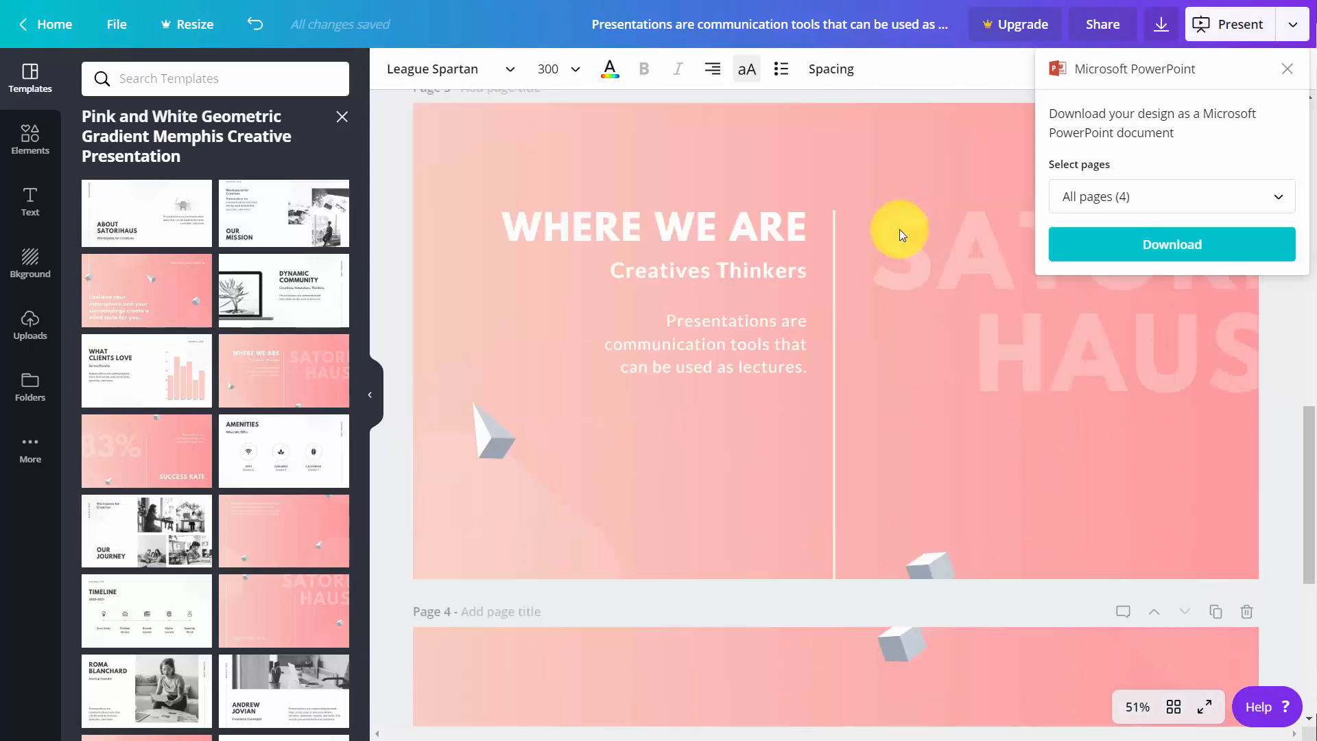
pyautogui.scroll(8, 899, 229)
pyautogui.scroll(10, 901, 234)
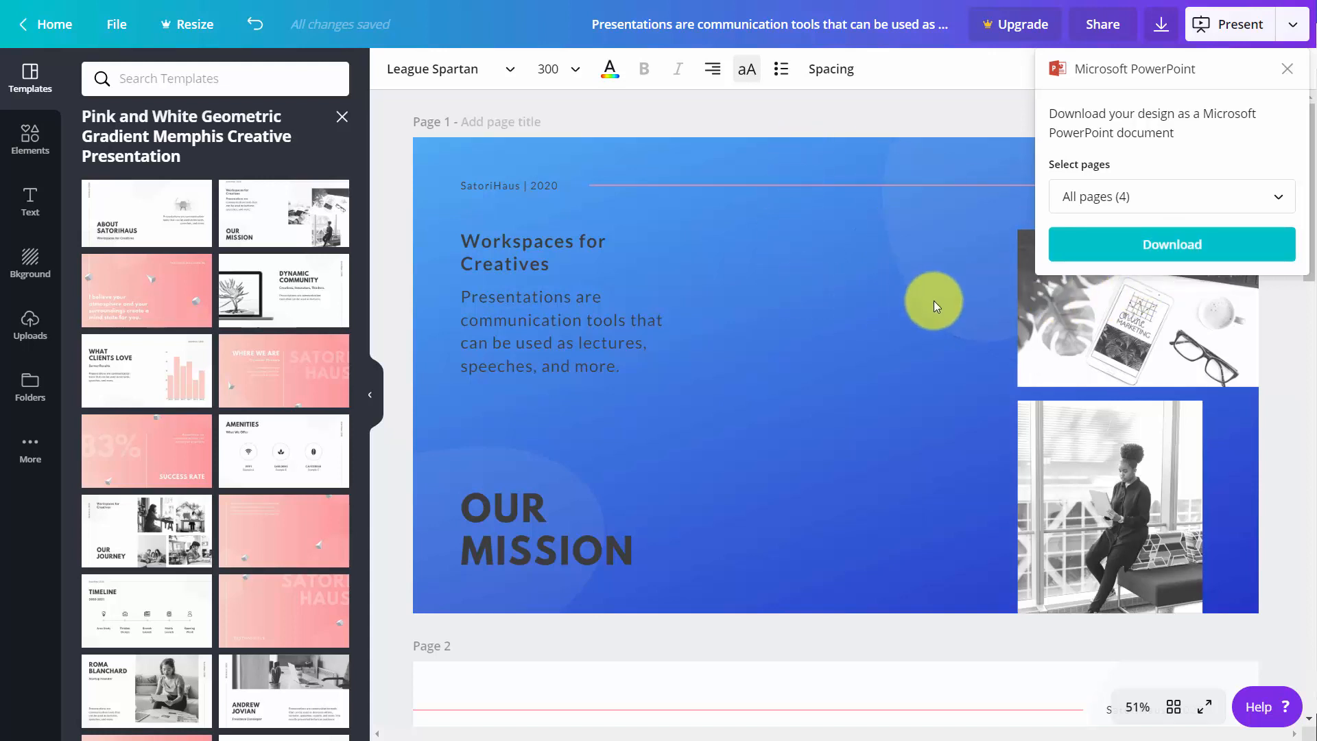
pyautogui.click(1157, 254)
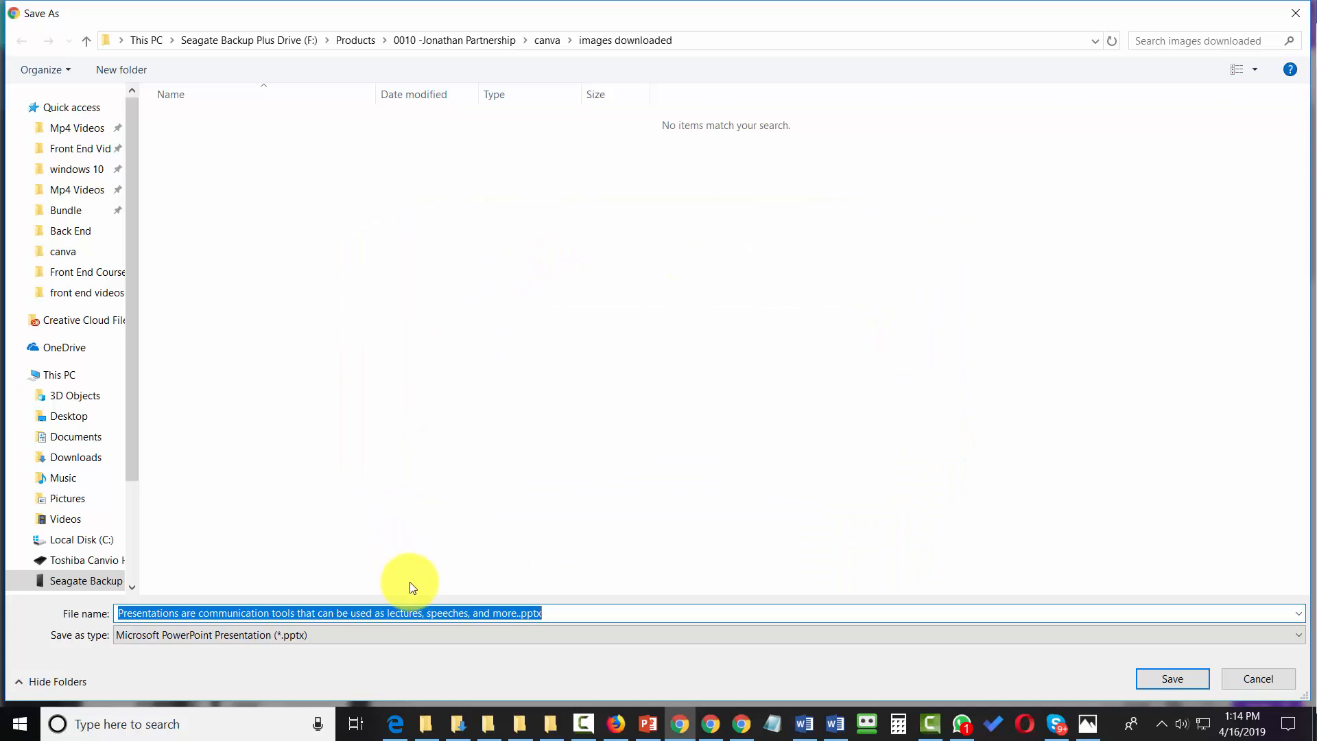
pyautogui.click(1173, 686)
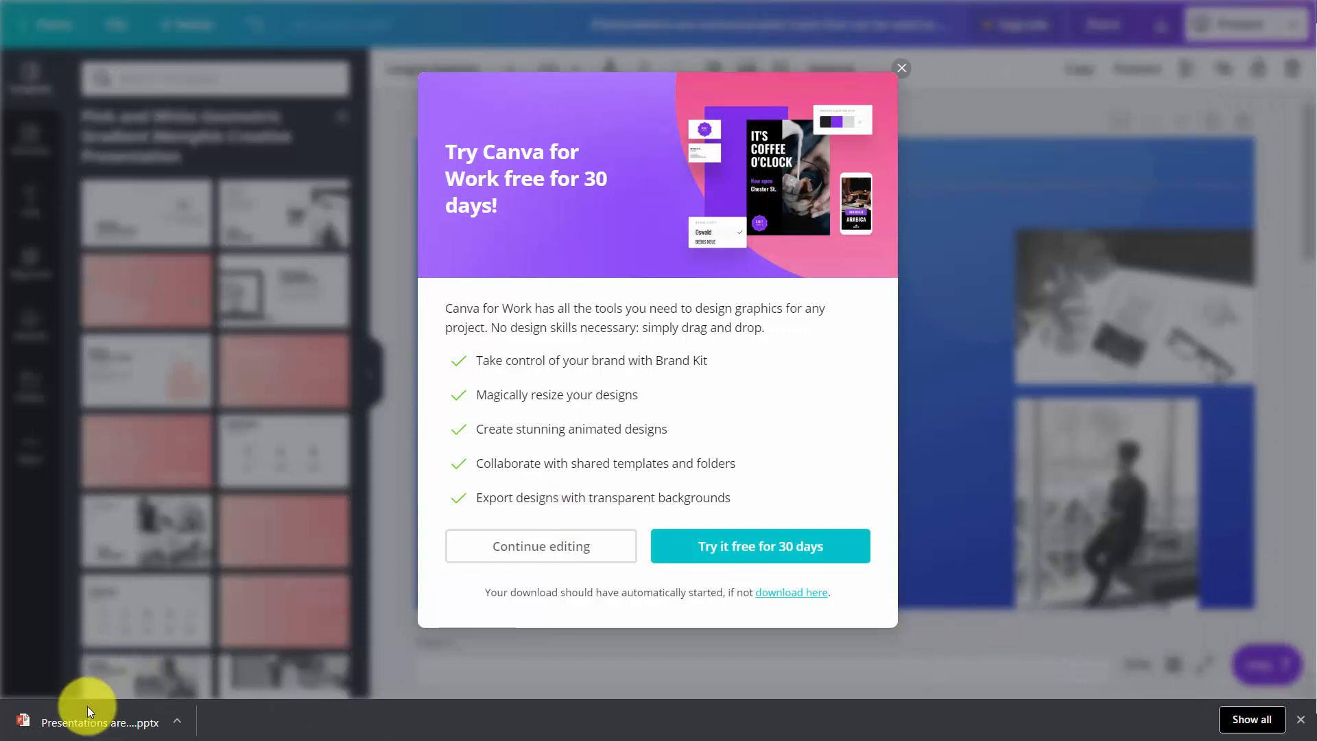
pyautogui.click(88, 715)
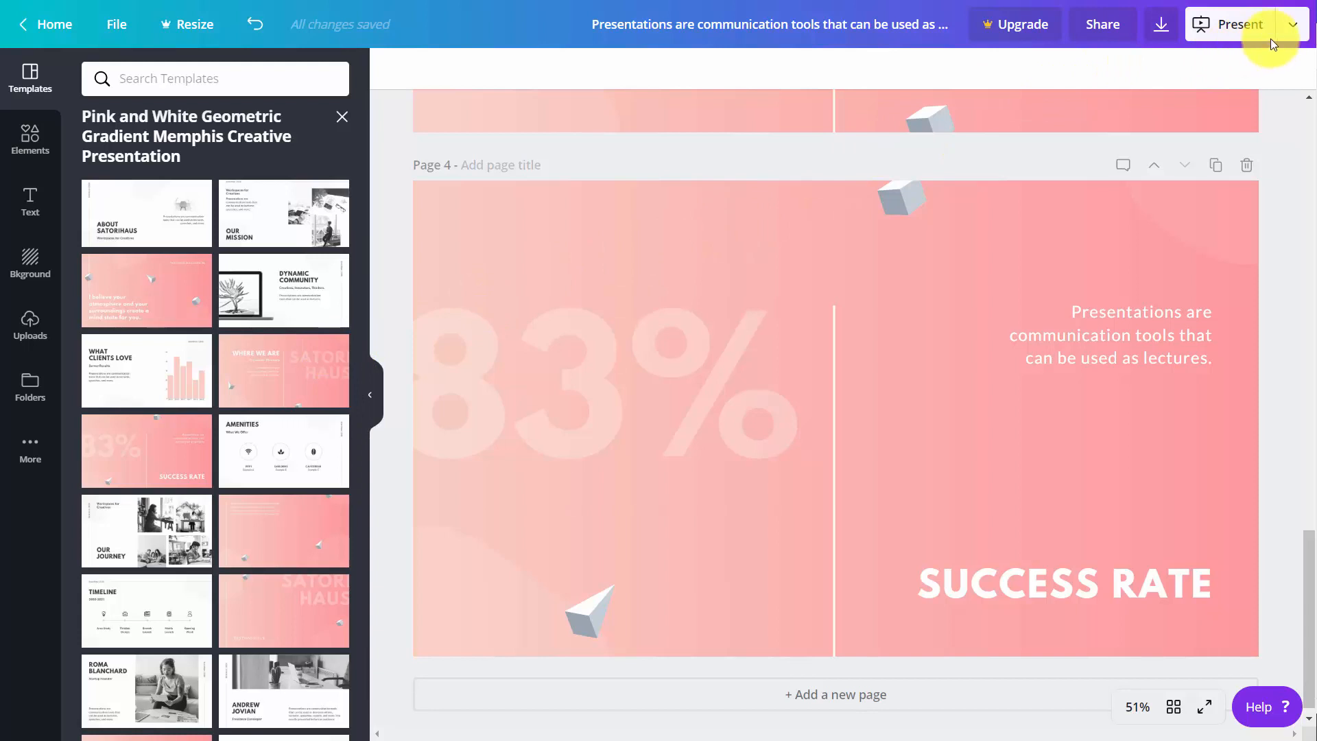
# - Choose to publish the design as a website, preview the Scrolling and Classic navigation web styles, and select Standard
pyautogui.click(1290, 25)
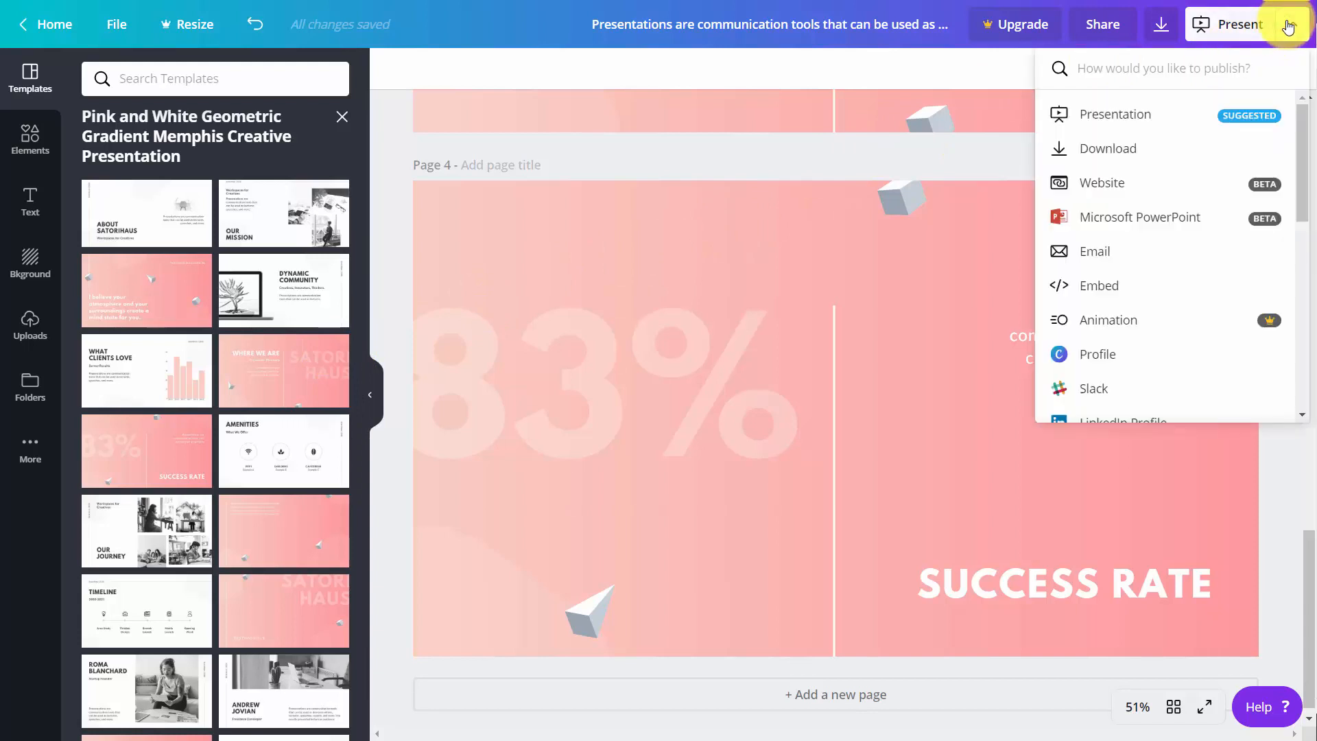
pyautogui.click(1109, 191)
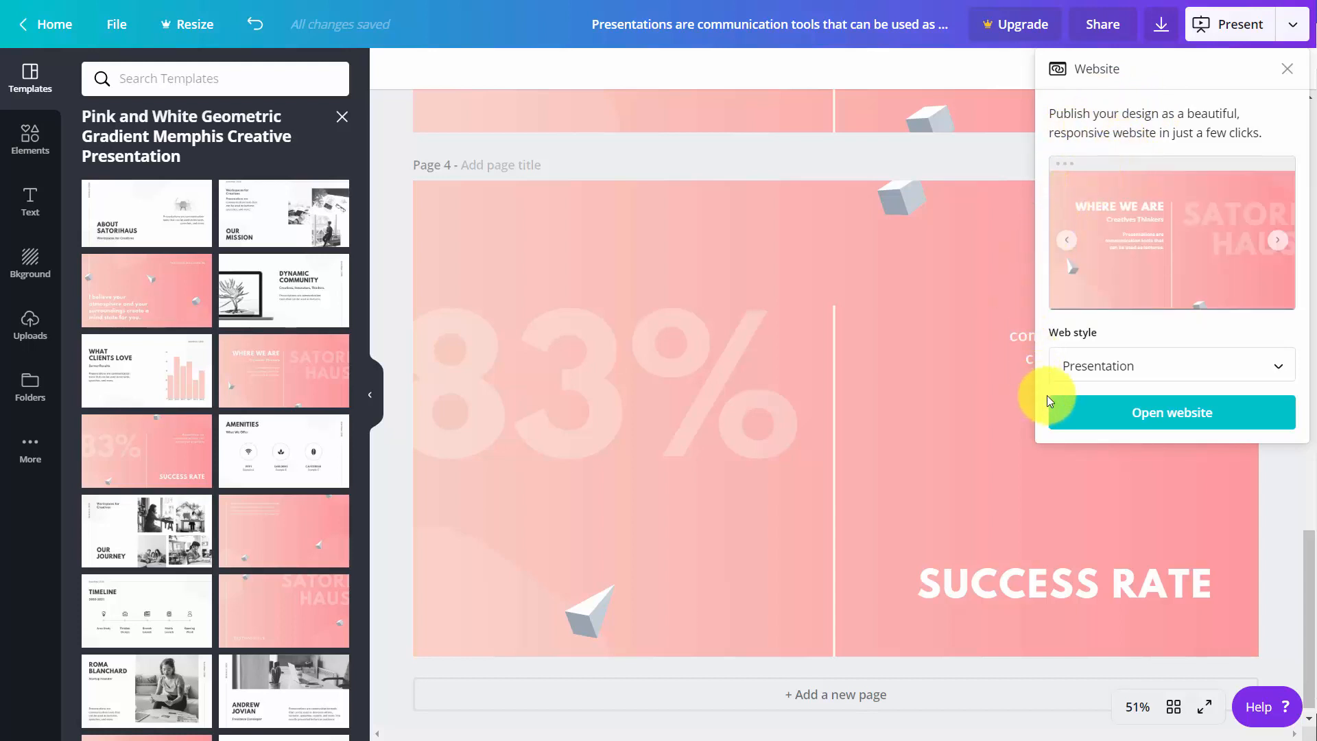
pyautogui.click(1102, 357)
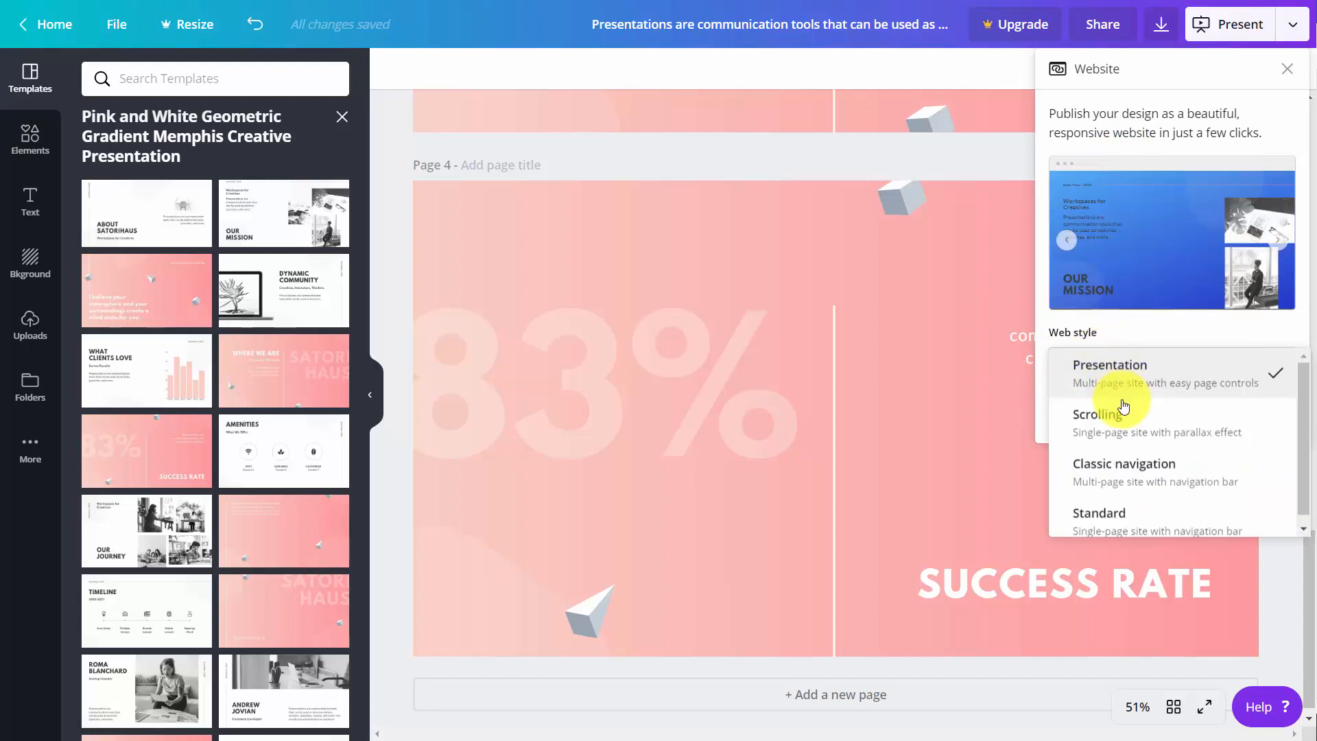
pyautogui.click(1123, 412)
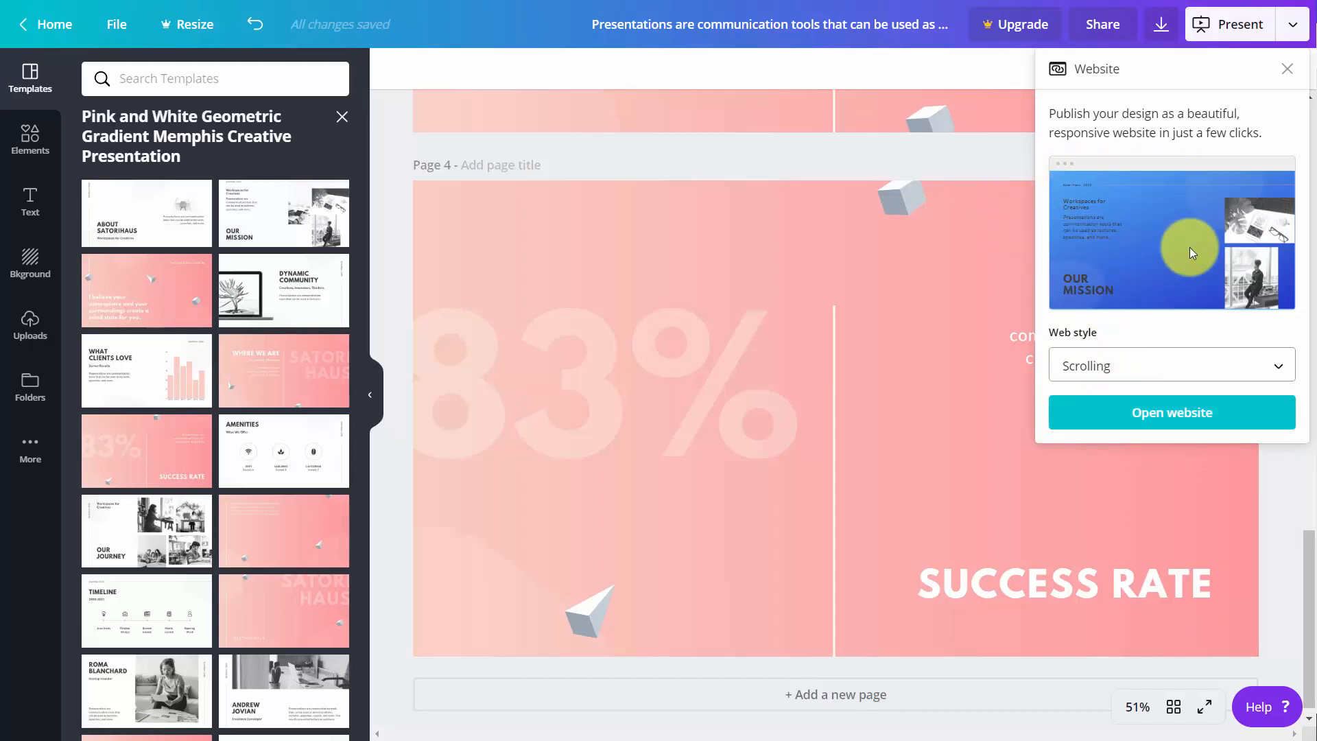
pyautogui.click(1176, 364)
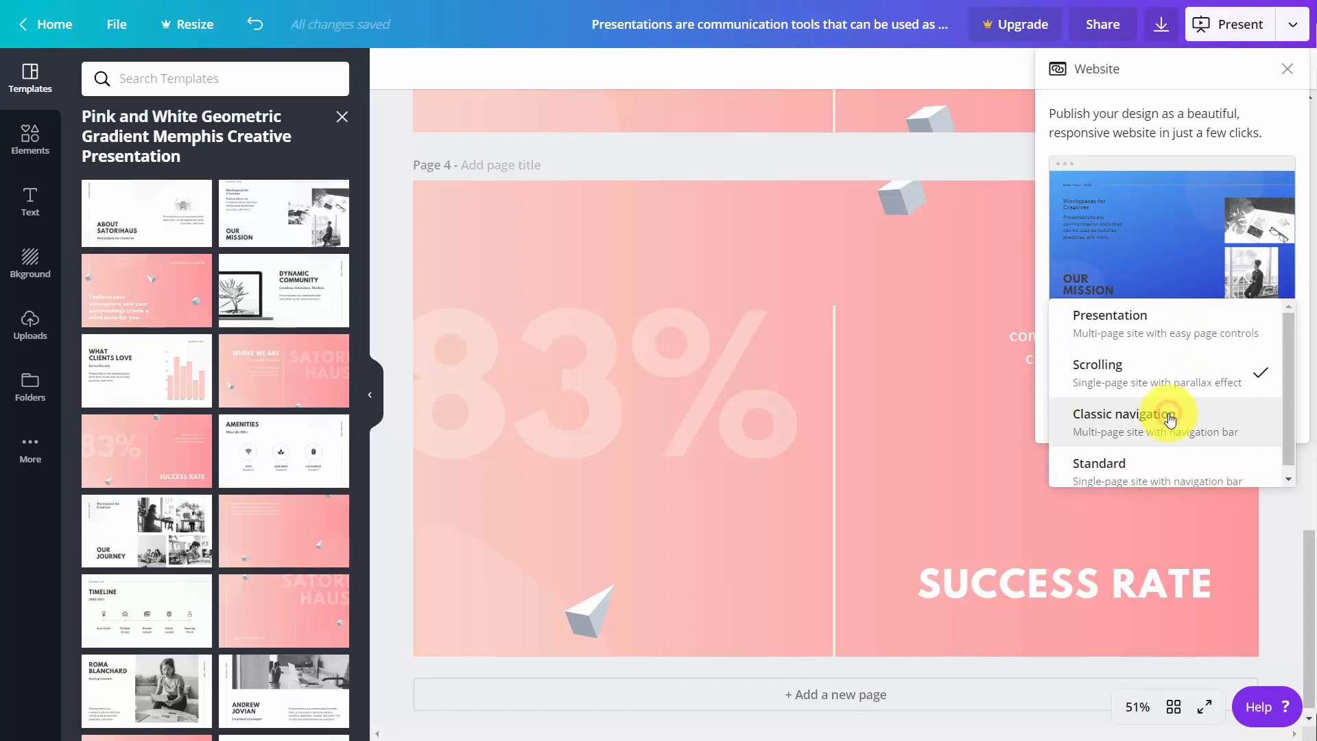
pyautogui.click(1170, 419)
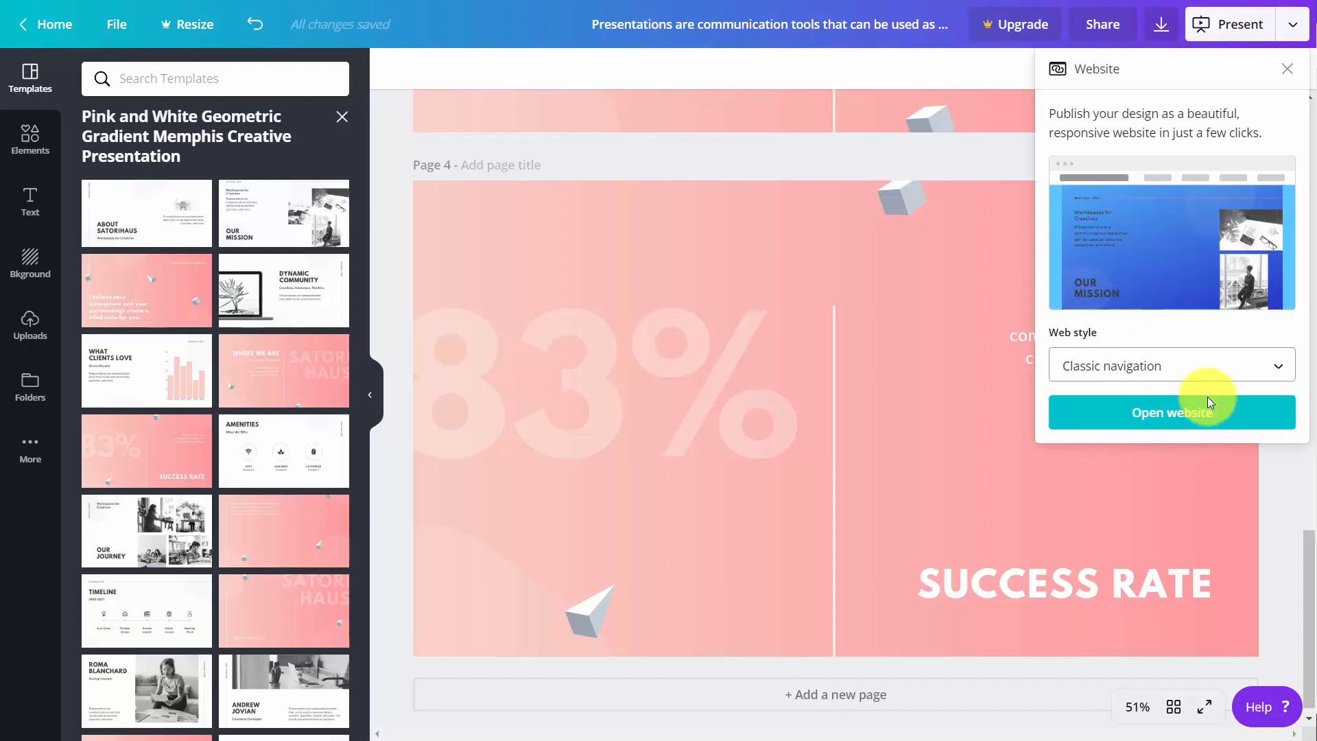
pyautogui.click(1200, 376)
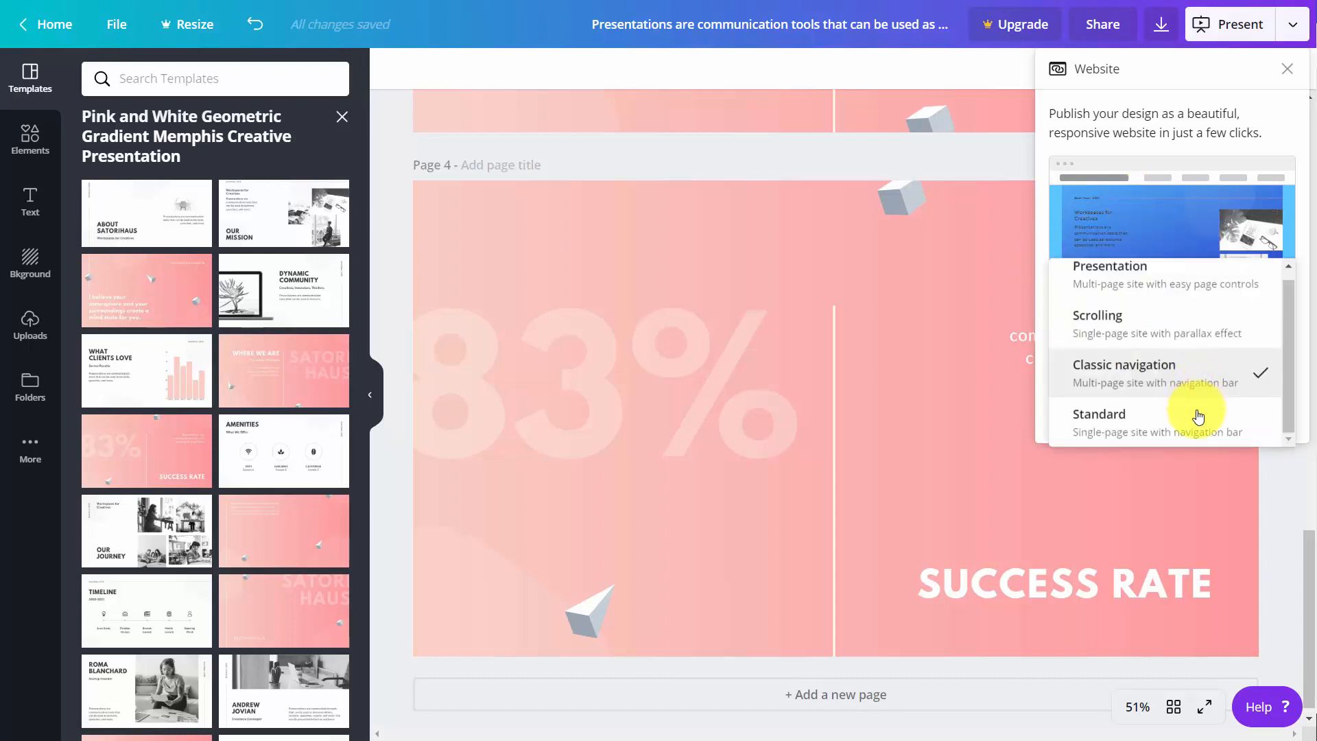
pyautogui.click(1197, 416)
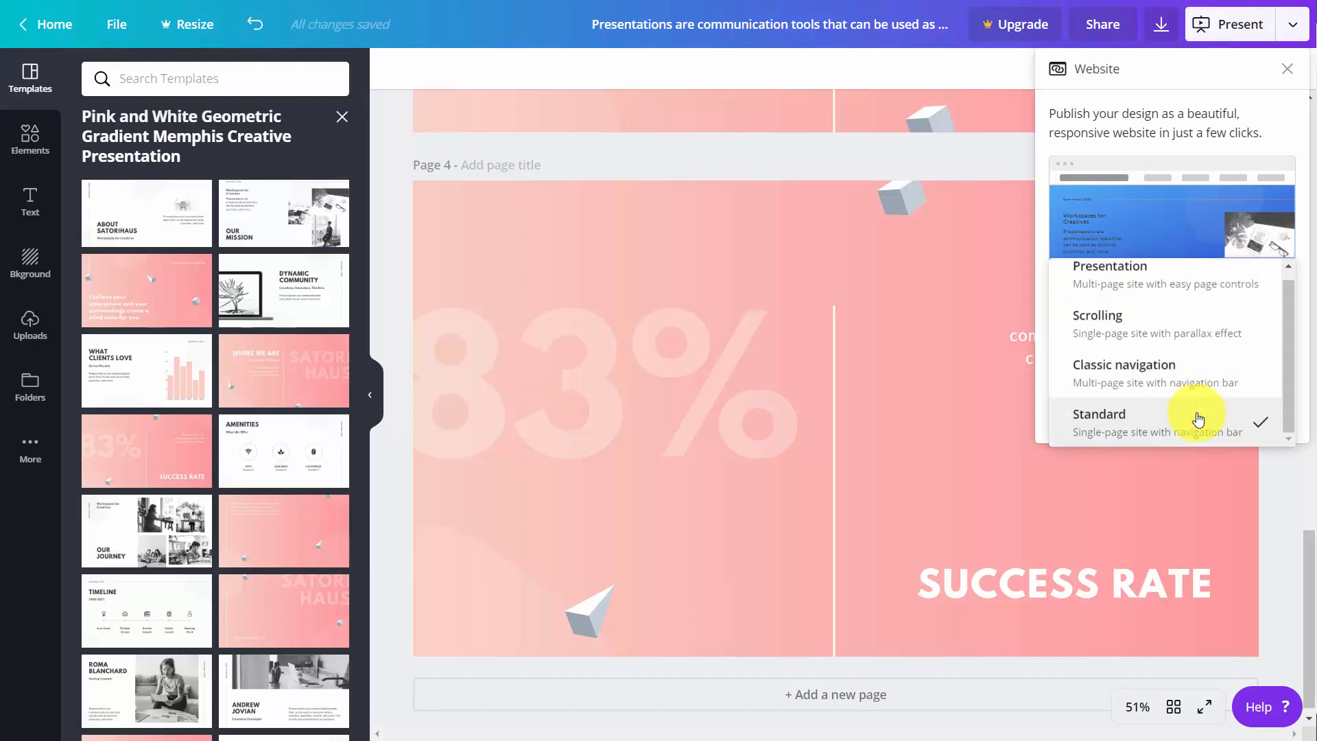